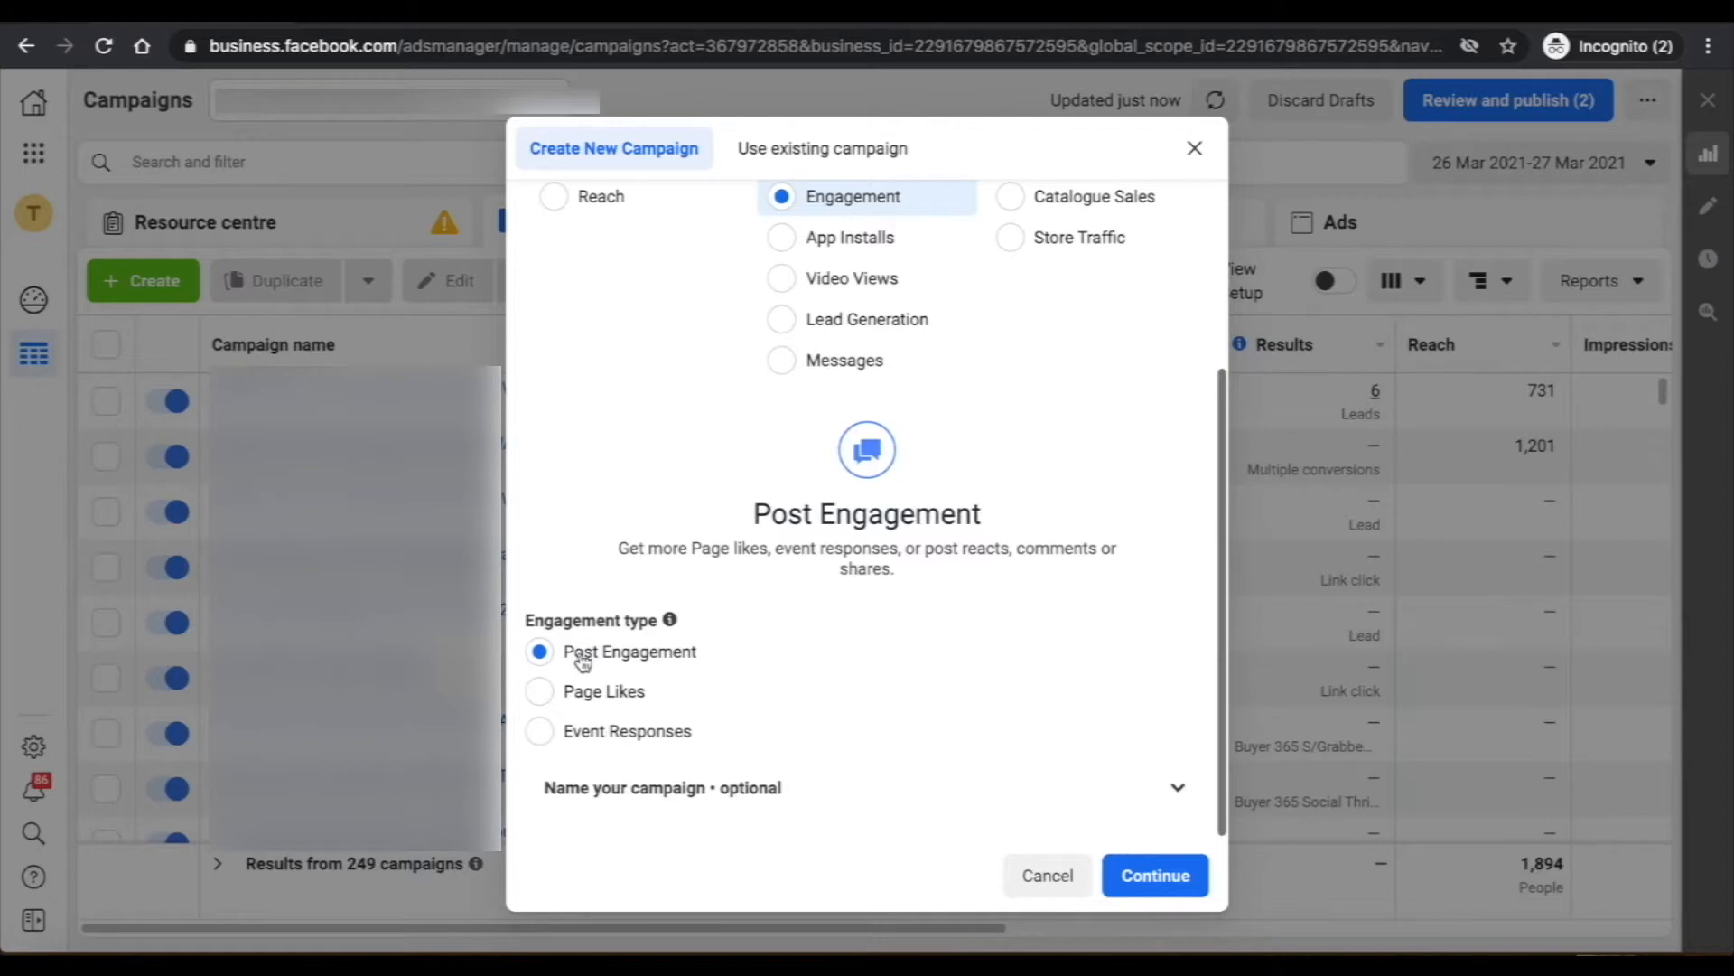
Continue with the Post Engagement campaign and look through the existing custom audiences for the new ad set
click(1179, 869)
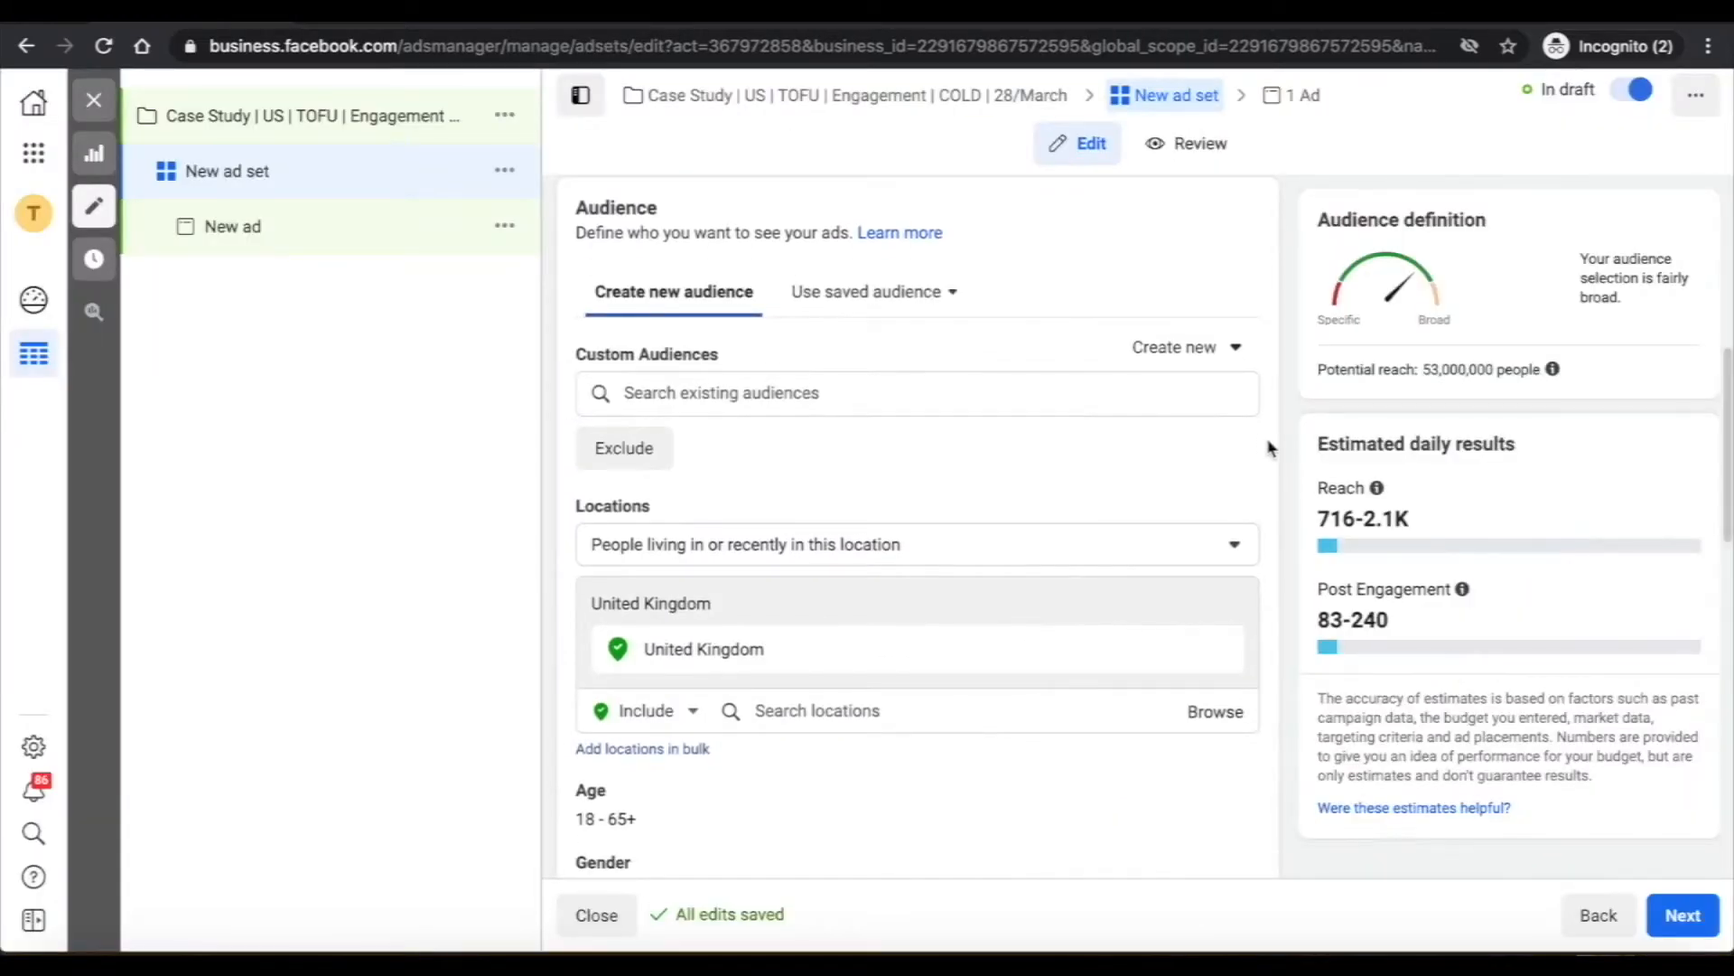
scroll(1270, 442, down, 1)
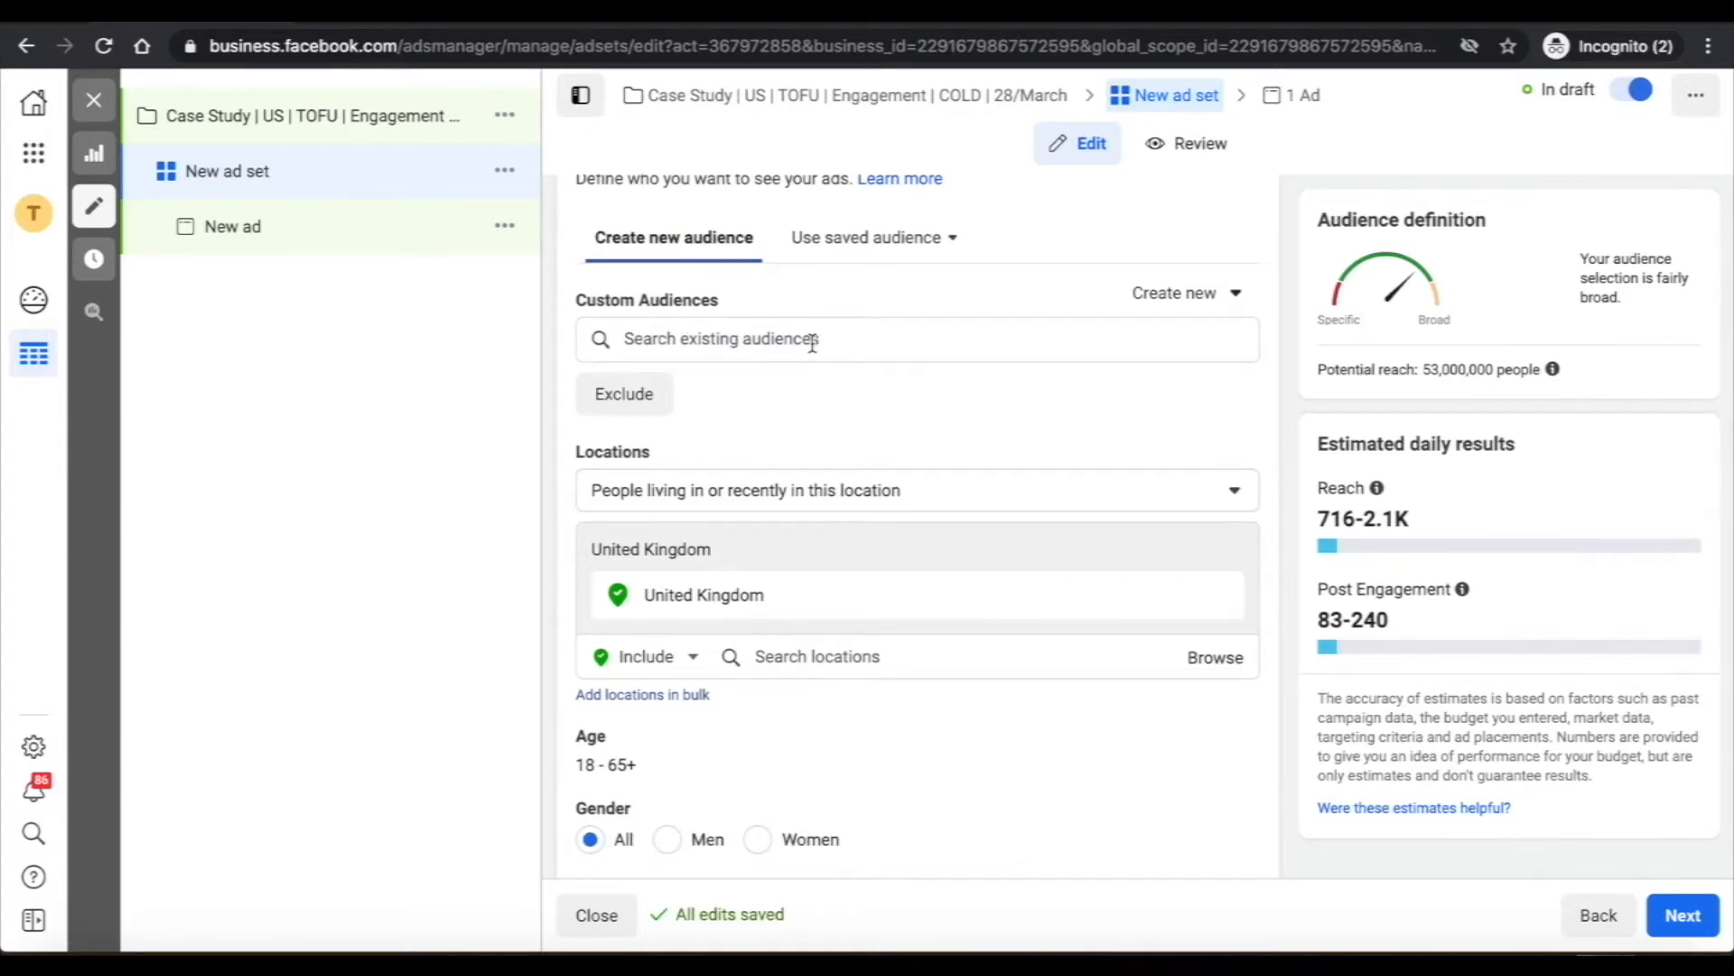
scroll(945, 391, down, 1)
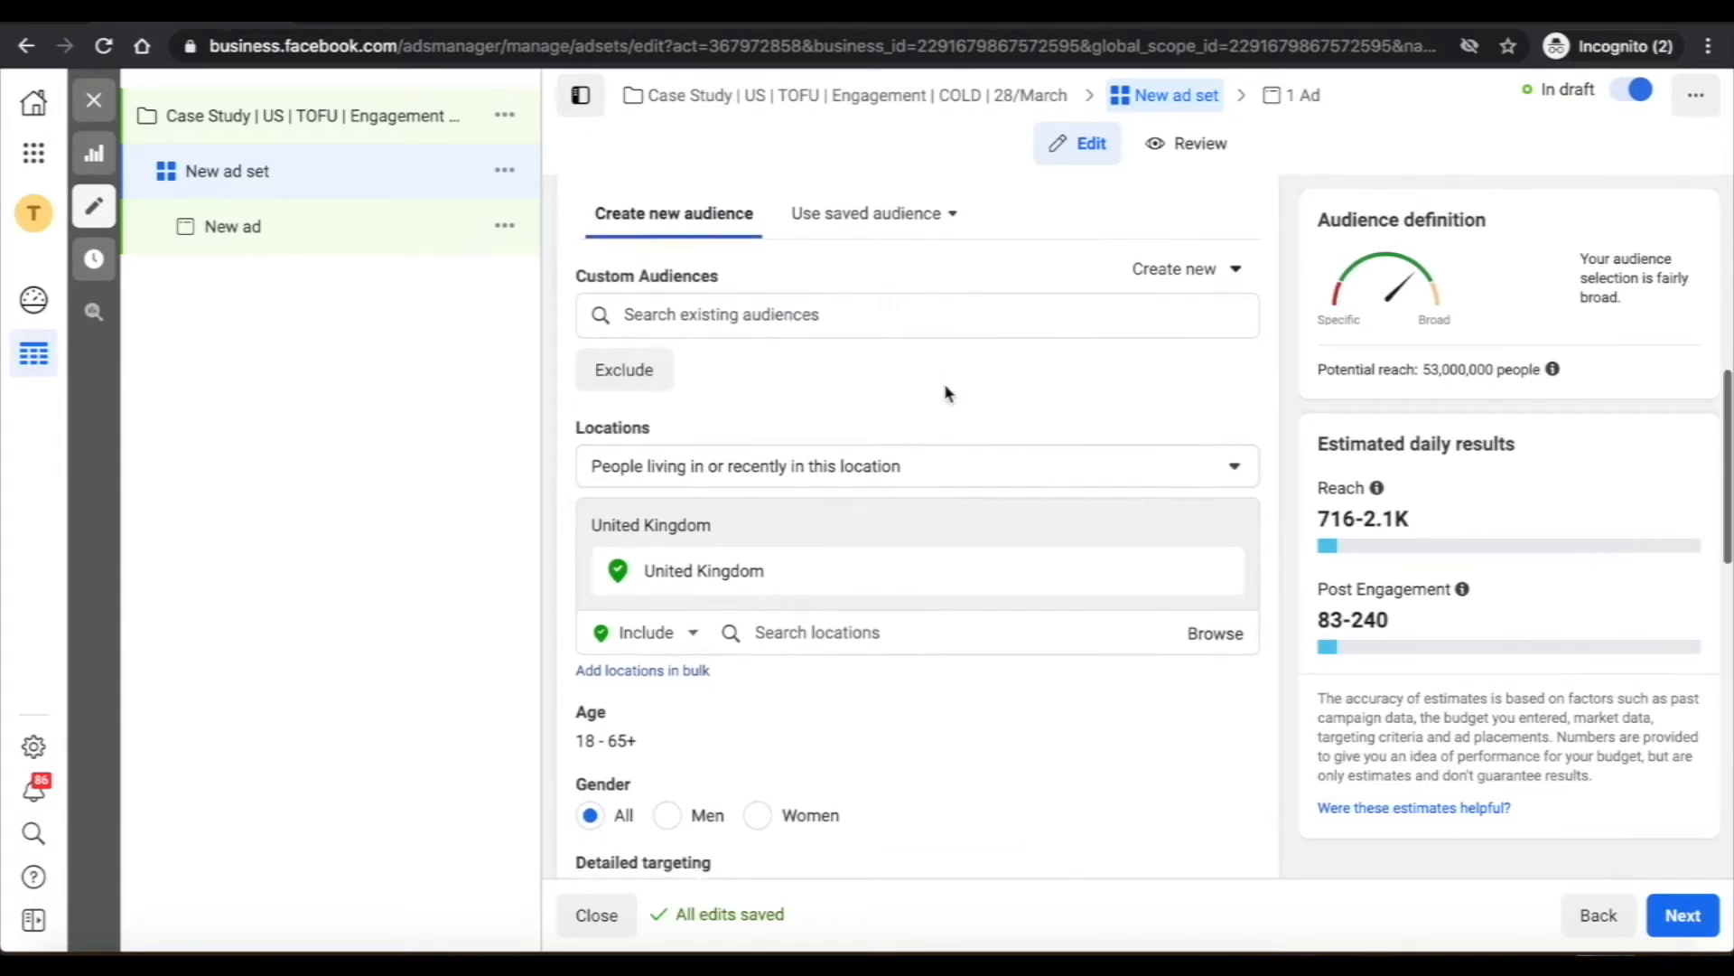
click(801, 322)
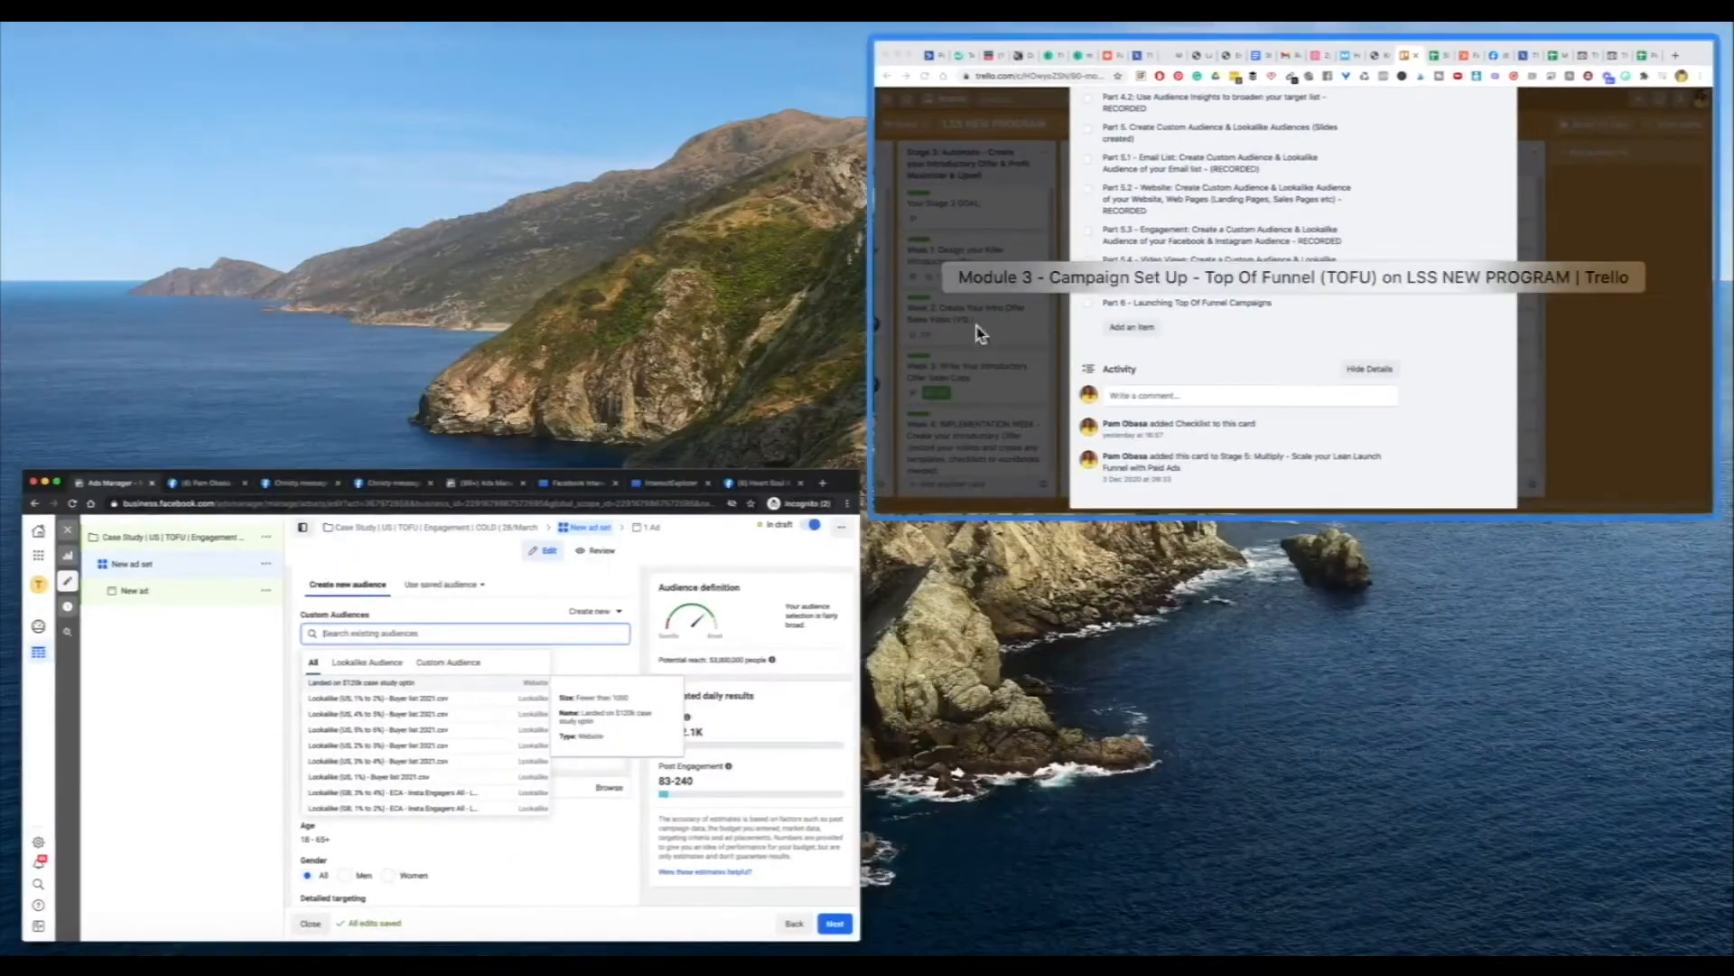
click(593, 365)
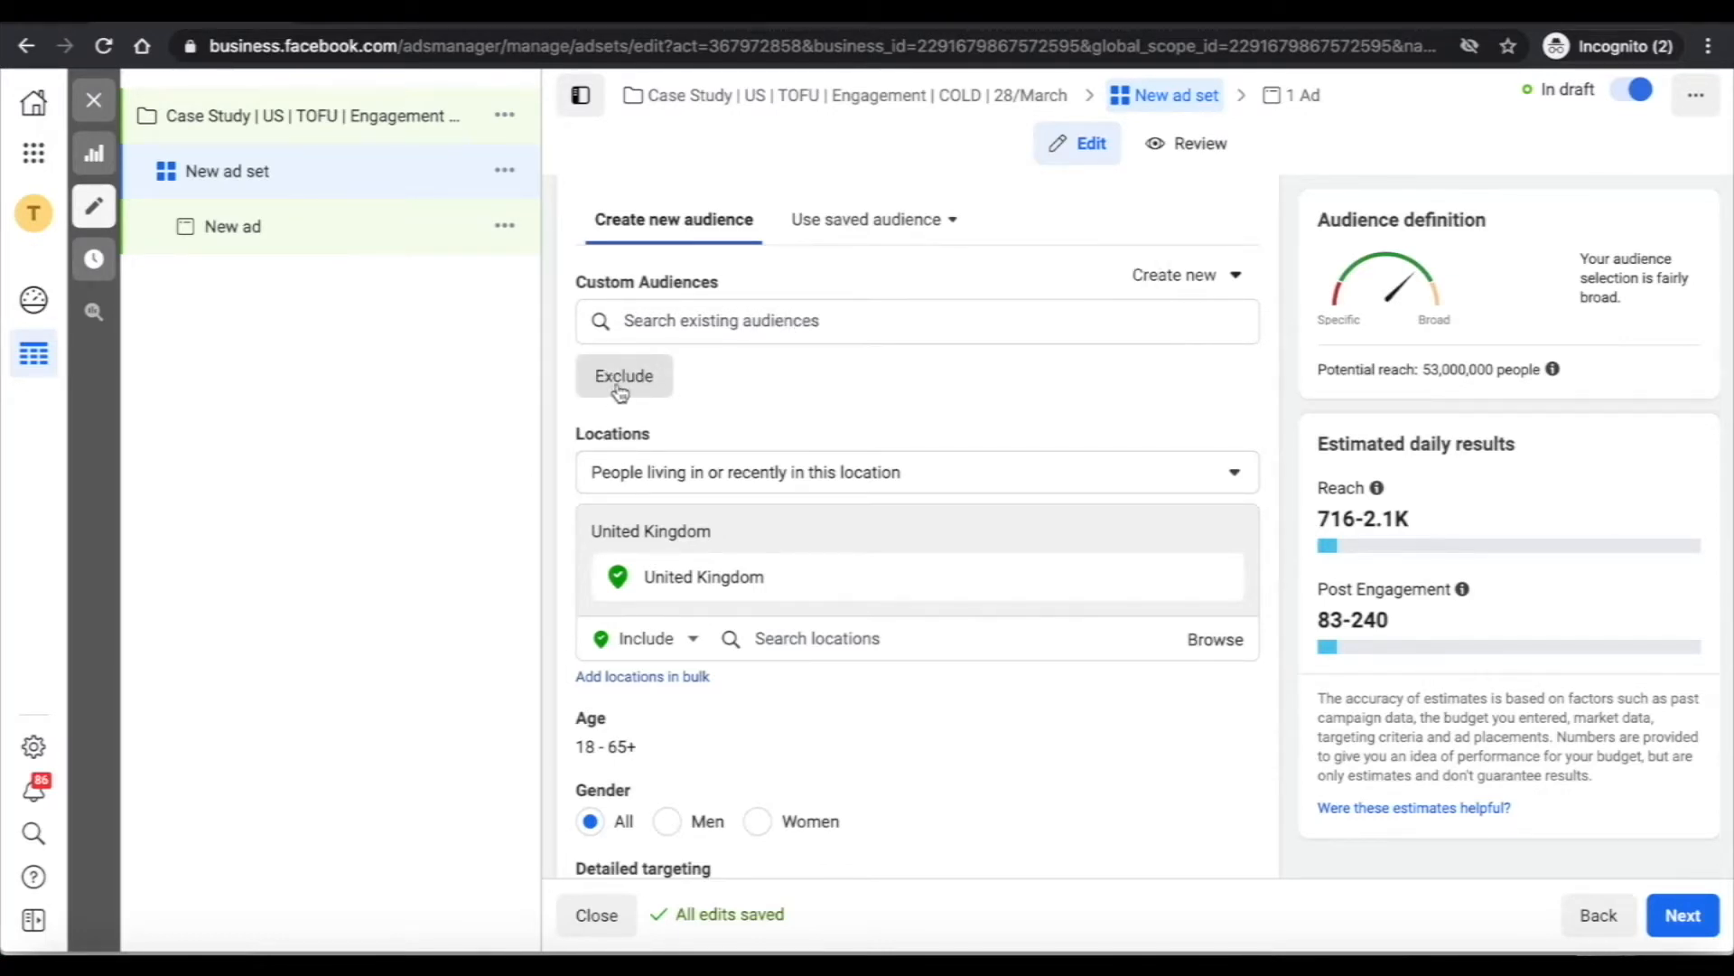
Replace the United Kingdom with the United States as the ad set's audience location
scroll(815, 393, down, 1)
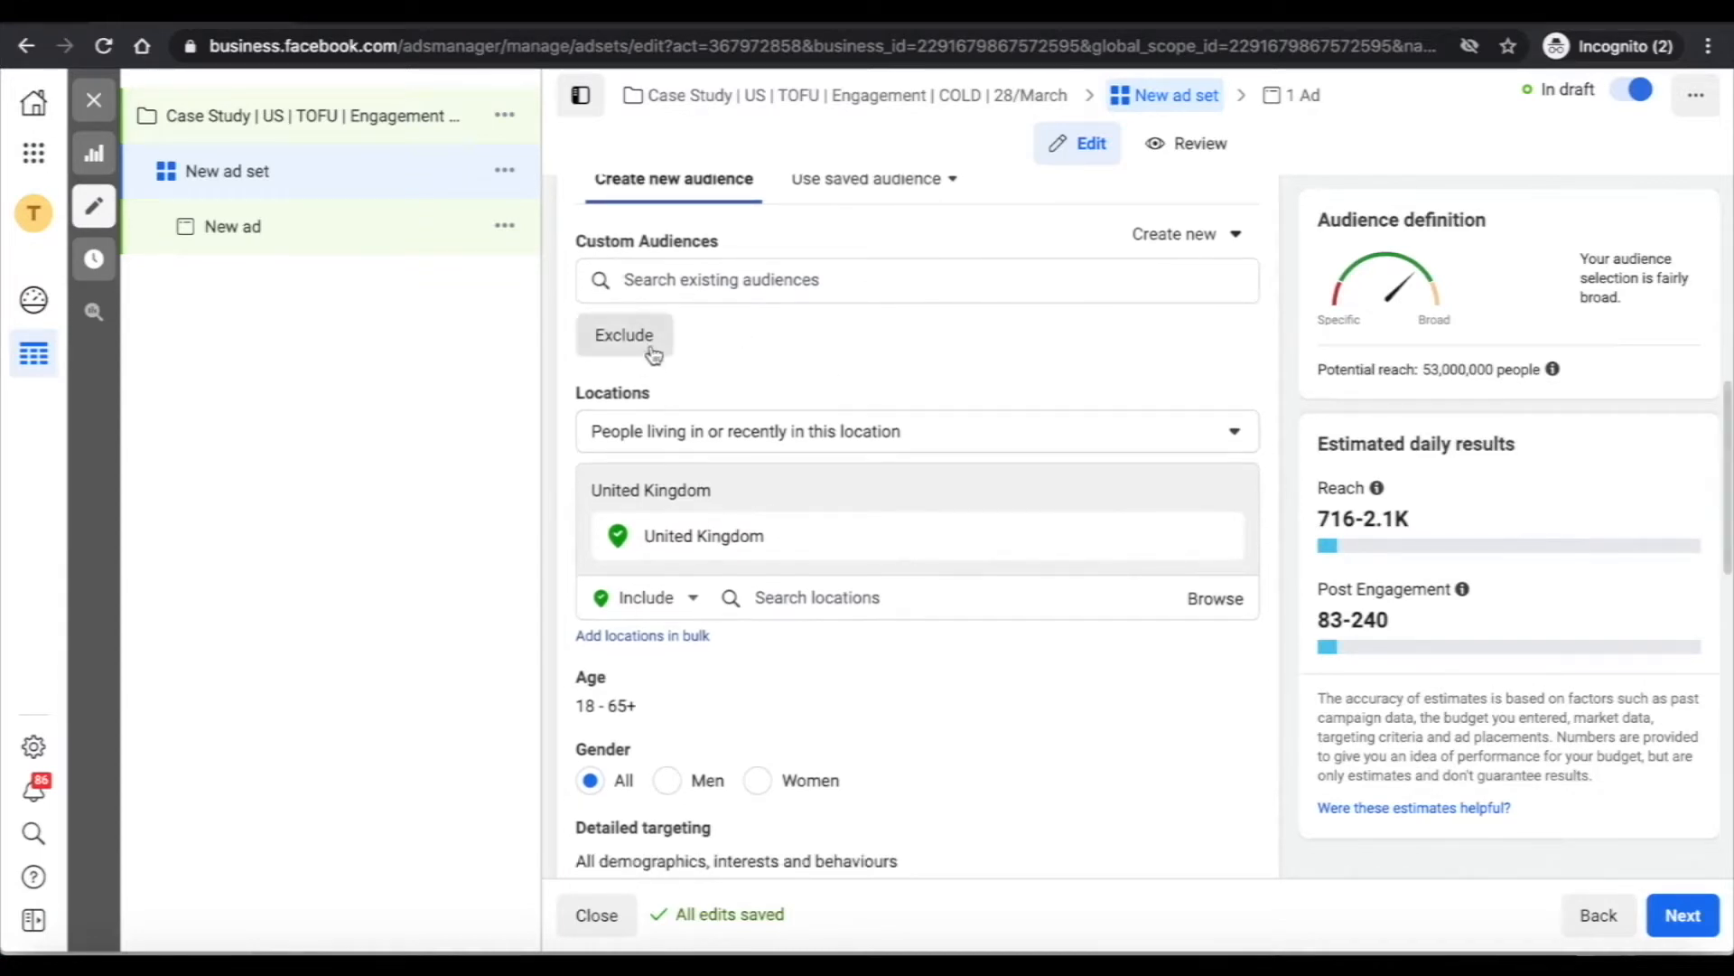
scroll(697, 344, down, 2)
scroll(684, 458, down, 1)
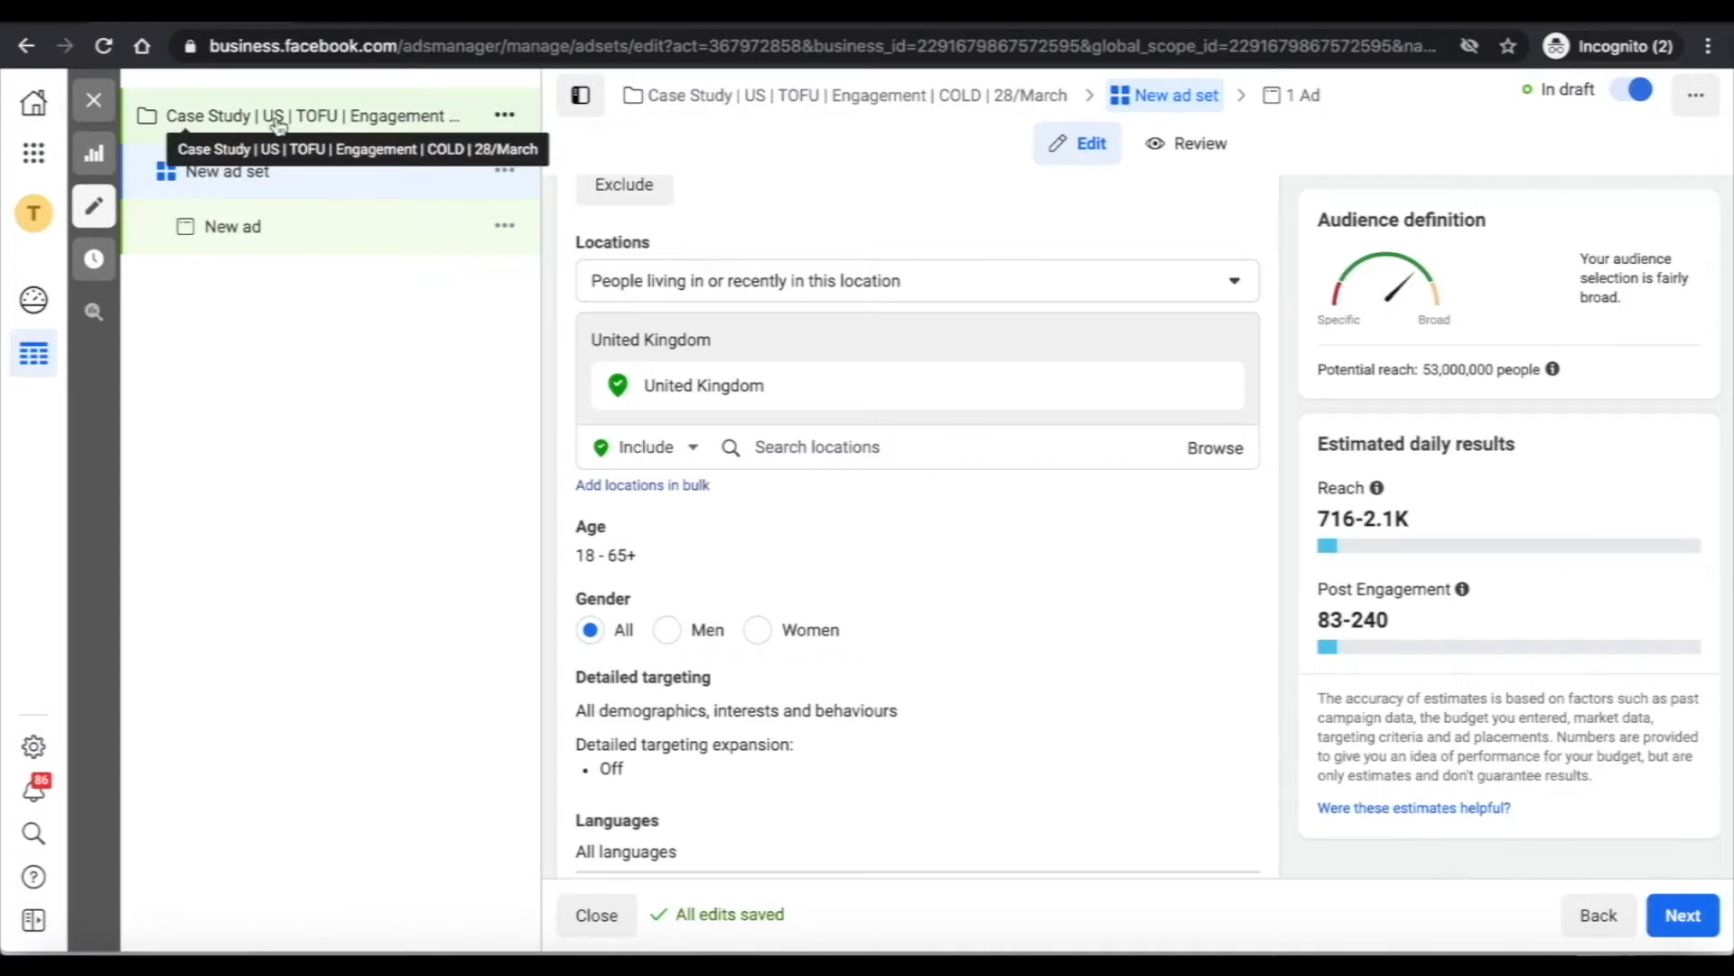
click(1220, 386)
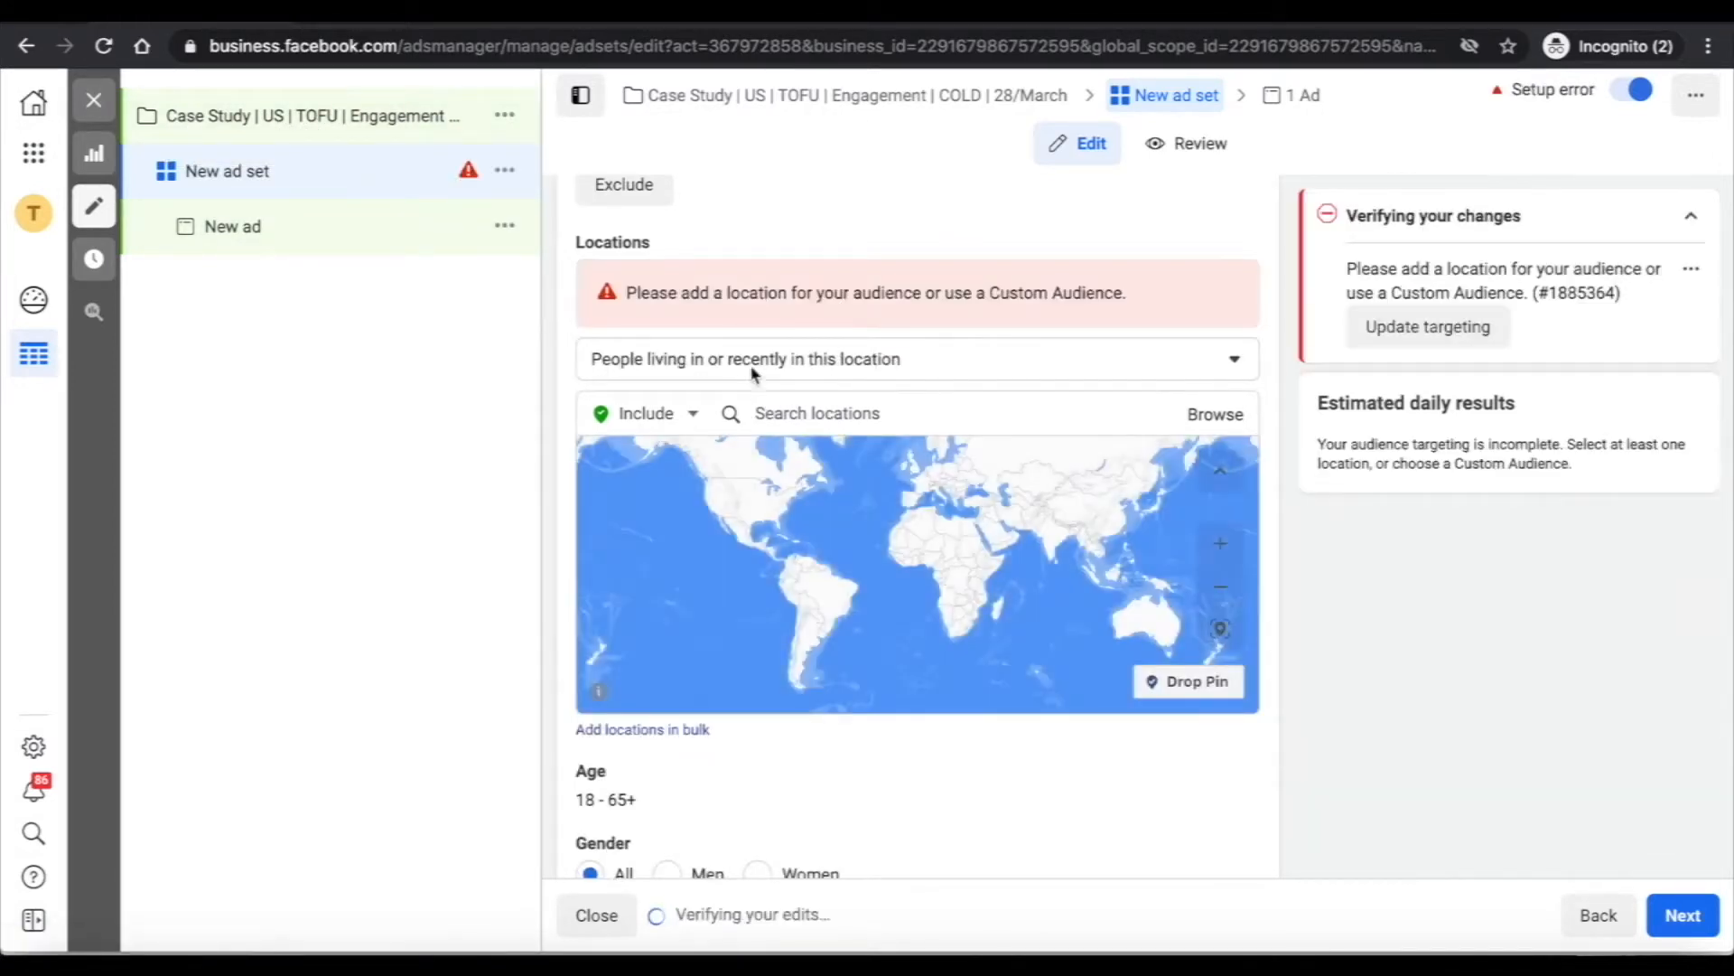
click(825, 413)
text(united states)
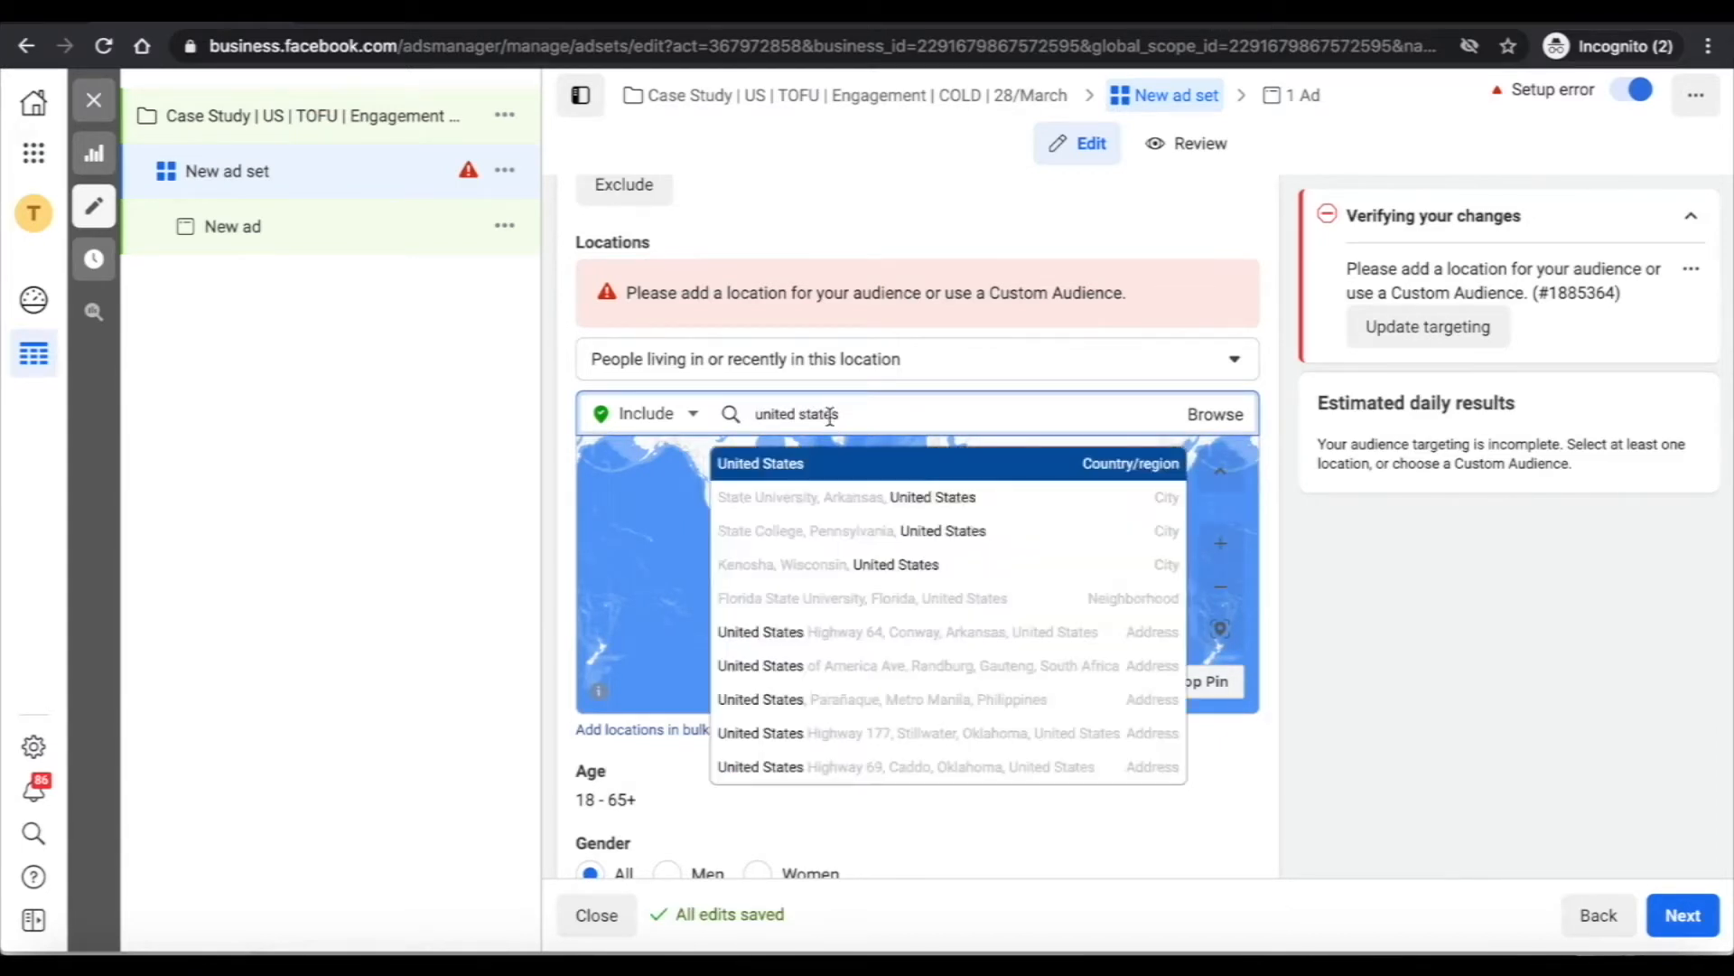
click(1075, 460)
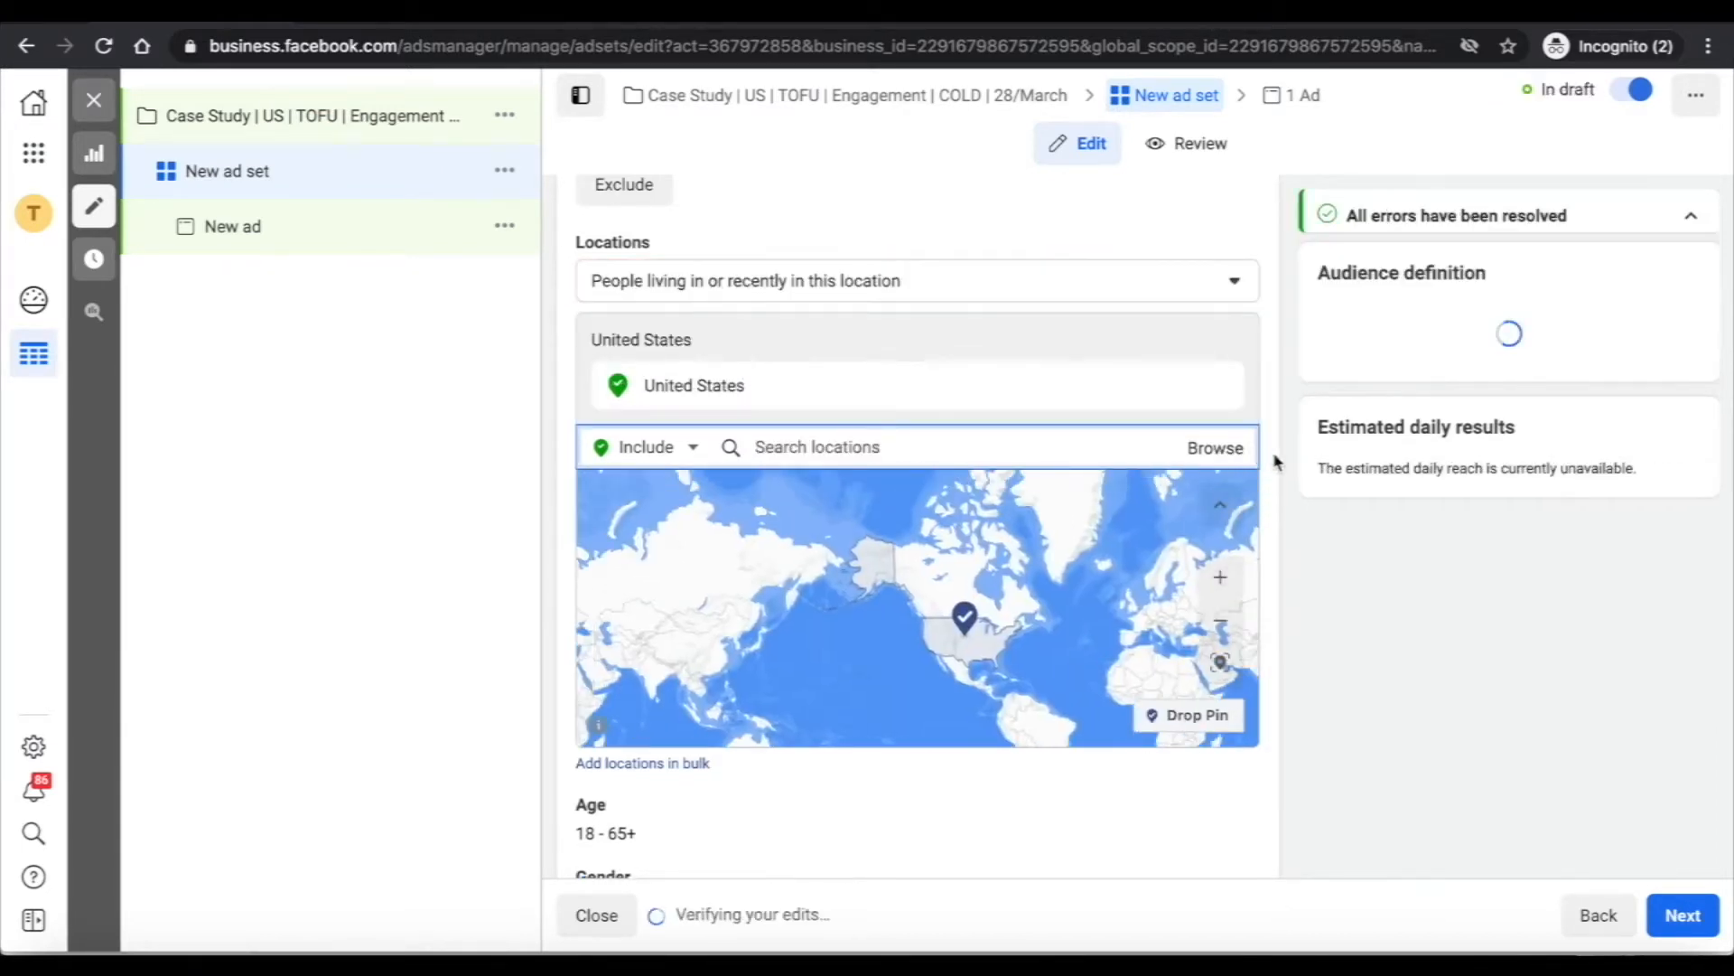
Set the audience's minimum age to 30 and its gender to Women
scroll(1276, 462, down, 3)
scroll(1277, 462, down, 1)
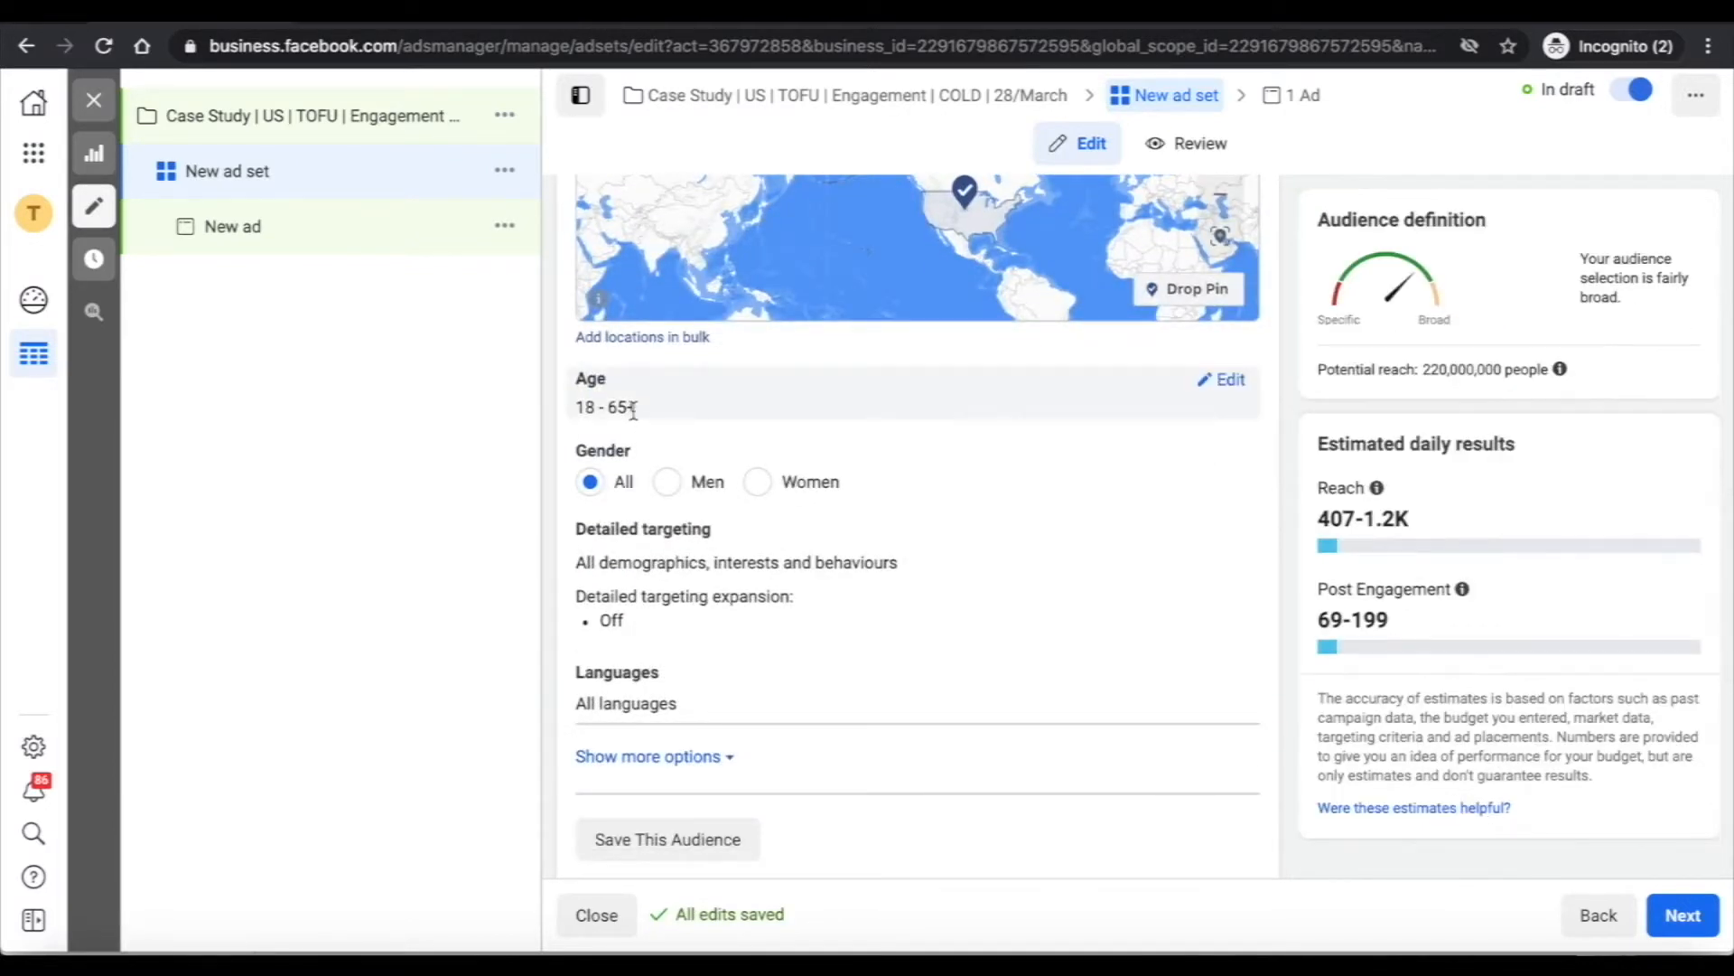
click(1227, 380)
click(658, 417)
scroll(666, 665, down, 4)
scroll(671, 667, down, 2)
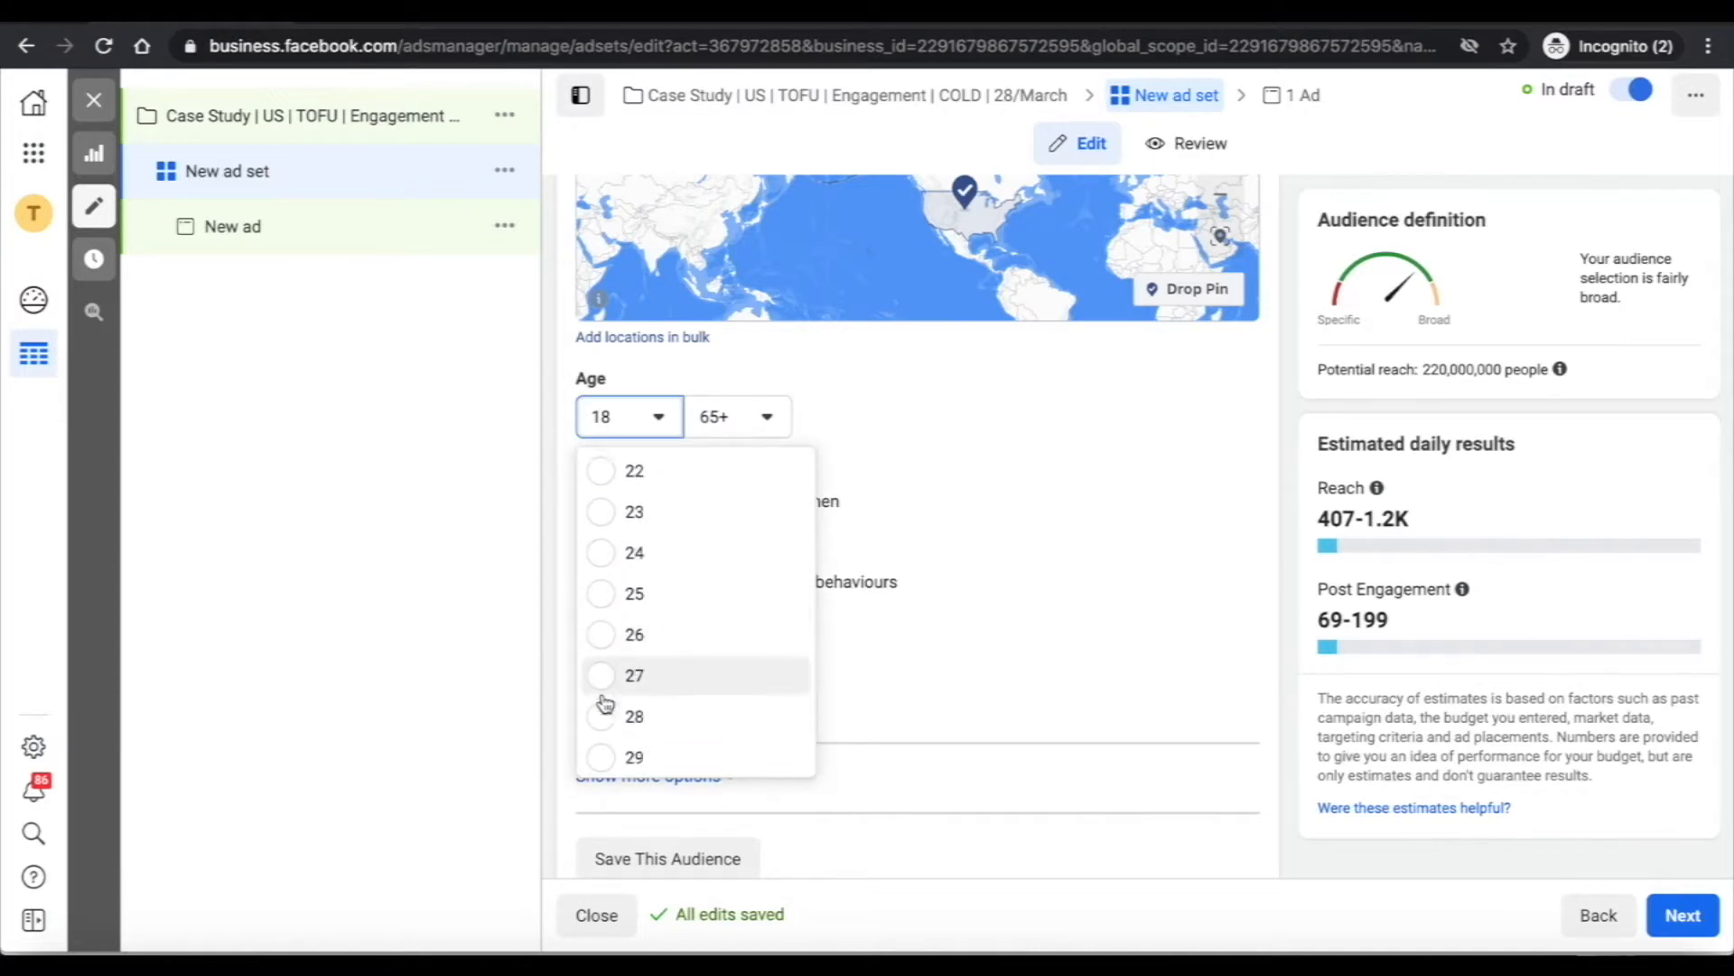
scroll(599, 739, down, 2)
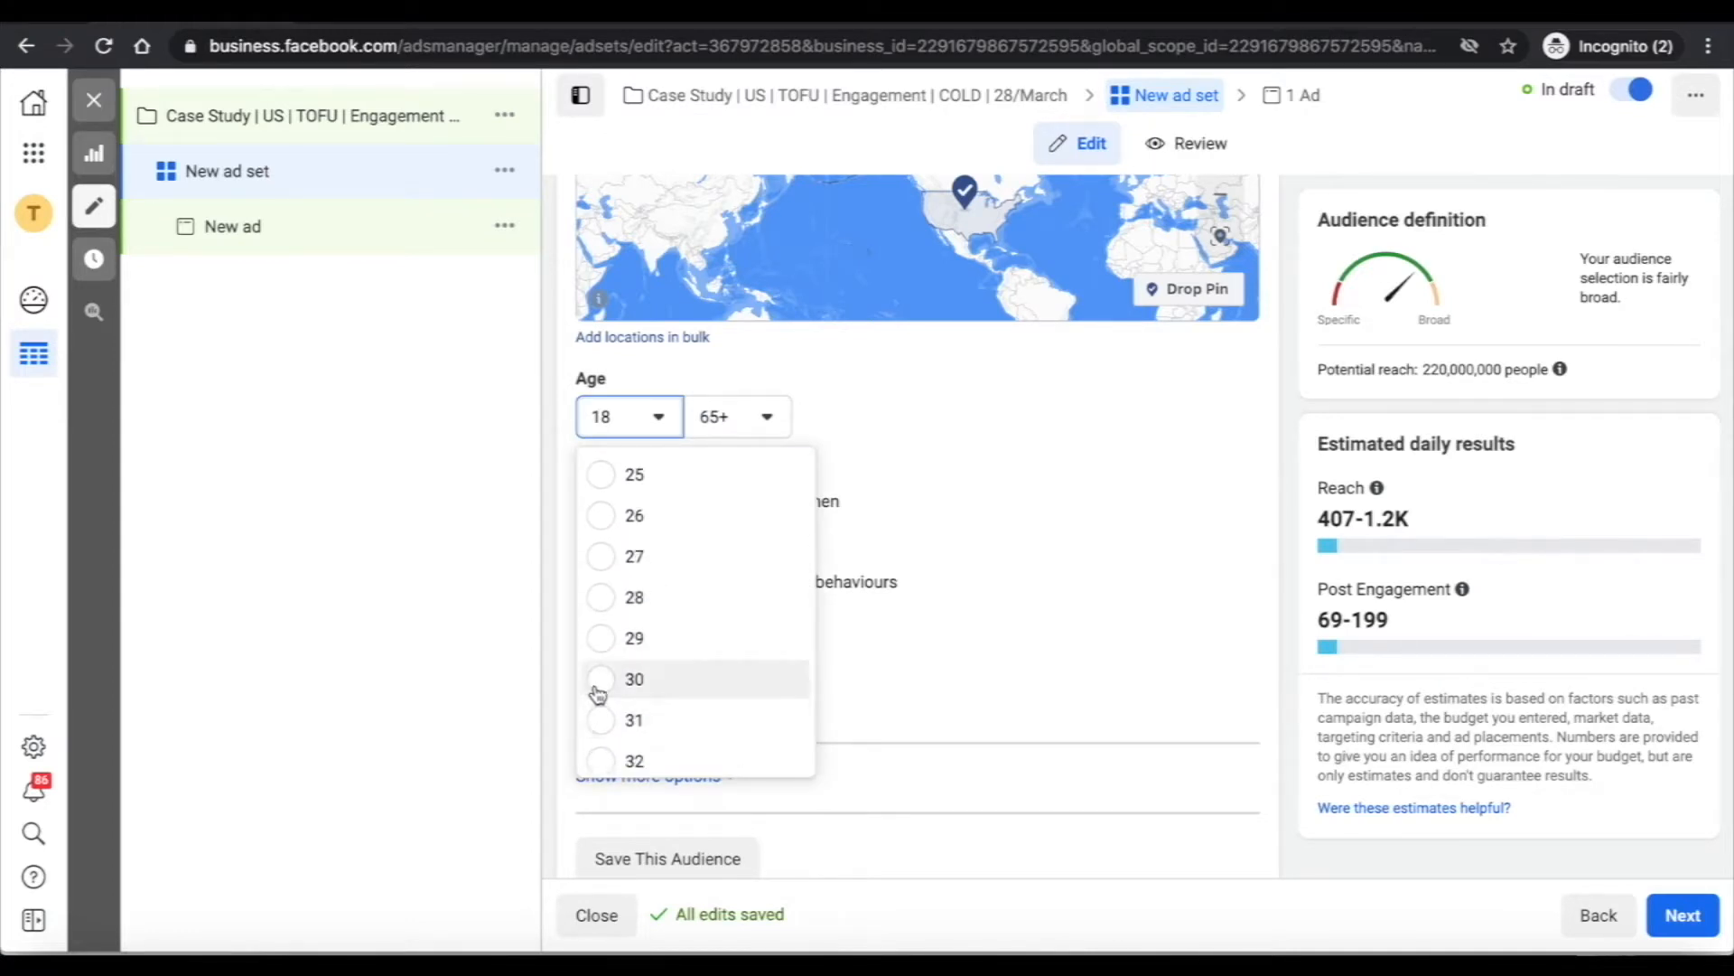
click(600, 690)
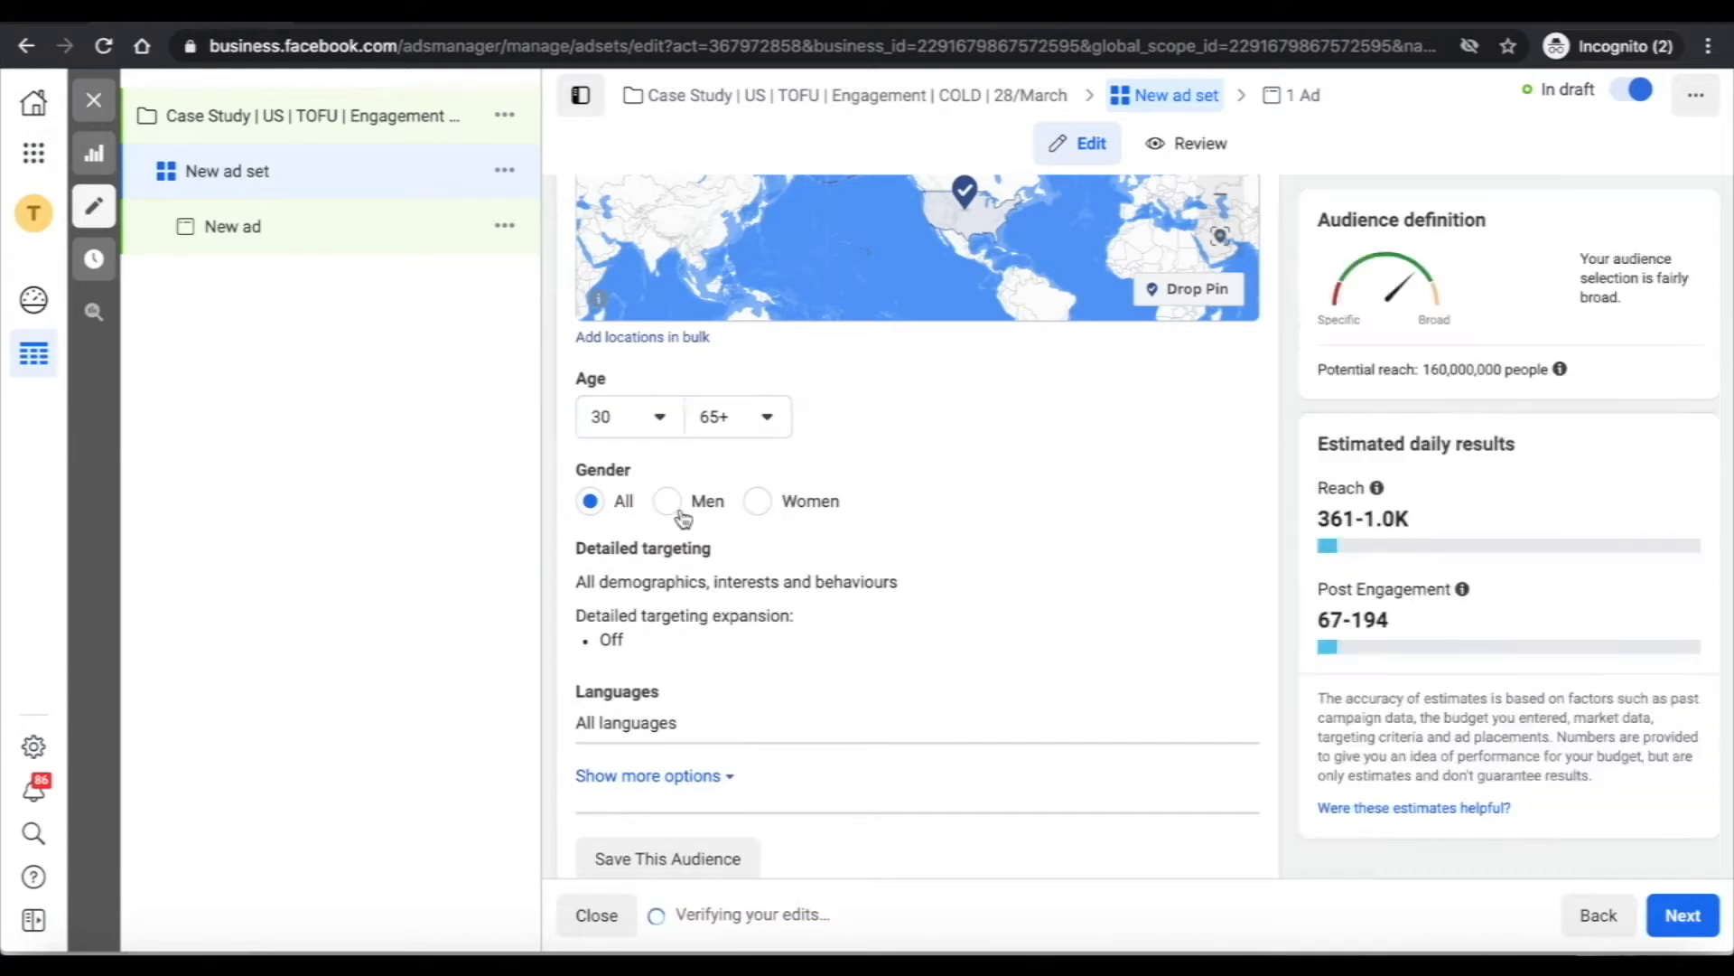
click(757, 506)
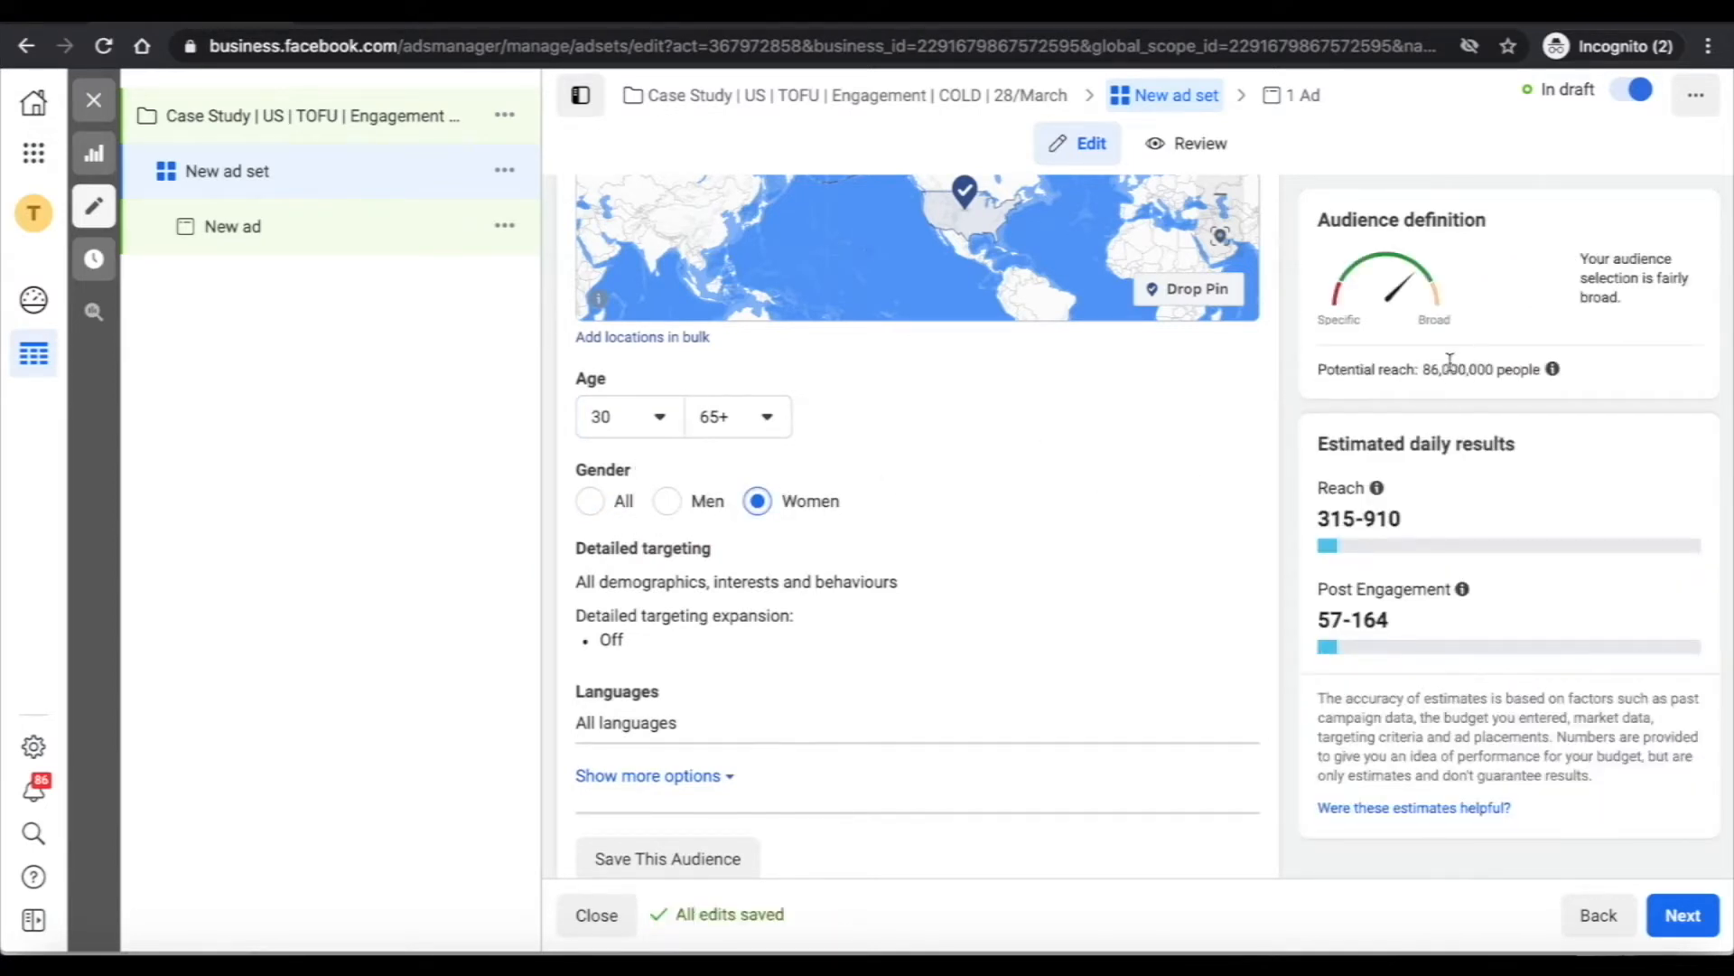
Add the Amy Porterfield interest to the ad set's detailed targeting
scroll(1138, 555, down, 2)
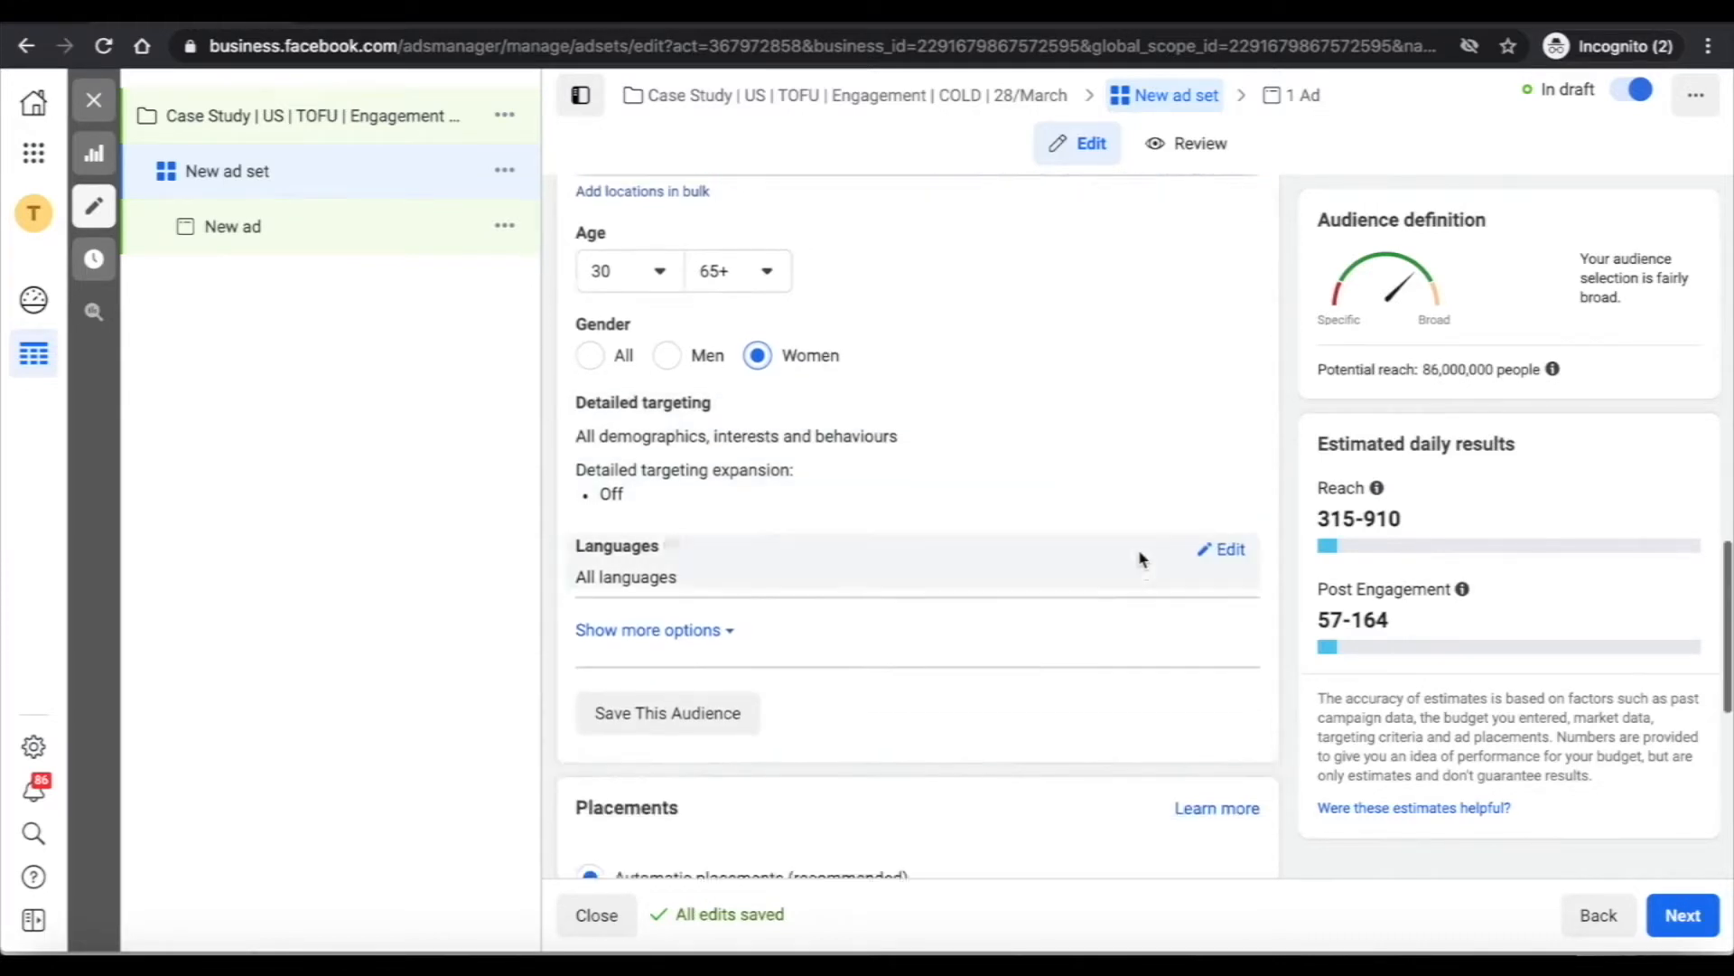
scroll(1138, 556, down, 1)
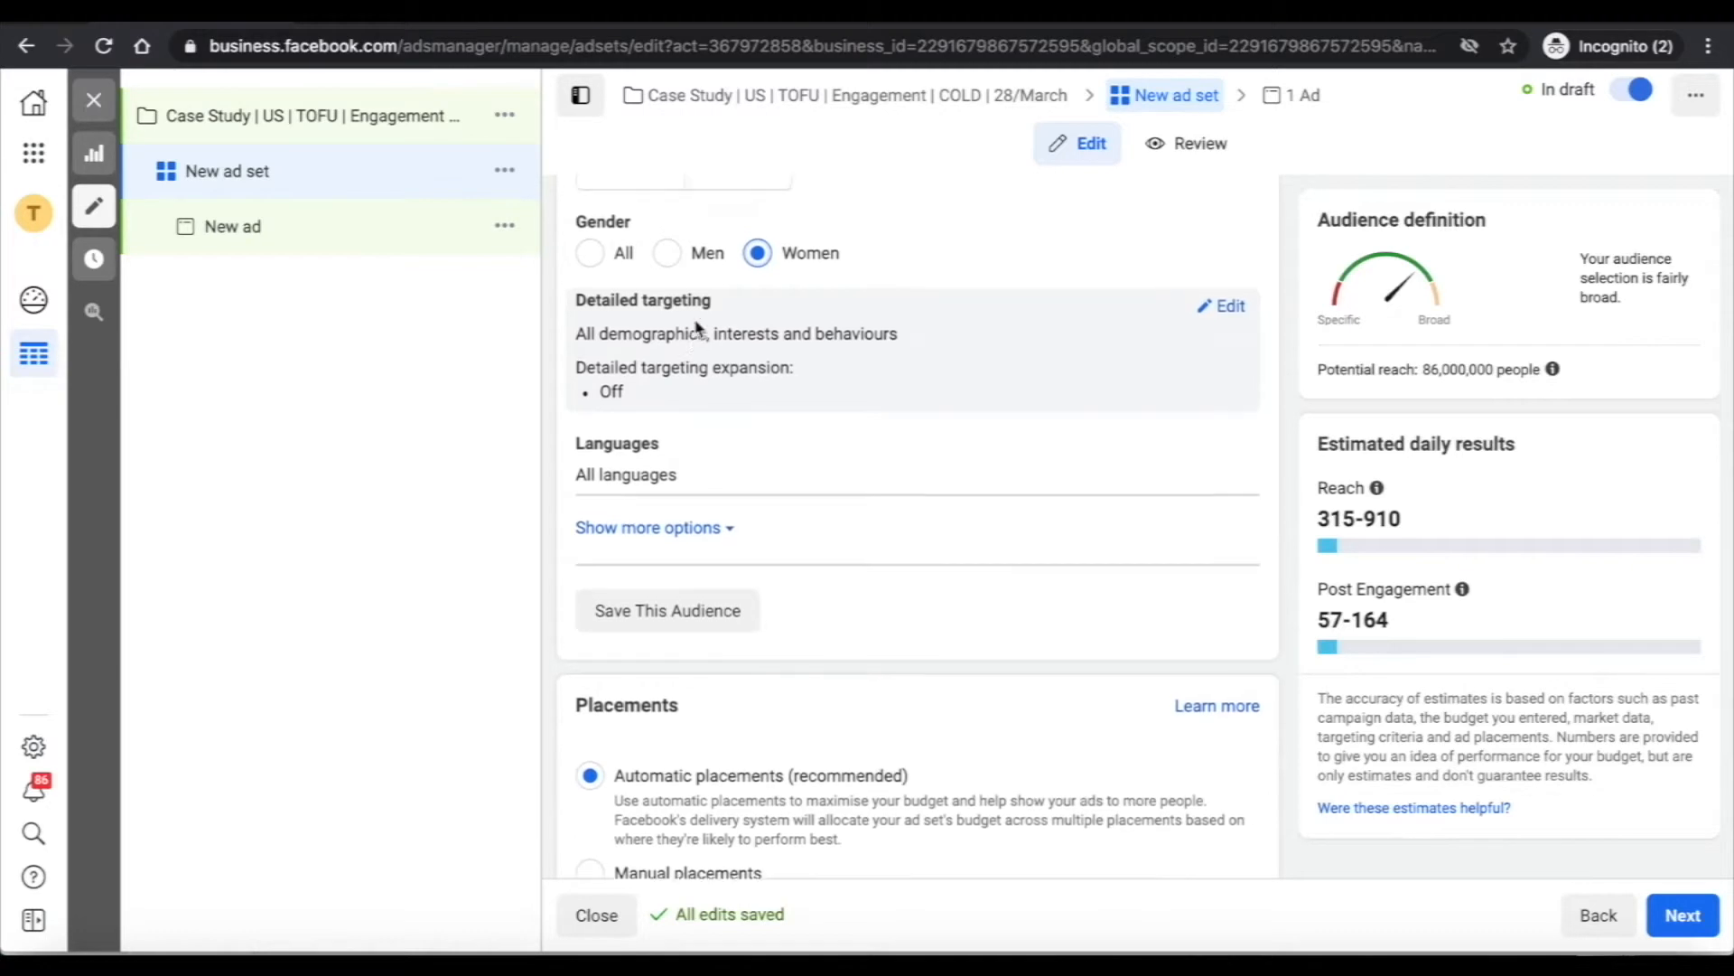
click(694, 322)
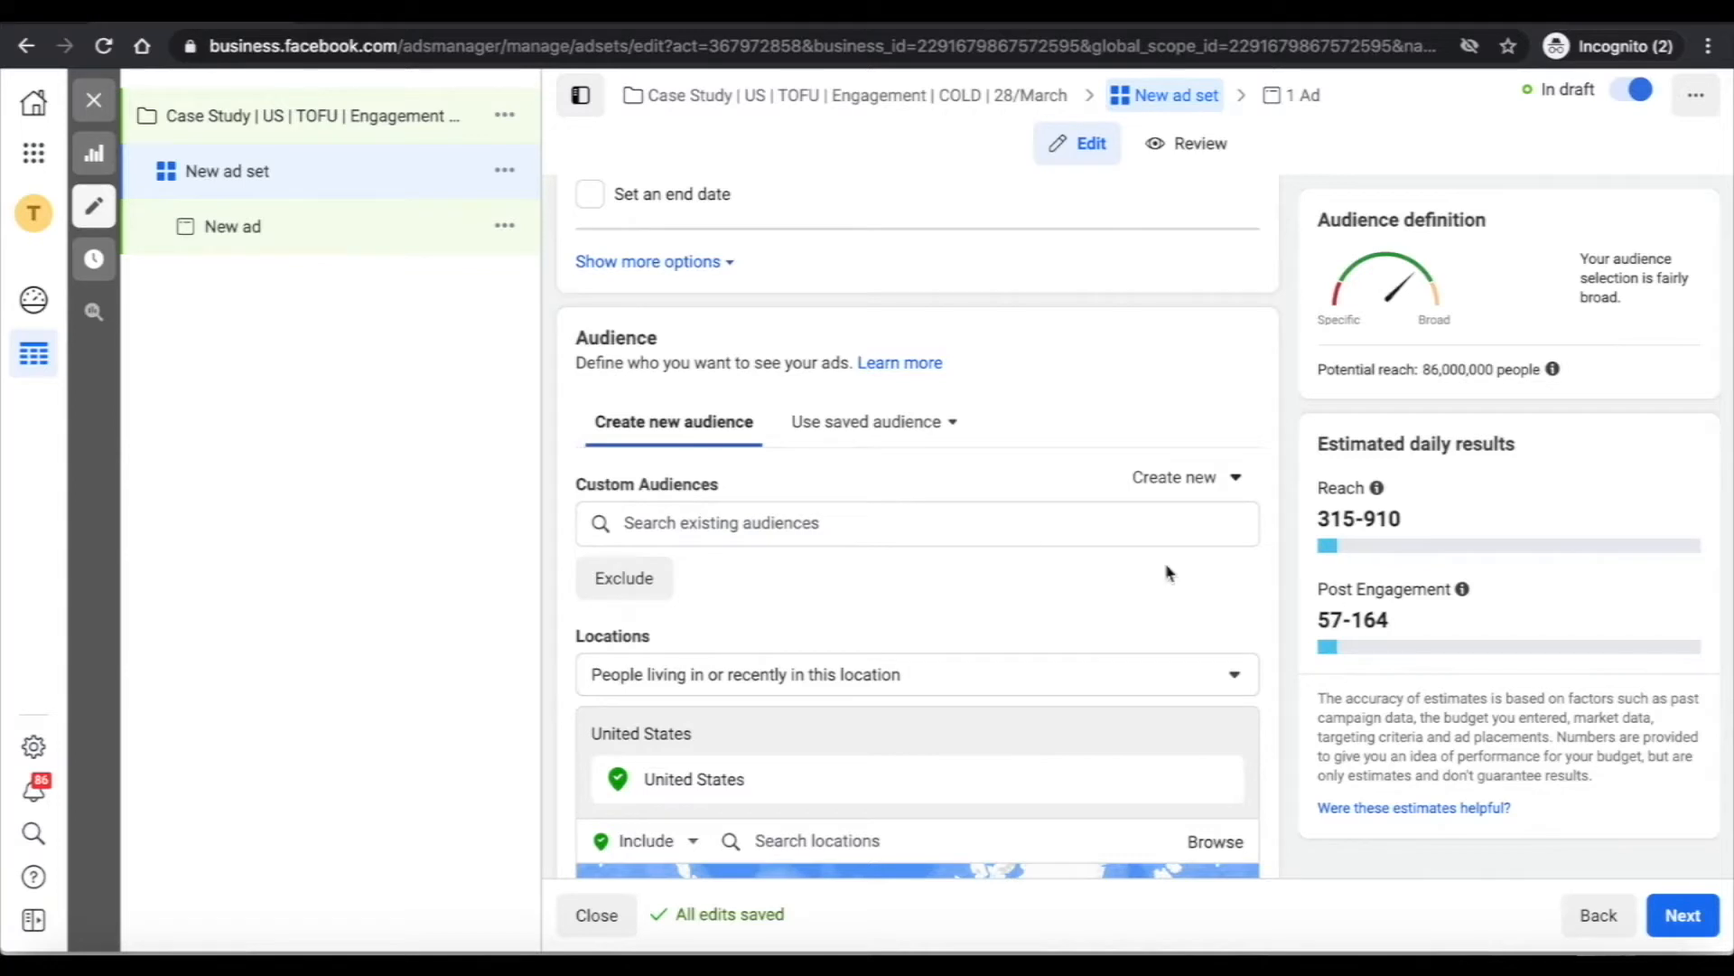
scroll(1165, 572, down, 10)
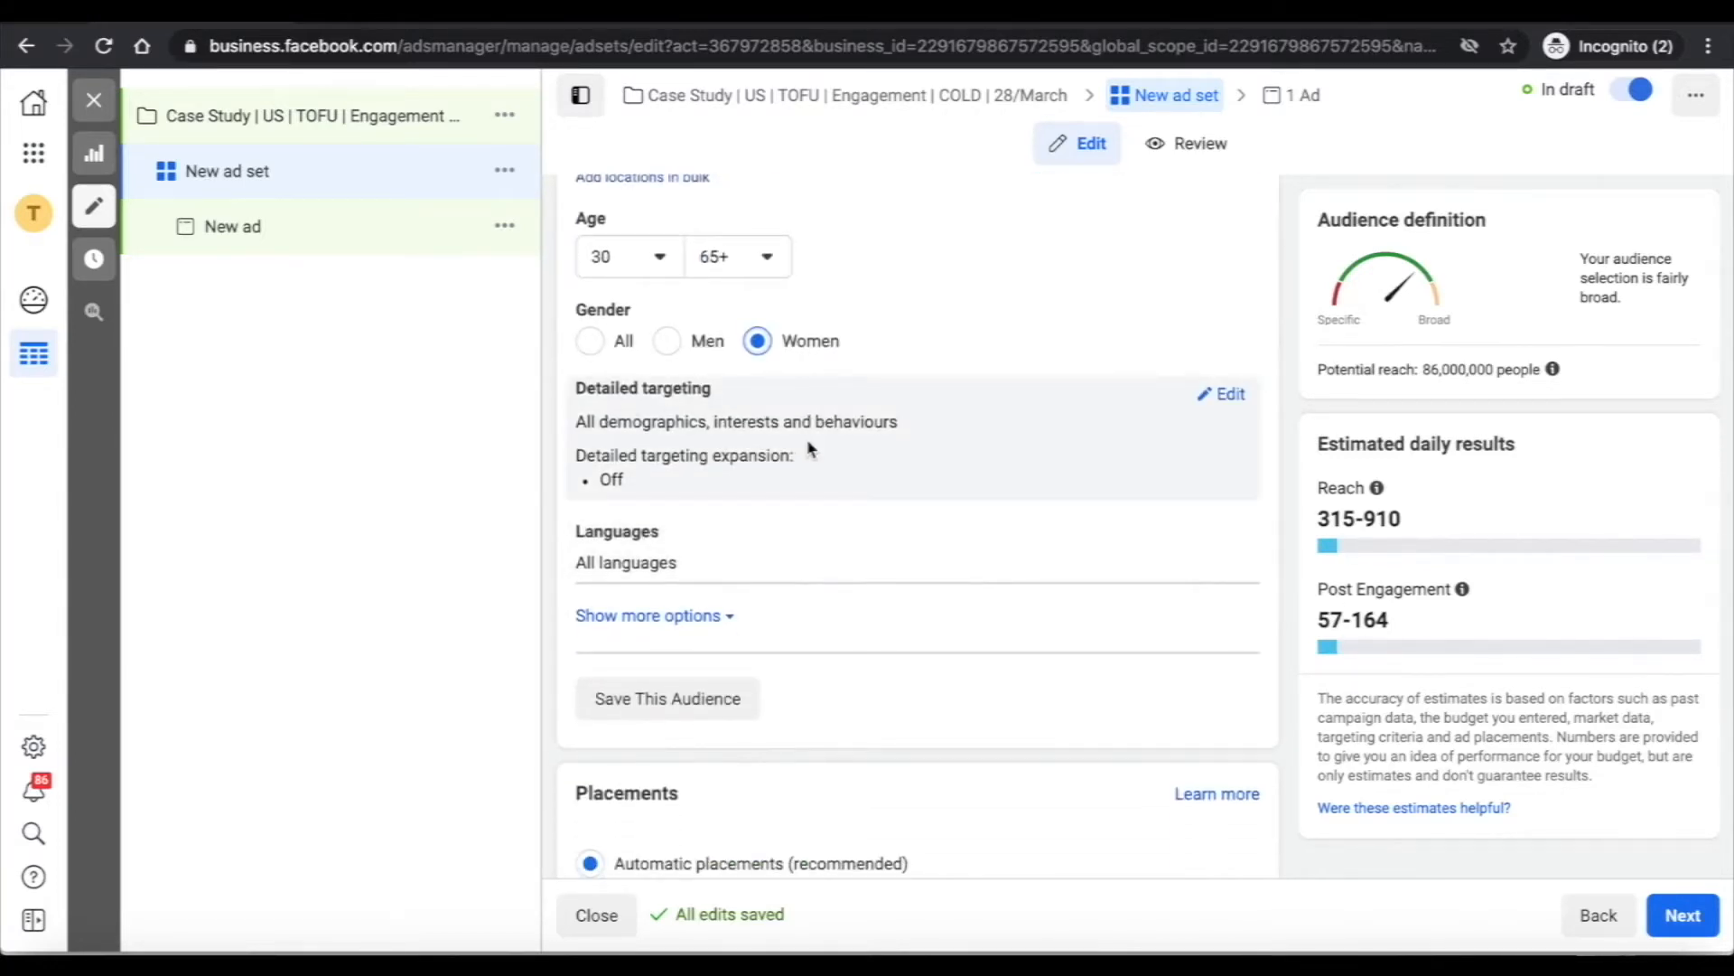
click(1231, 396)
click(761, 435)
text(amy po)
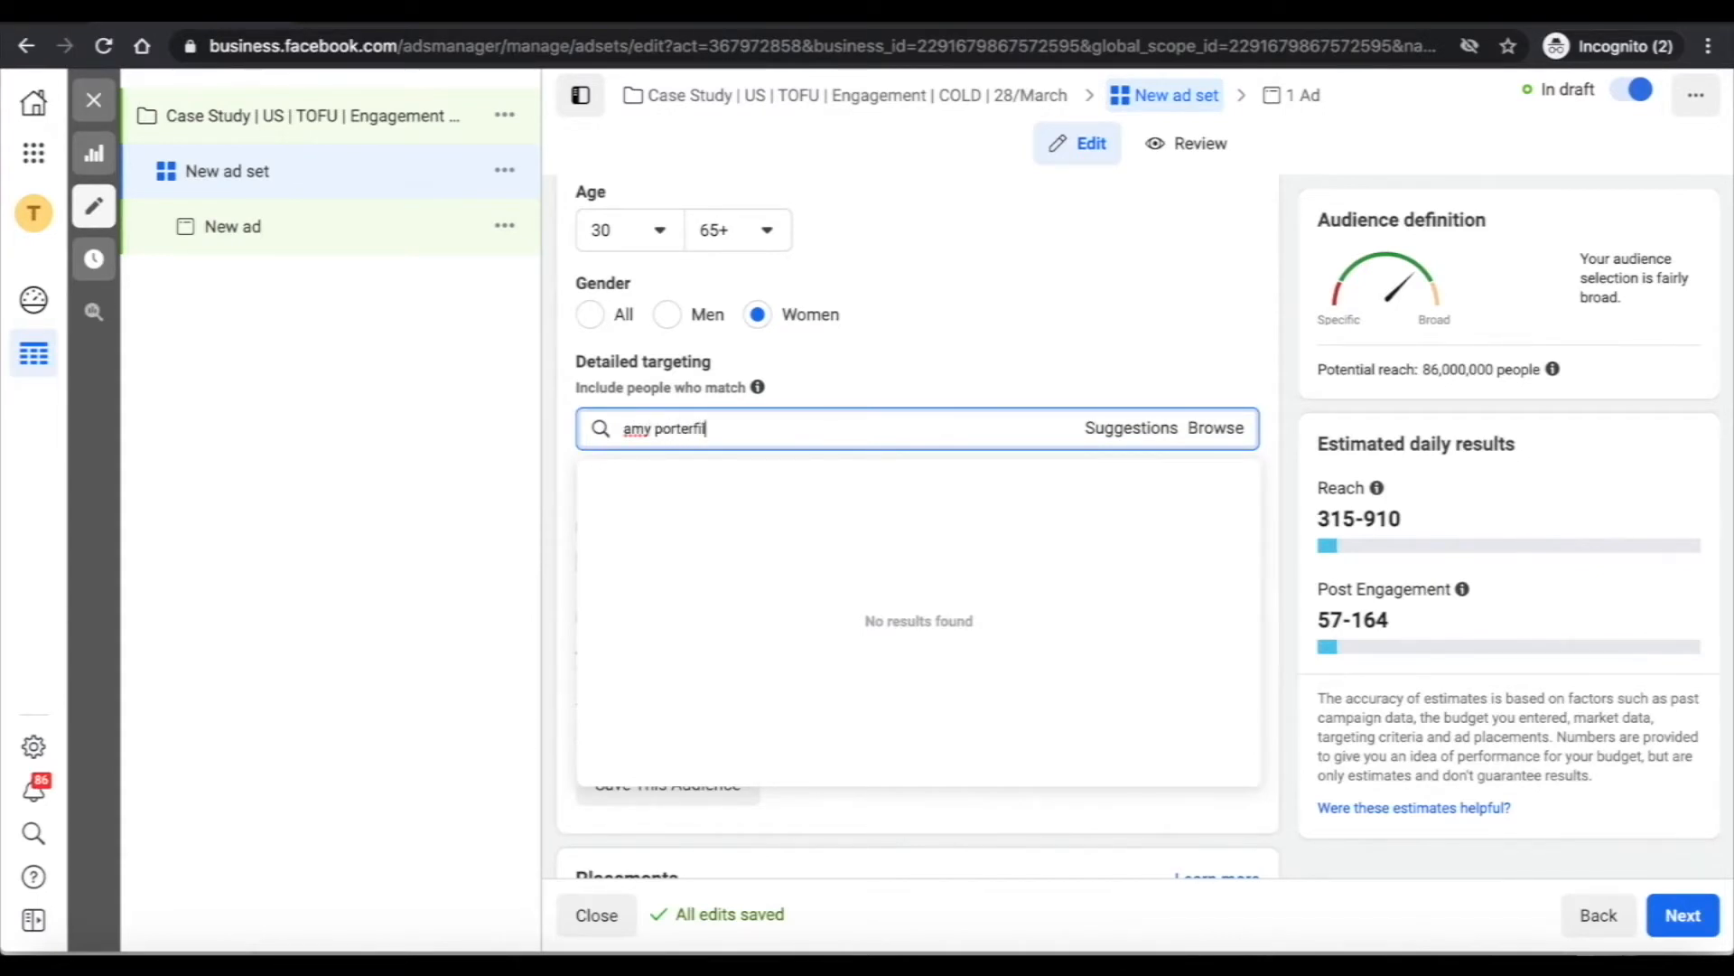
text(rterfield)
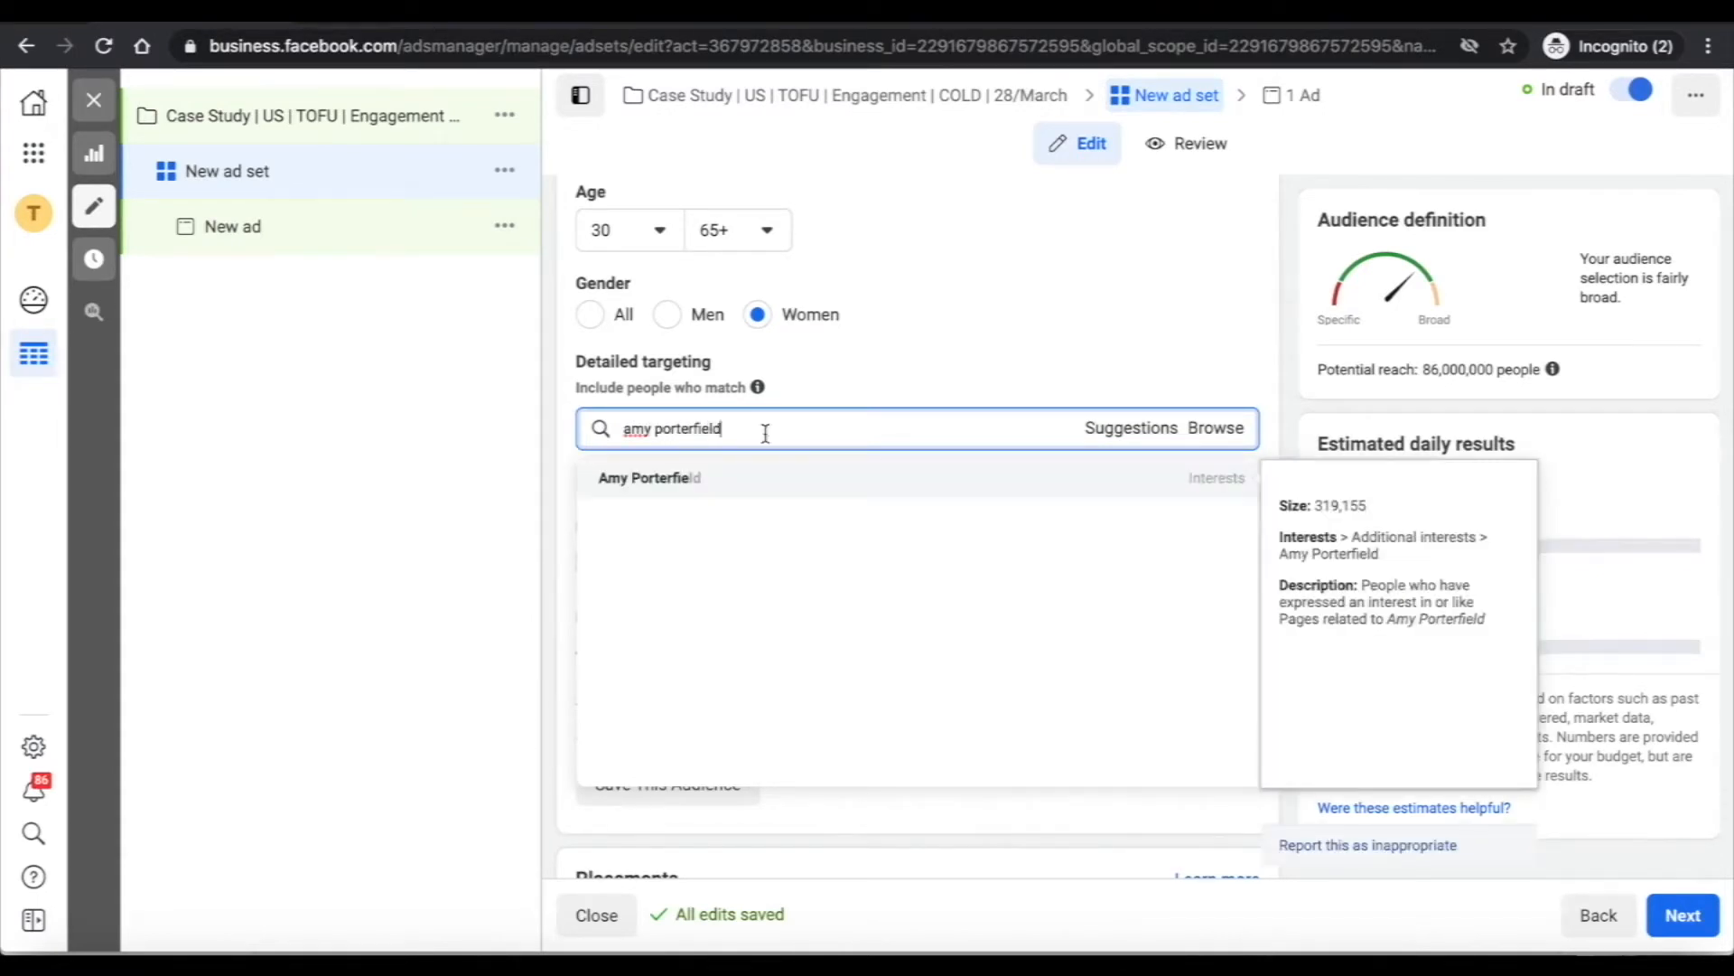
click(763, 481)
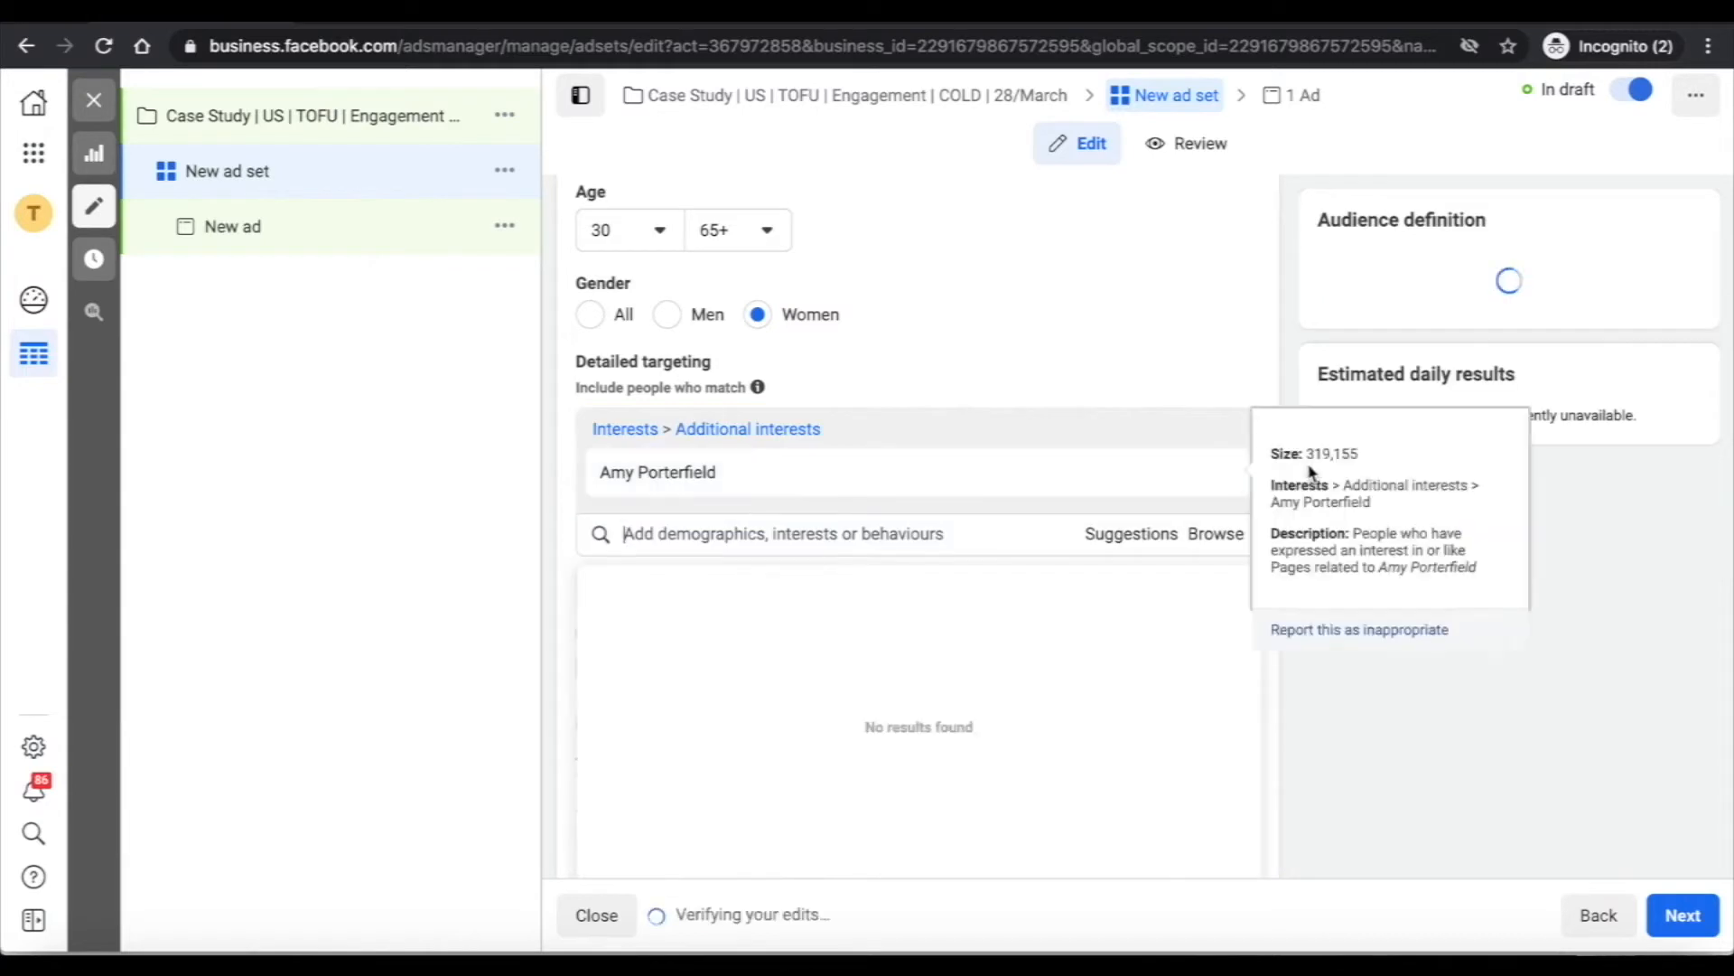
click(1277, 402)
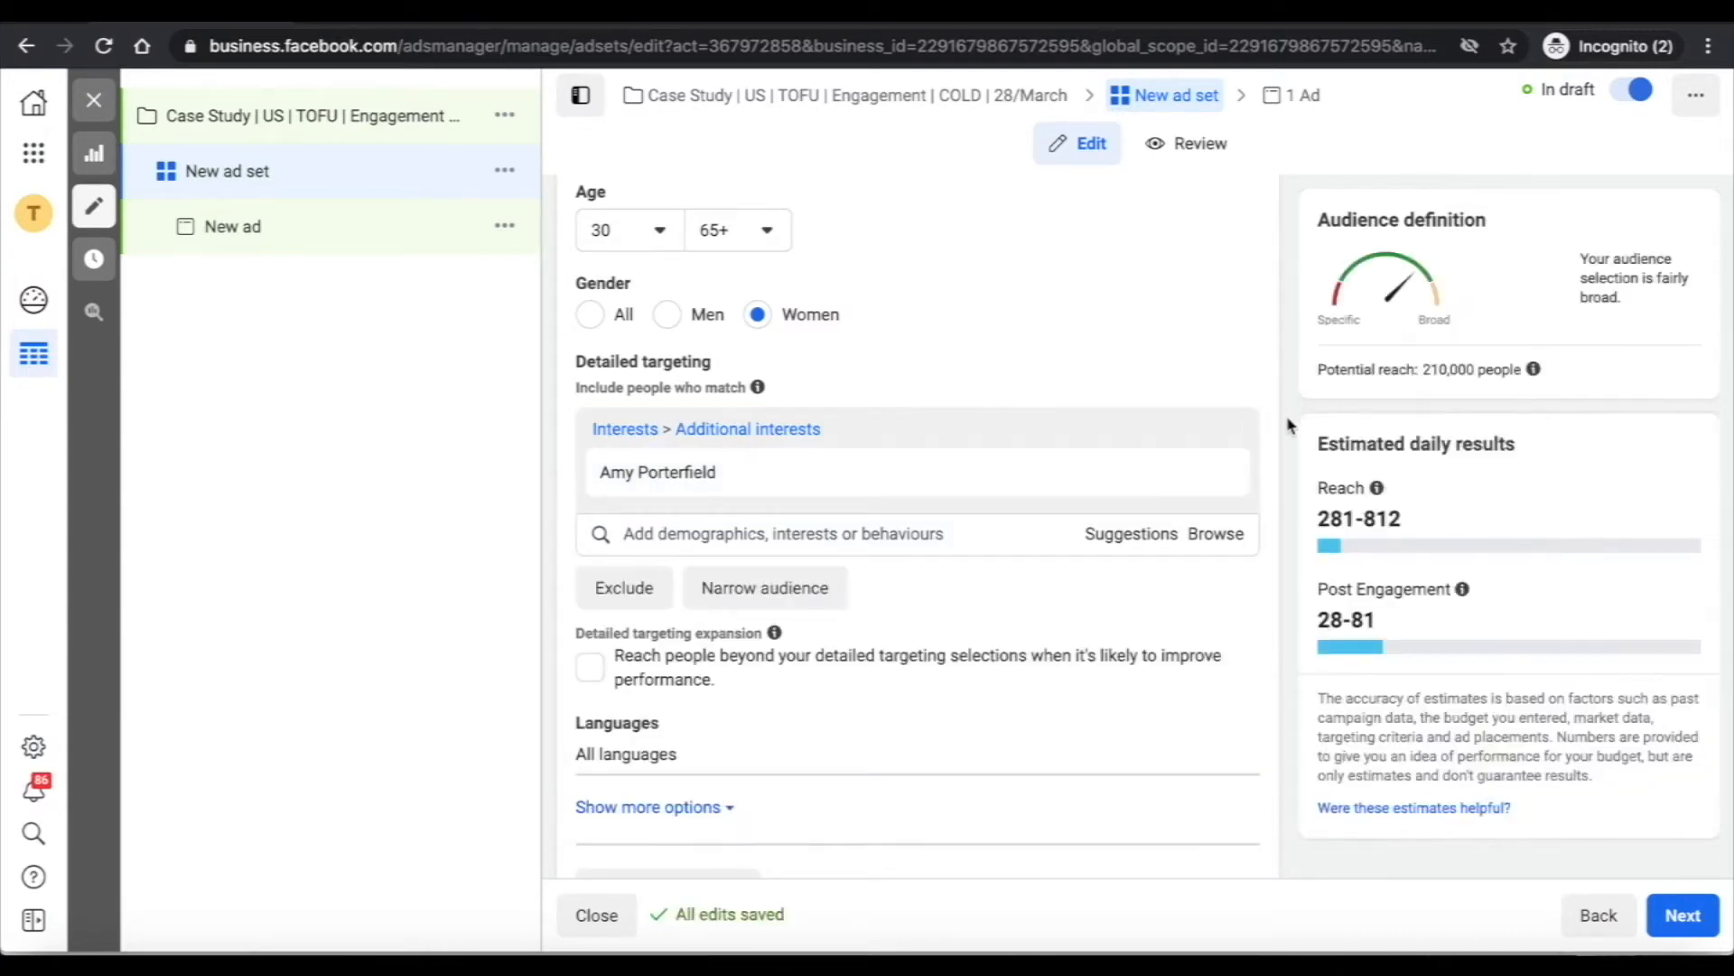
Try the gender setting All to compare the audience's potential reach, and return the gender to Women
scroll(1282, 429, up, 1)
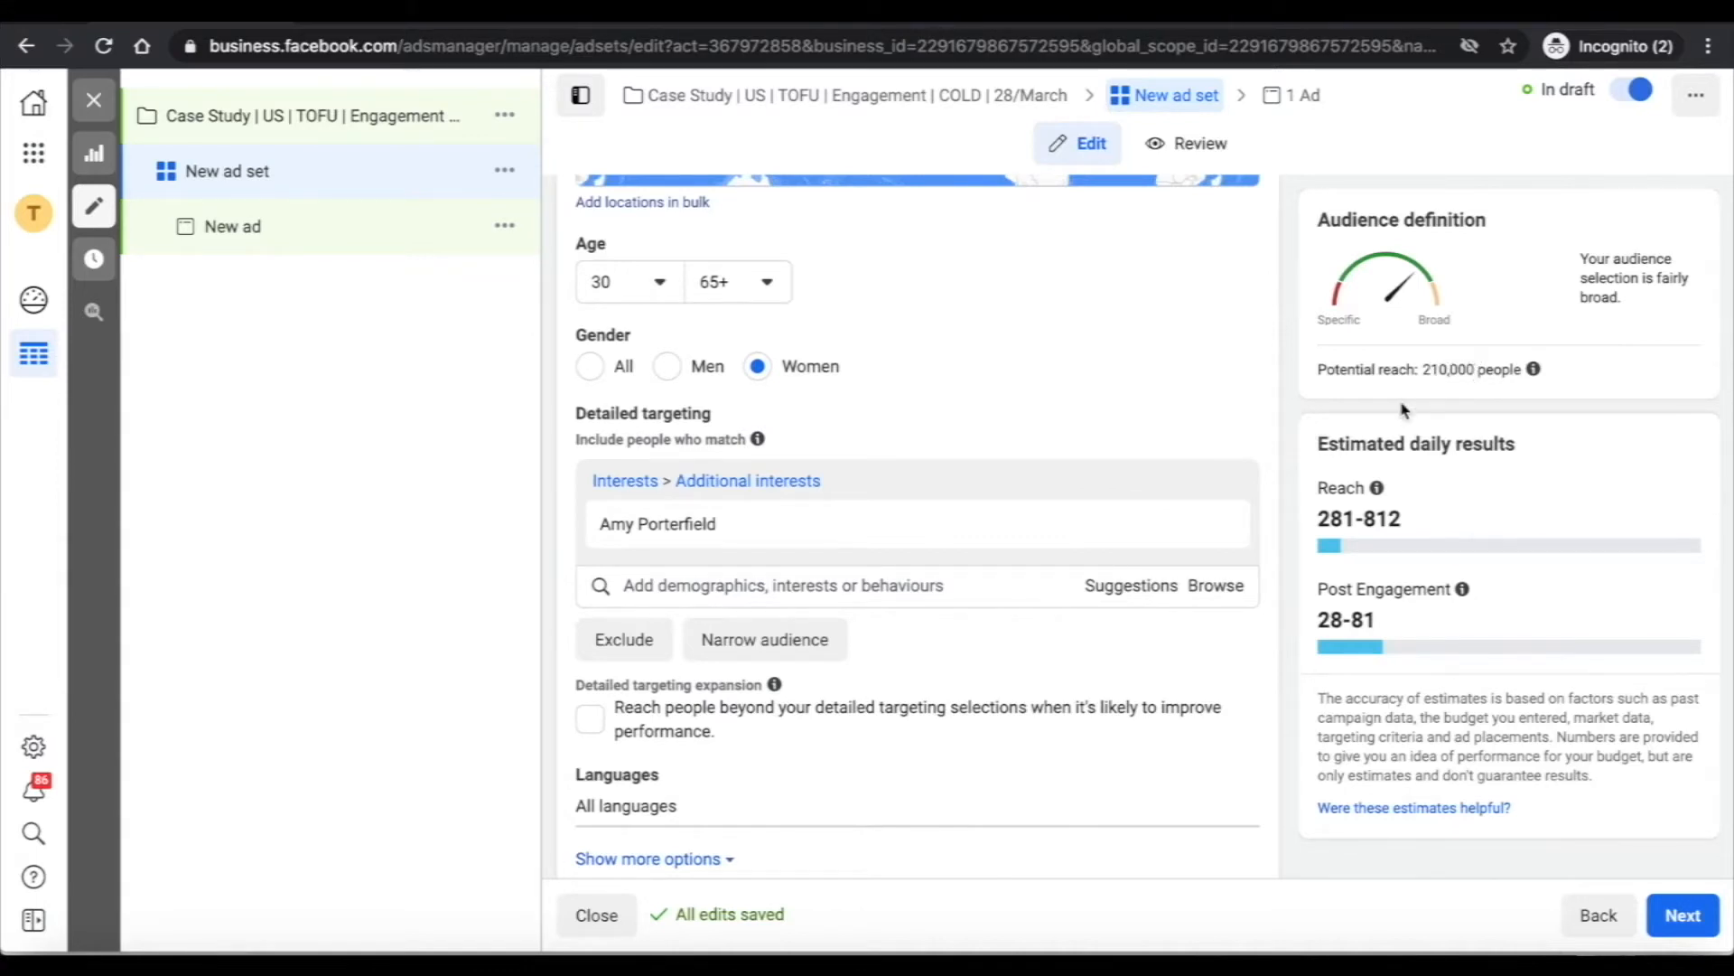
scroll(1224, 438, up, 10)
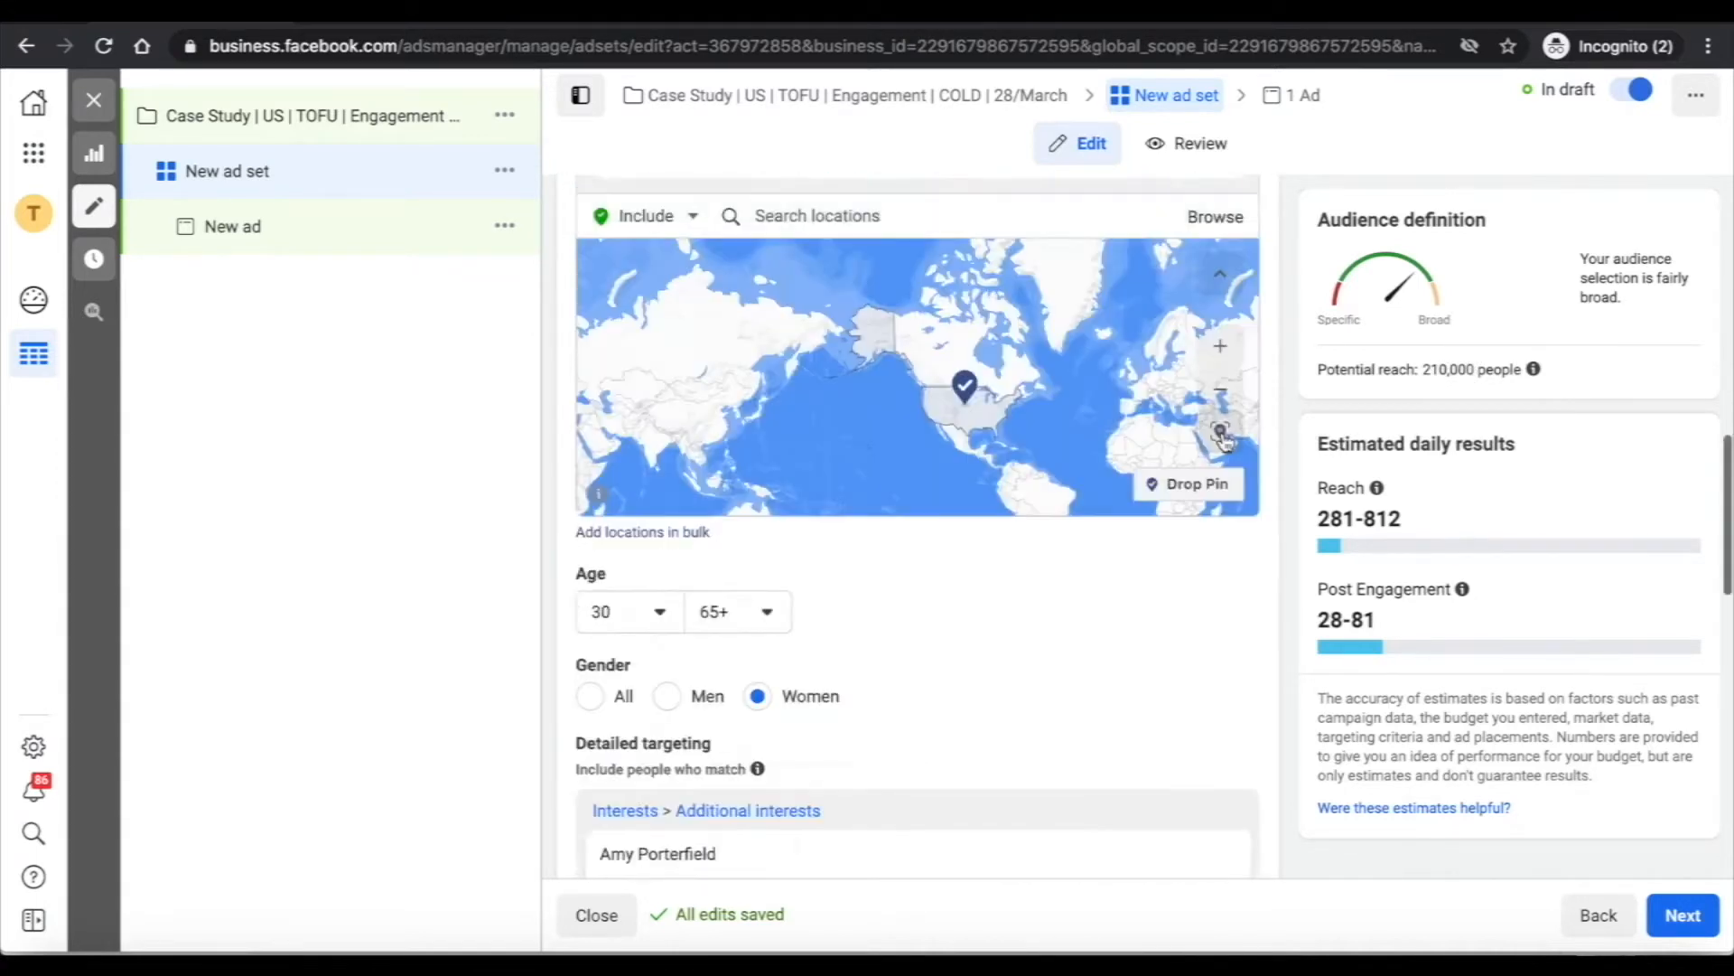
scroll(1224, 441, up, 3)
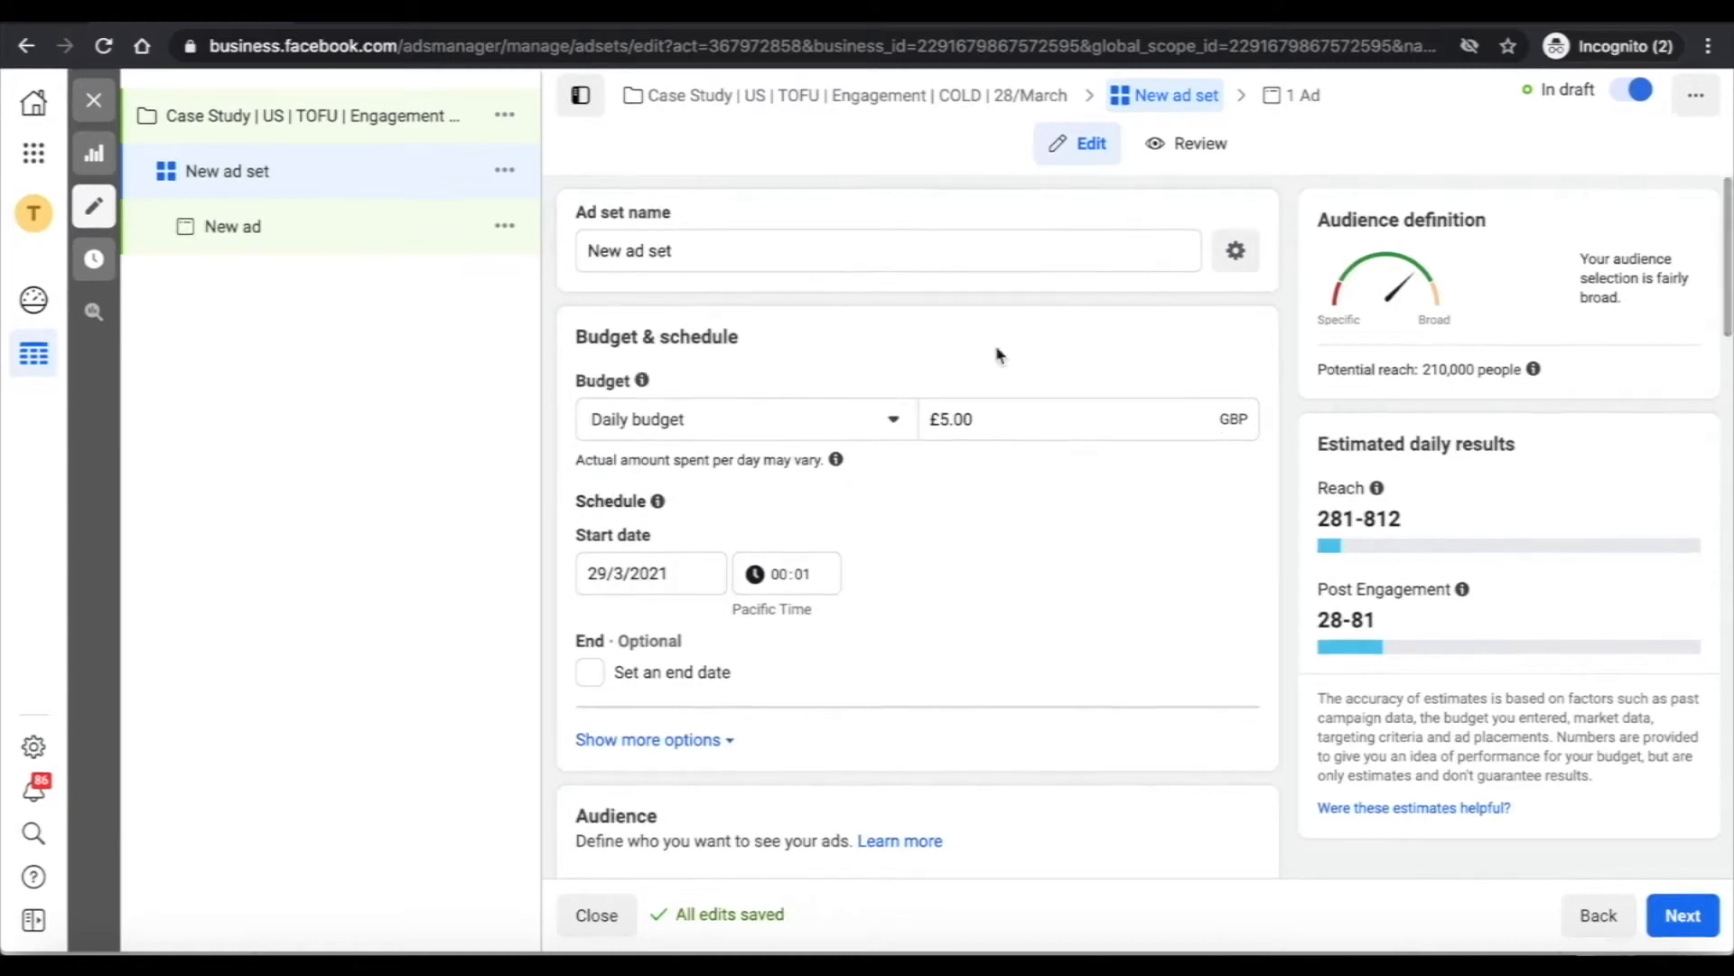
scroll(1013, 583, down, 1)
scroll(1013, 583, down, 8)
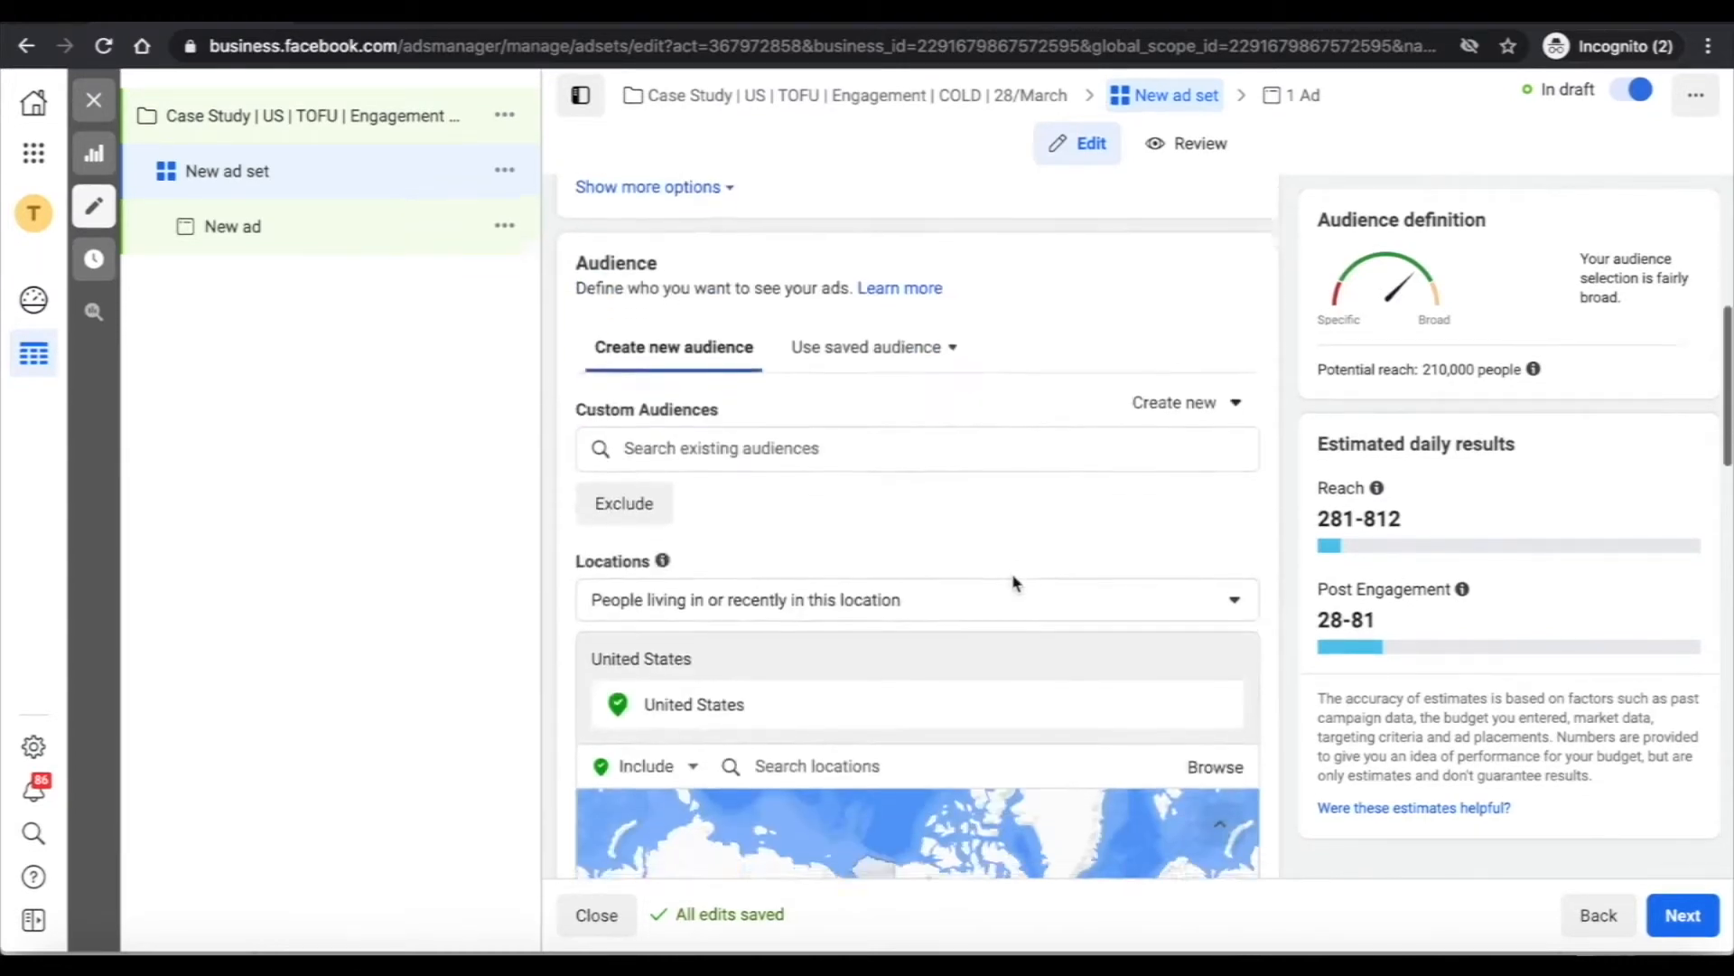
scroll(1282, 499, down, 5)
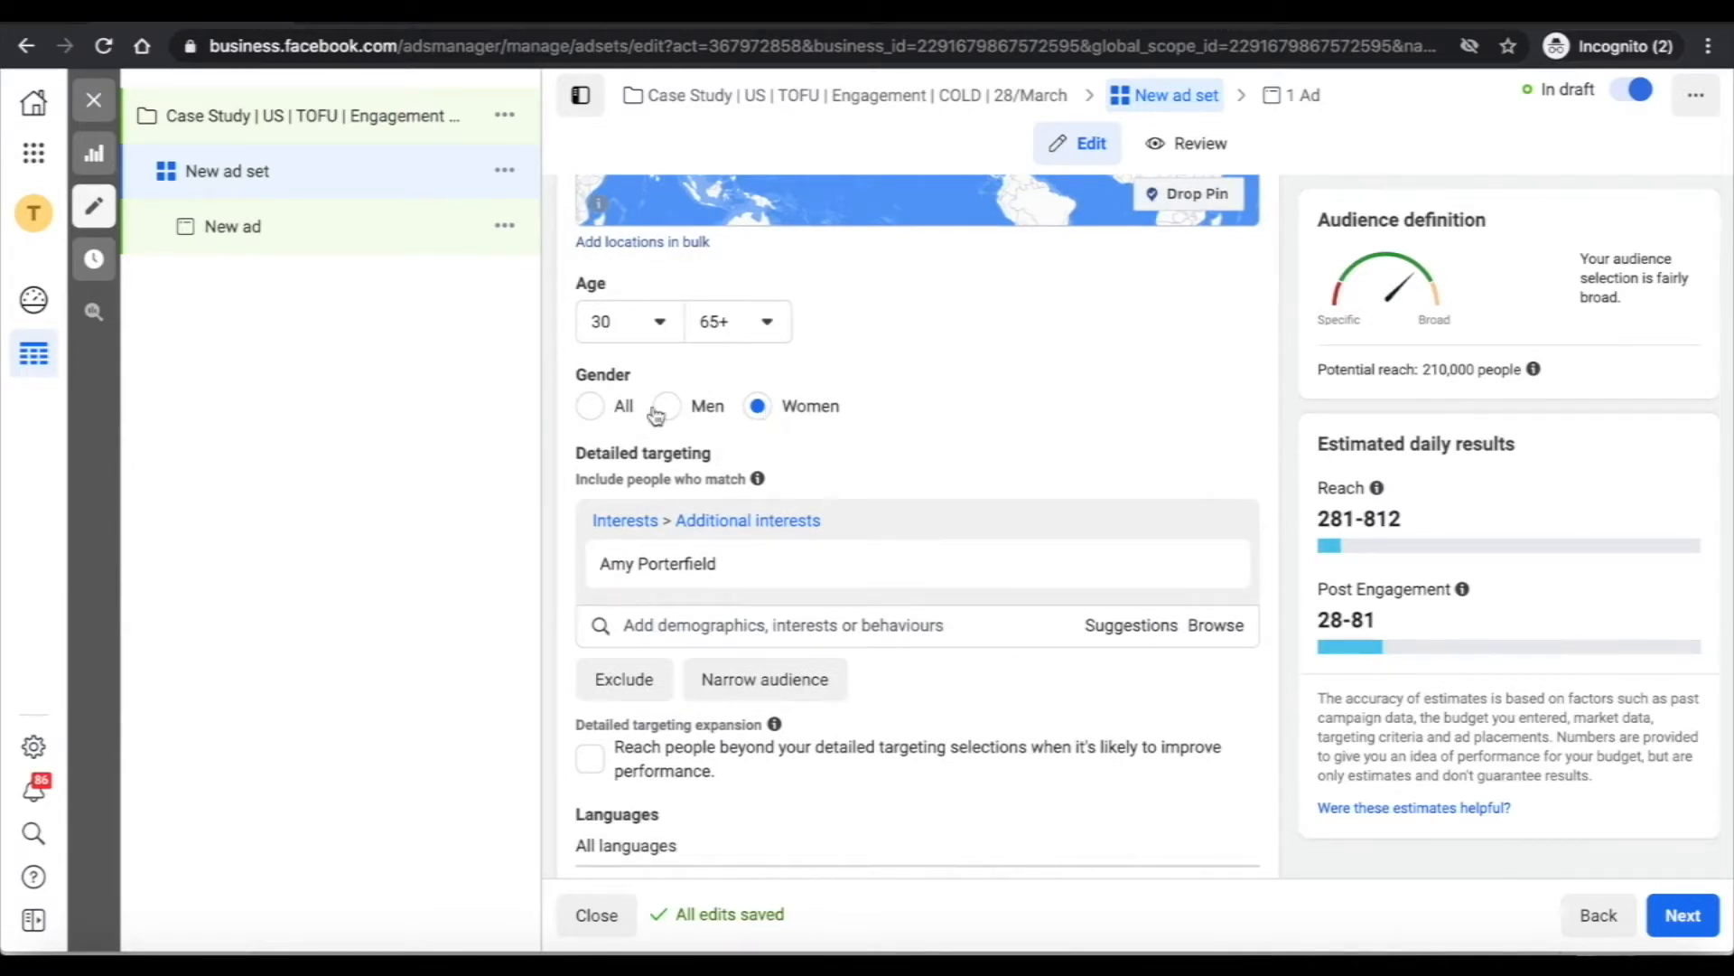
click(589, 408)
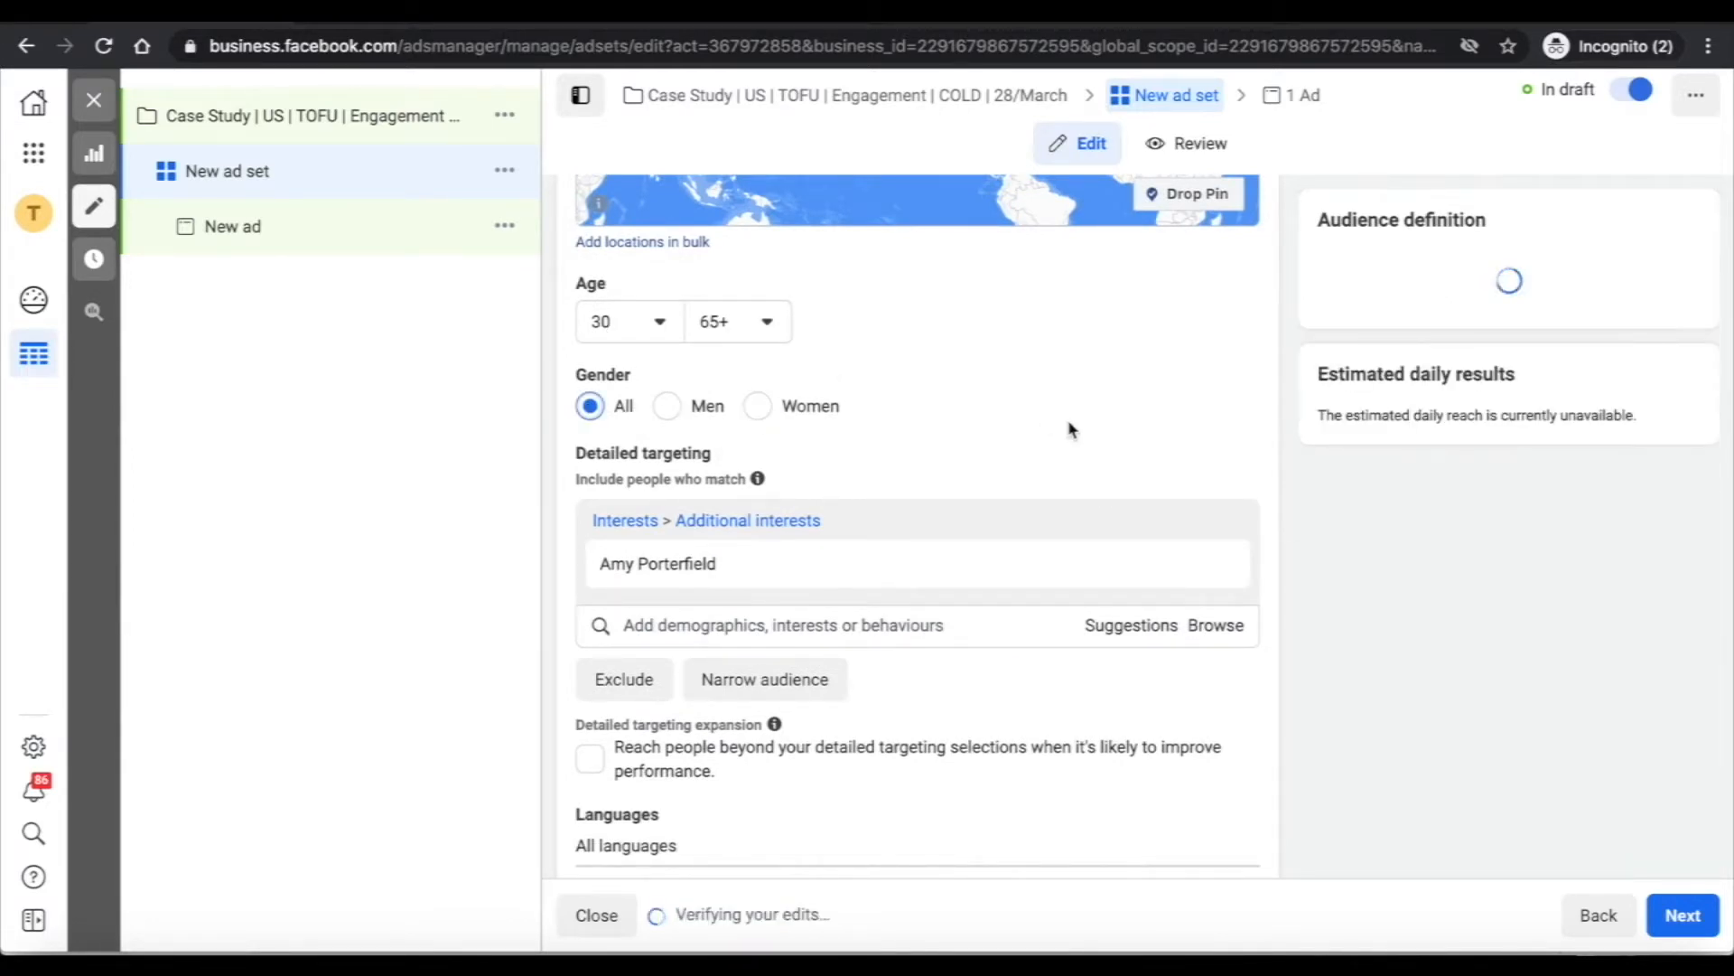
triple_click(1436, 375)
click(1436, 375)
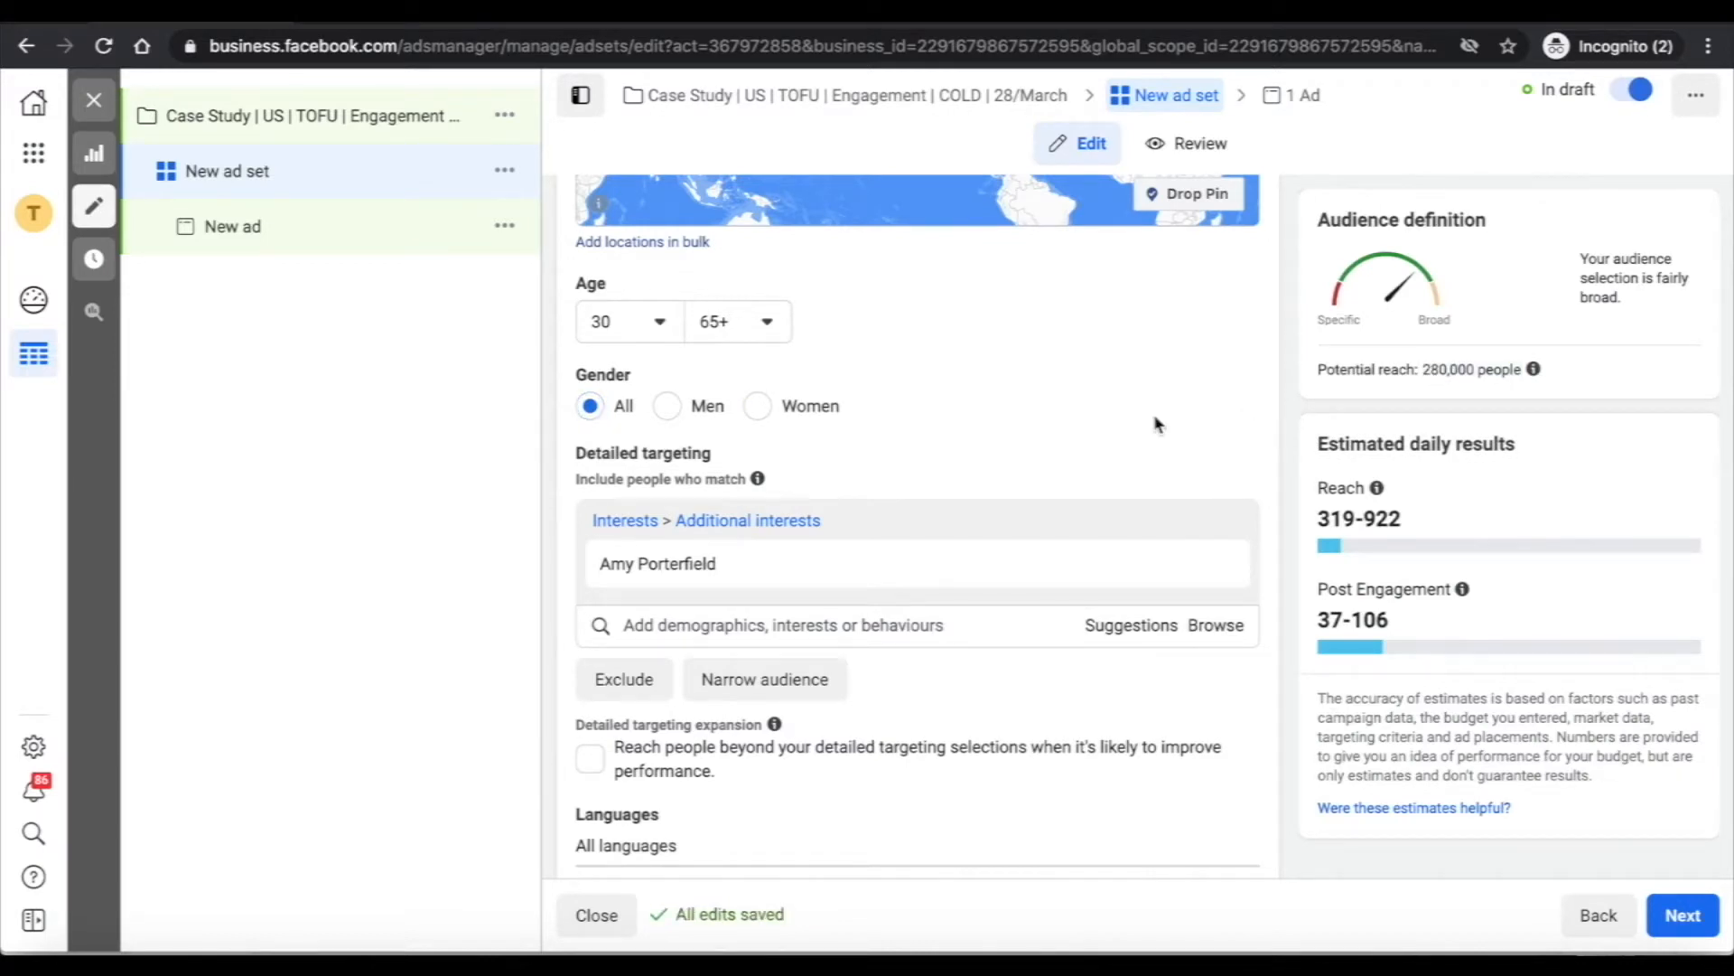
click(757, 407)
Set the audience's minimum age to 24 and check the potential reach
click(660, 323)
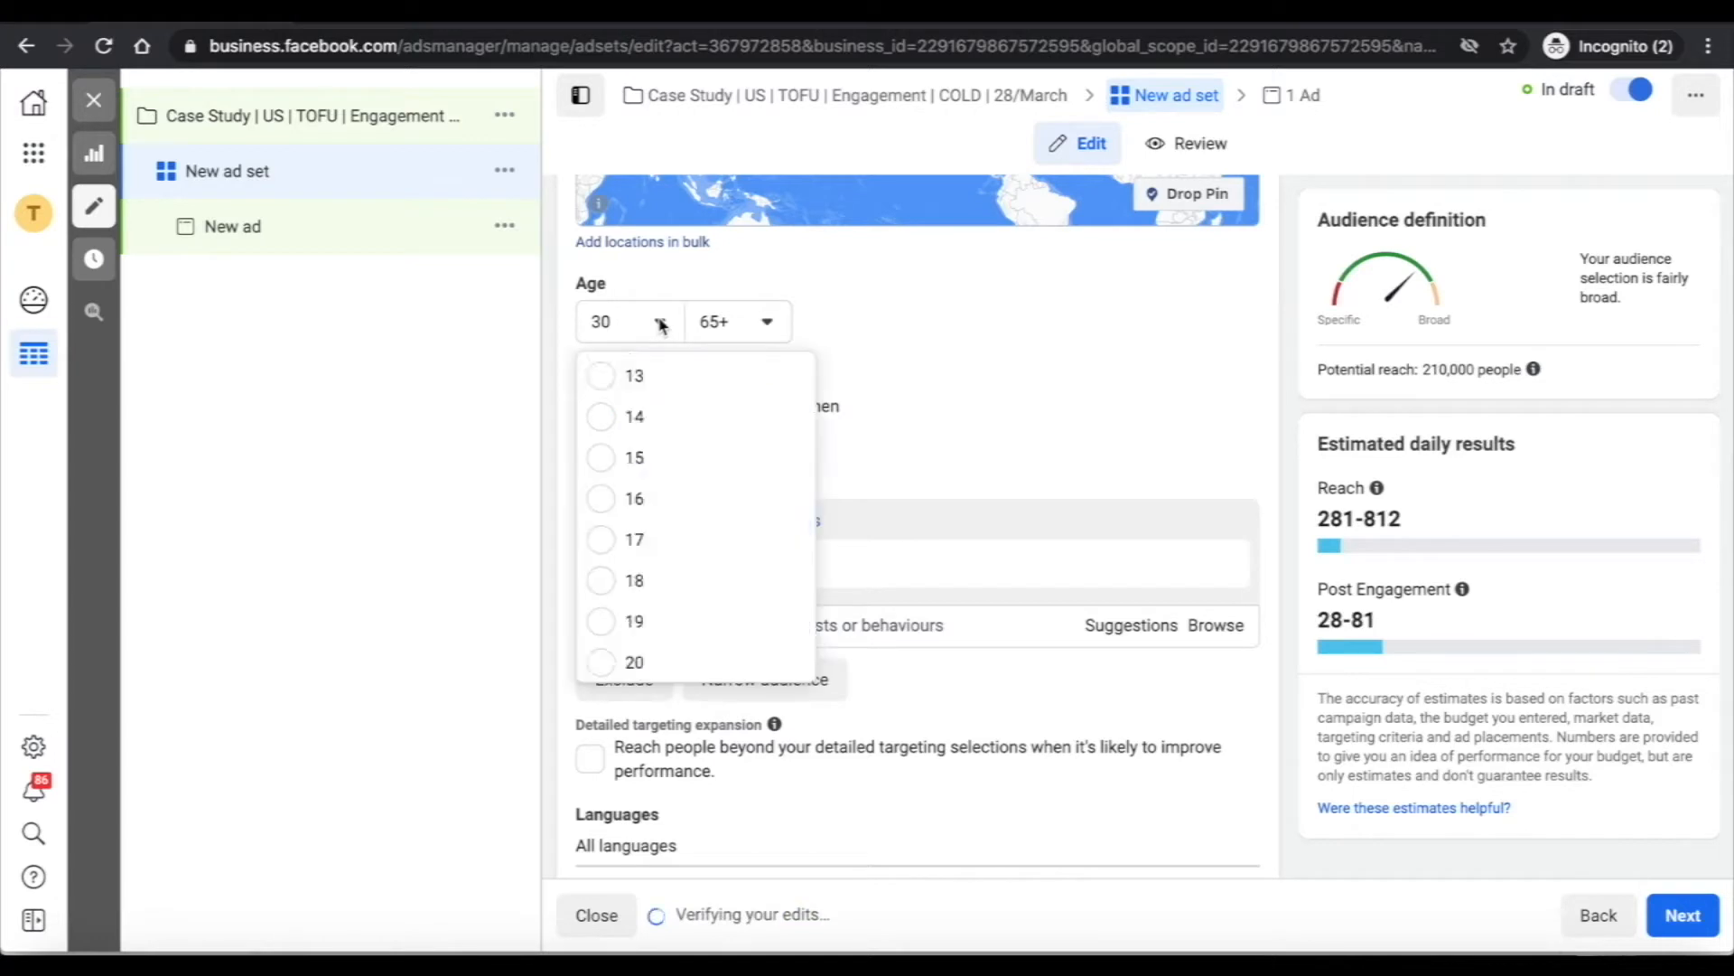
scroll(662, 467, up, 3)
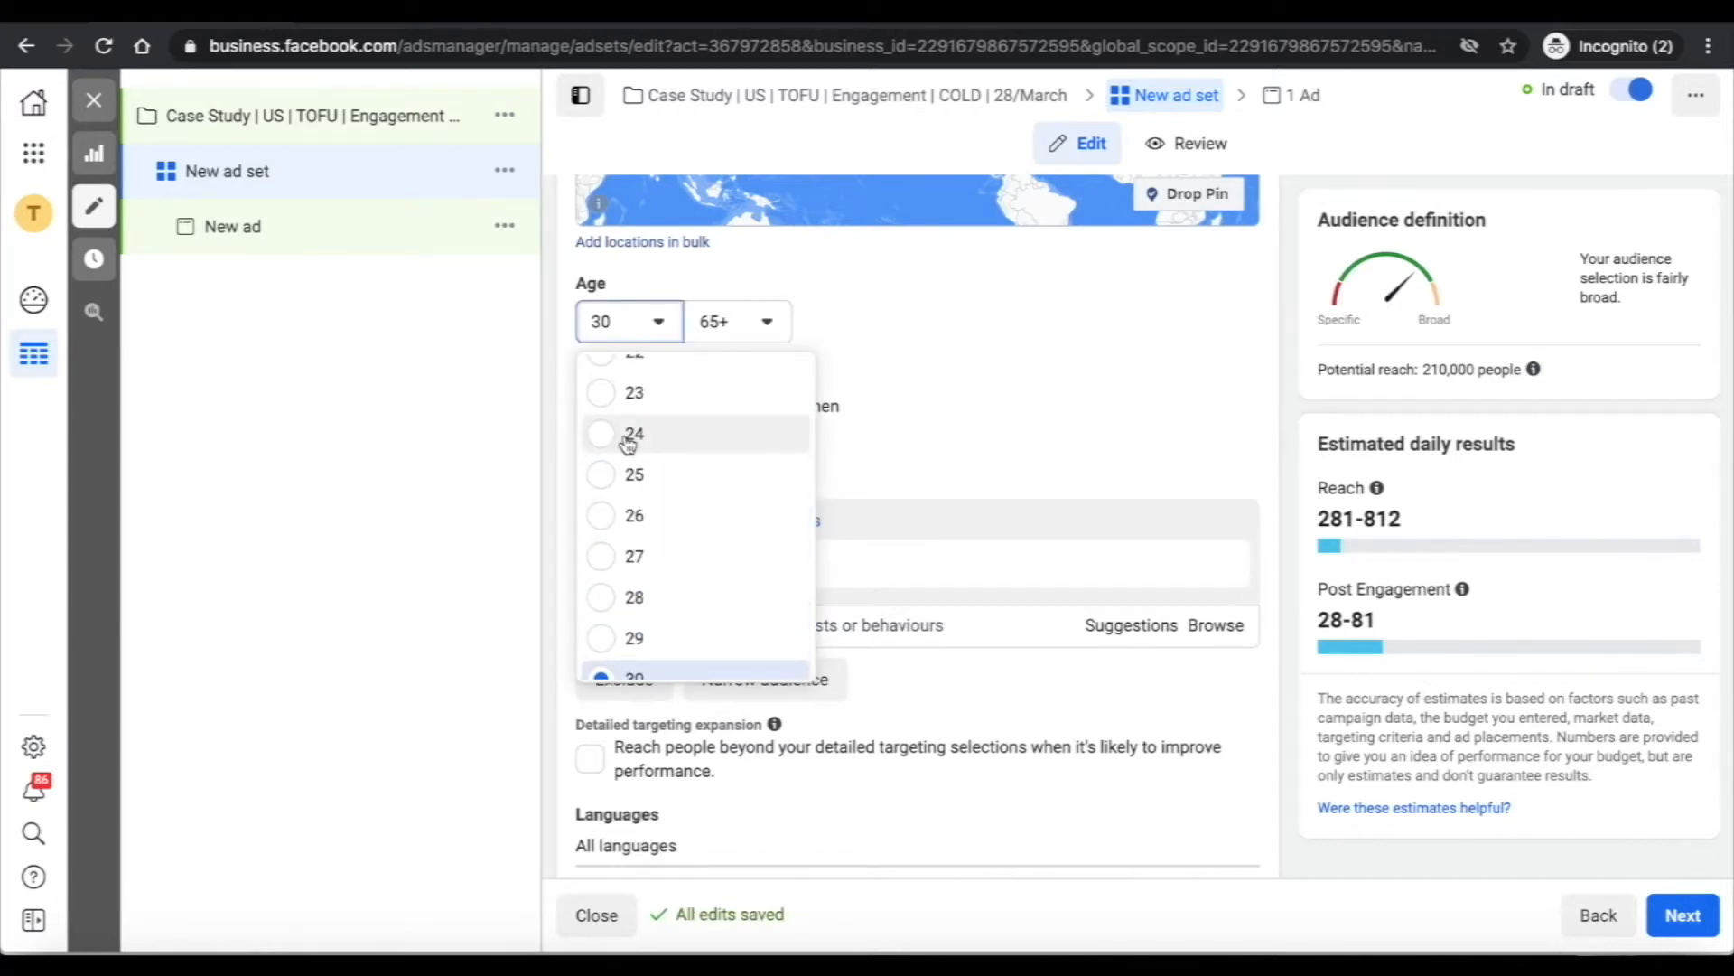
click(628, 437)
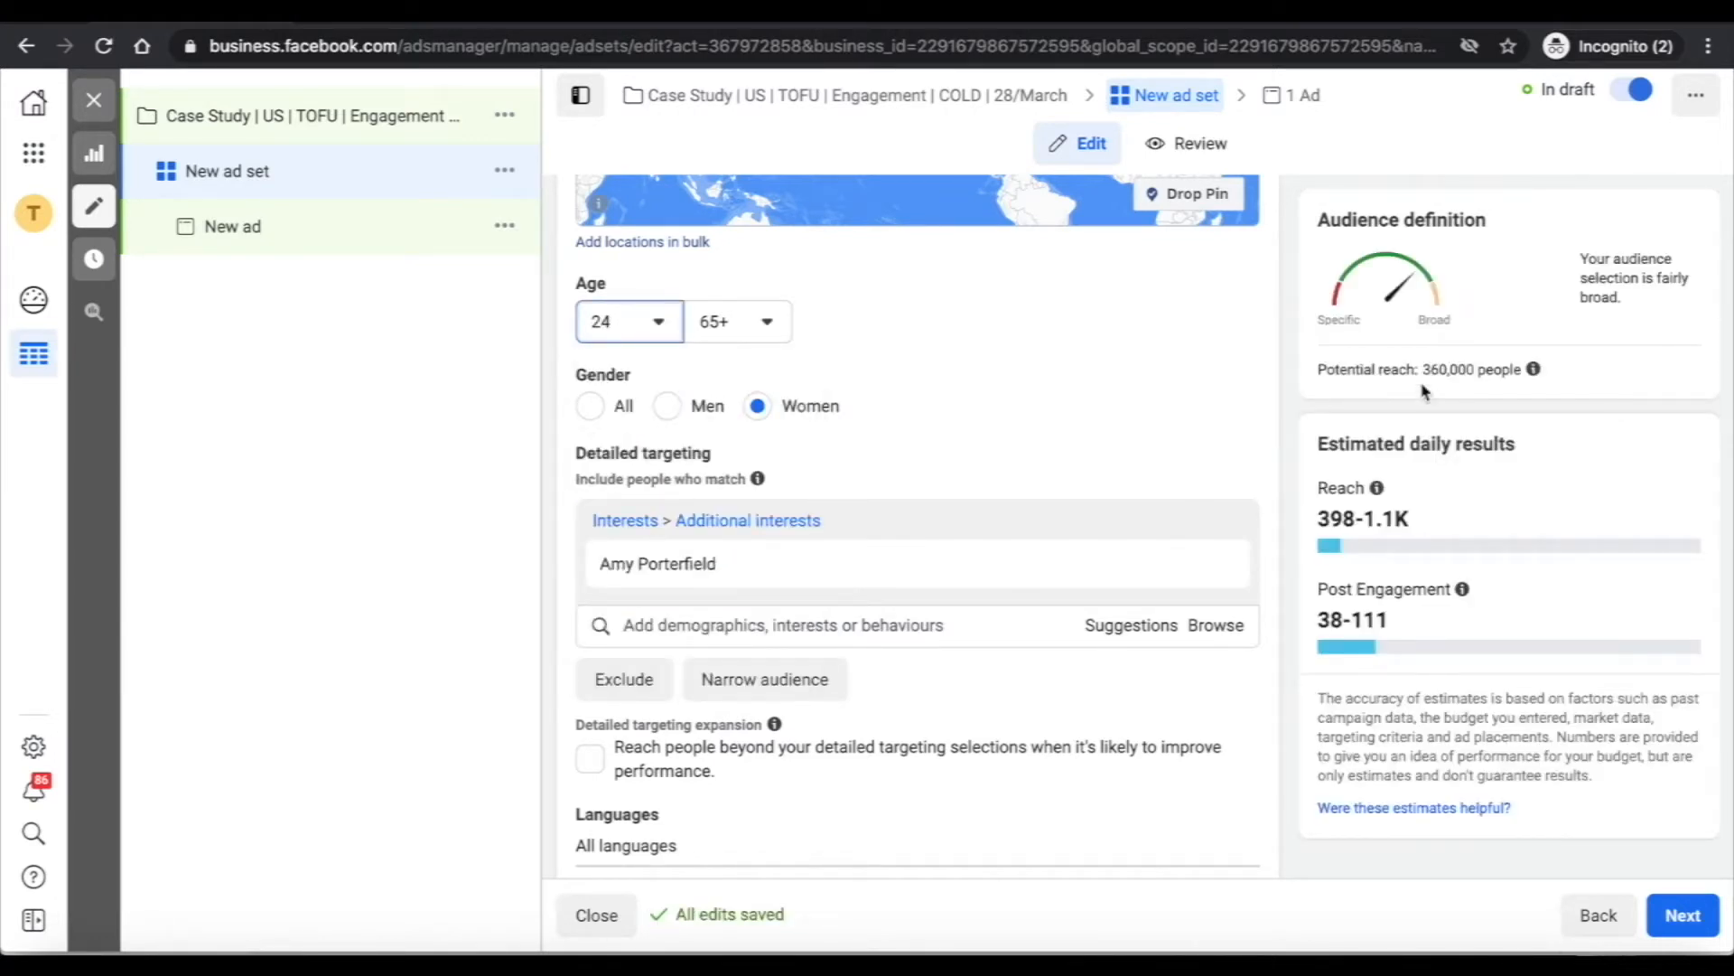
triple_click(1439, 369)
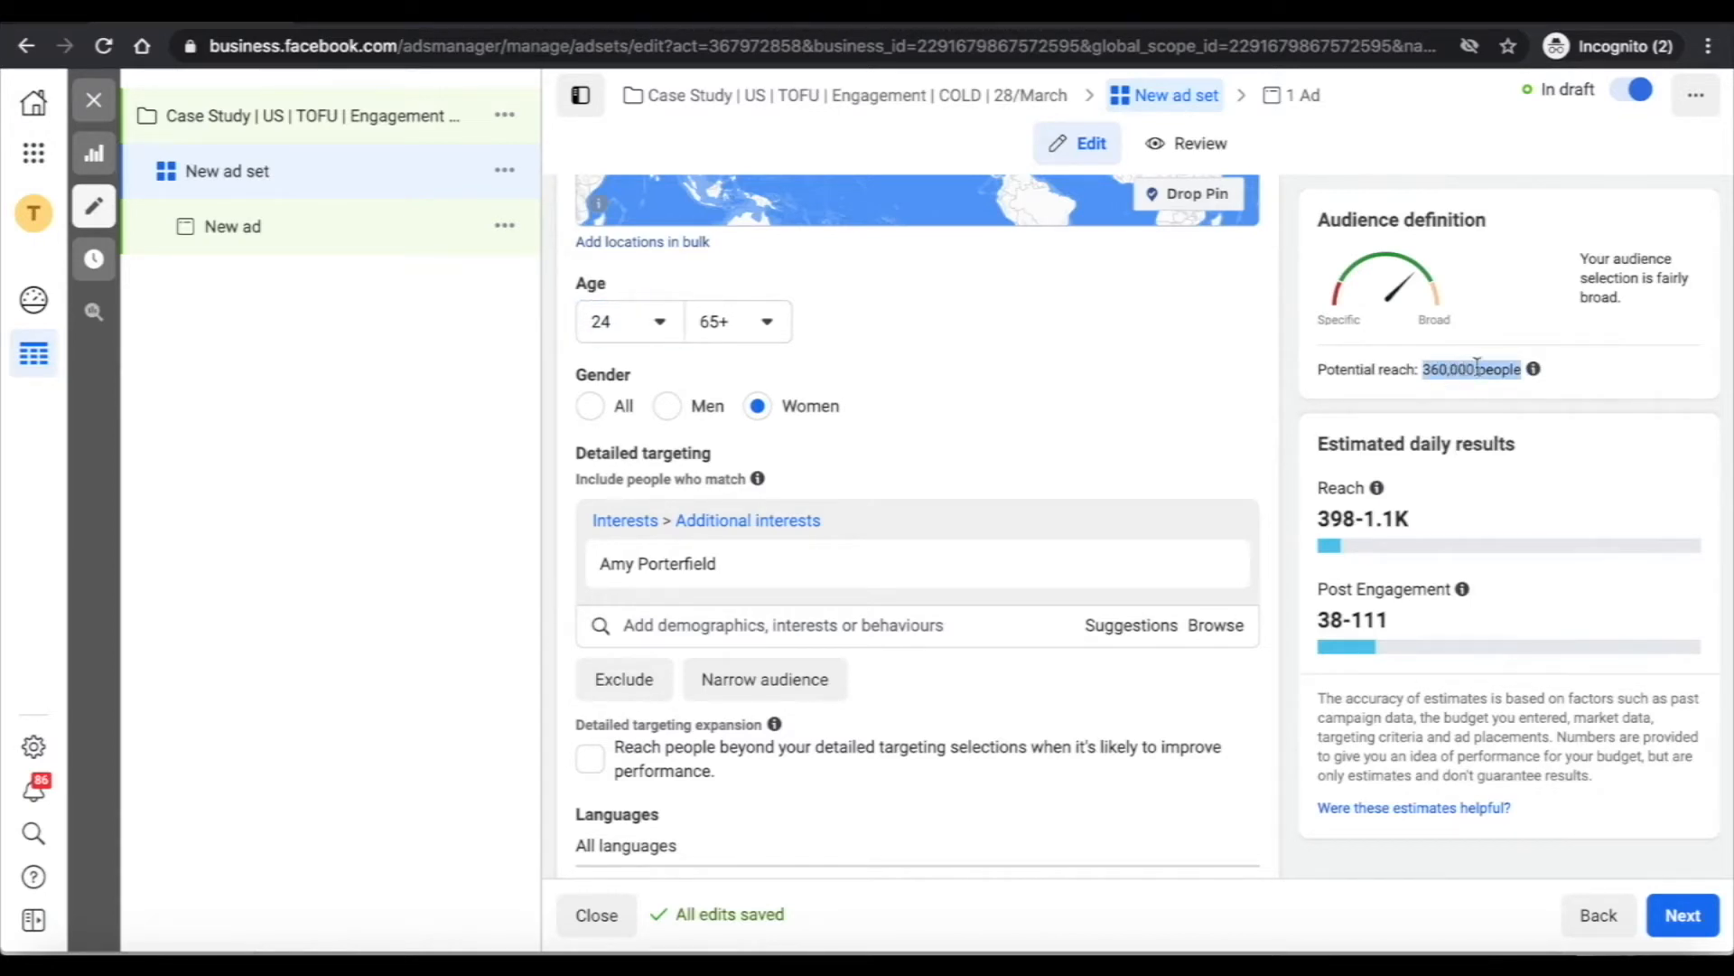
Set the audience's minimum age to 30 and check the potential reach
click(662, 323)
scroll(678, 524, down, 3)
scroll(678, 526, down, 2)
scroll(677, 524, up, 2)
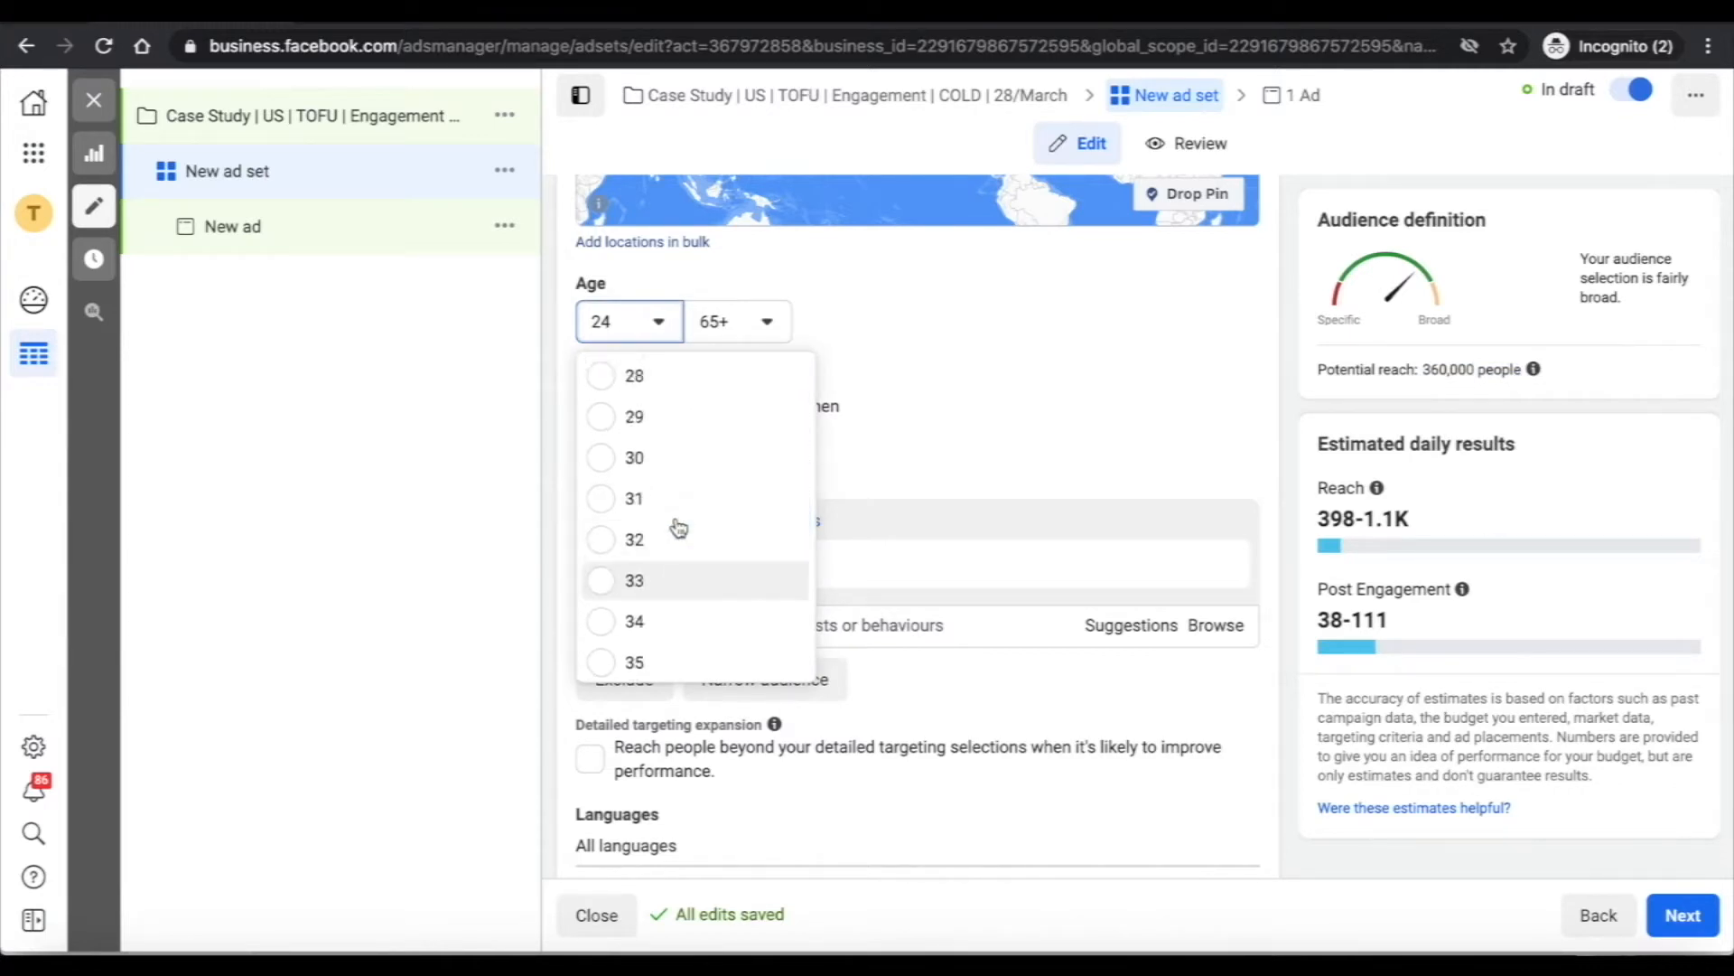
click(607, 466)
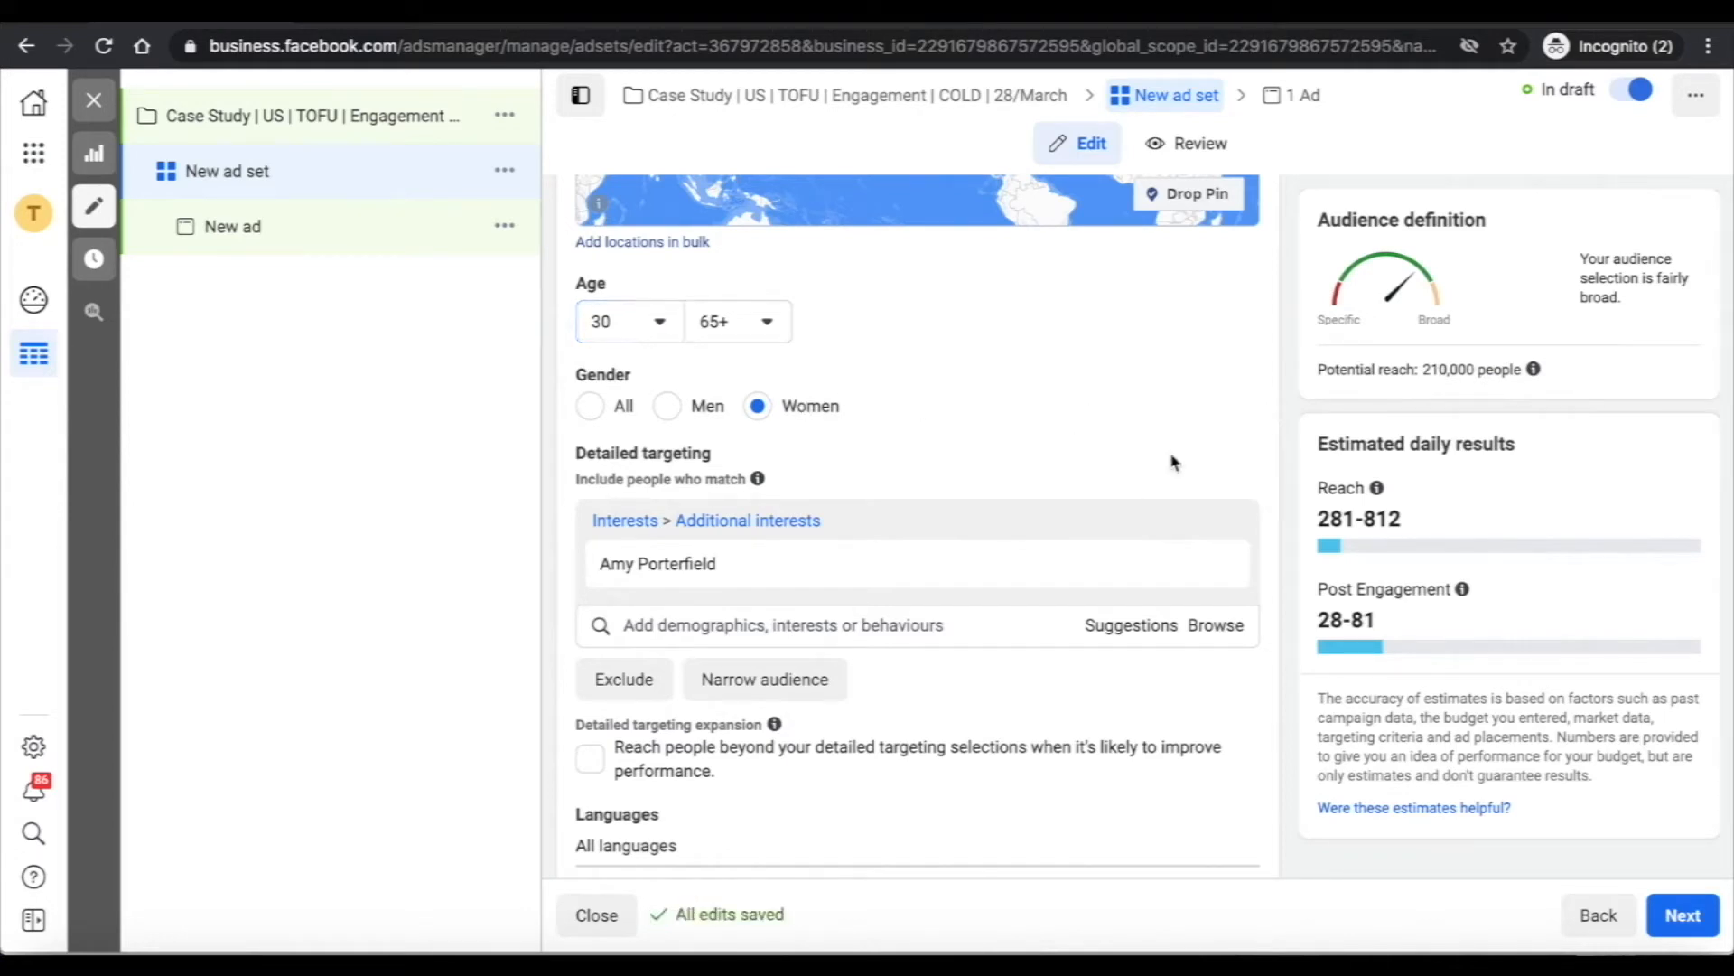
scroll(1179, 464, down, 3)
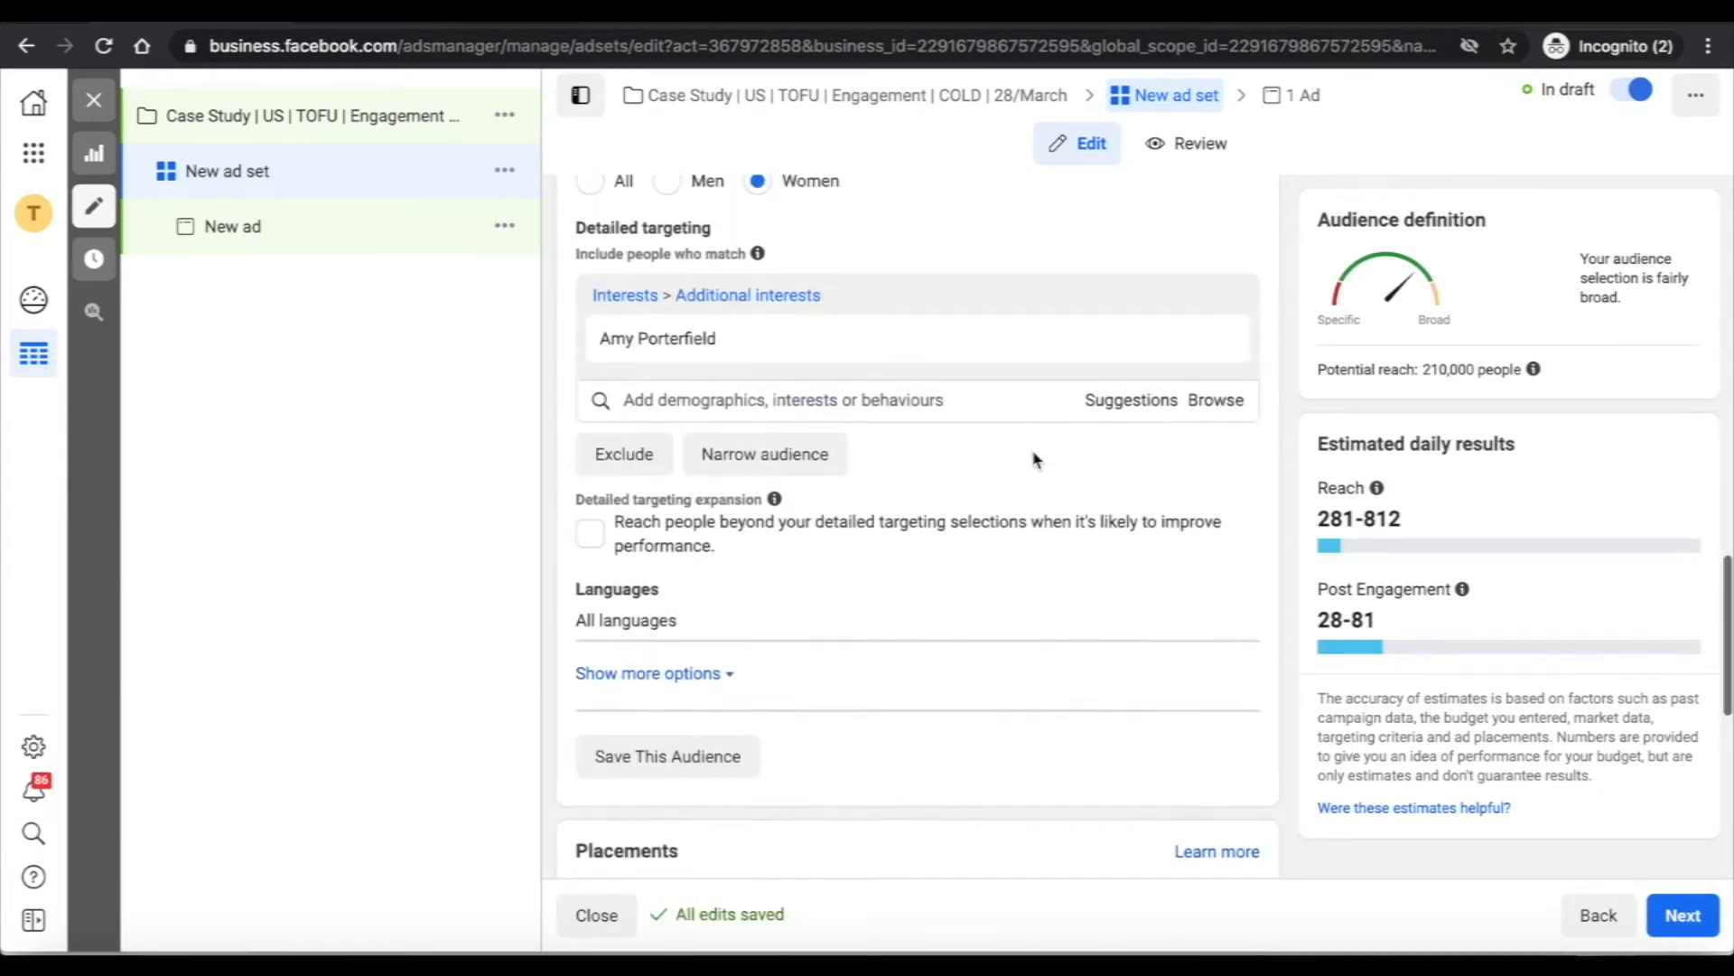
triple_click(1479, 372)
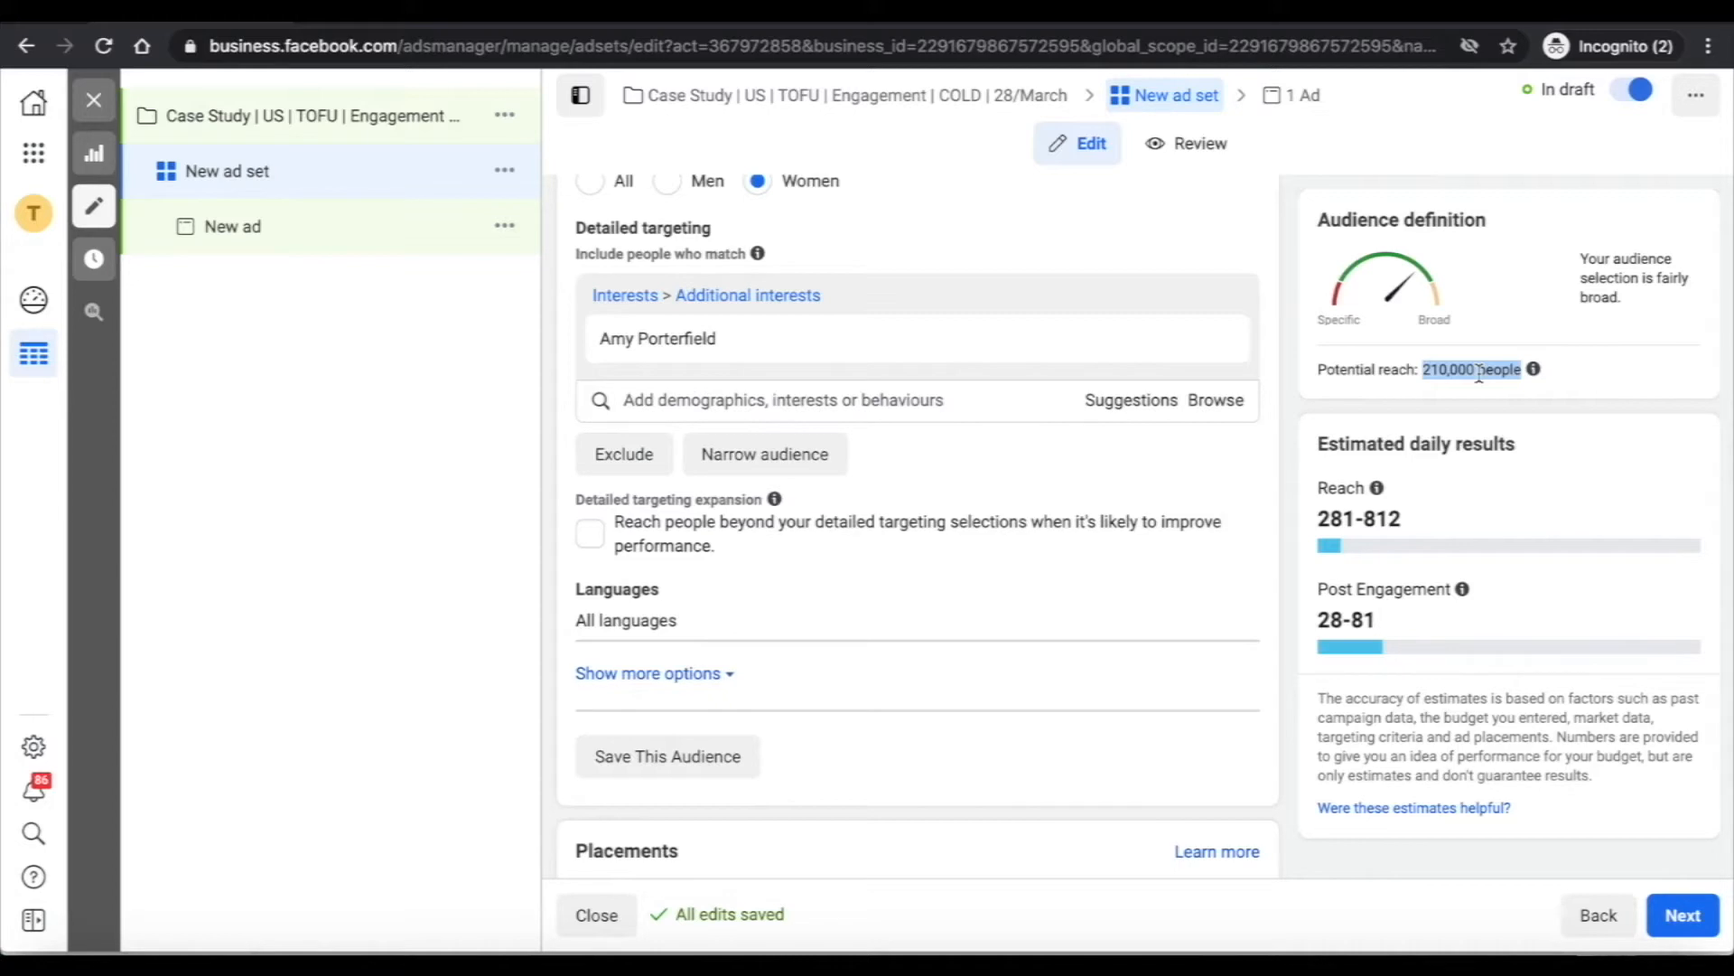
Review the ad set's daily budget, location, placements, and audience targeting settings
scroll(1129, 547, up, 10)
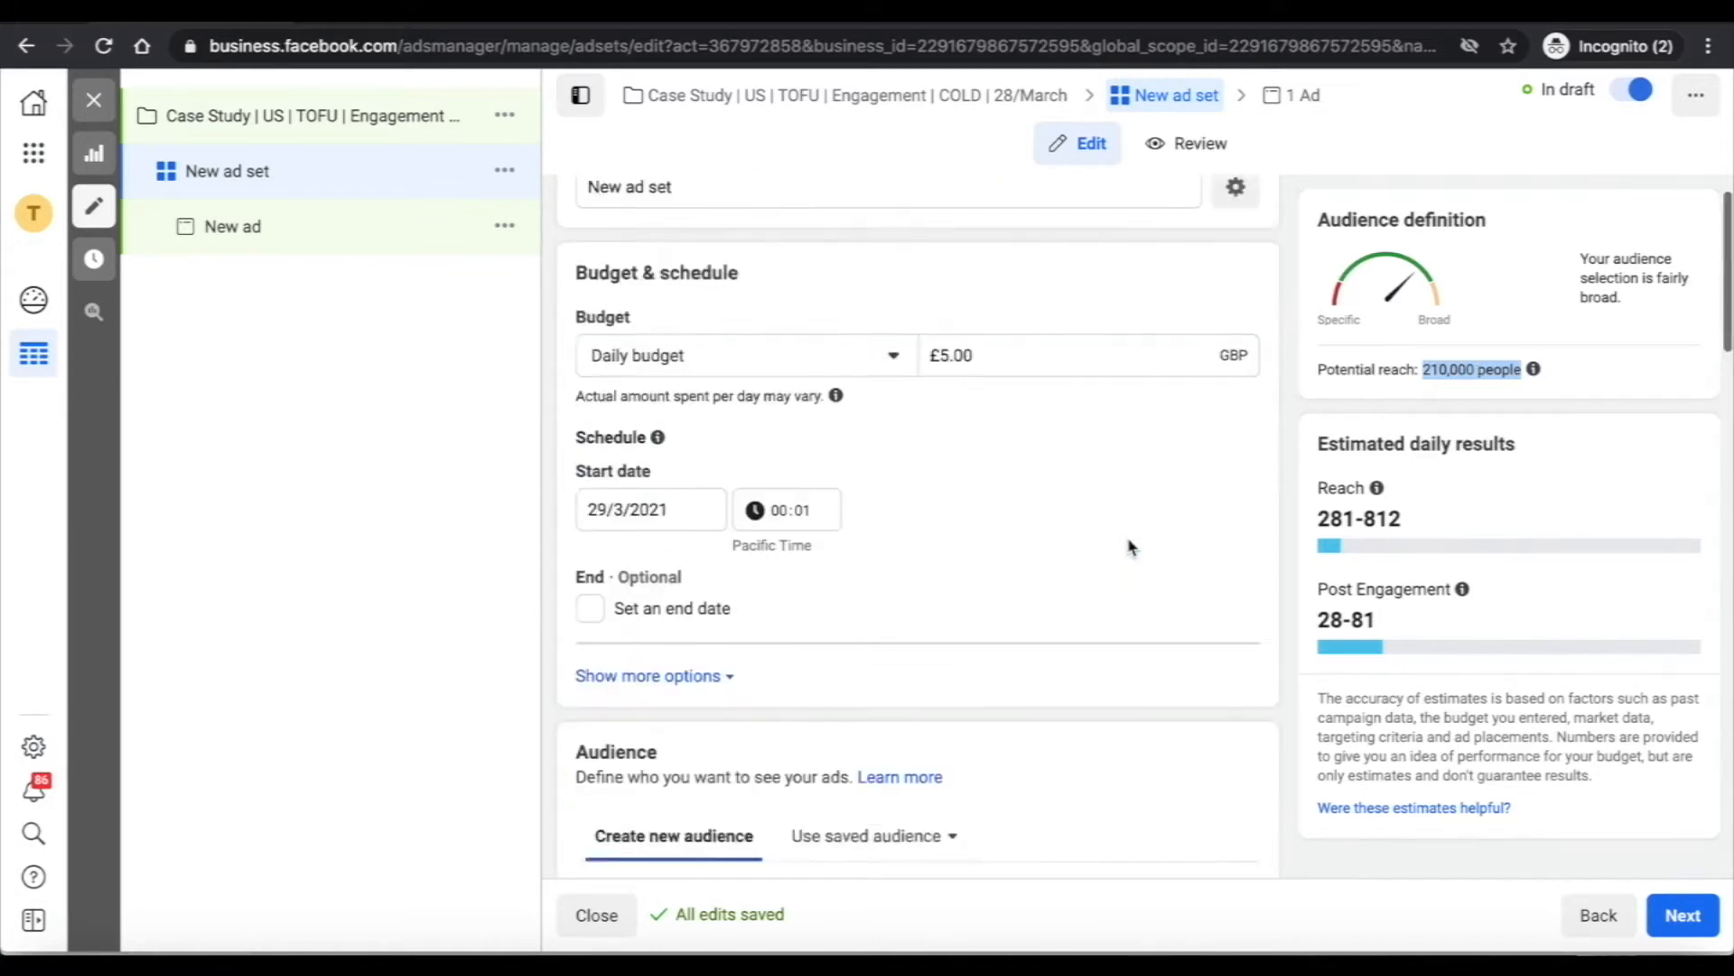
click(949, 409)
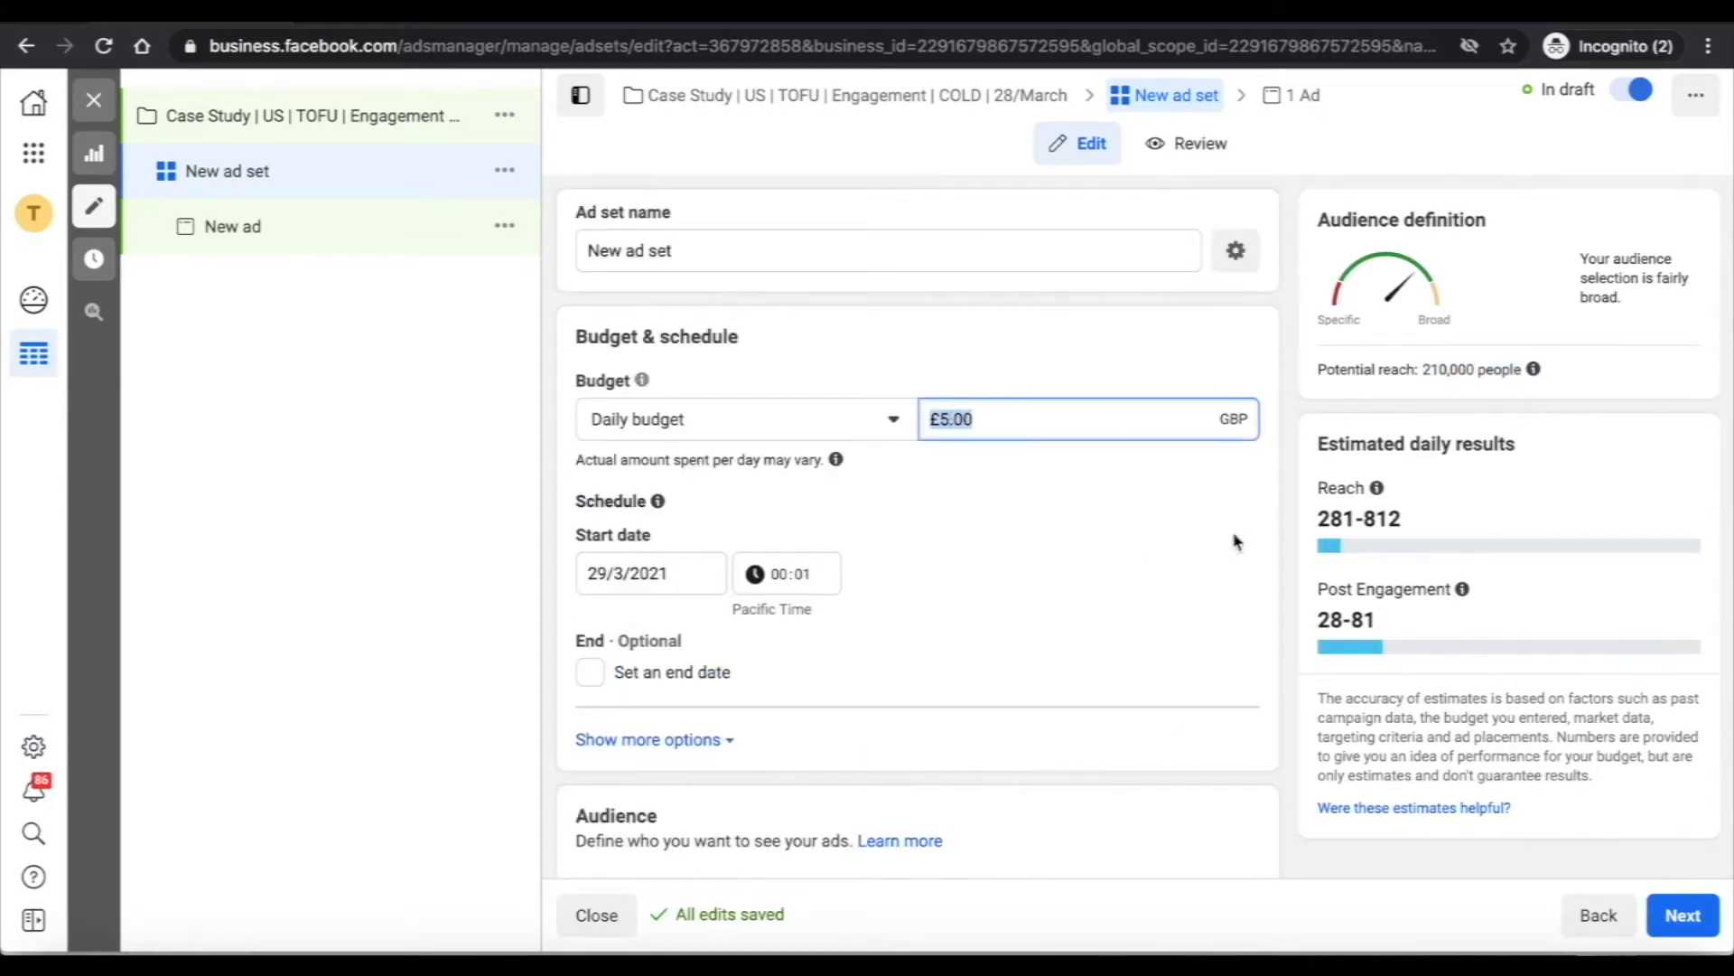
scroll(1237, 546, down, 13)
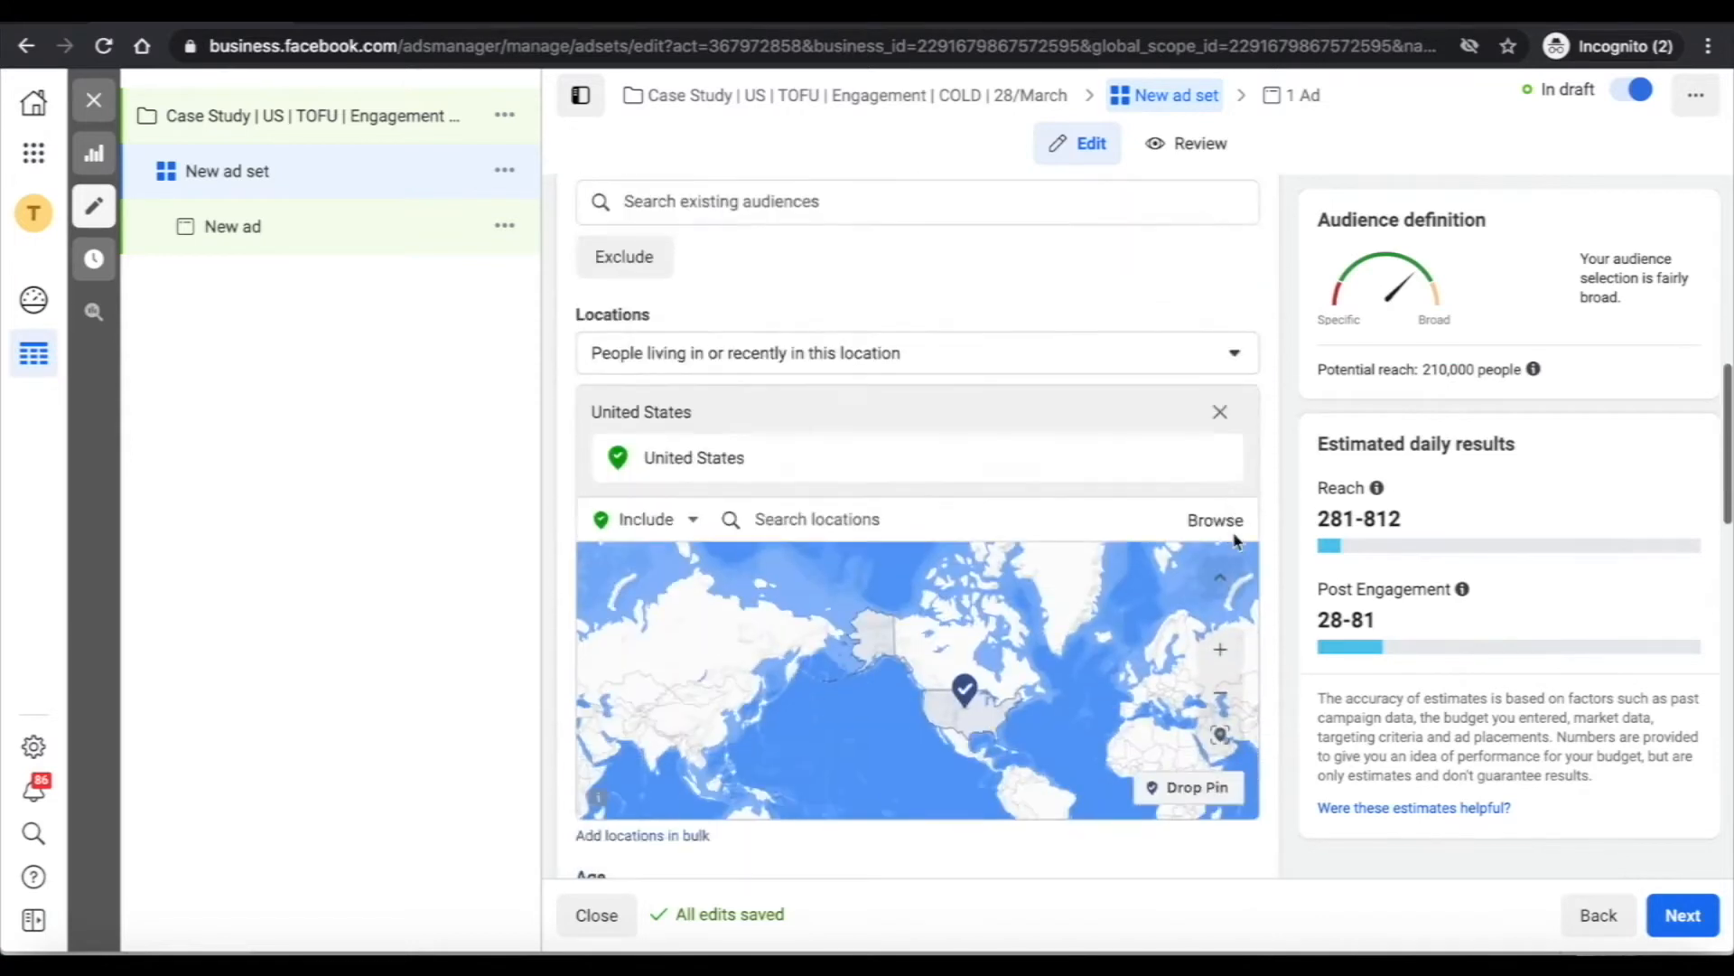
scroll(1341, 567, down, 10)
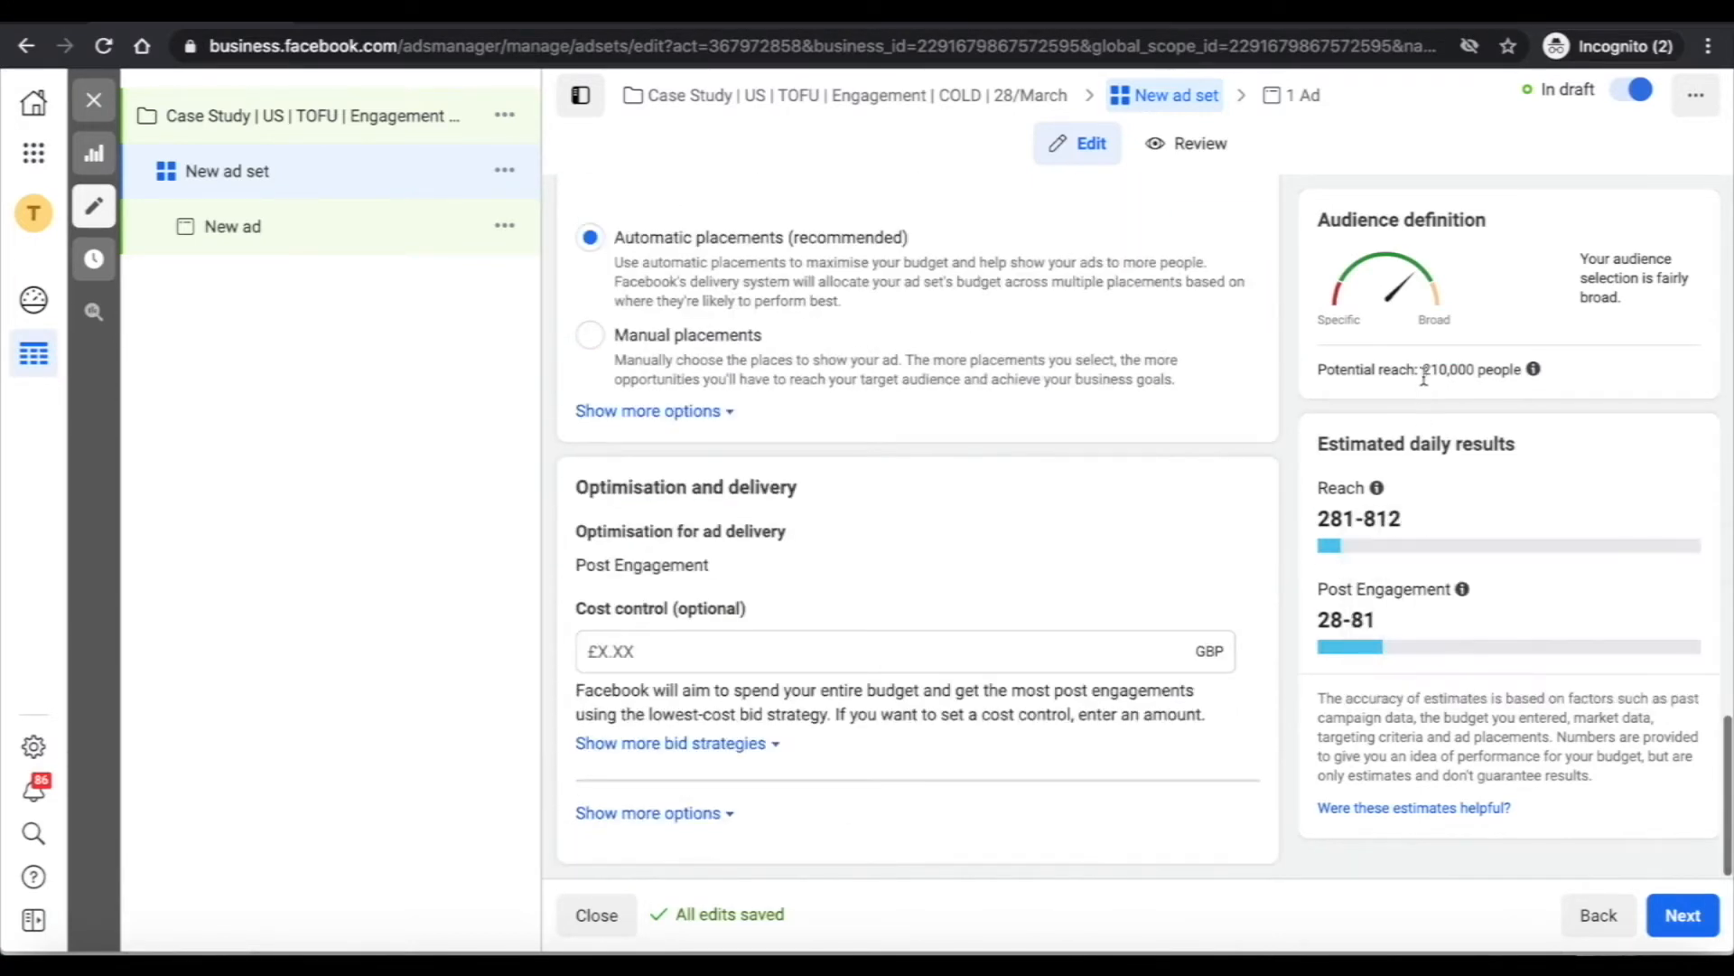
scroll(1270, 457, up, 7)
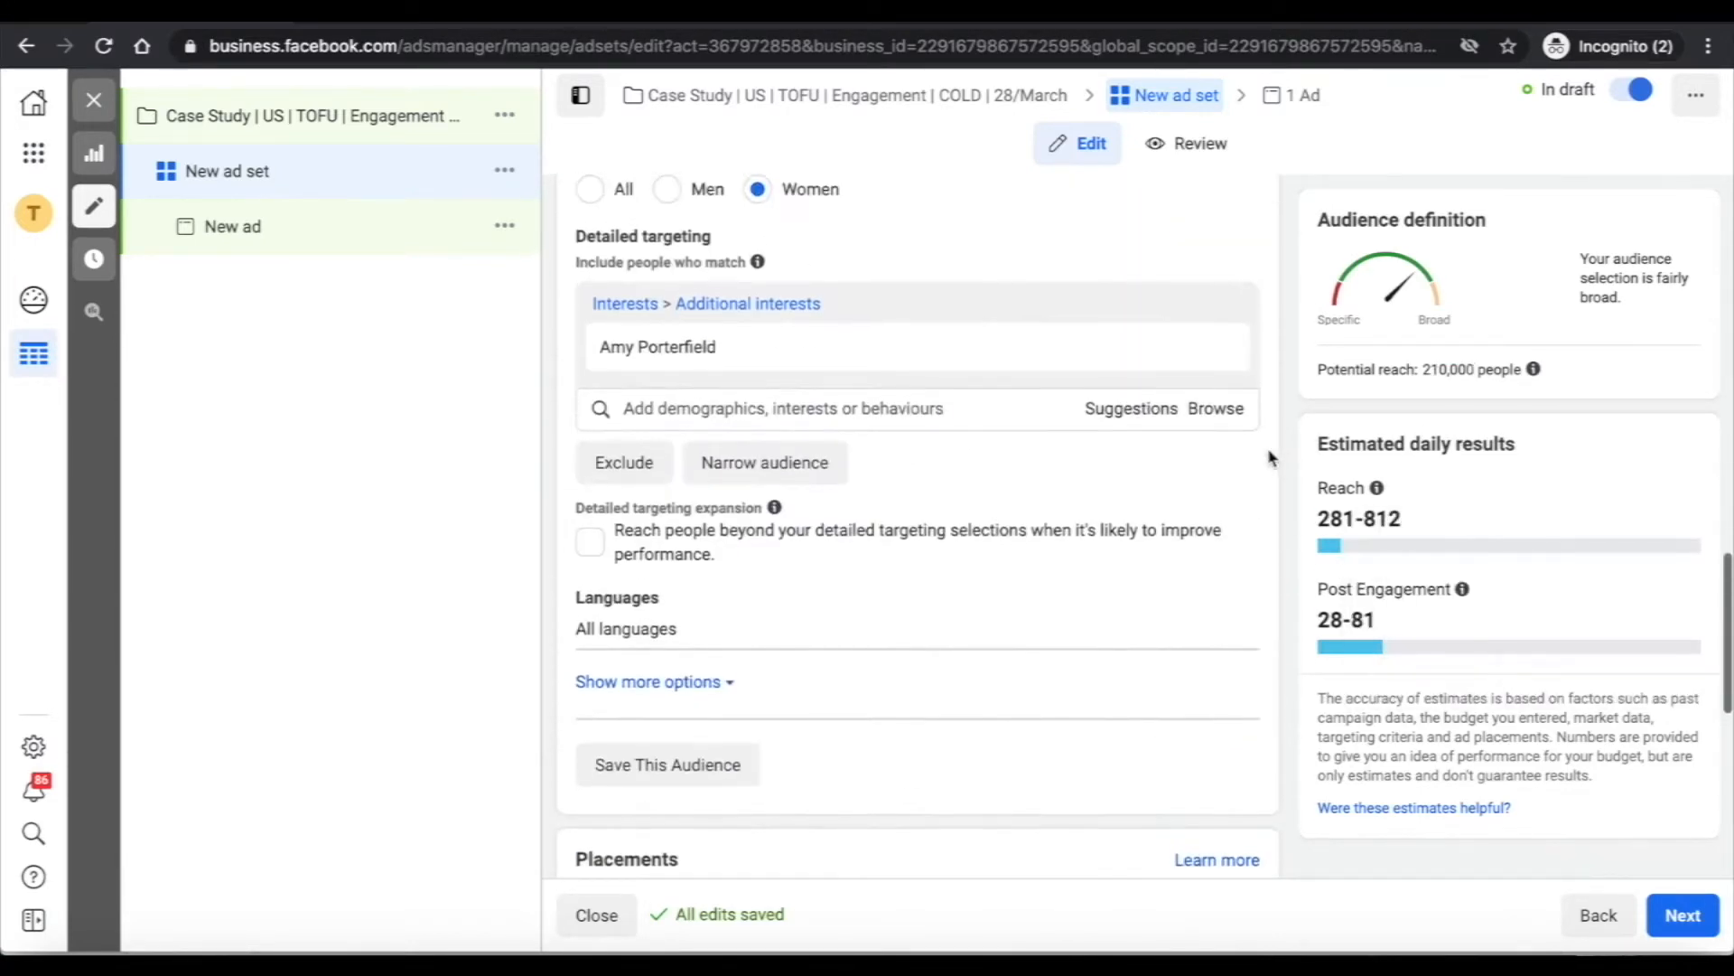
scroll(671, 402, up, 3)
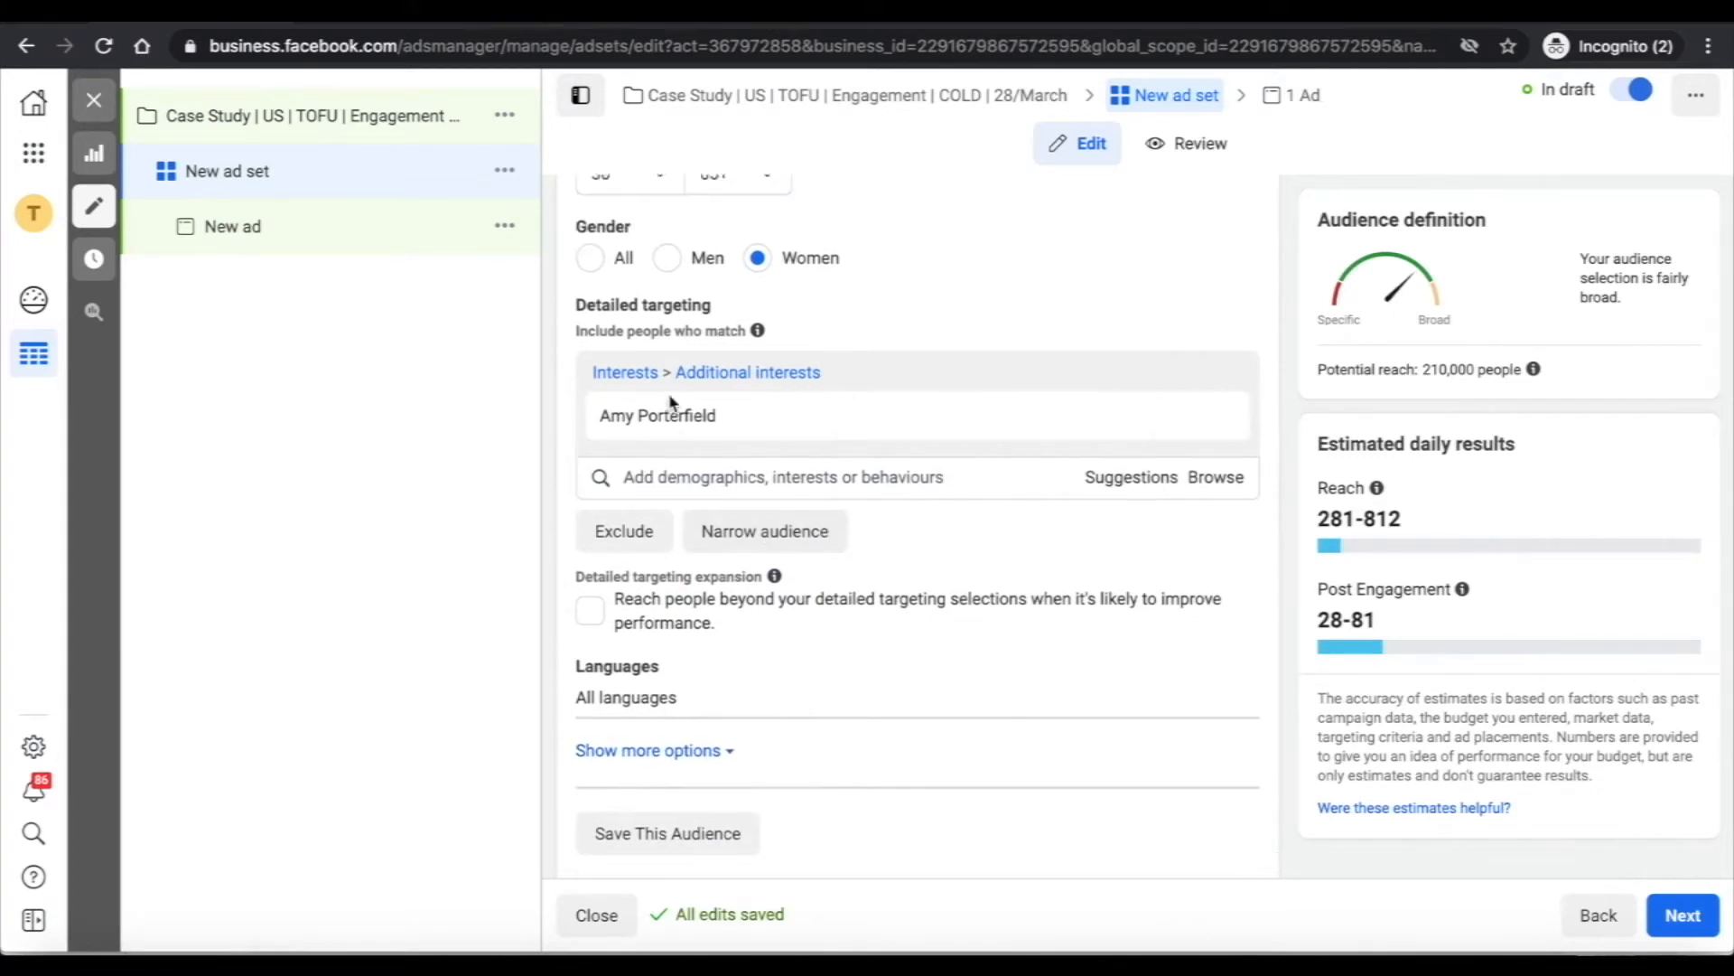
scroll(671, 402, down, 2)
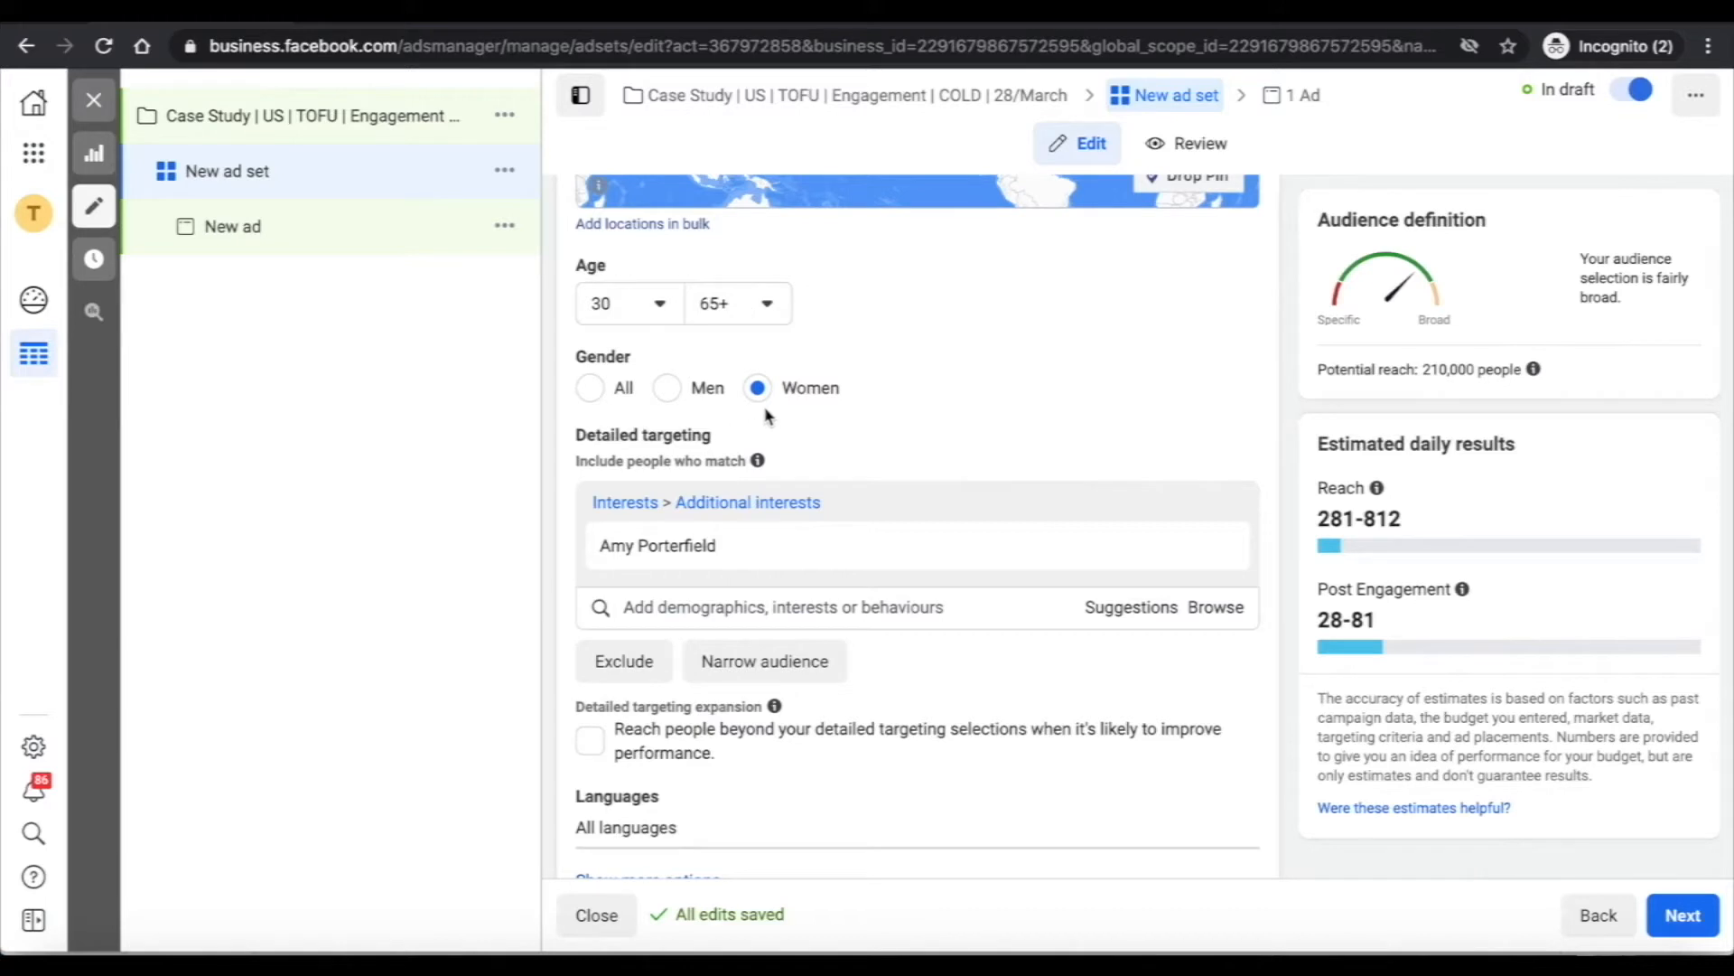
scroll(779, 411, down, 5)
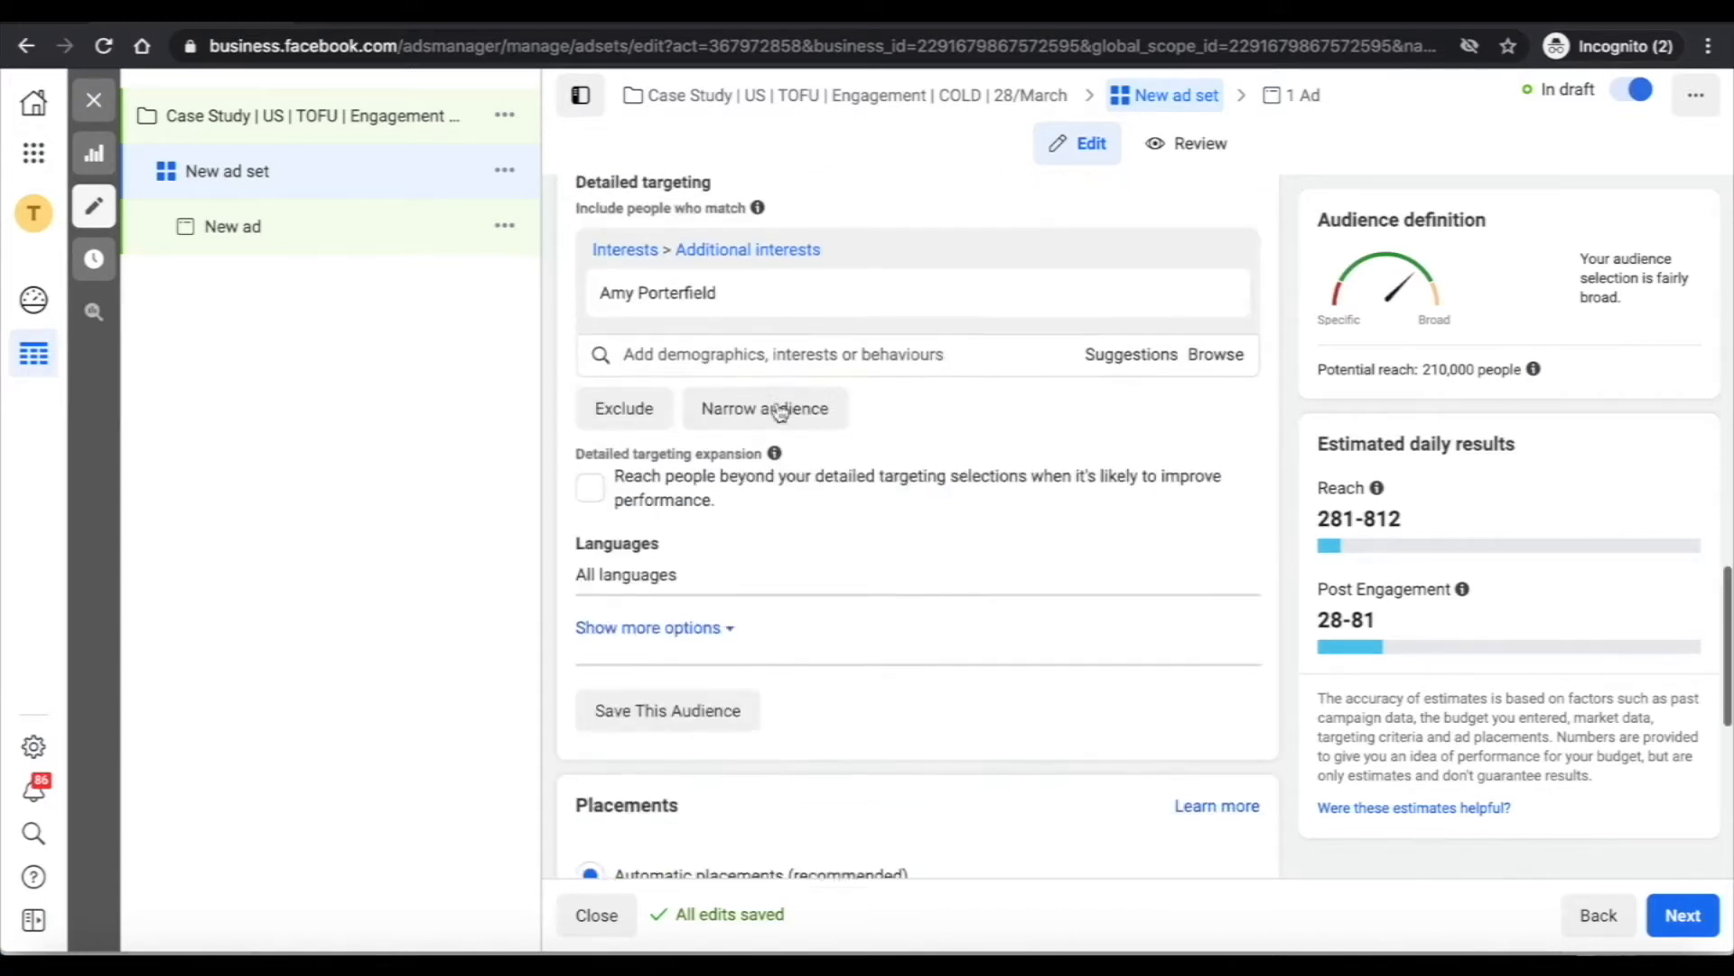
Start narrowing the audience with an additional must-also-match condition and read the explanation of how narrowing works
mouse_move(693, 293)
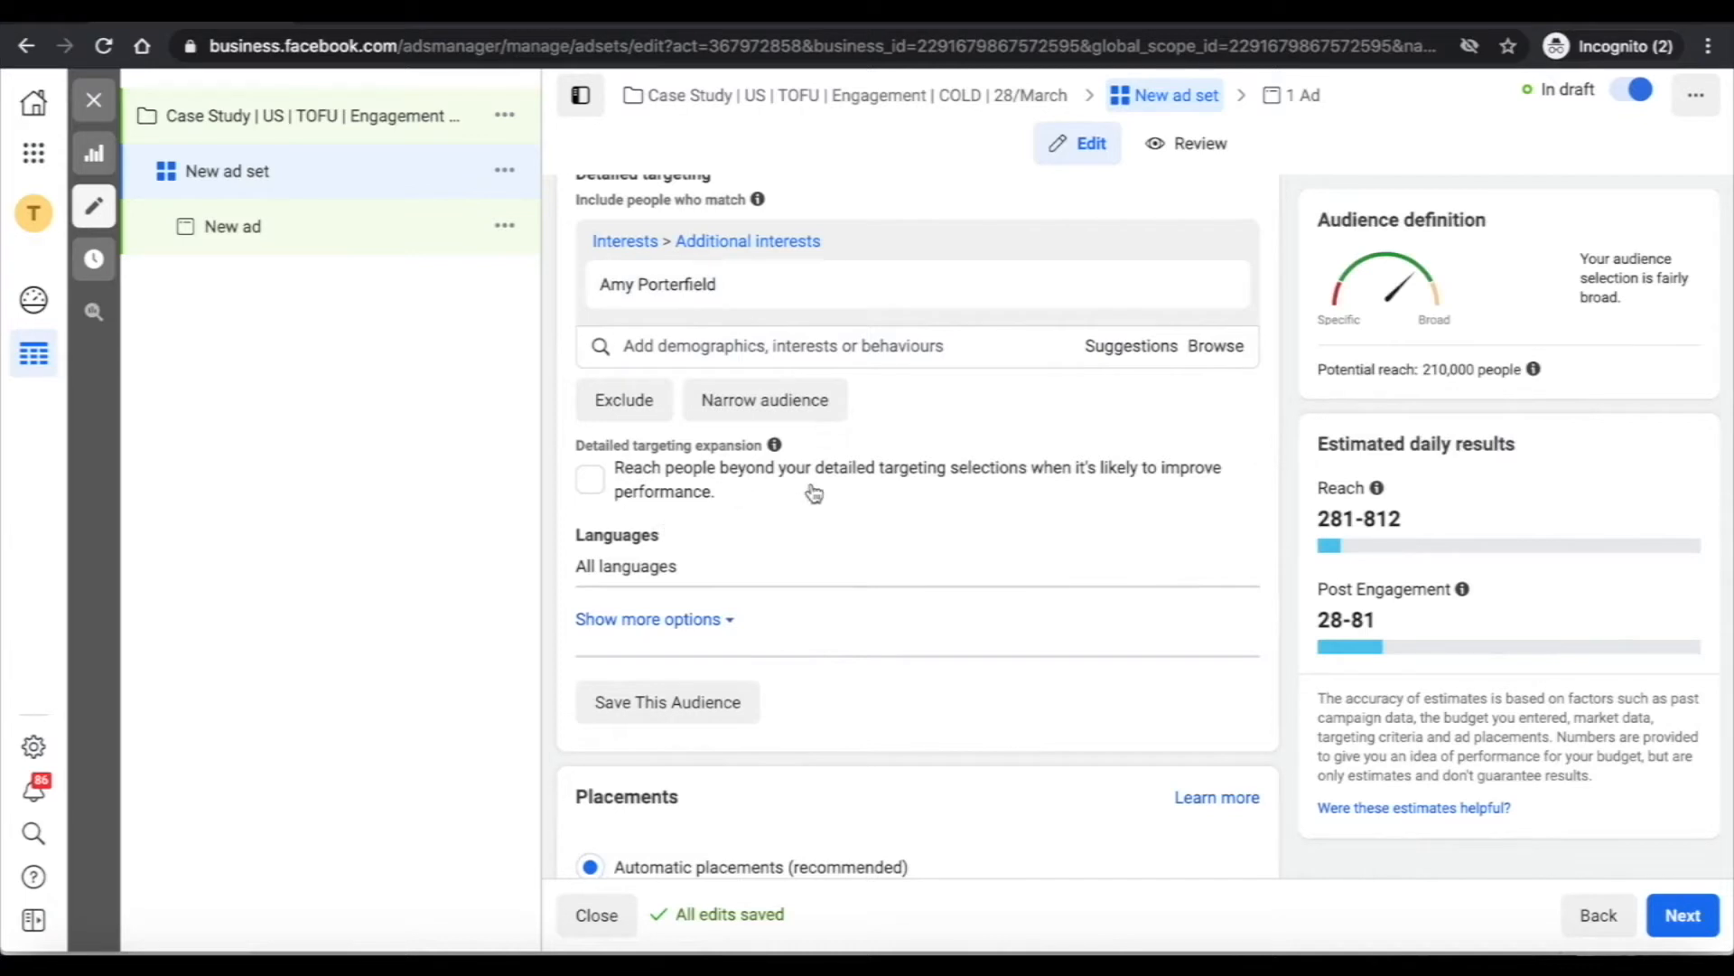
click(751, 403)
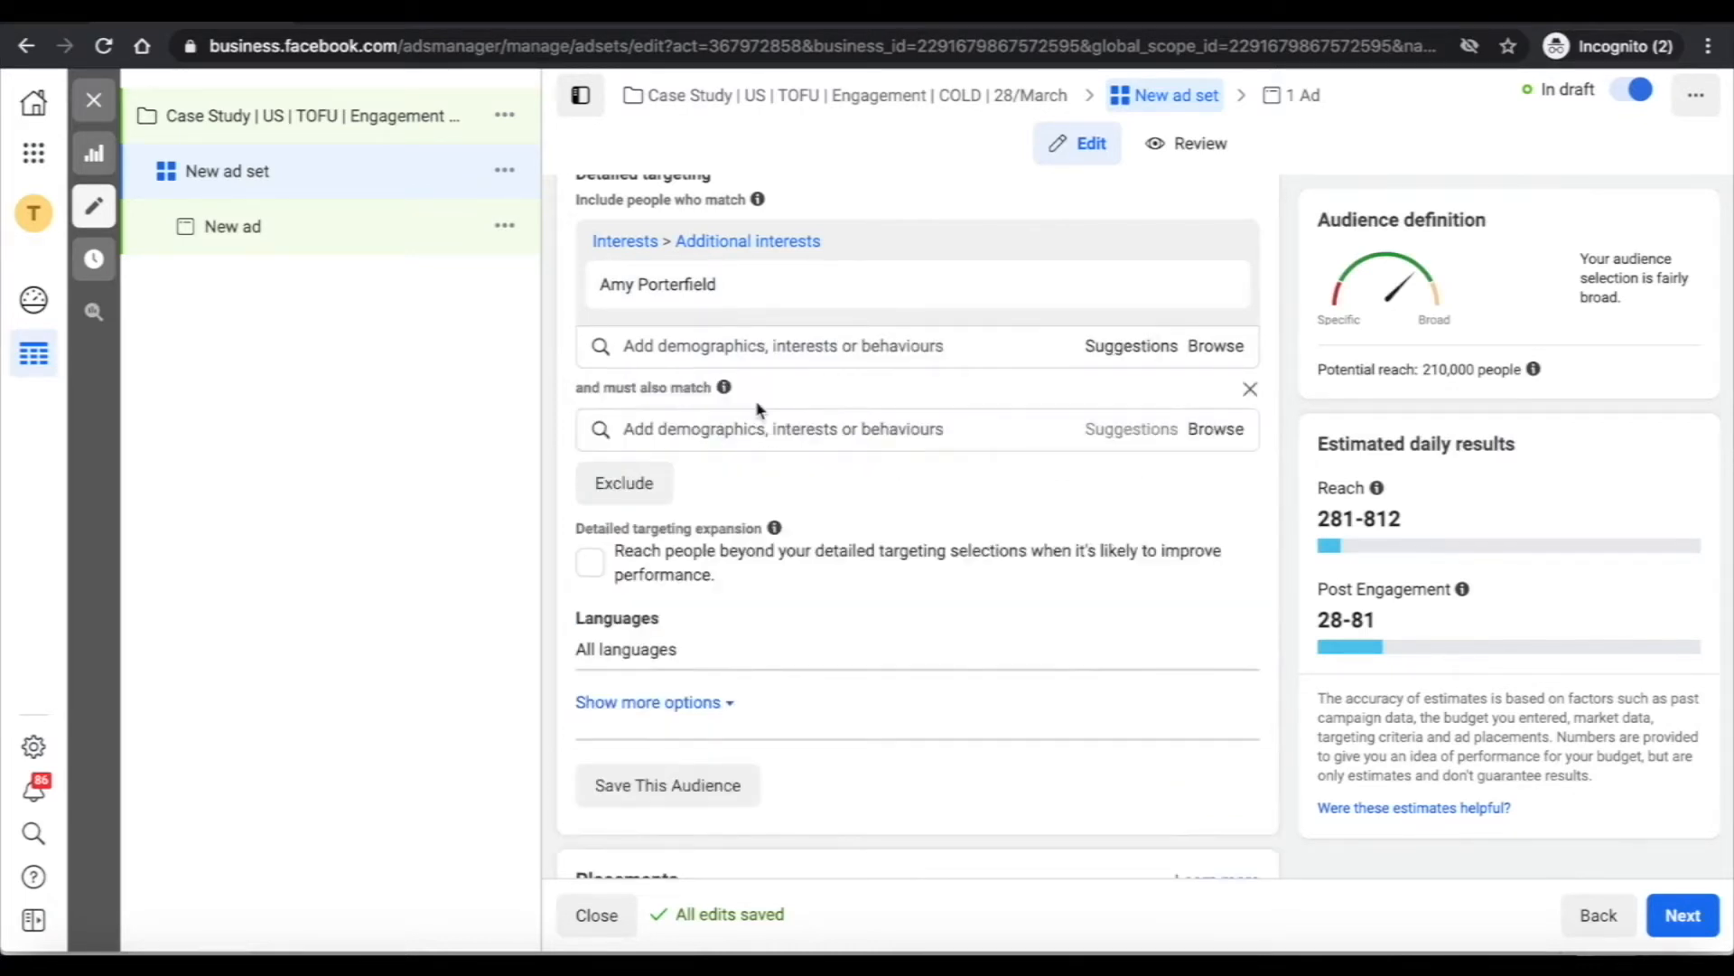
click(736, 430)
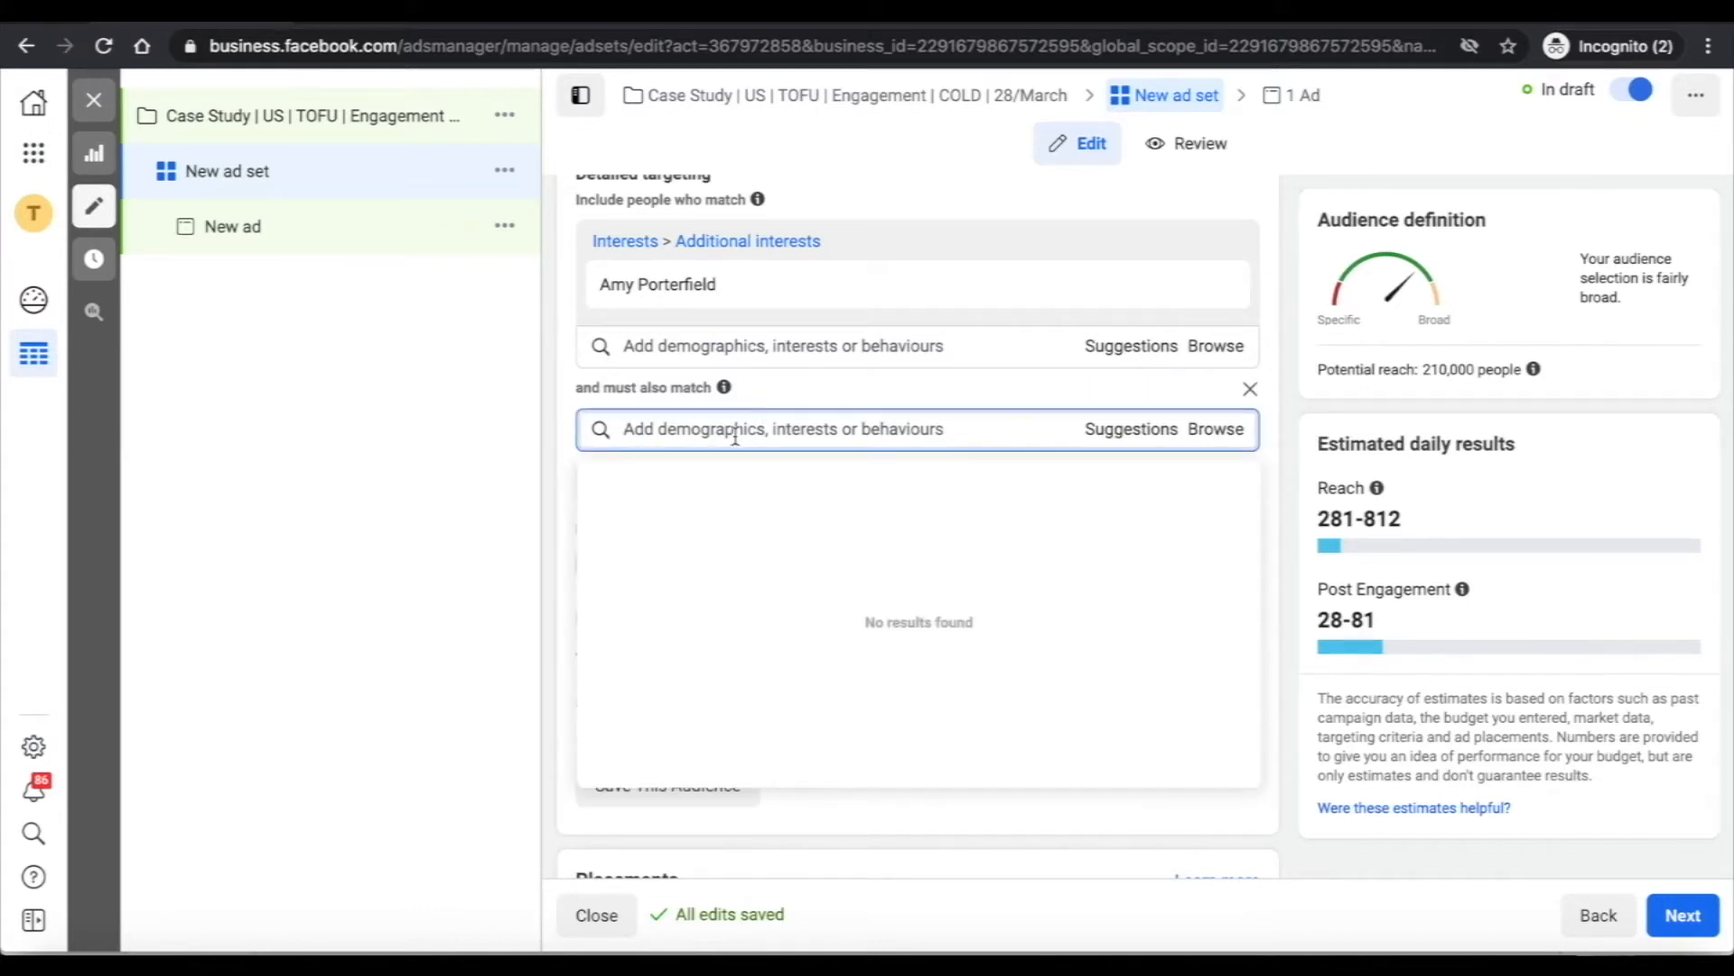
mouse_move(632, 285)
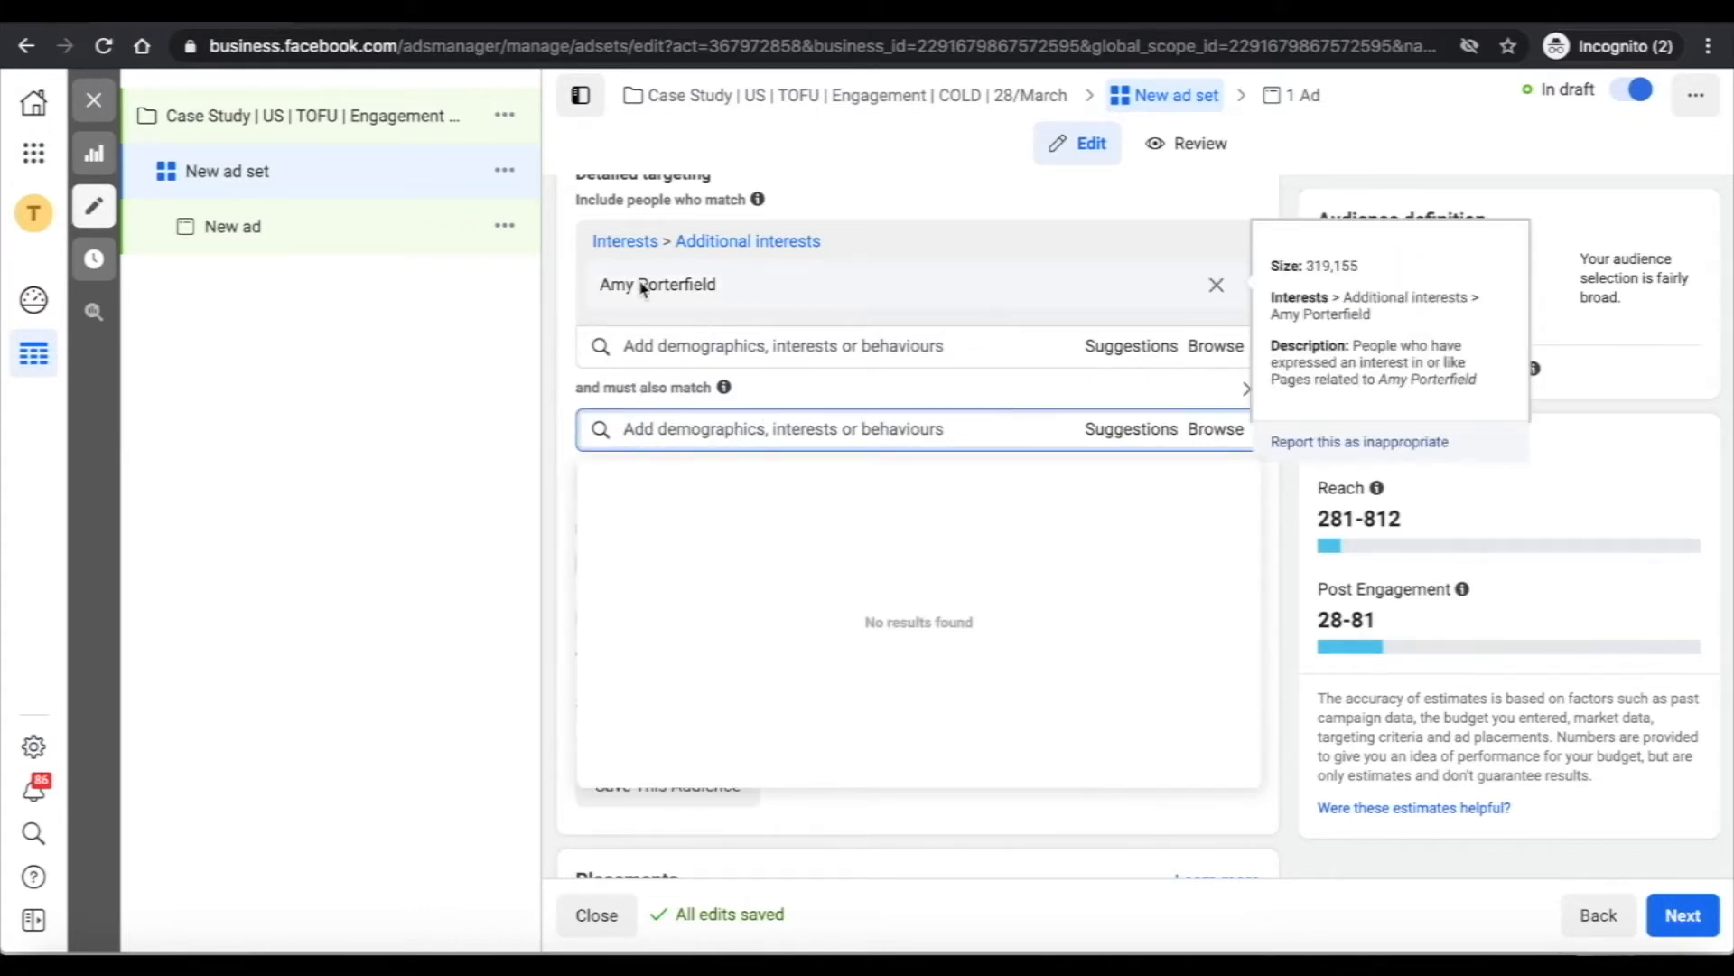
triple_click(605, 387)
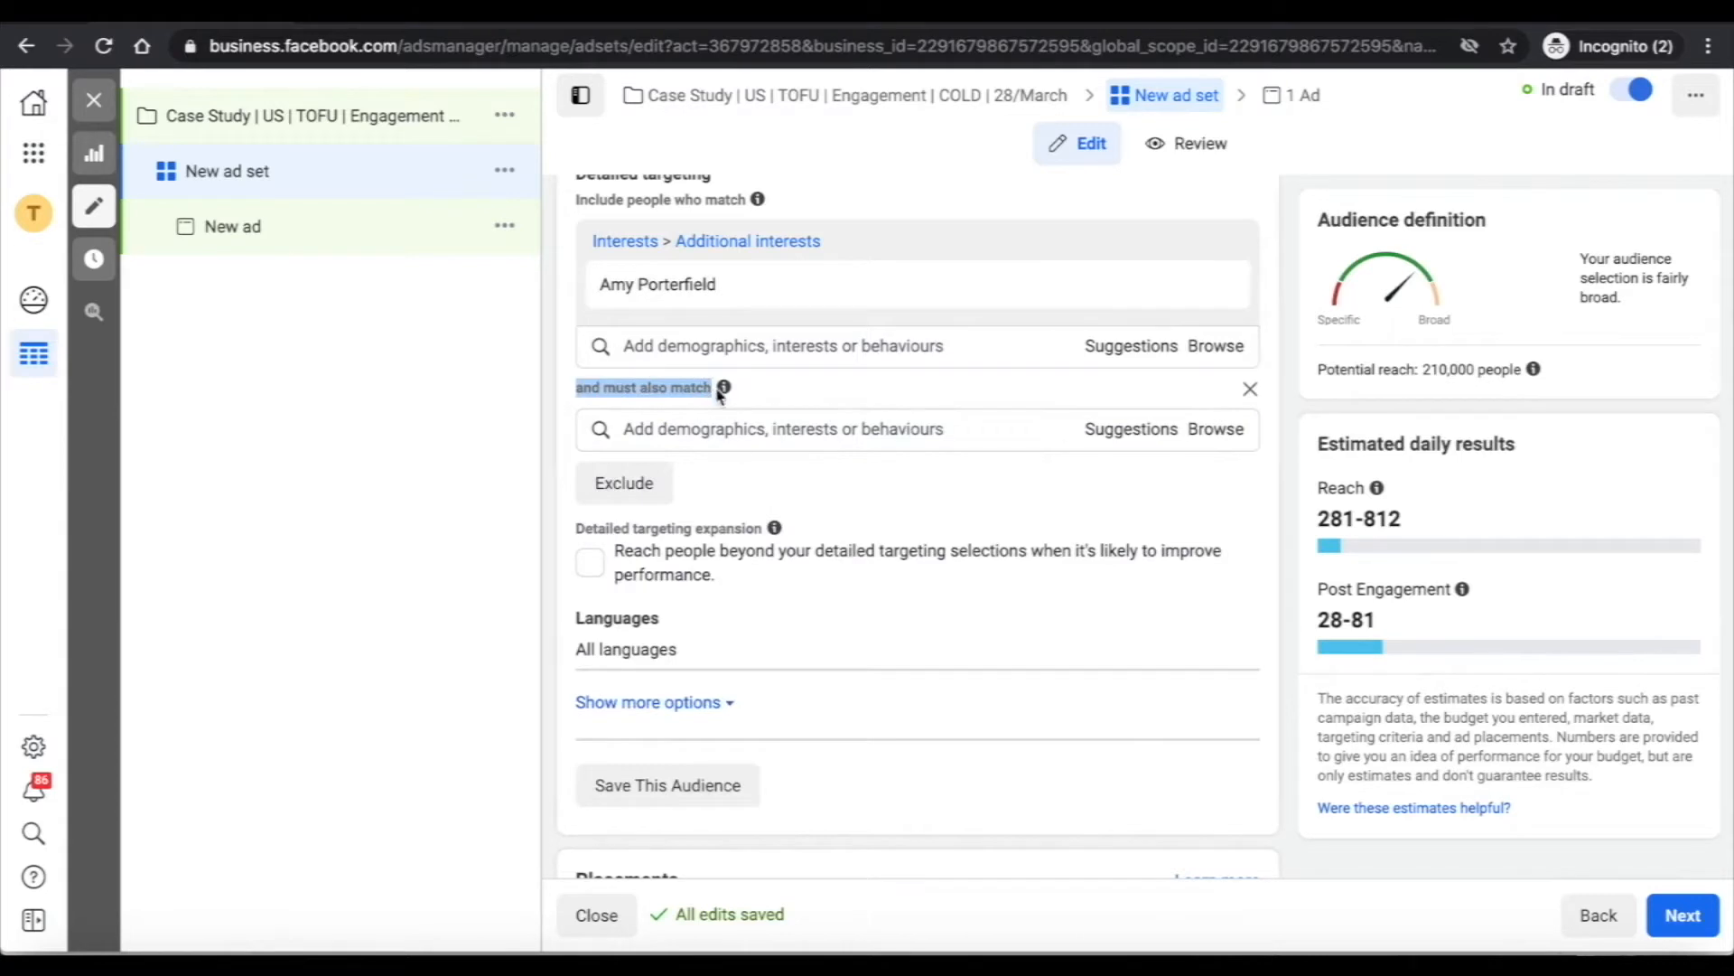
mouse_move(728, 392)
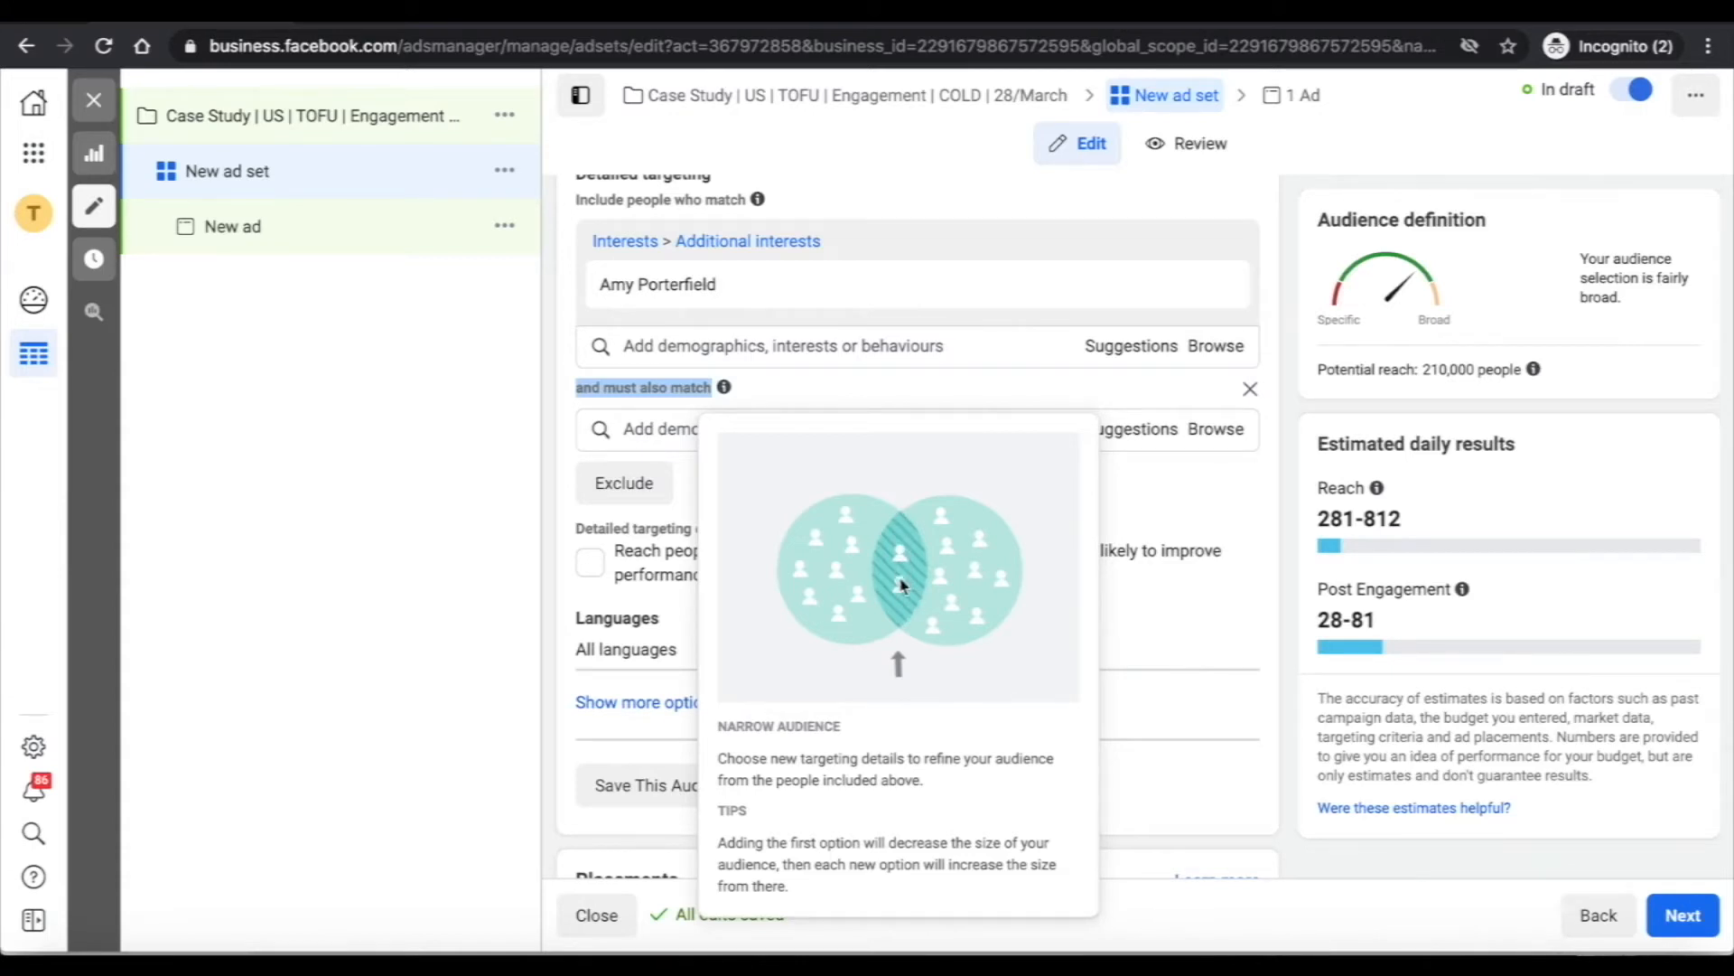
click(856, 394)
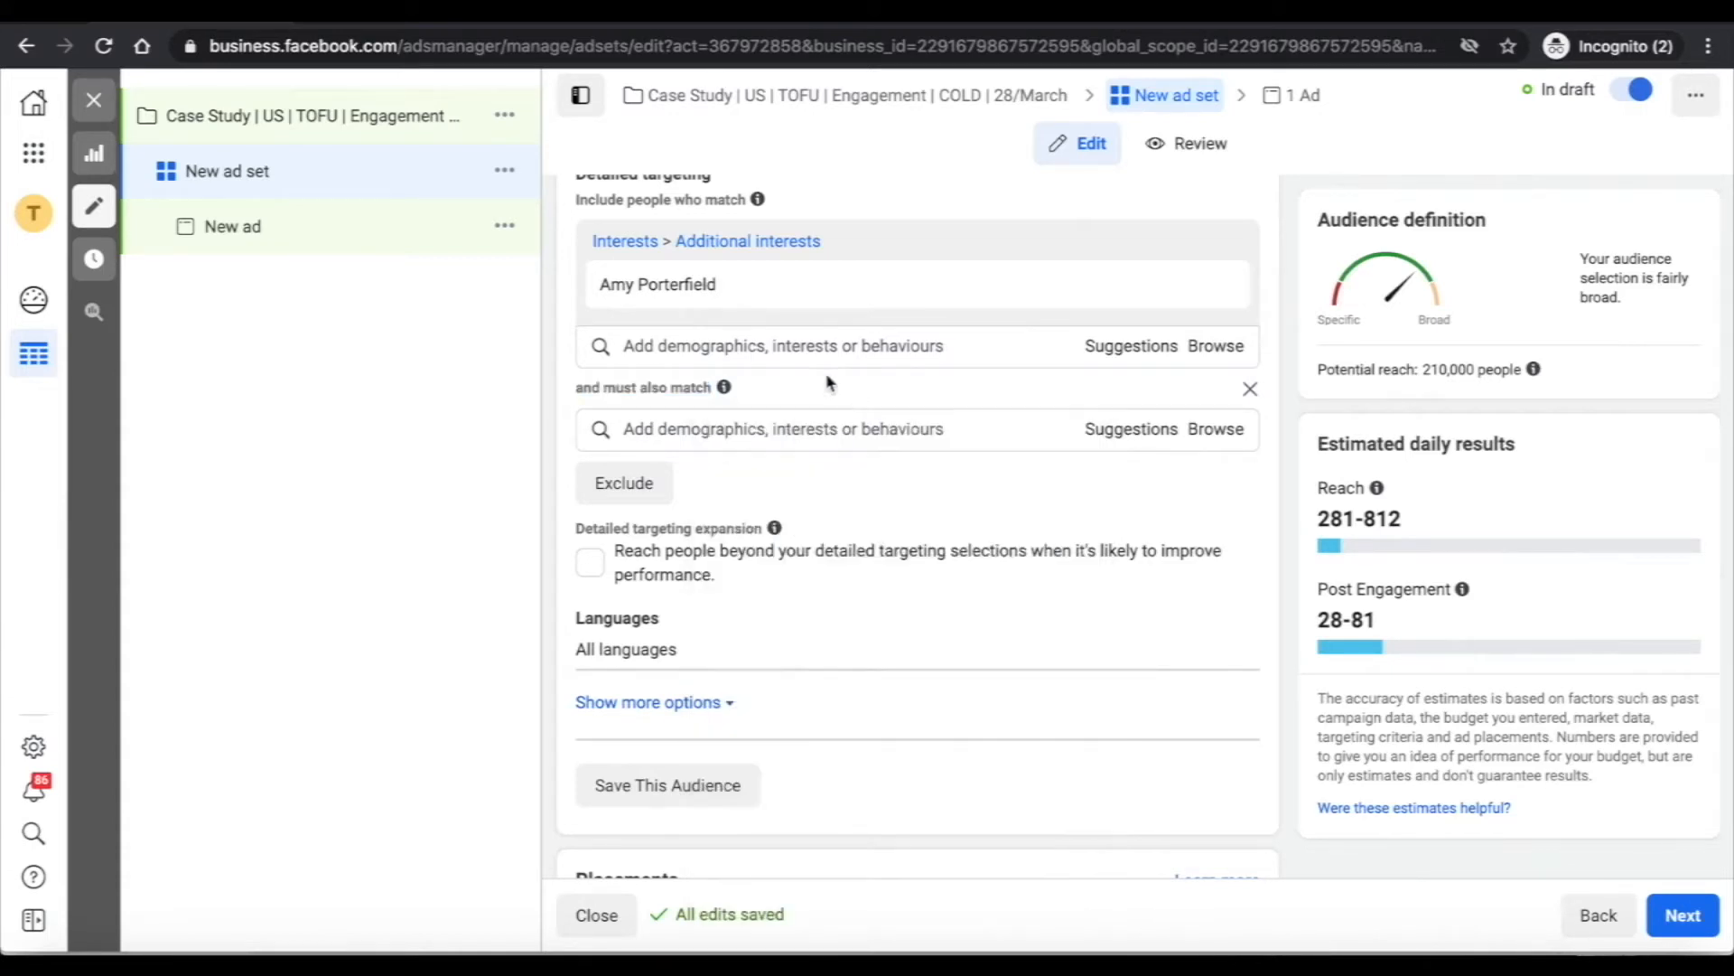
Try narrowing the audience to the Small business owners behaviour, and remove the narrowing condition
click(735, 430)
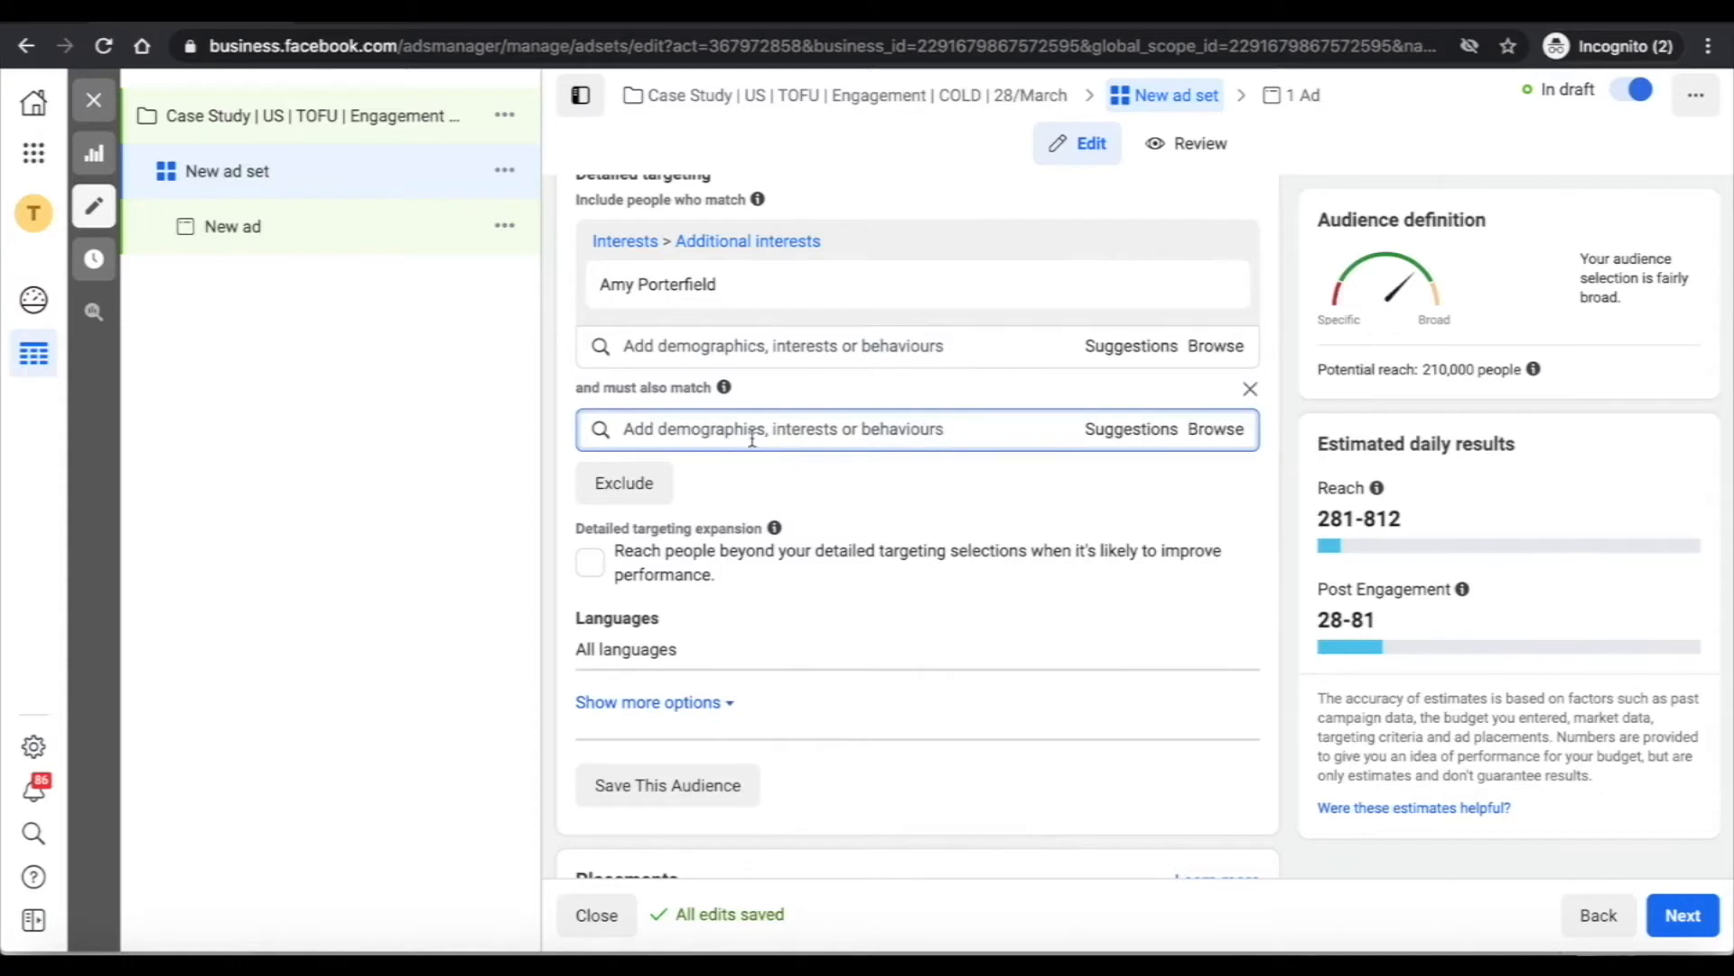
text(small business owners)
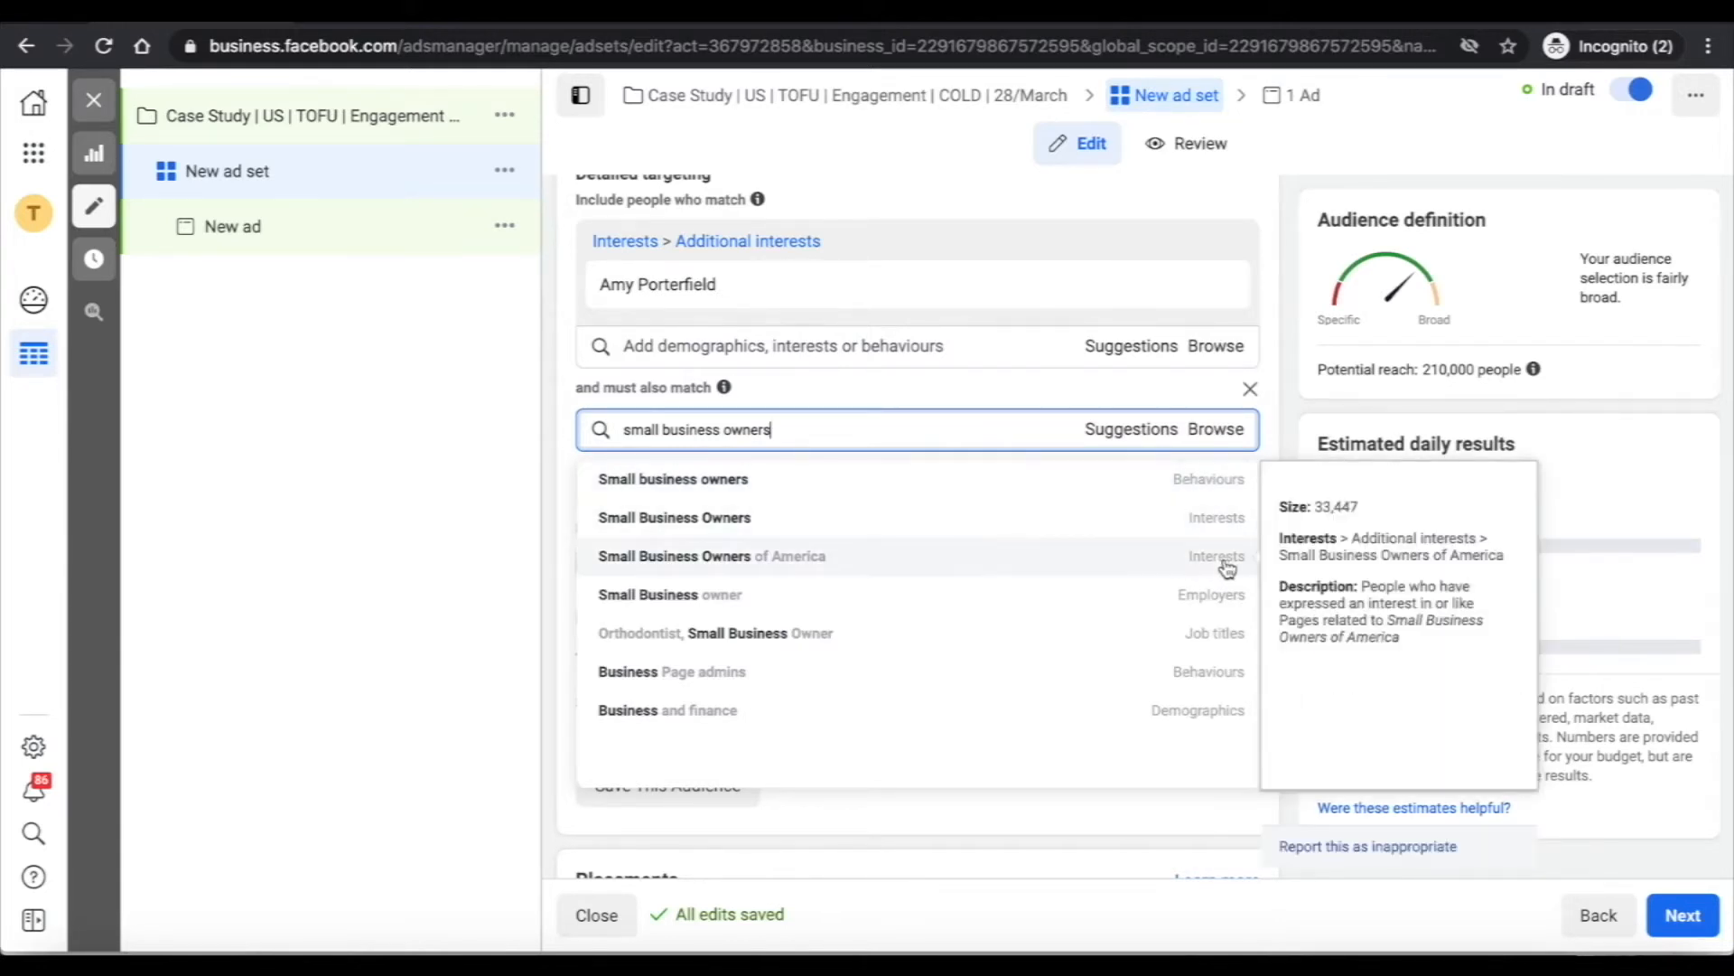
click(1183, 485)
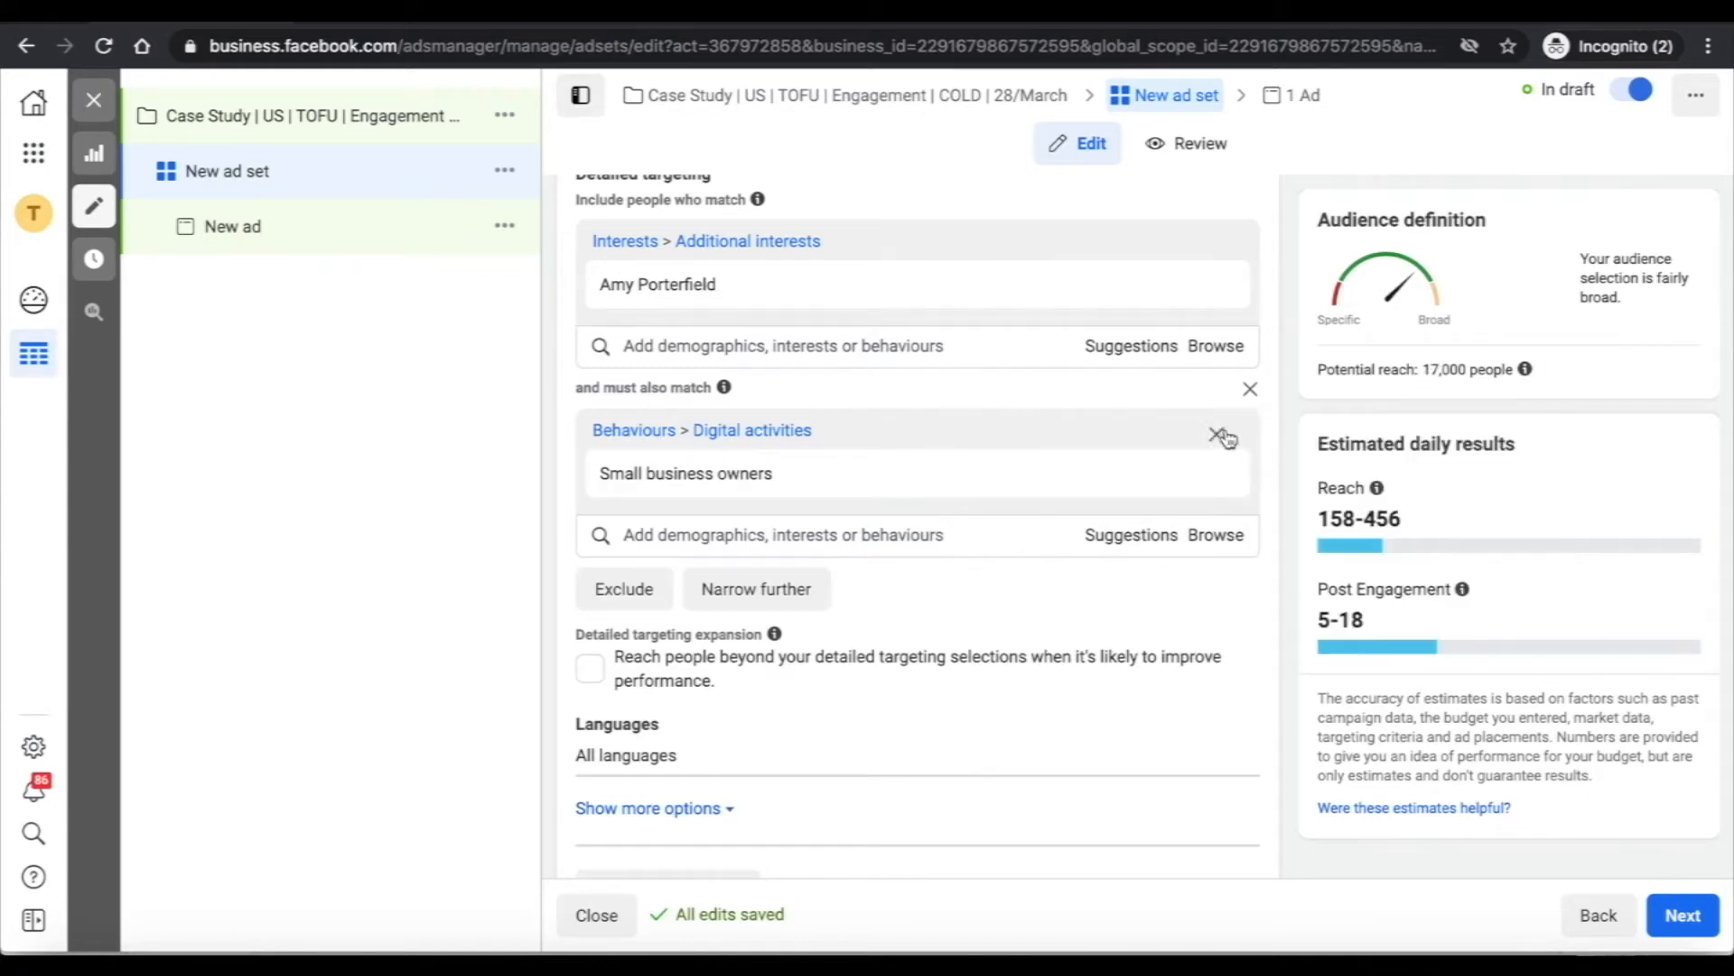
mouse_move(1239, 446)
click(1250, 390)
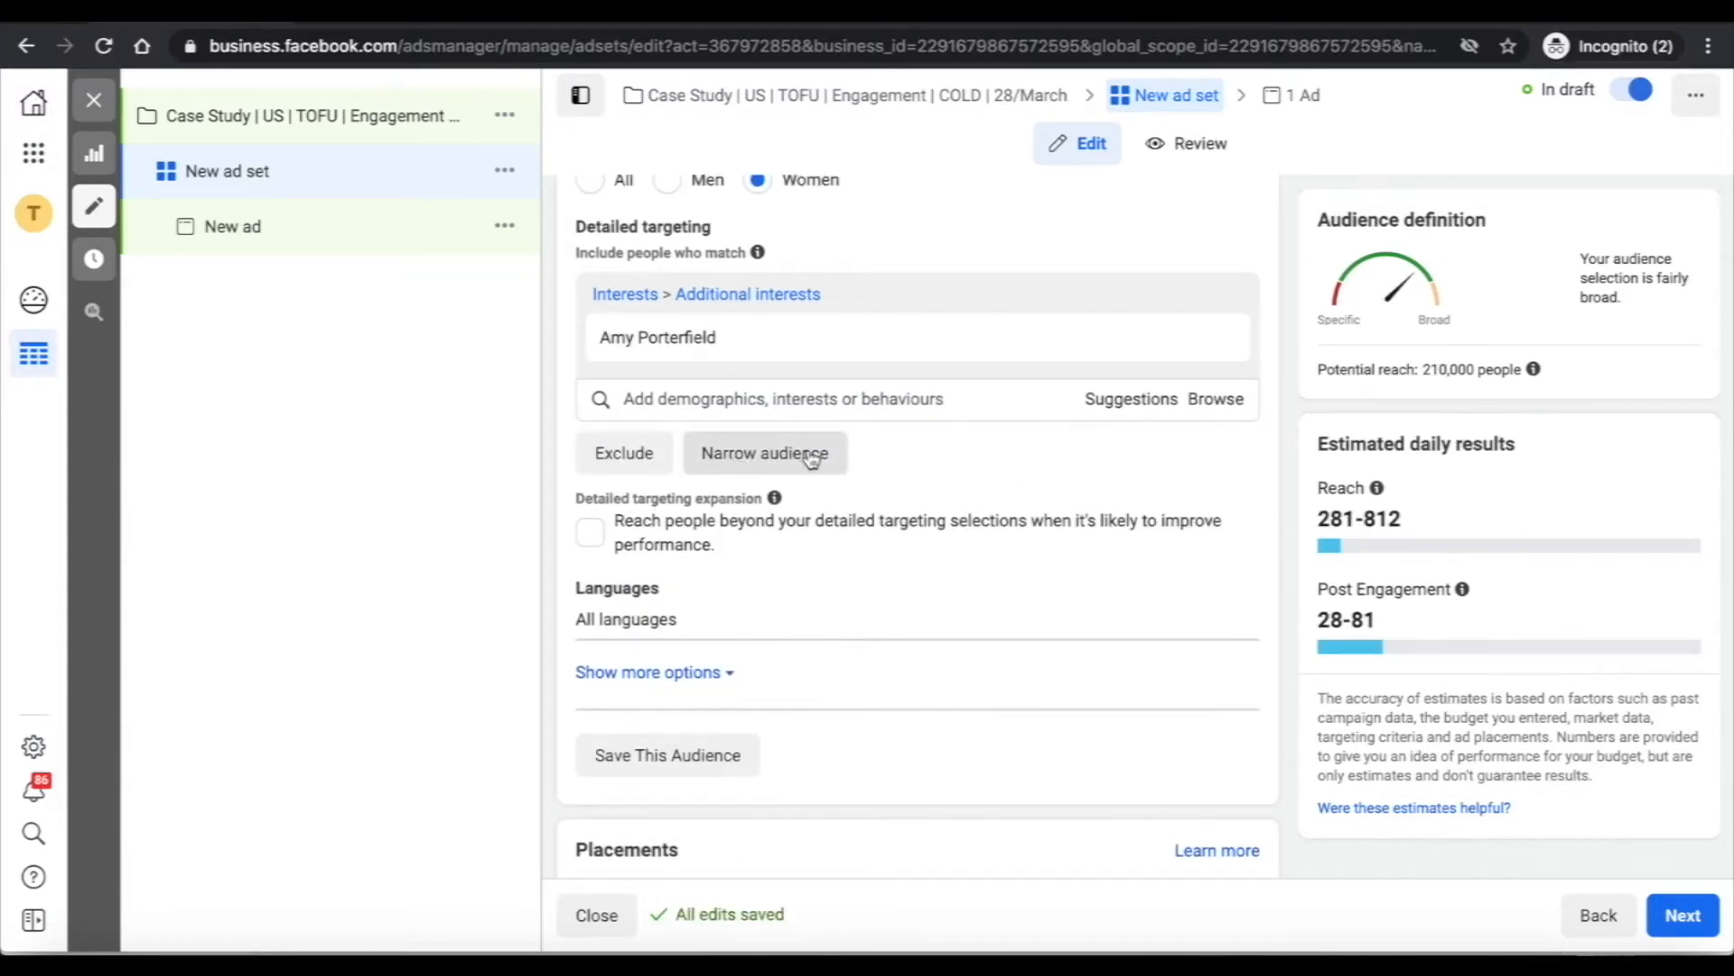
Search the detailed targeting options for teachable and Thinkific
click(700, 398)
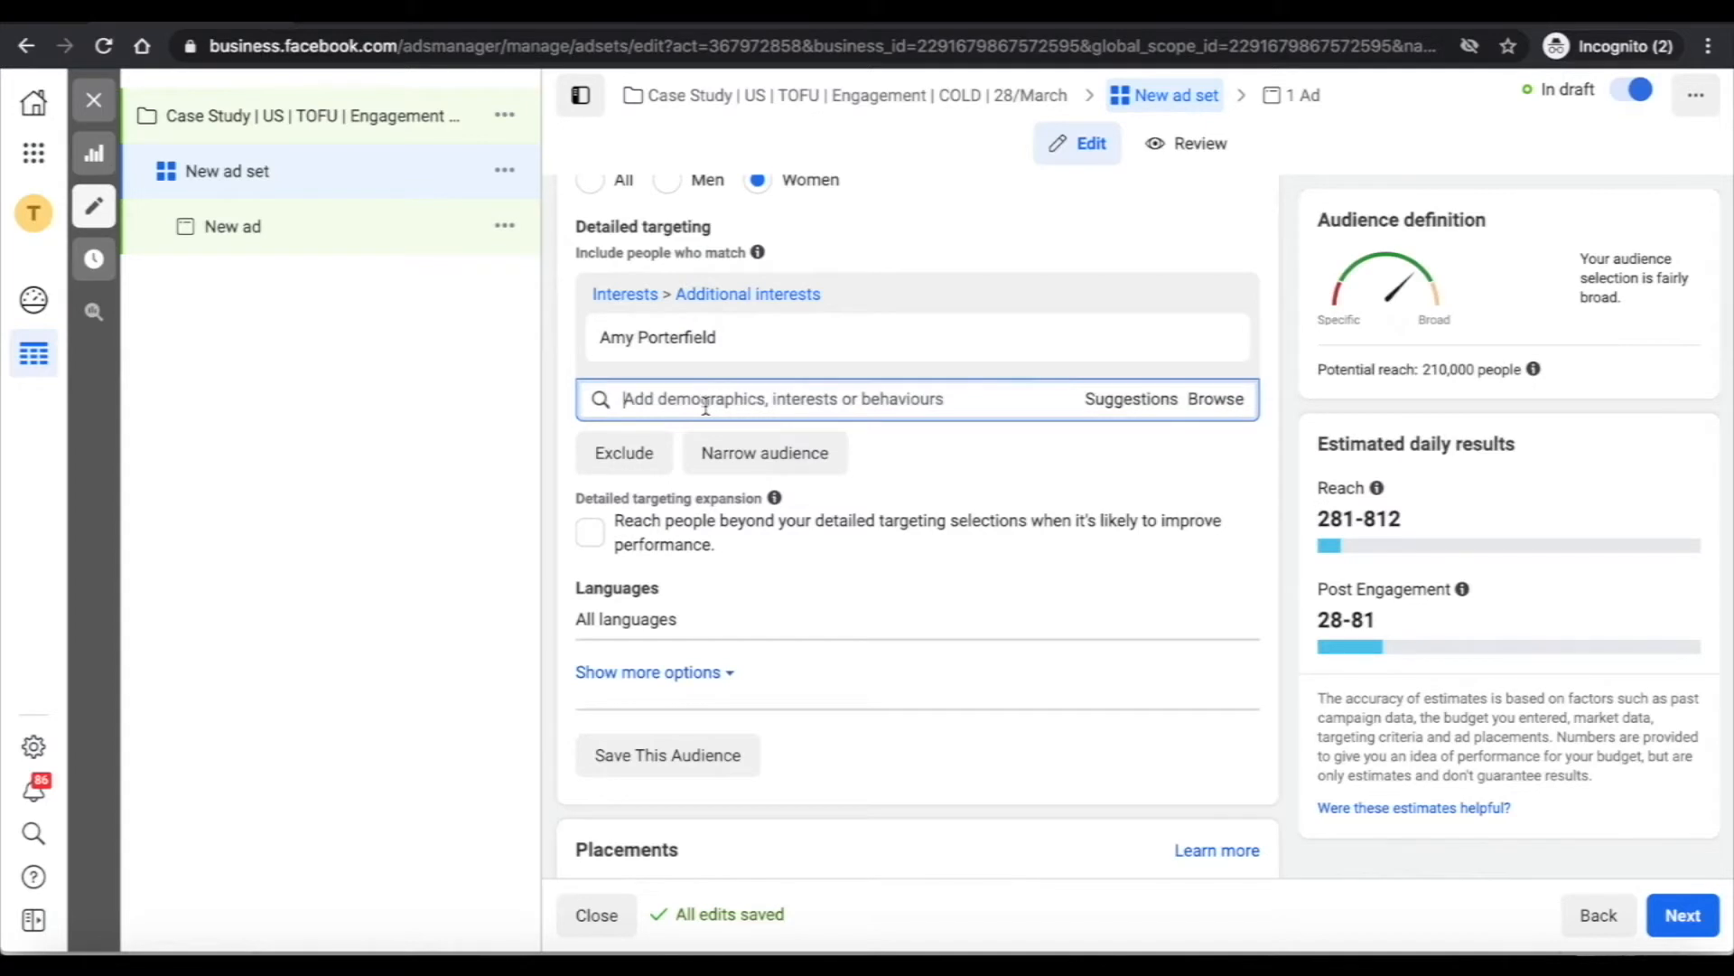
text(conv)
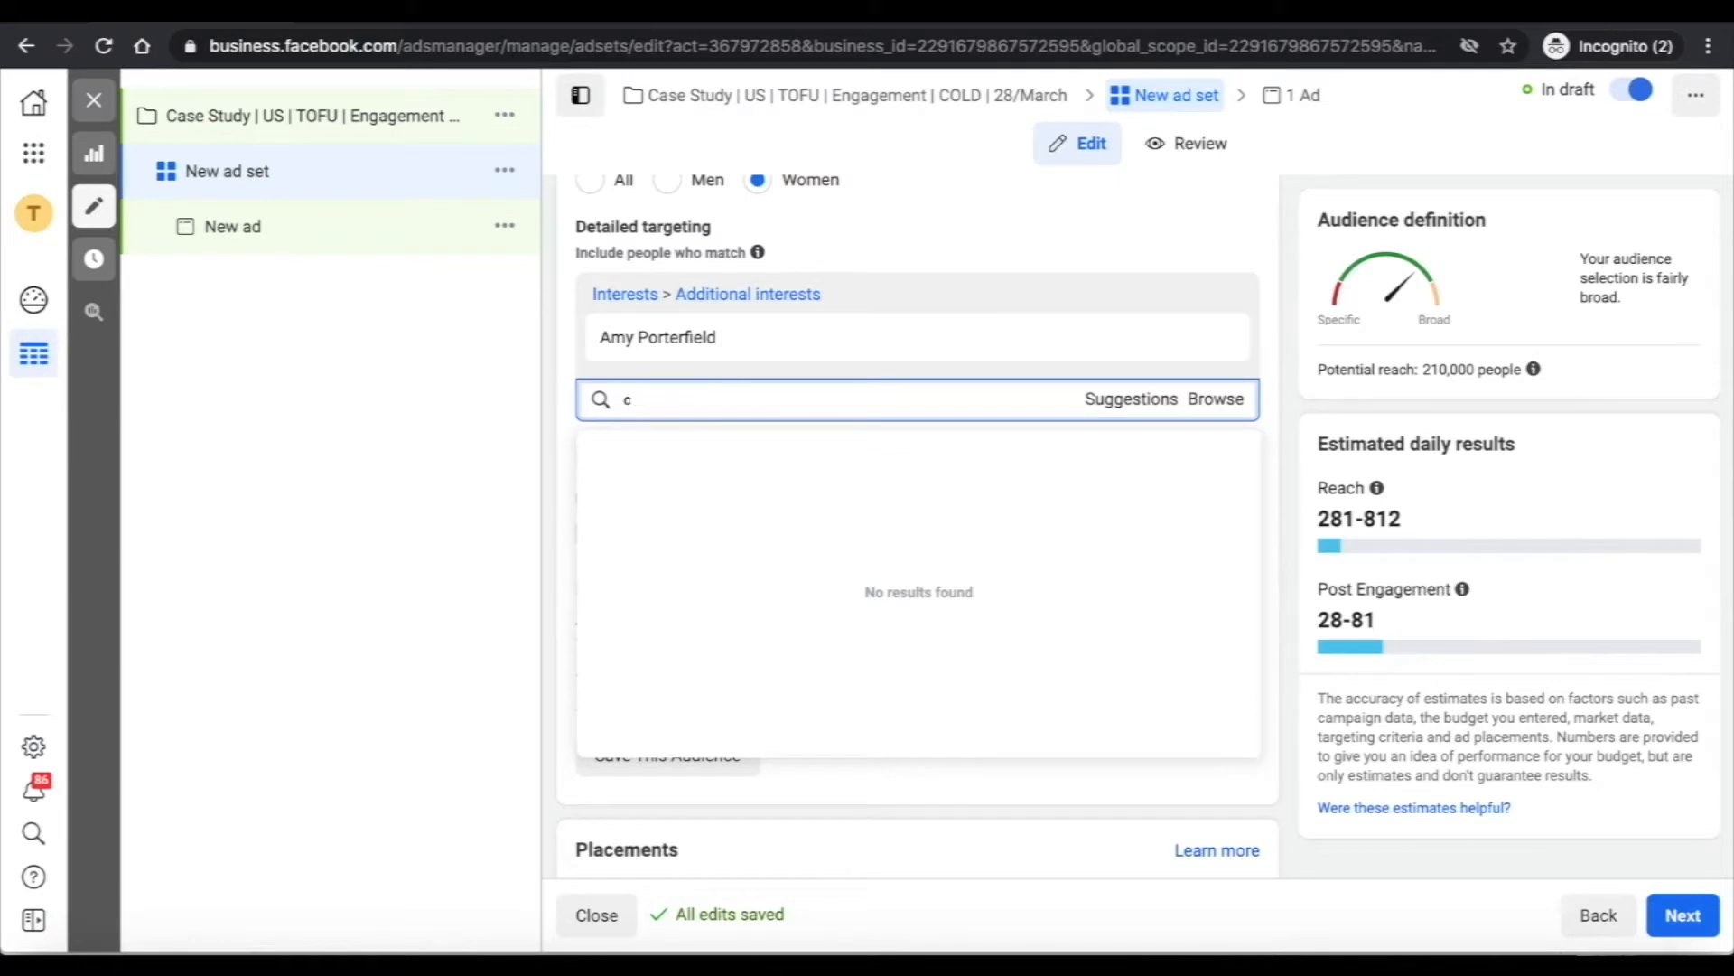
key(BackSpace)
click(690, 488)
click(676, 398)
text(teachable)
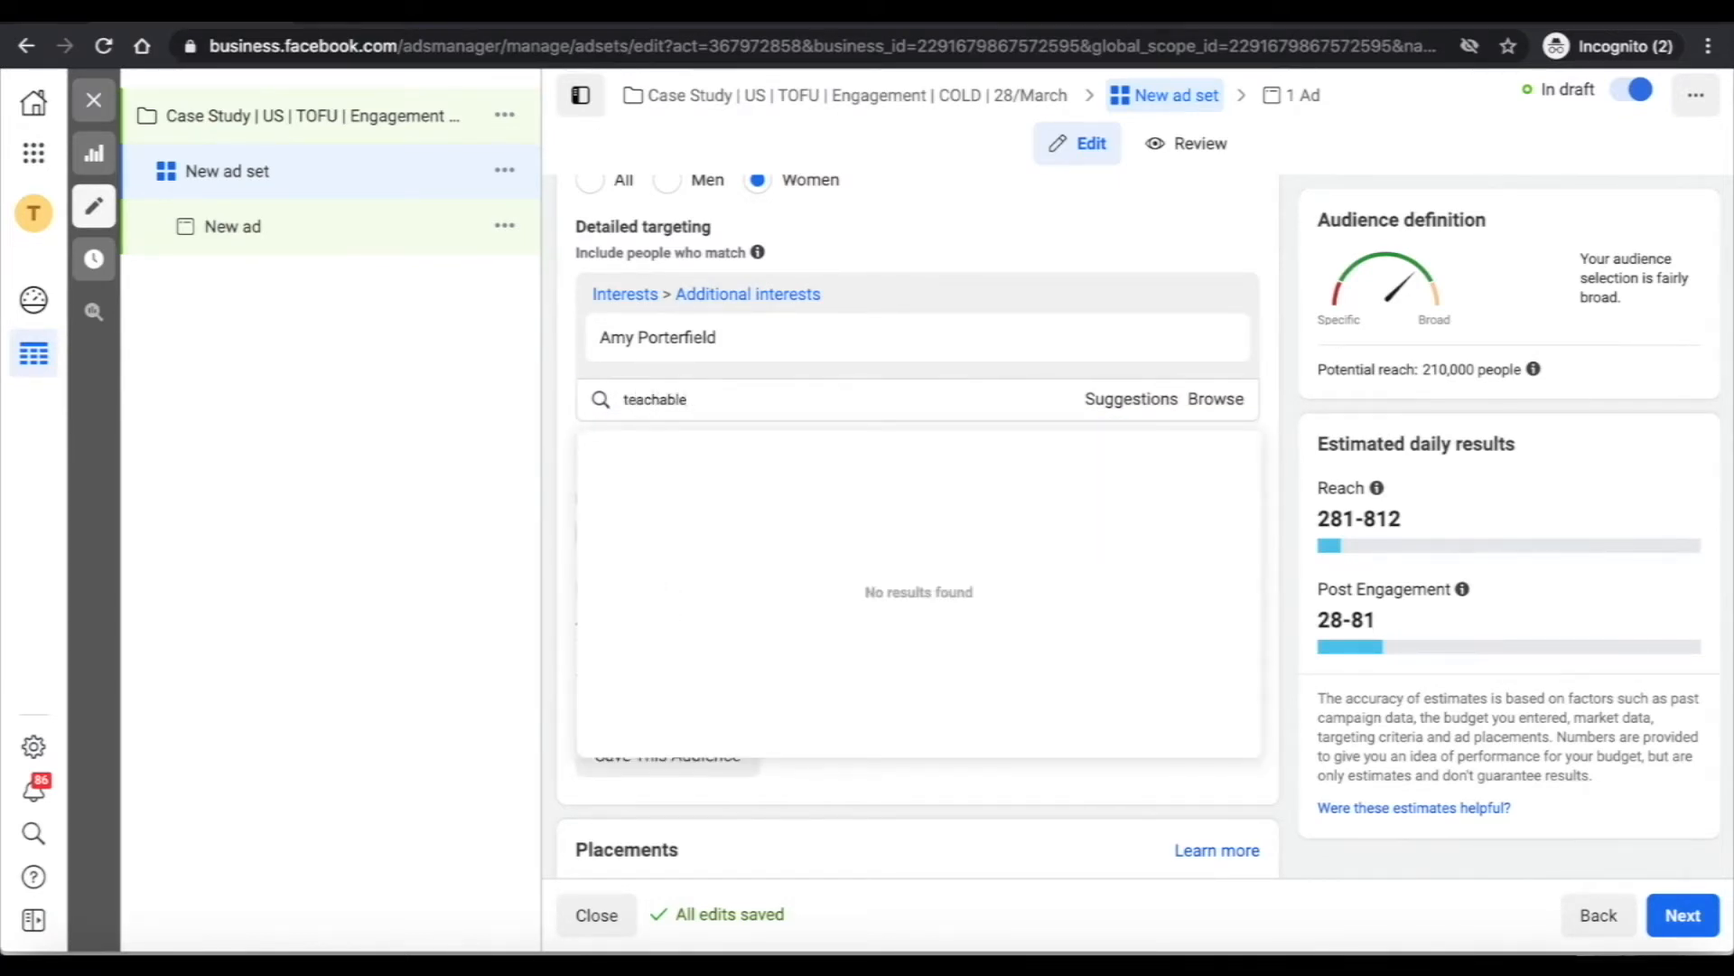
double_click(654, 398)
text(Thinkific)
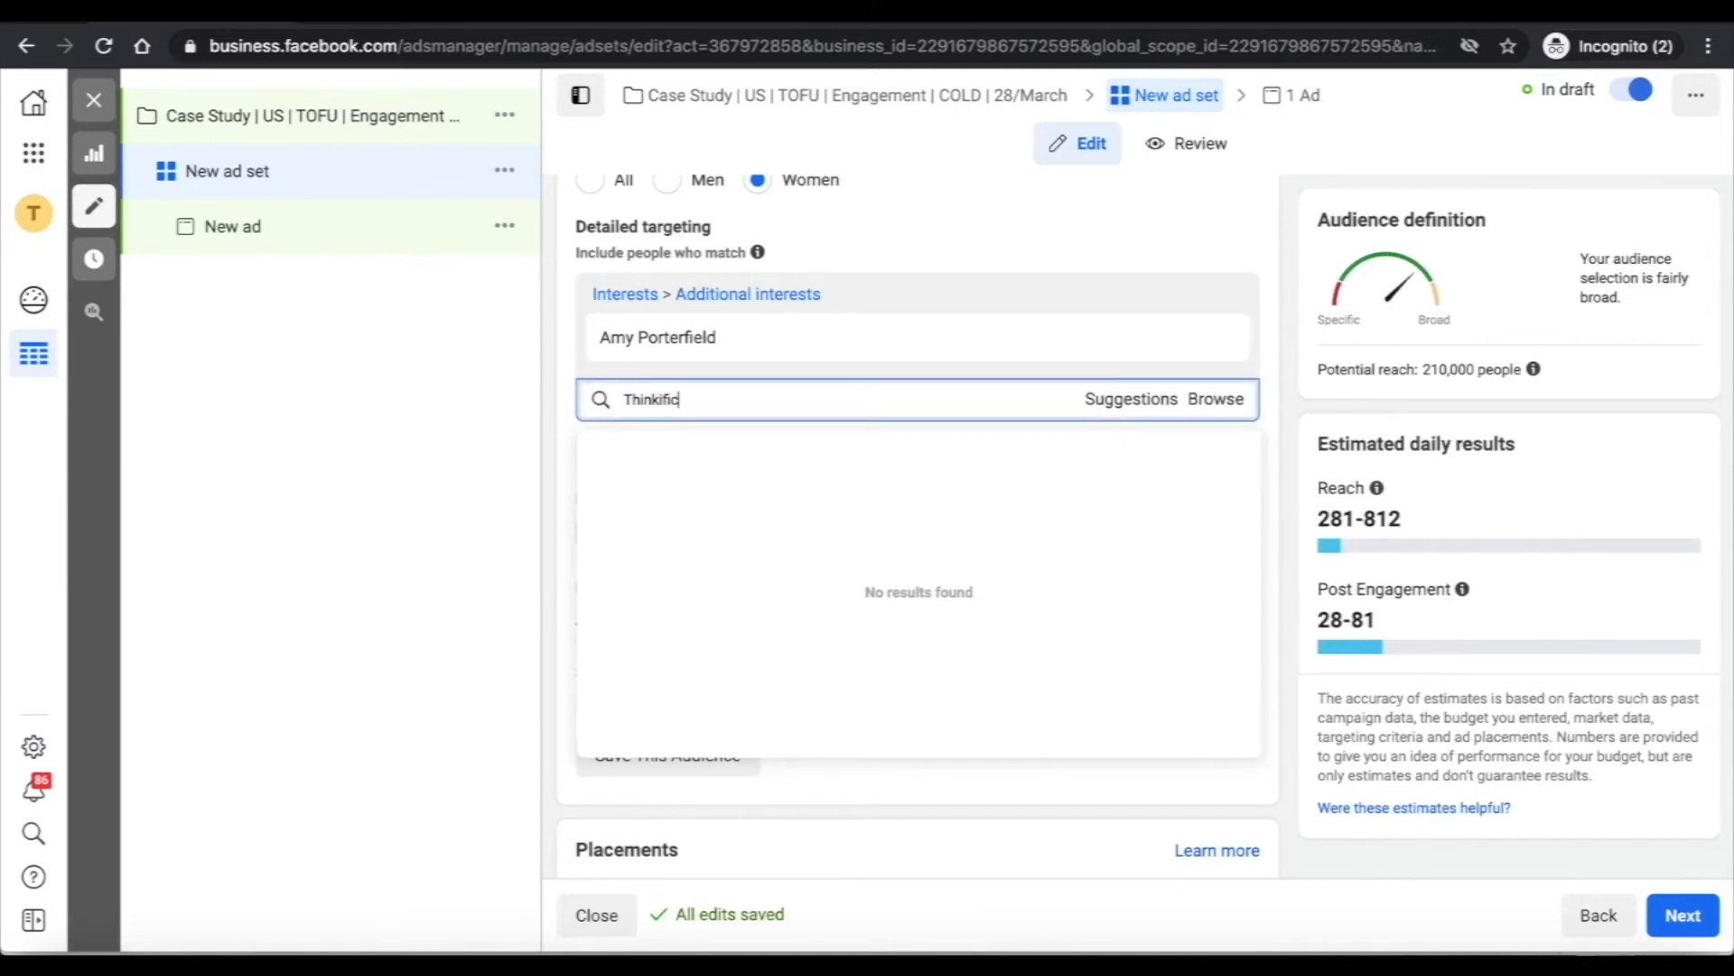
click(1133, 404)
click(823, 413)
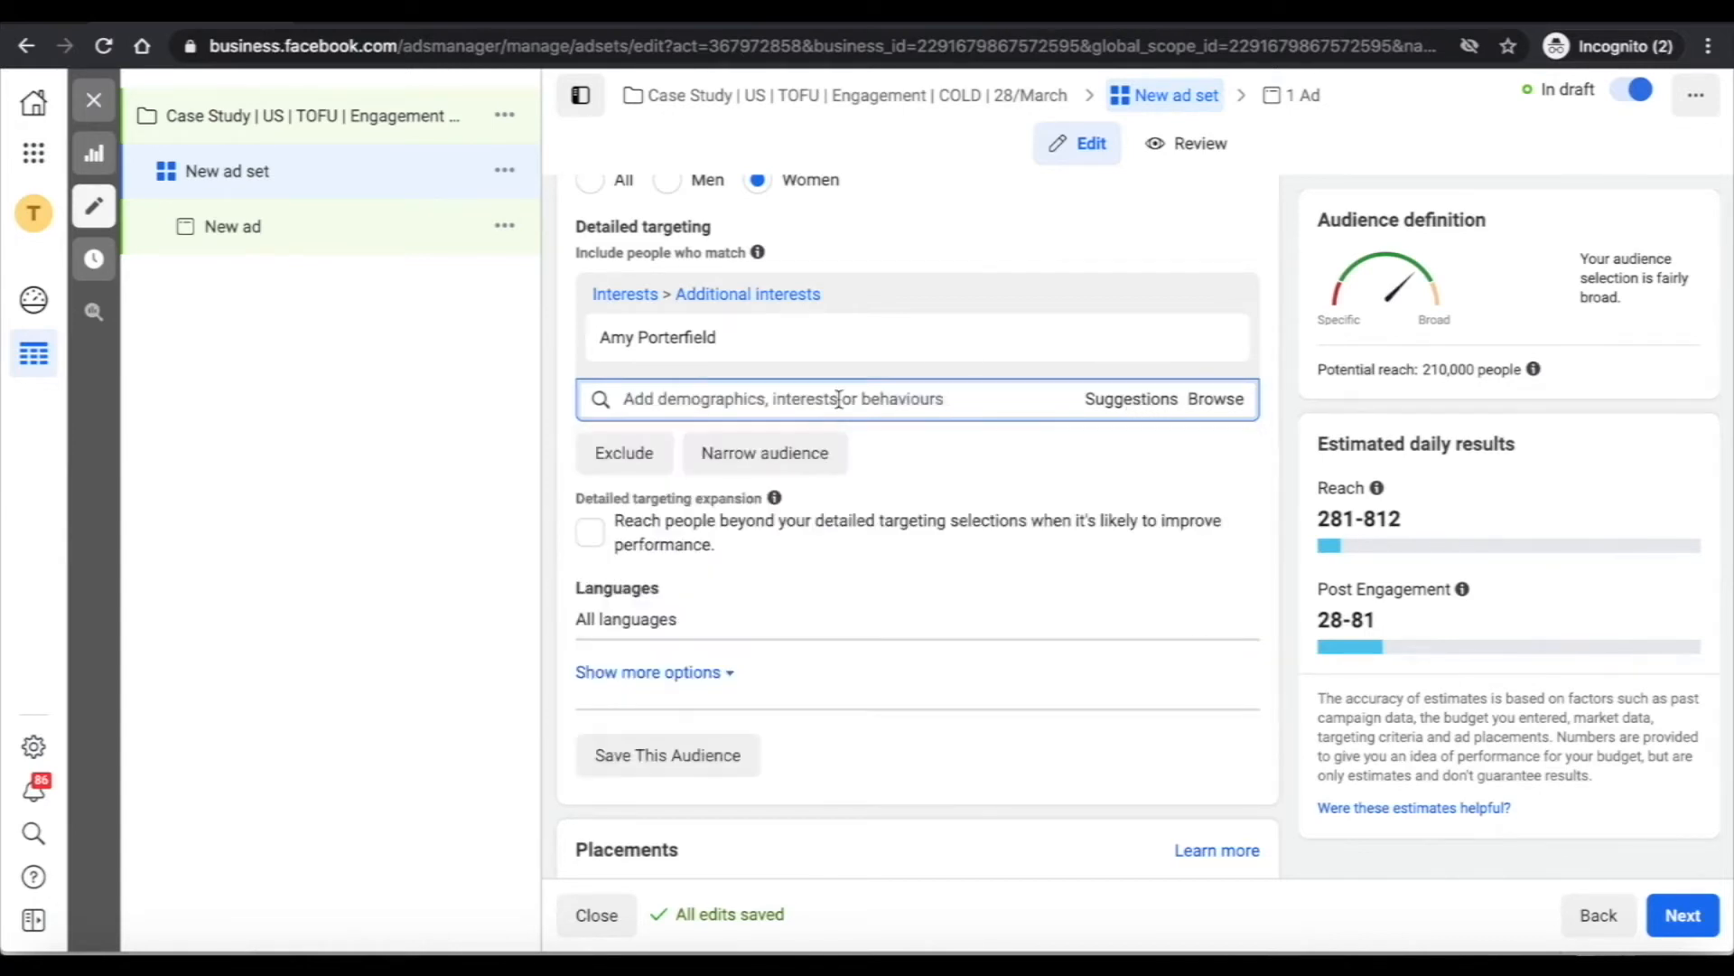
Search detailed targeting for amy porterfield and browse the suggested interests related to the existing Amy Porterfield interest
click(784, 335)
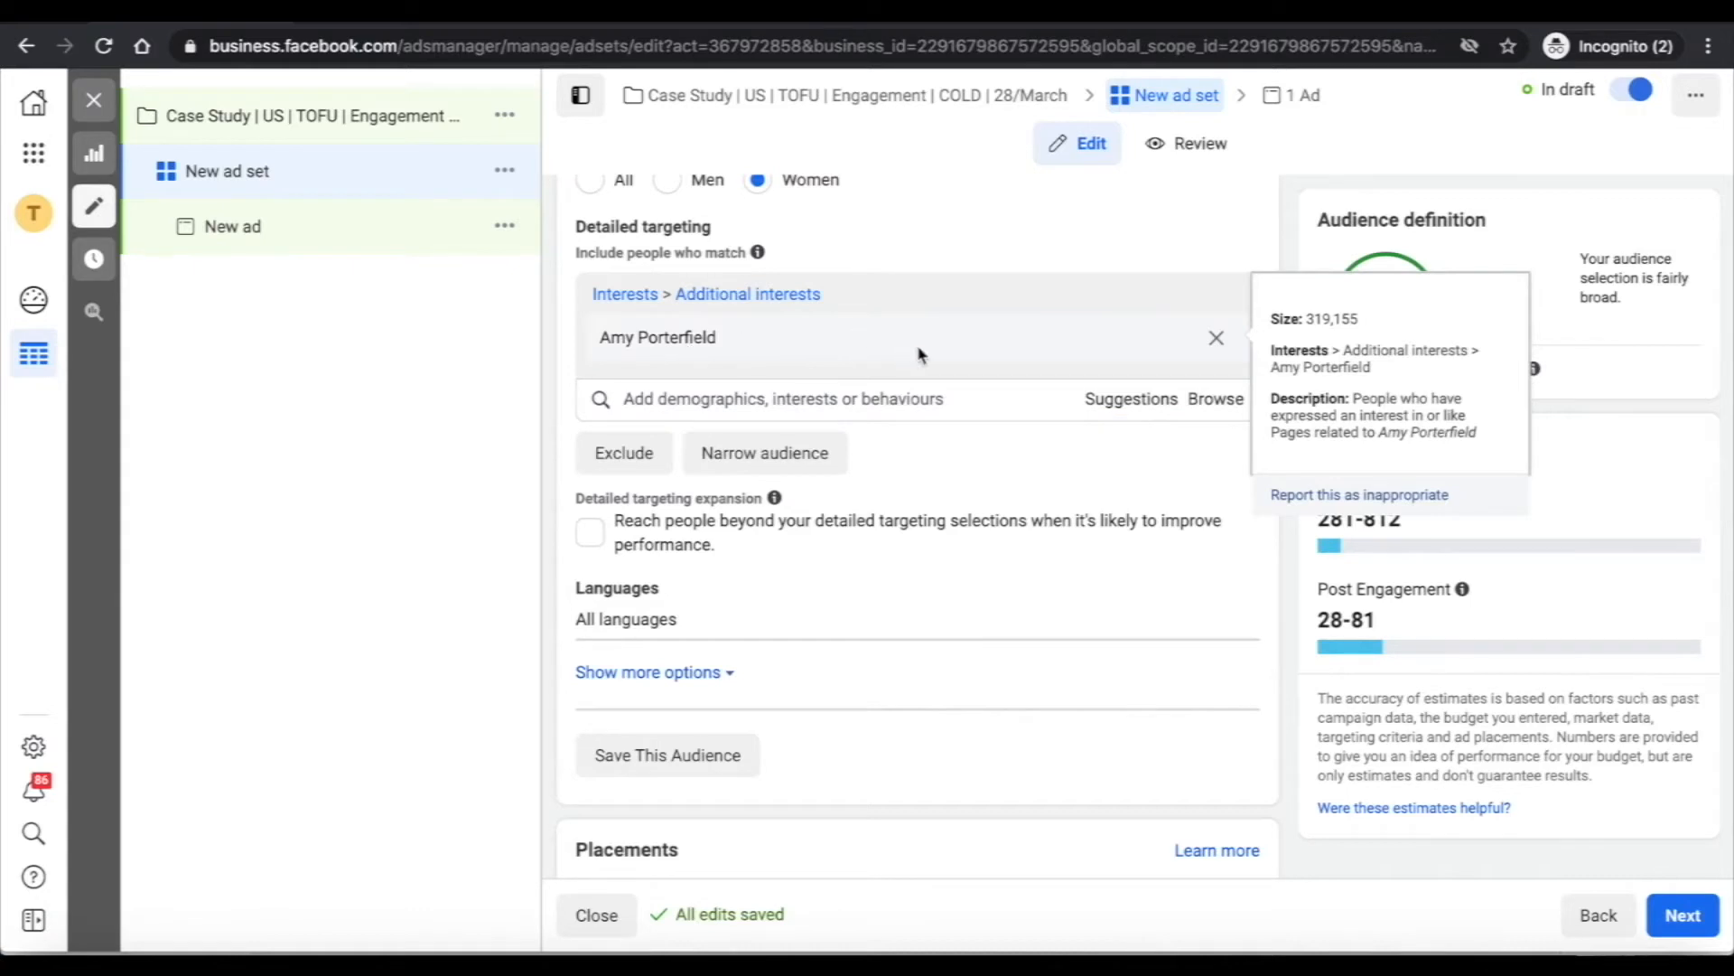
drag(973, 357, 936, 395)
click(937, 395)
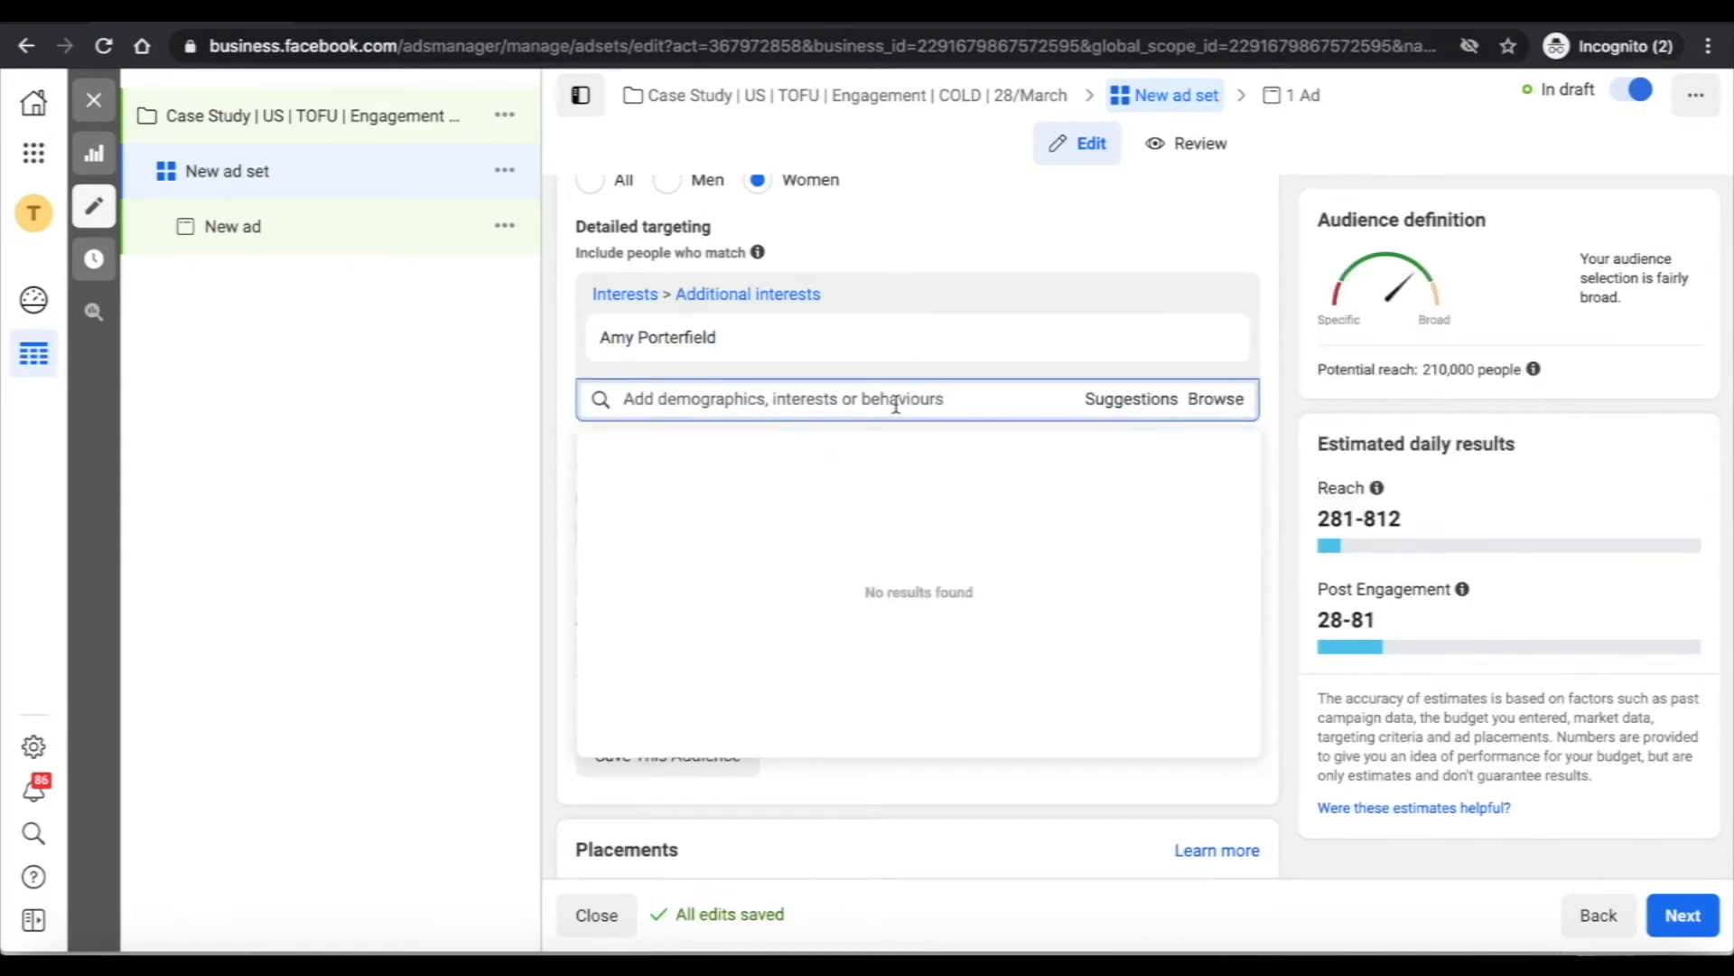
text(amy porterfield)
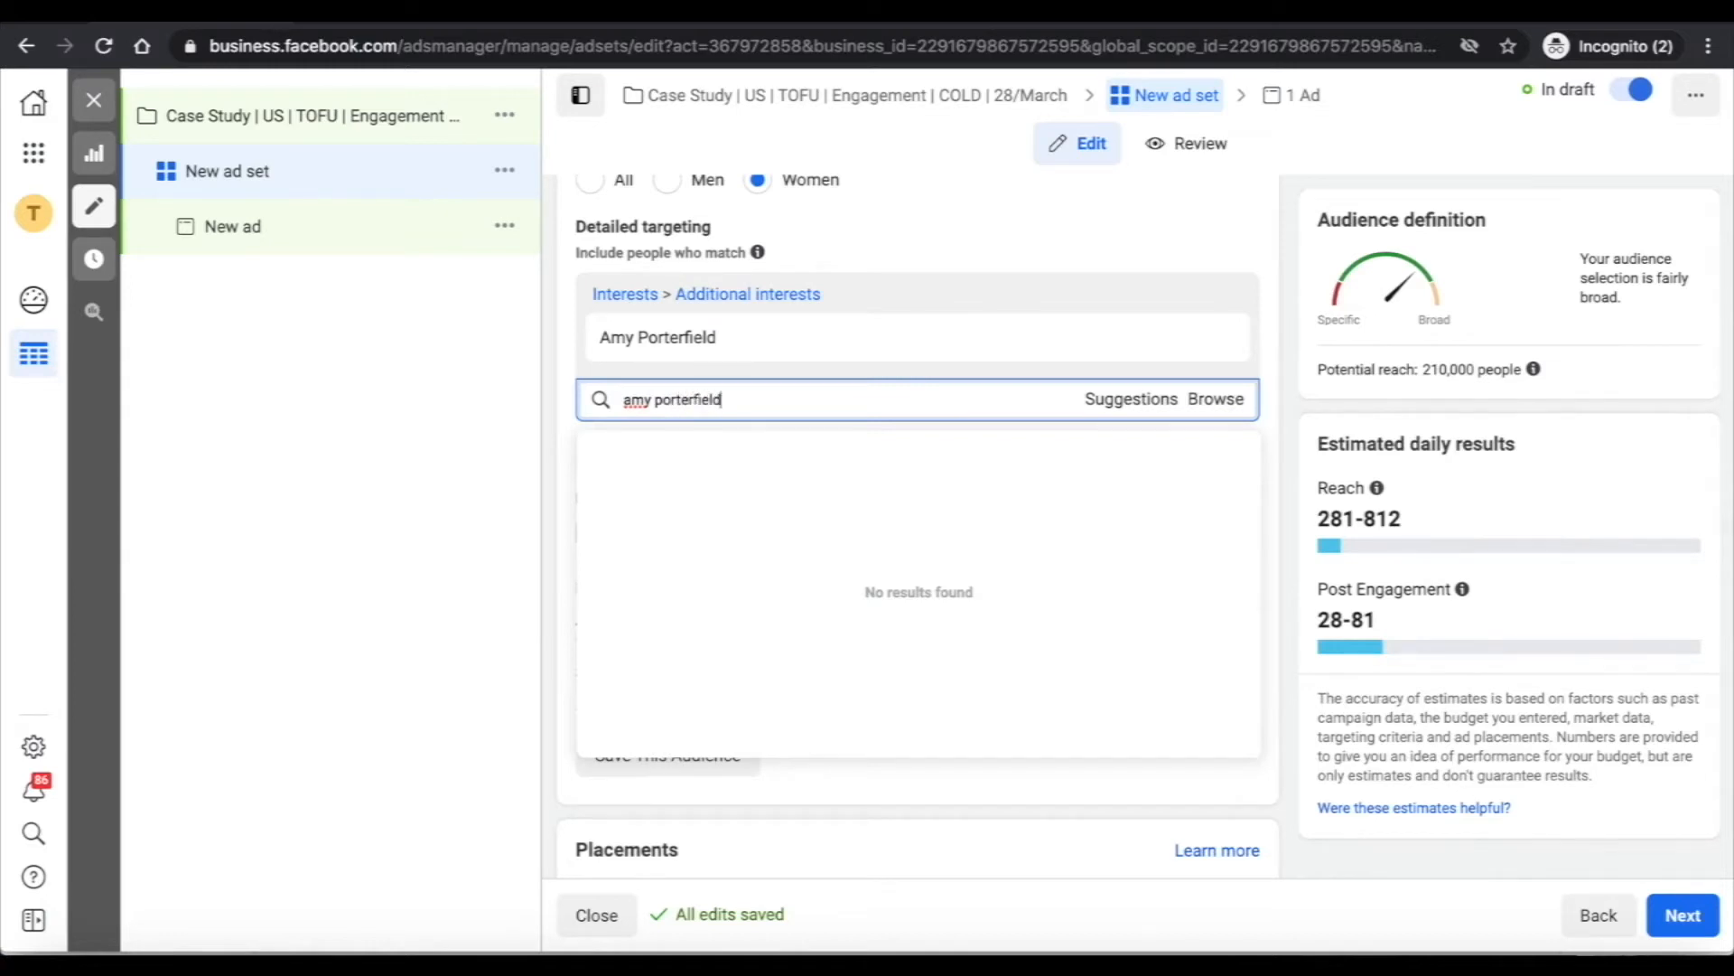
click(1130, 398)
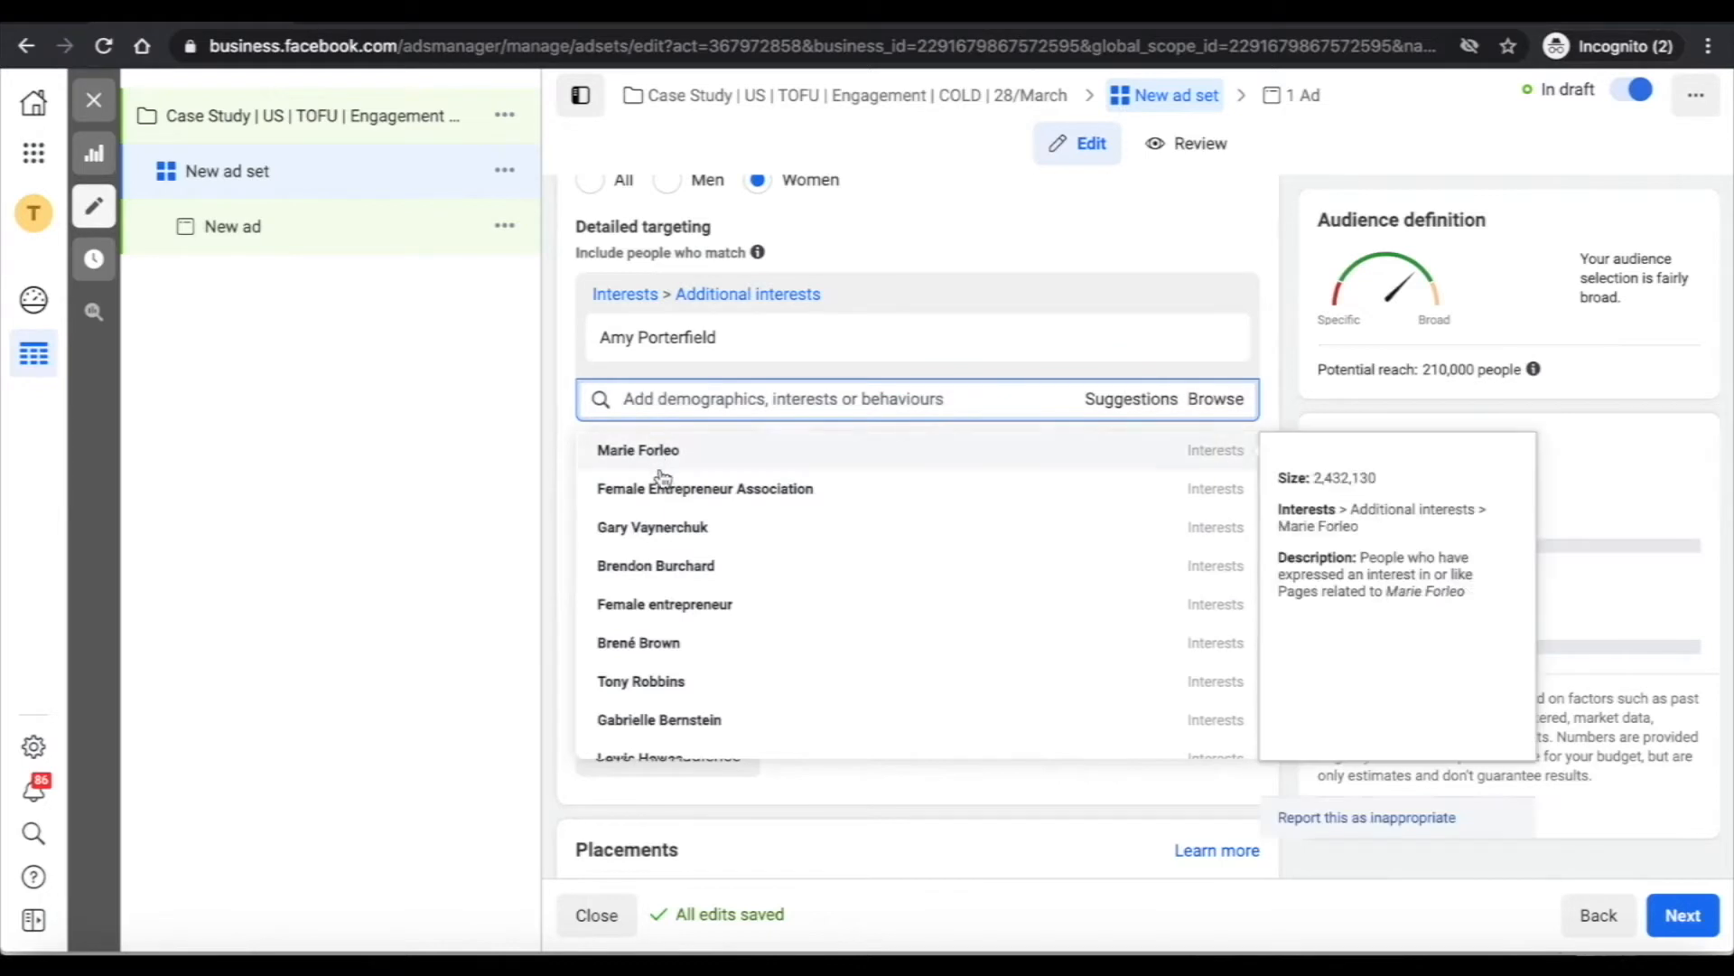
scroll(686, 678, down, 5)
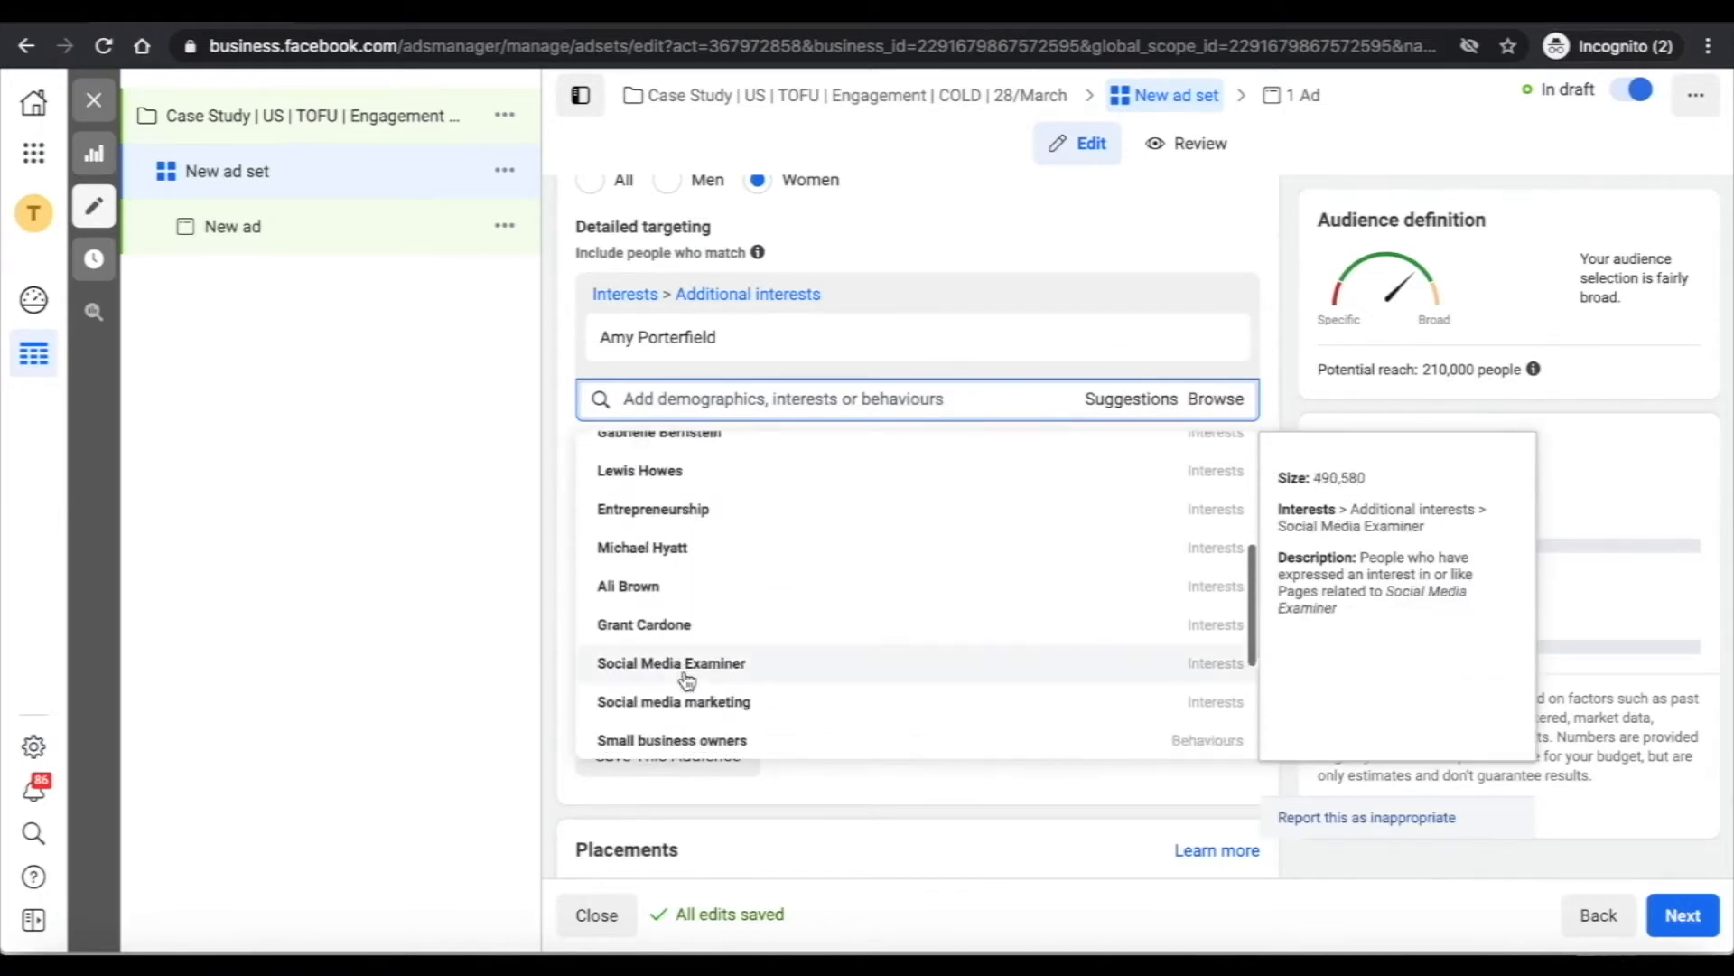
scroll(686, 678, down, 1)
scroll(686, 680, up, 6)
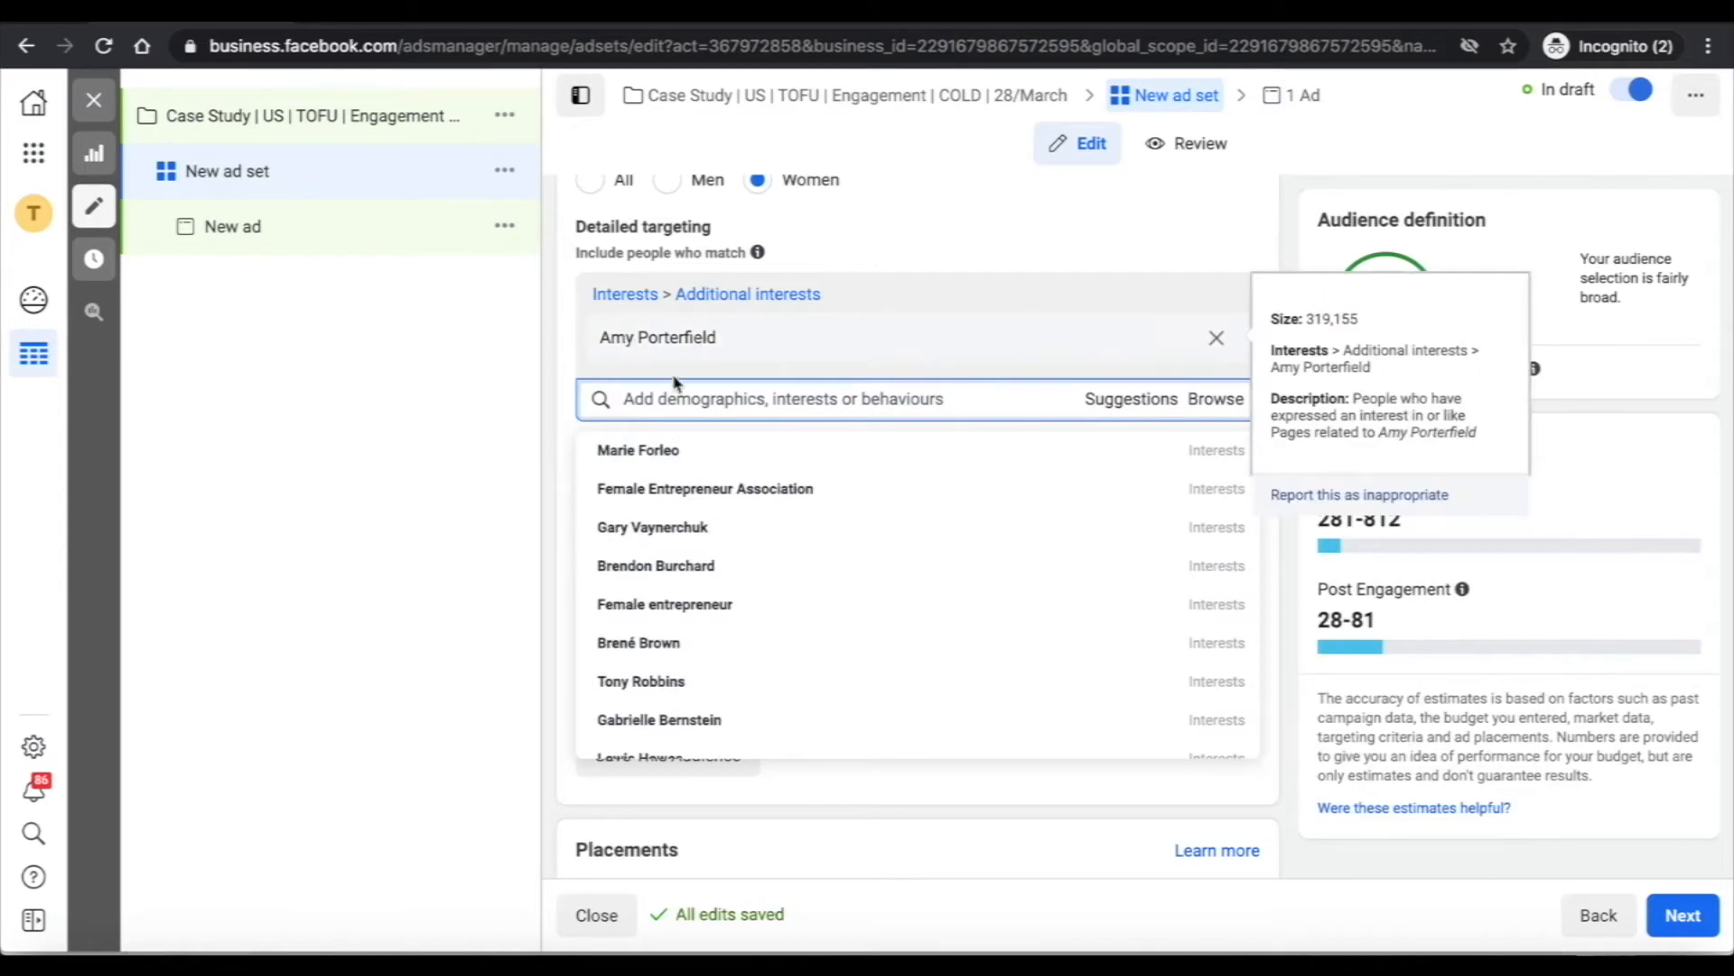
scroll(643, 650, down, 2)
scroll(646, 522, down, 2)
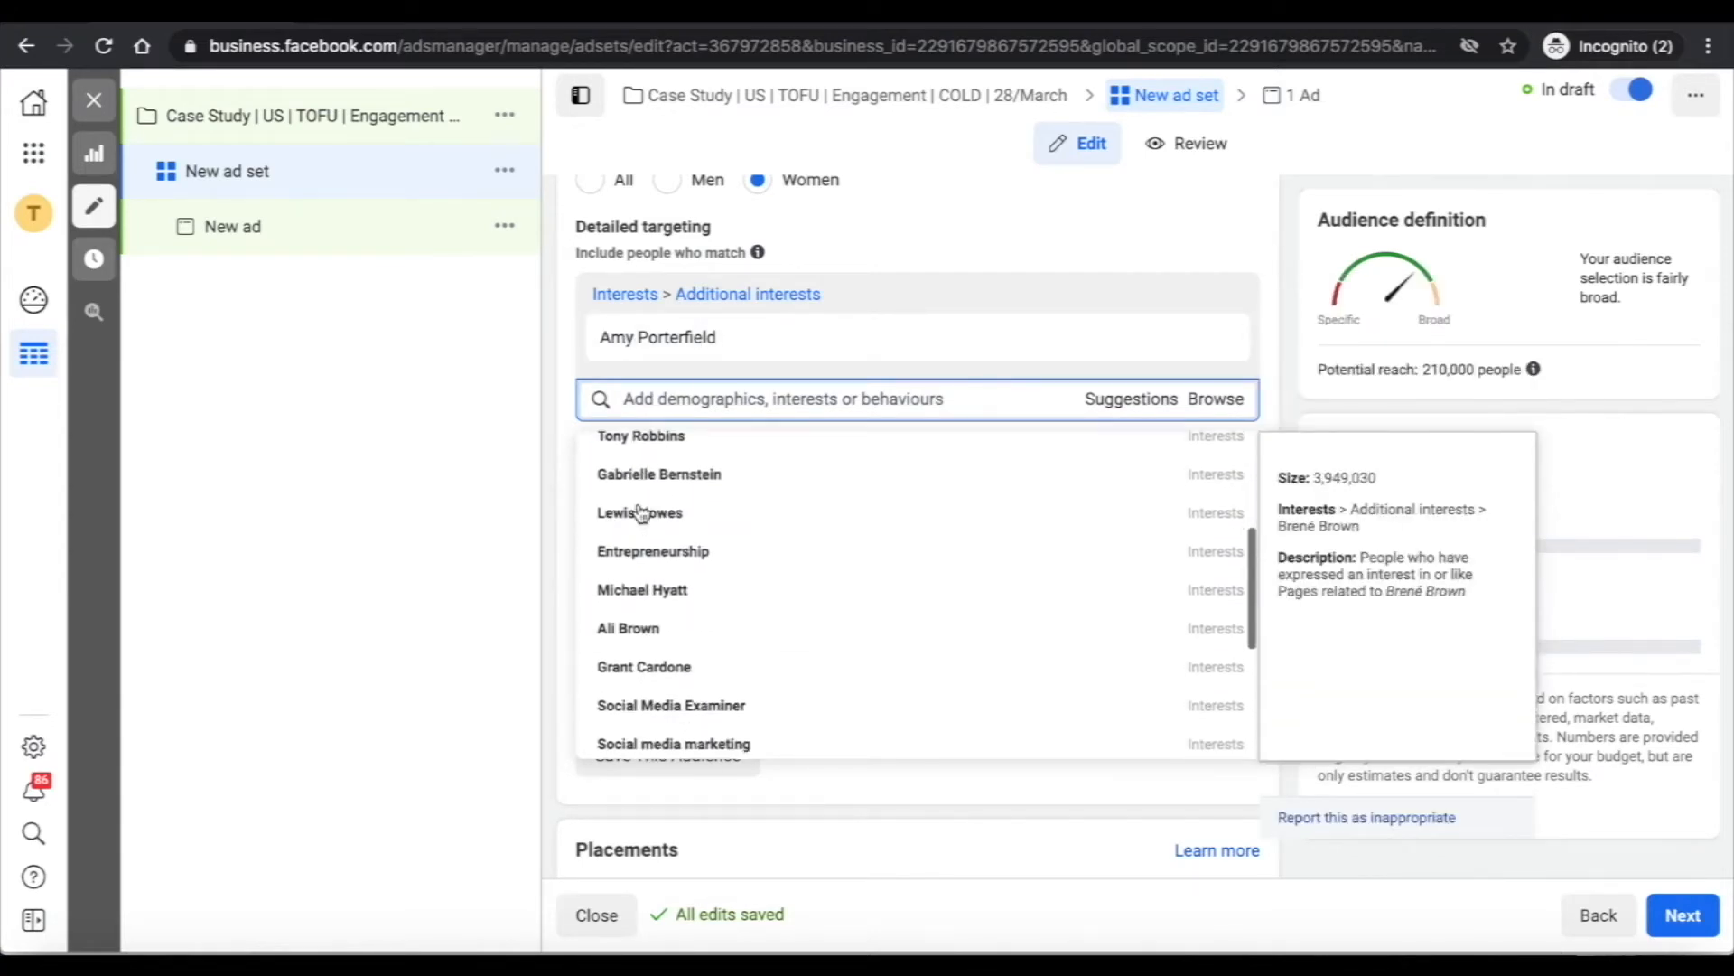
Try adding the suggested Entrepreneurship interest alongside Amy Porterfield, check the potential reach, and remove the added interest
click(653, 554)
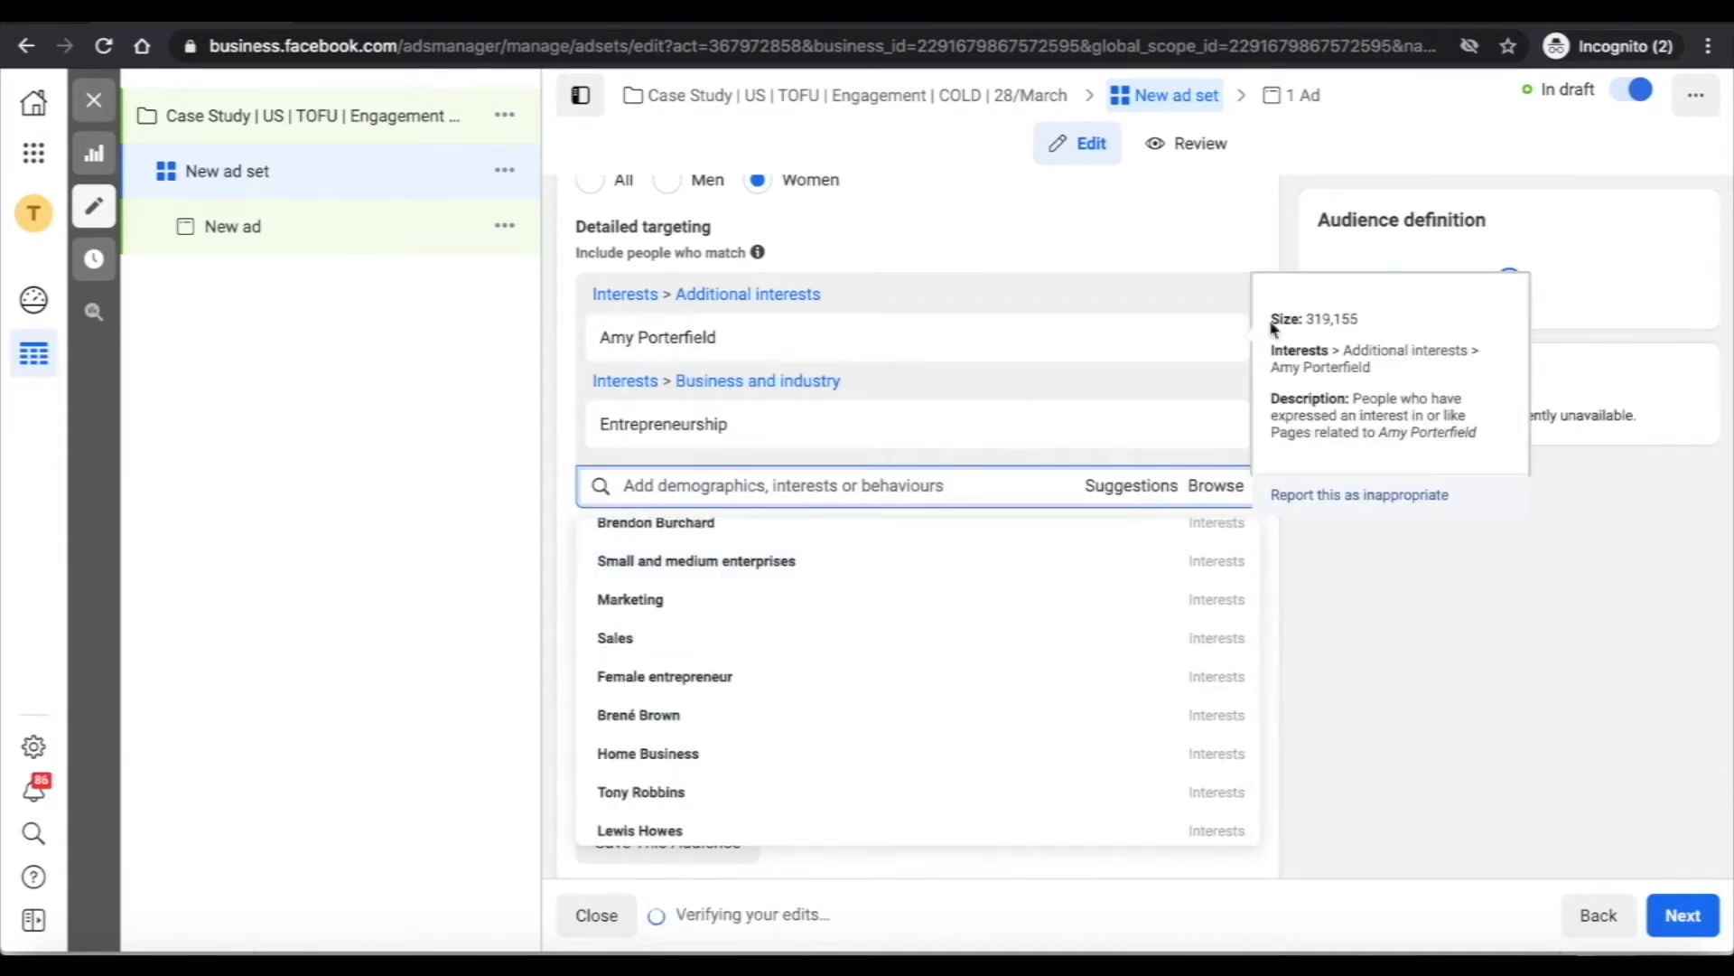
click(1274, 243)
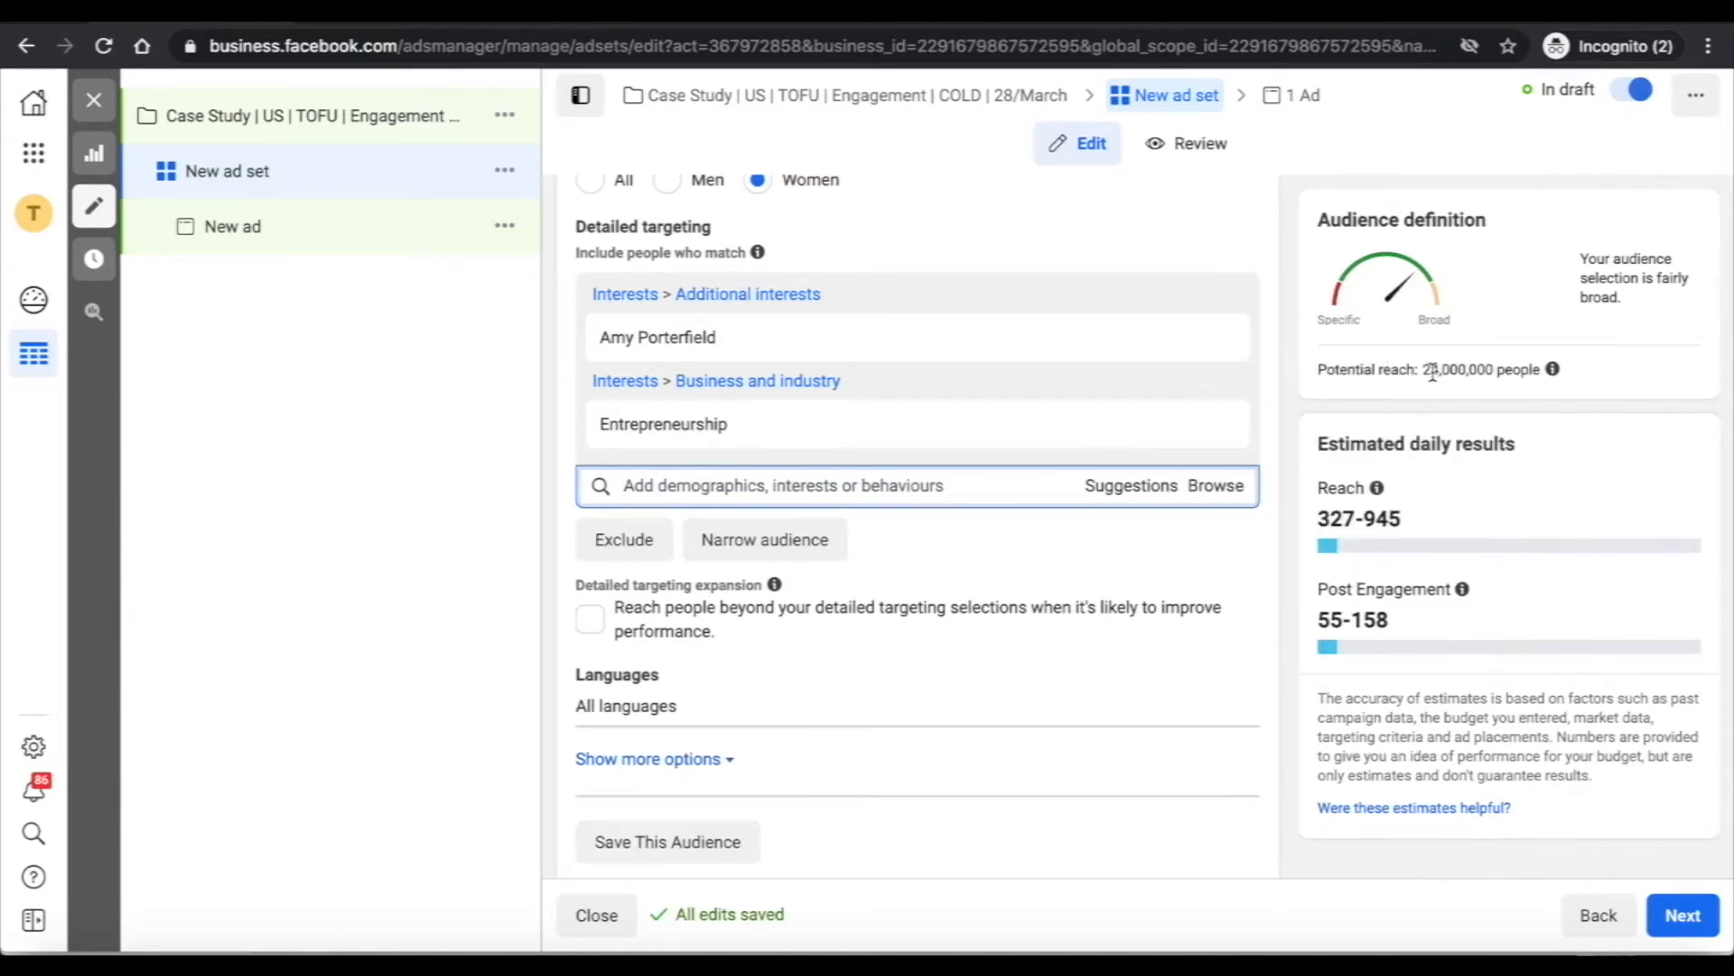
mouse_move(1211, 426)
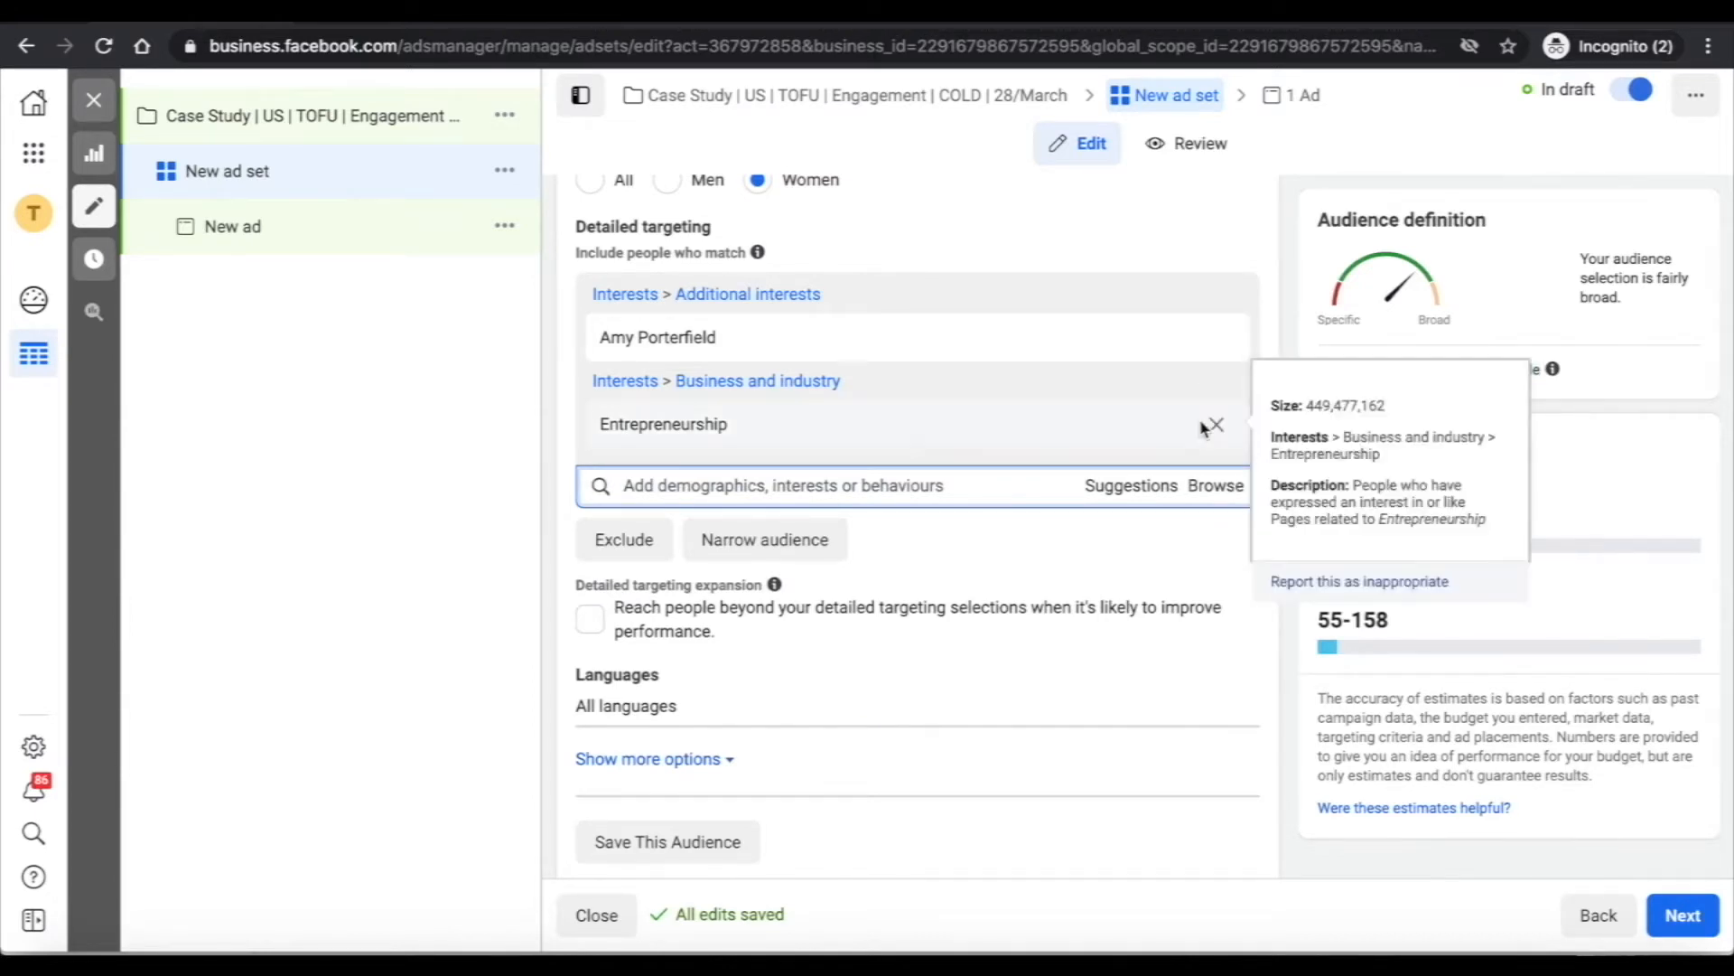
click(1217, 426)
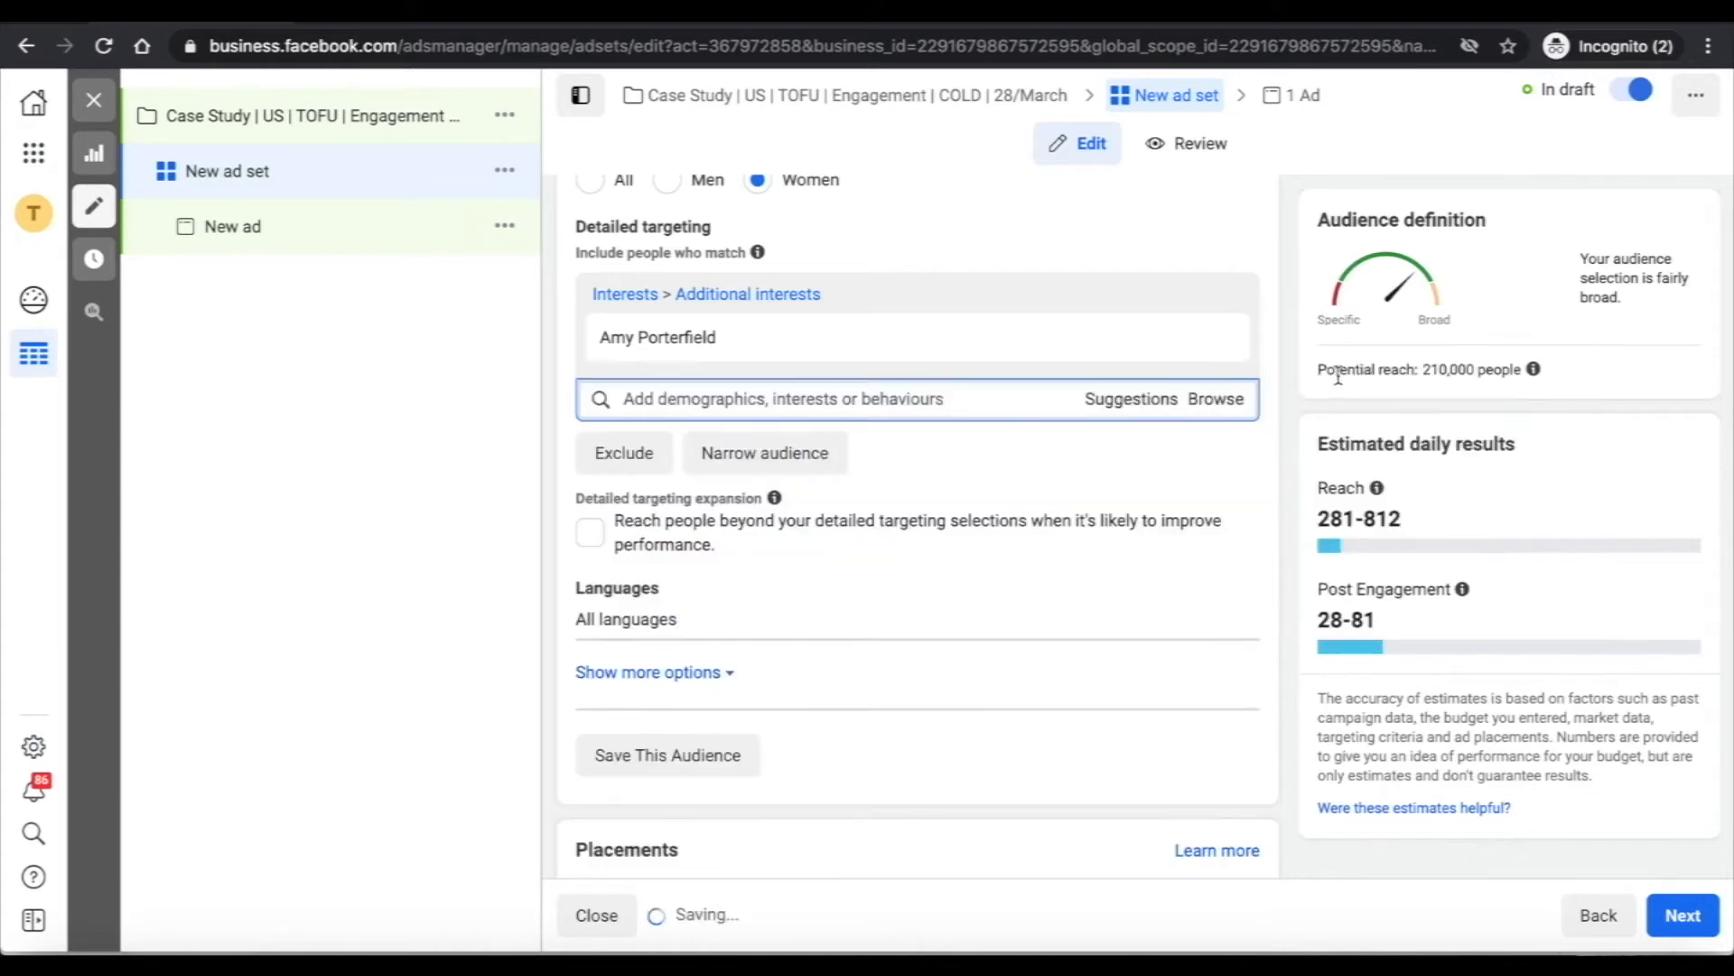
Search detailed targeting for entrepre, try including the Entrepreneurship interest from the results, and remove it again
click(820, 402)
text(ent)
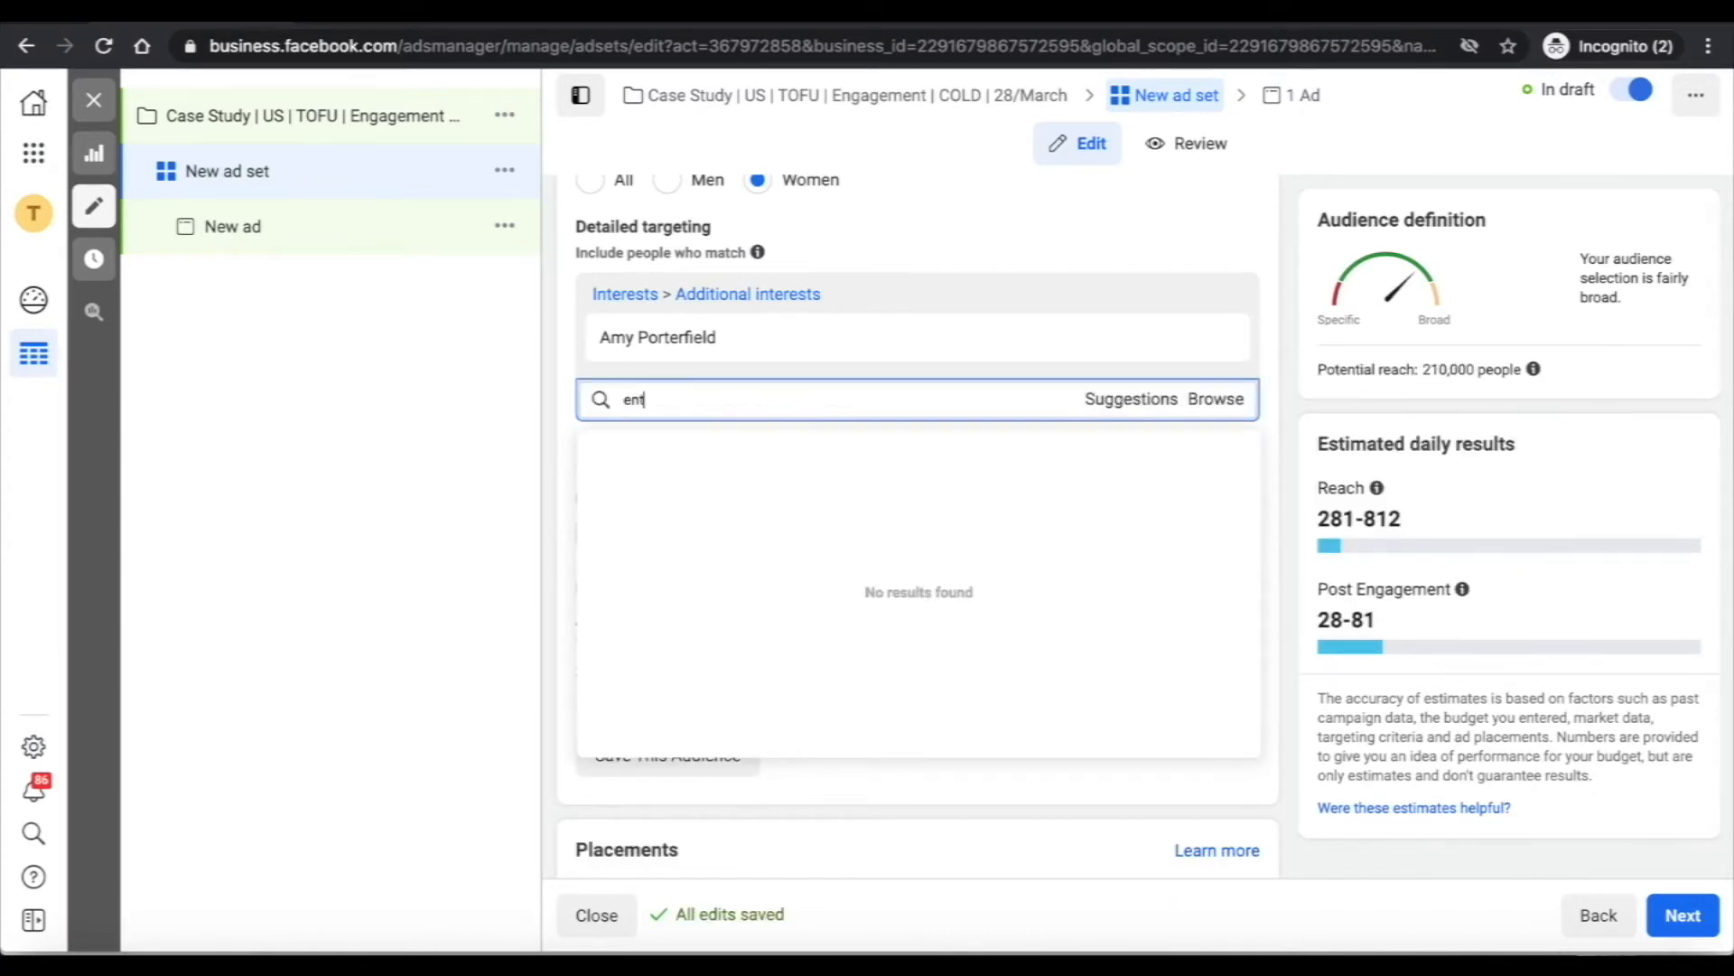
text(repre)
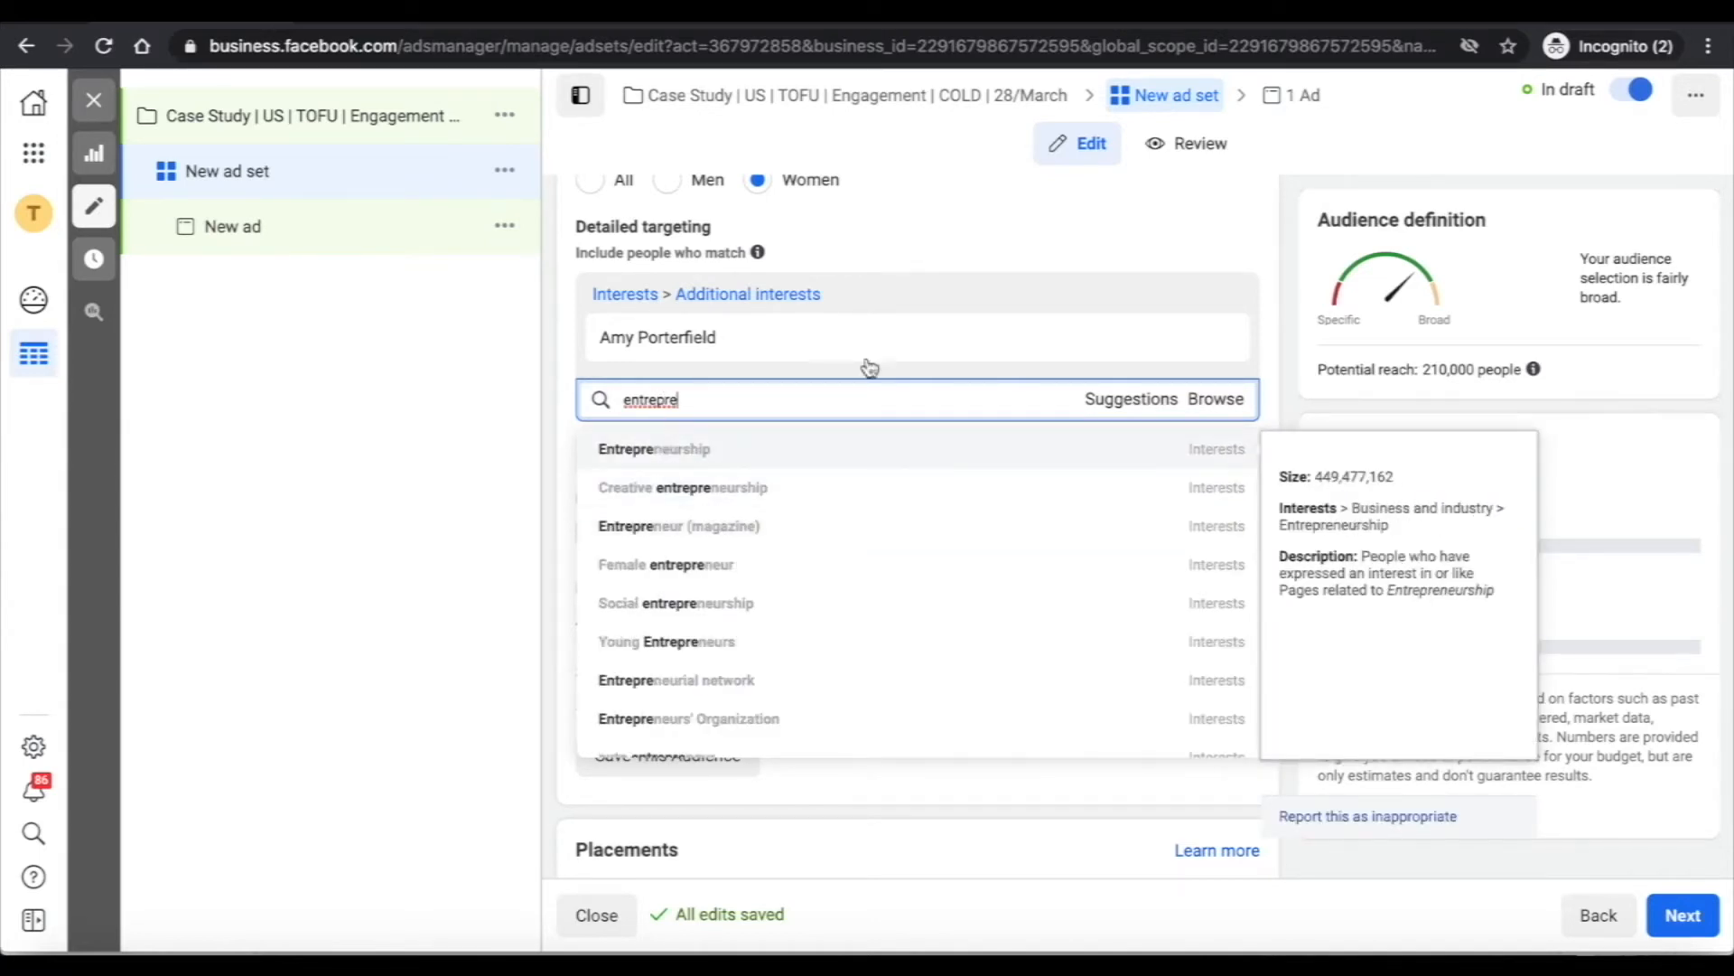
key(Return)
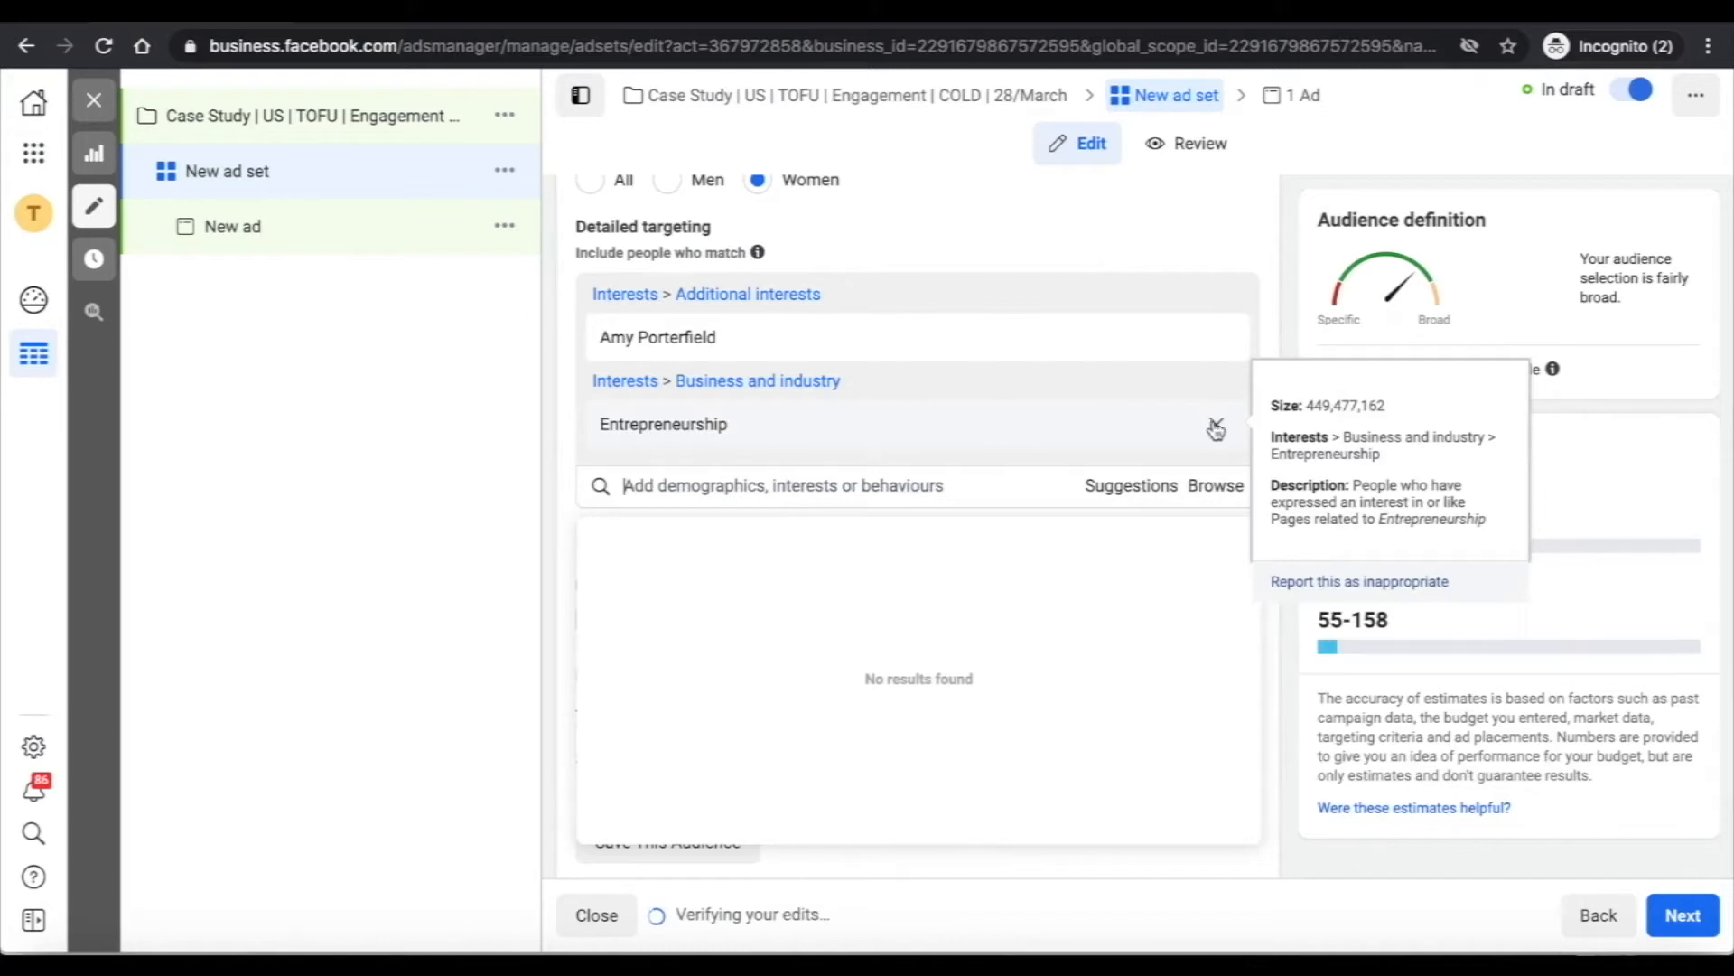
click(1216, 429)
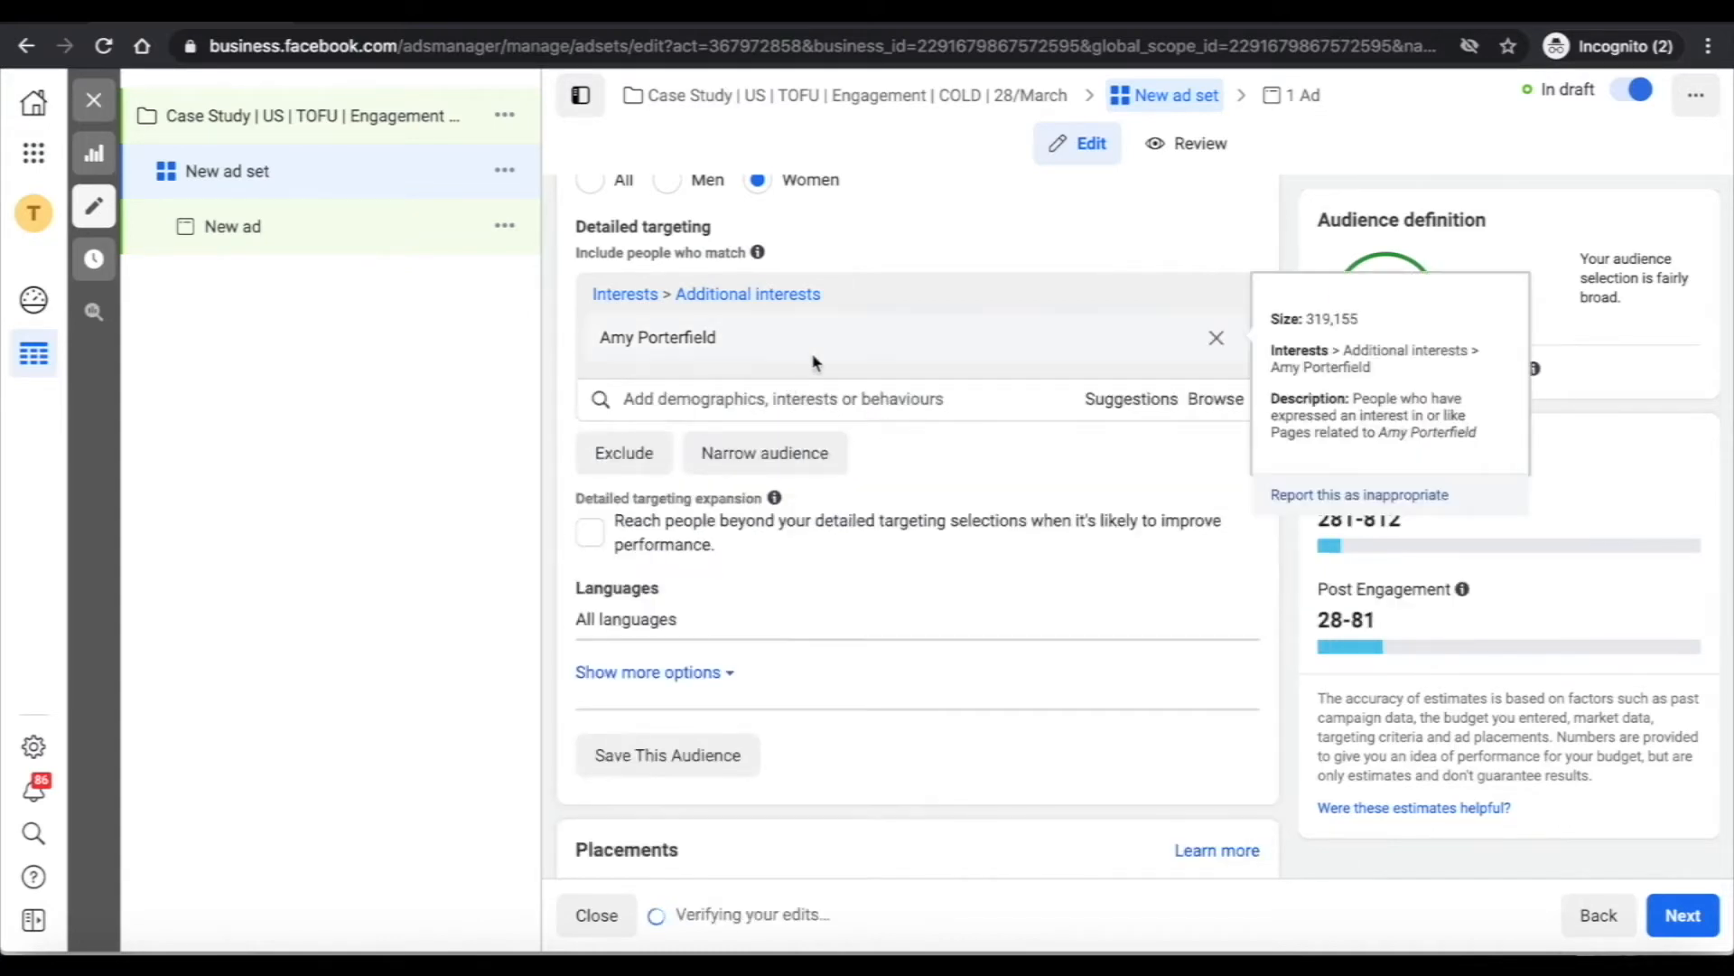
Add the suggested Female Entrepreneur Association interest alongside Amy Porterfield and check the audience's potential reach
click(814, 396)
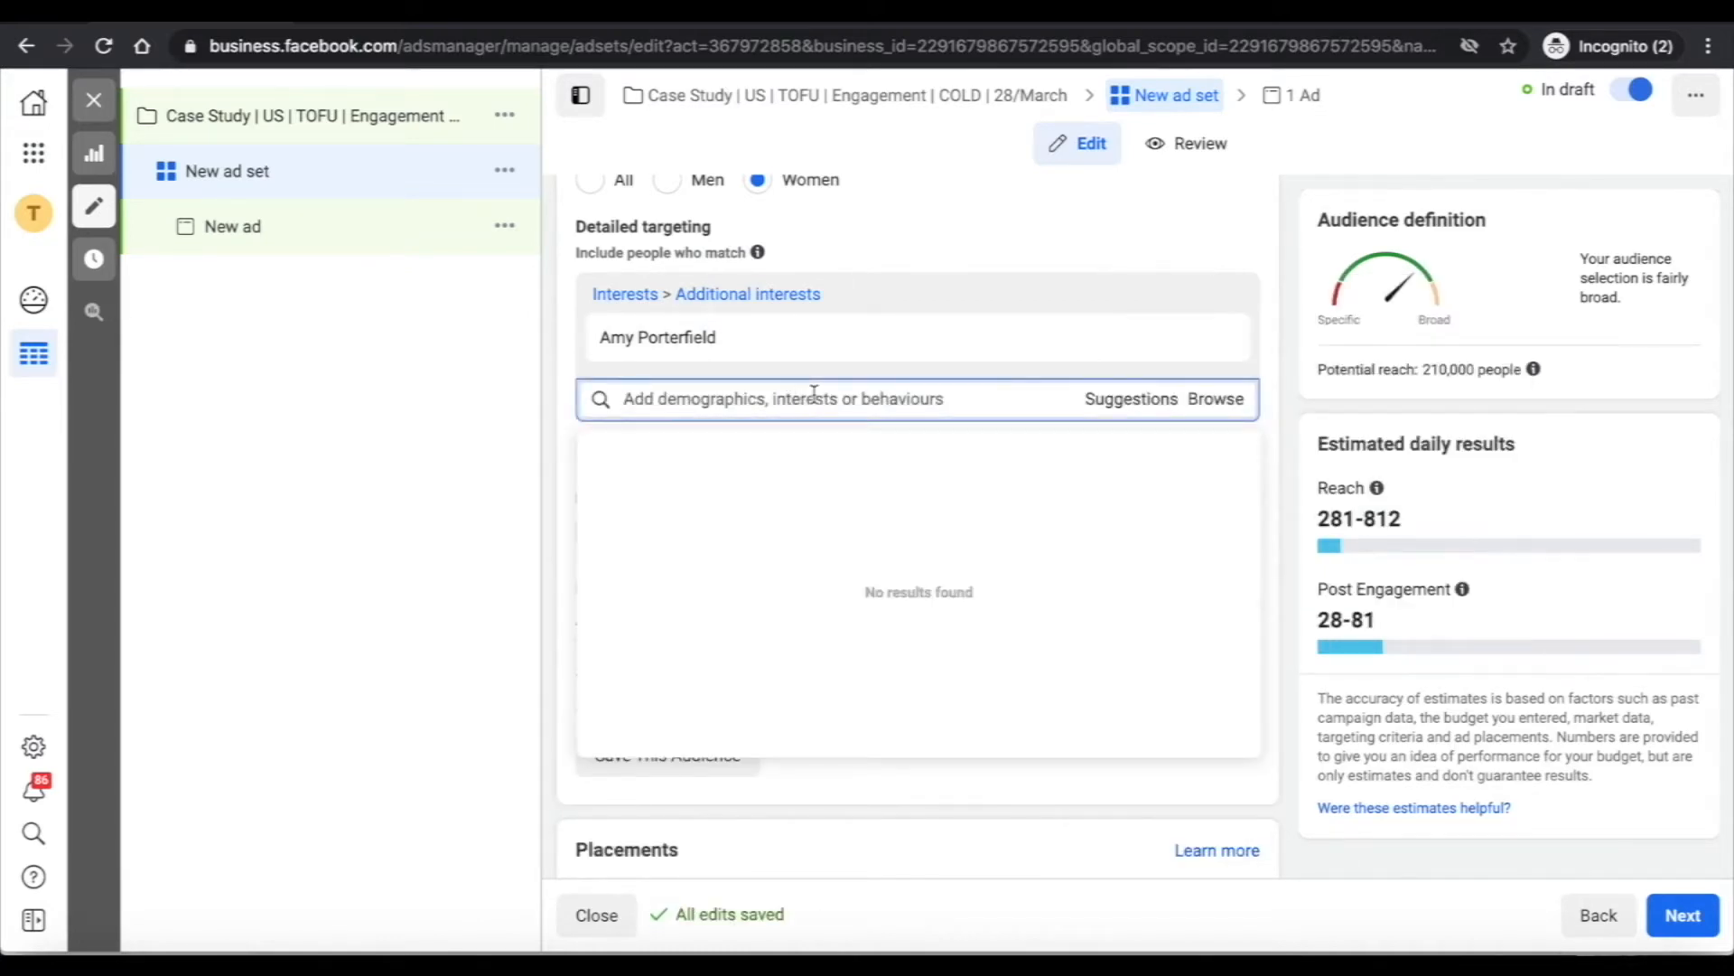
text(amy porterfield)
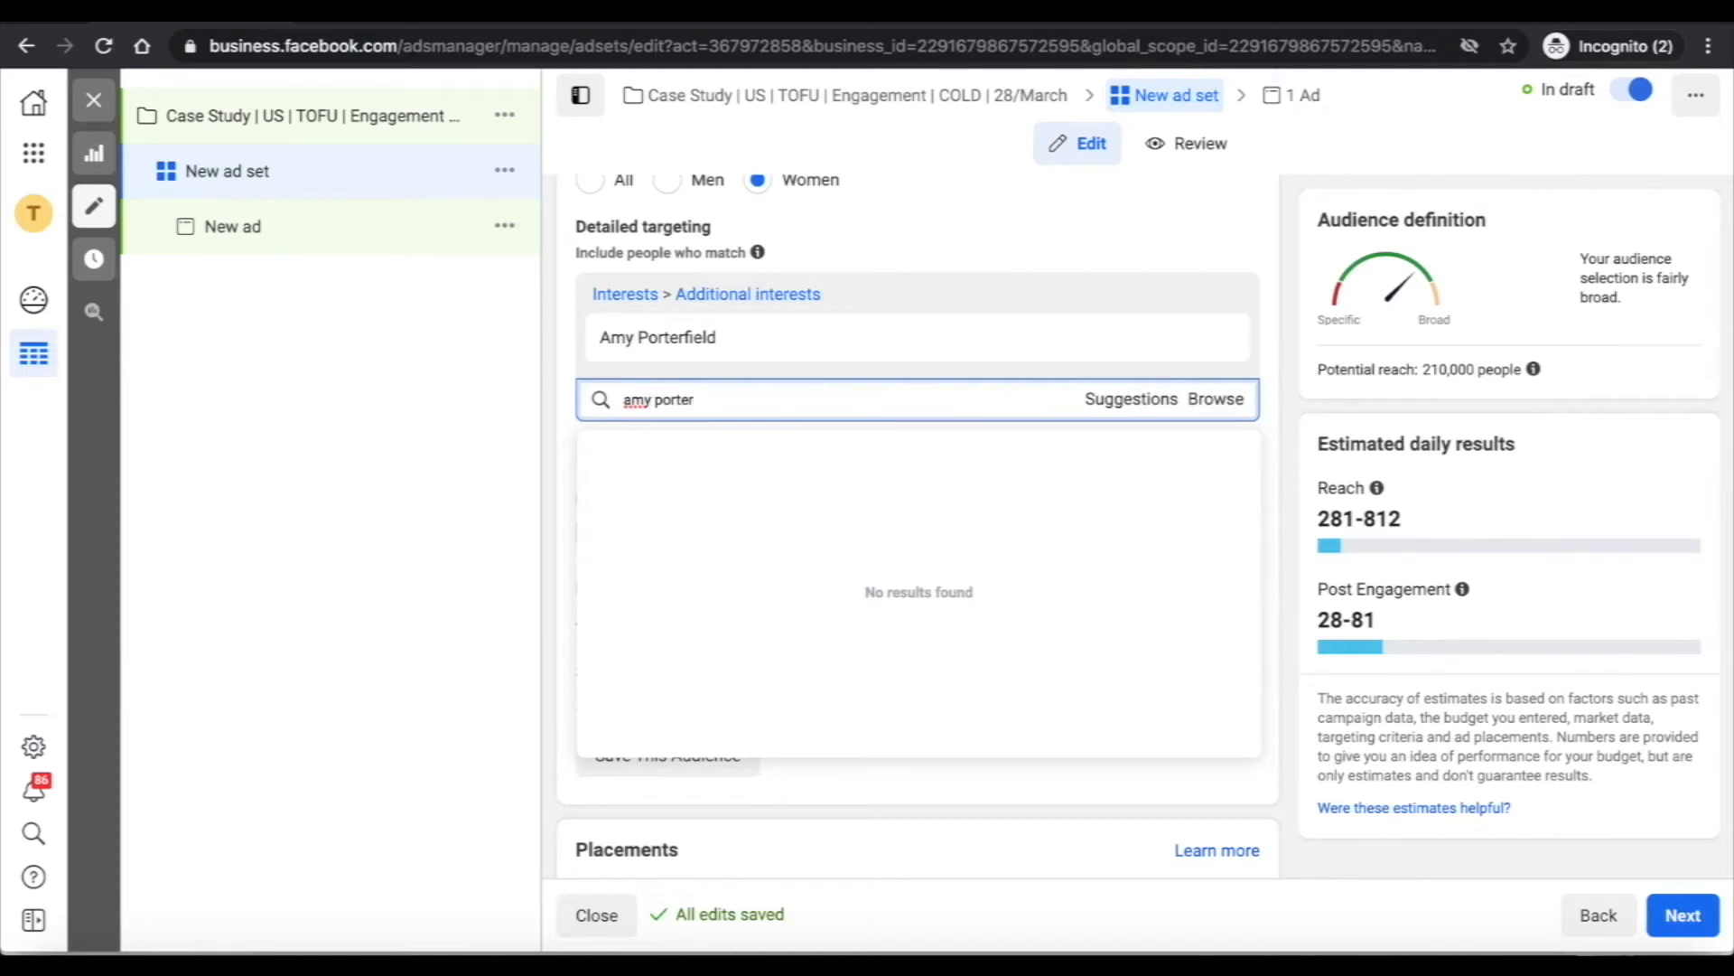
click(1136, 400)
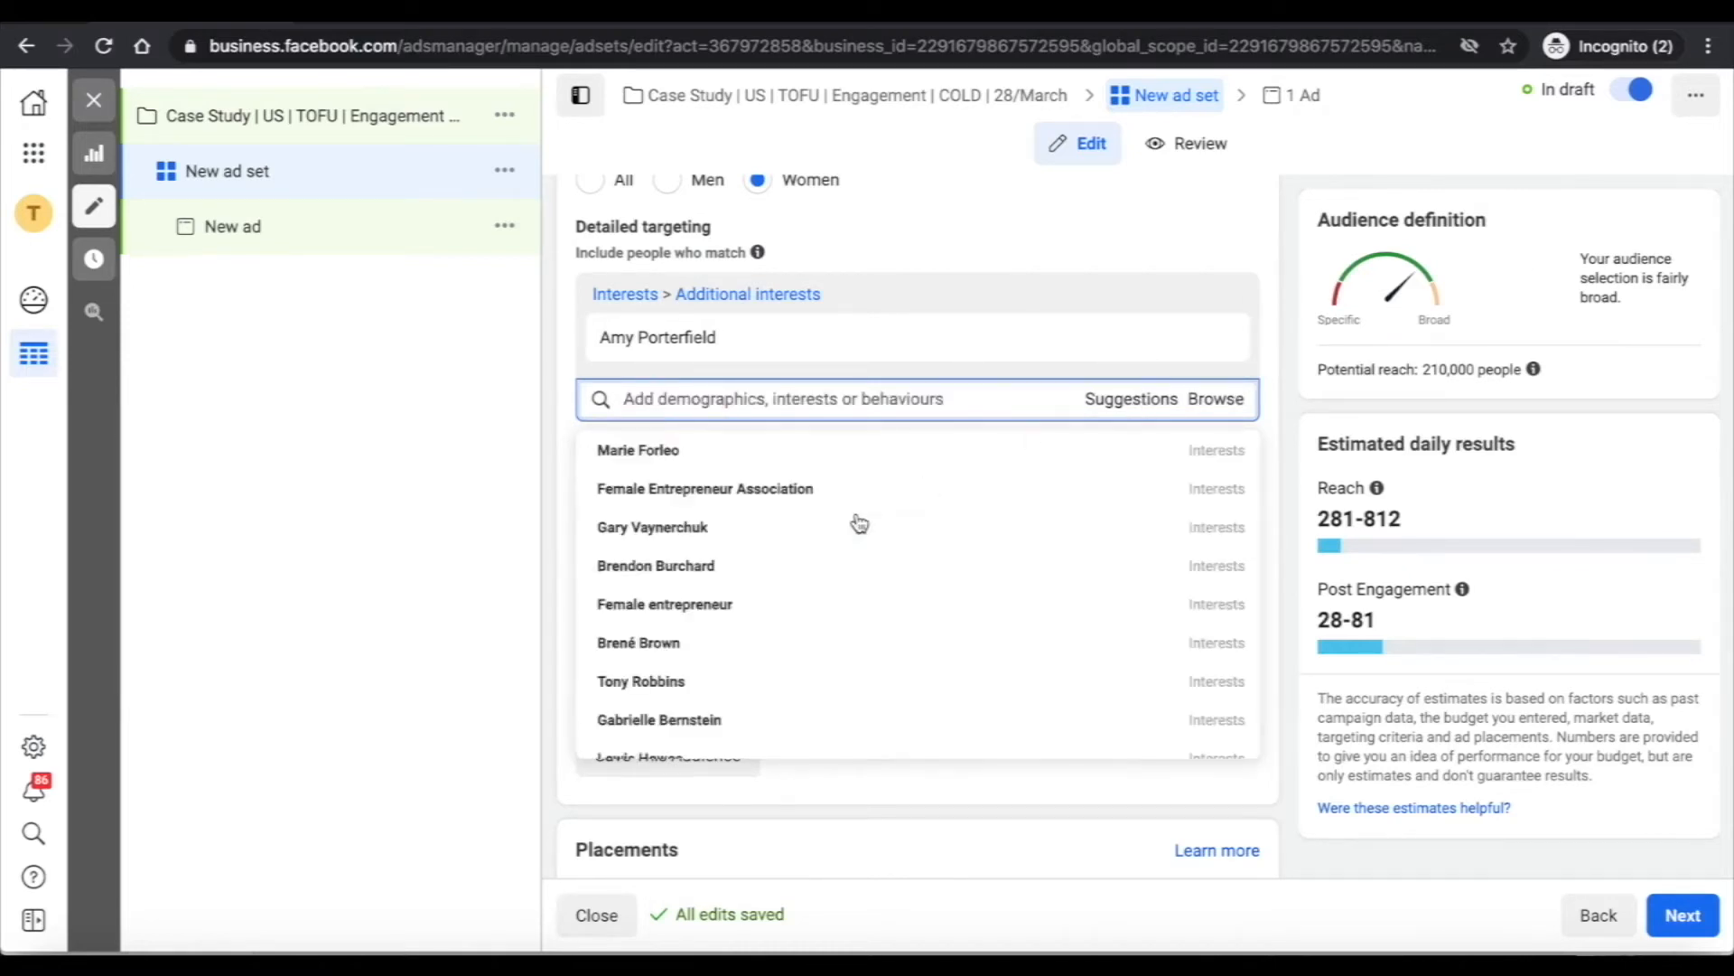
click(673, 492)
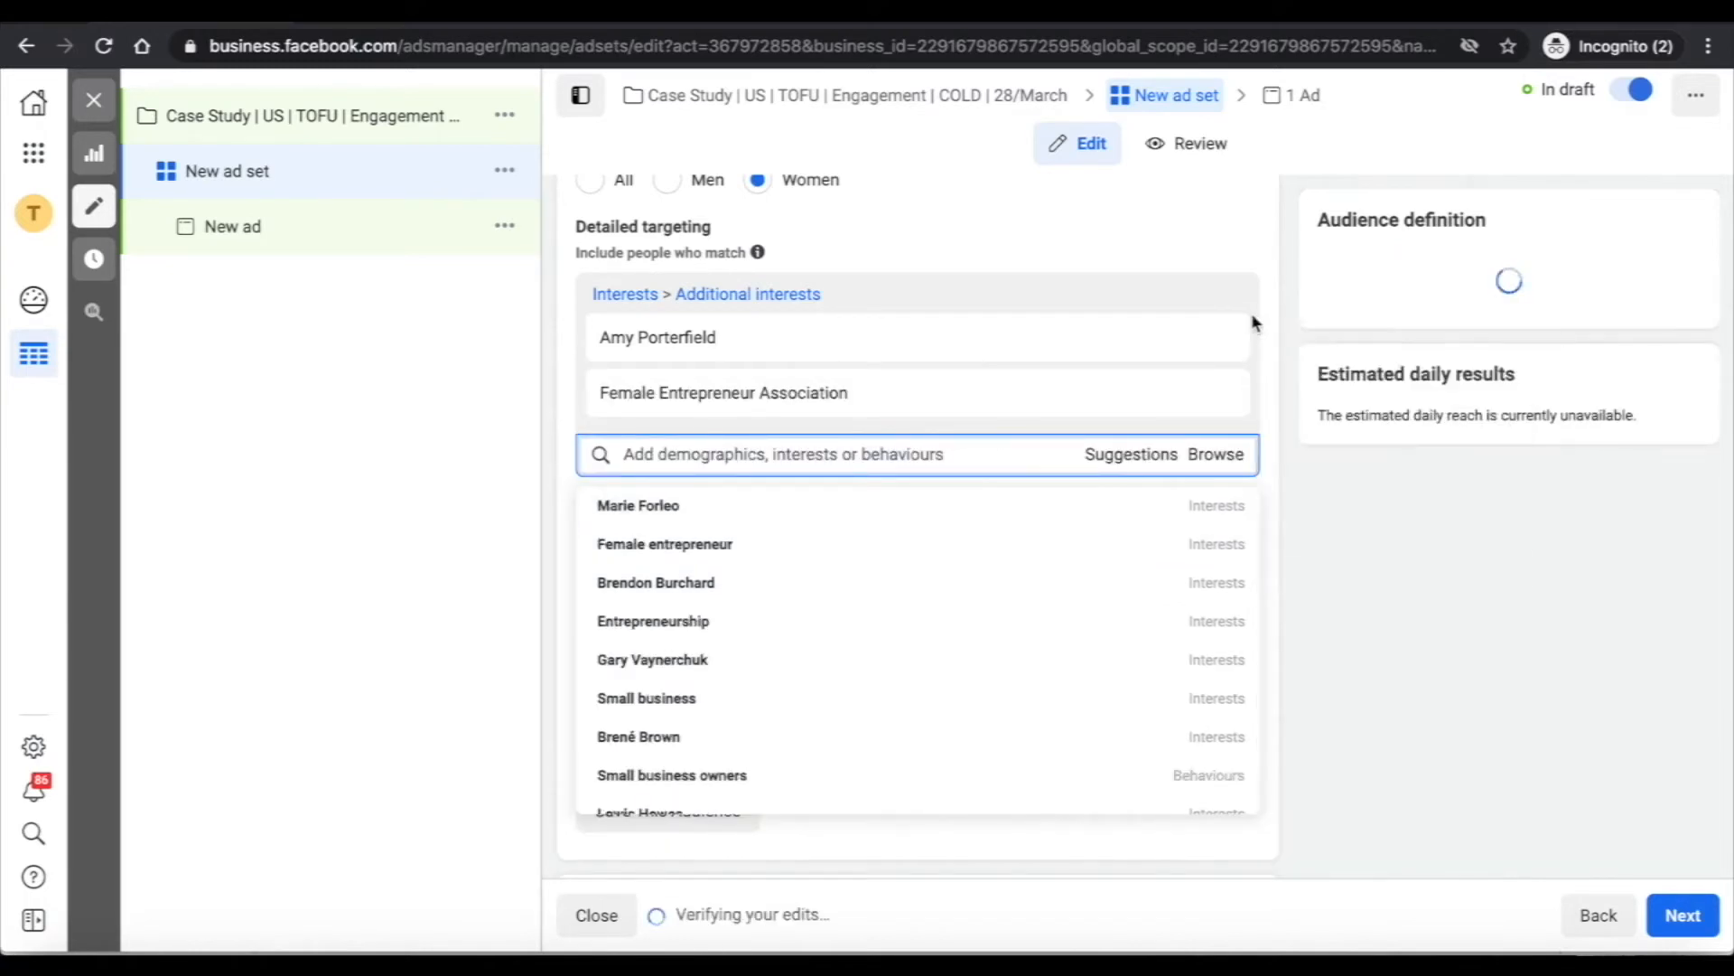
click(1277, 319)
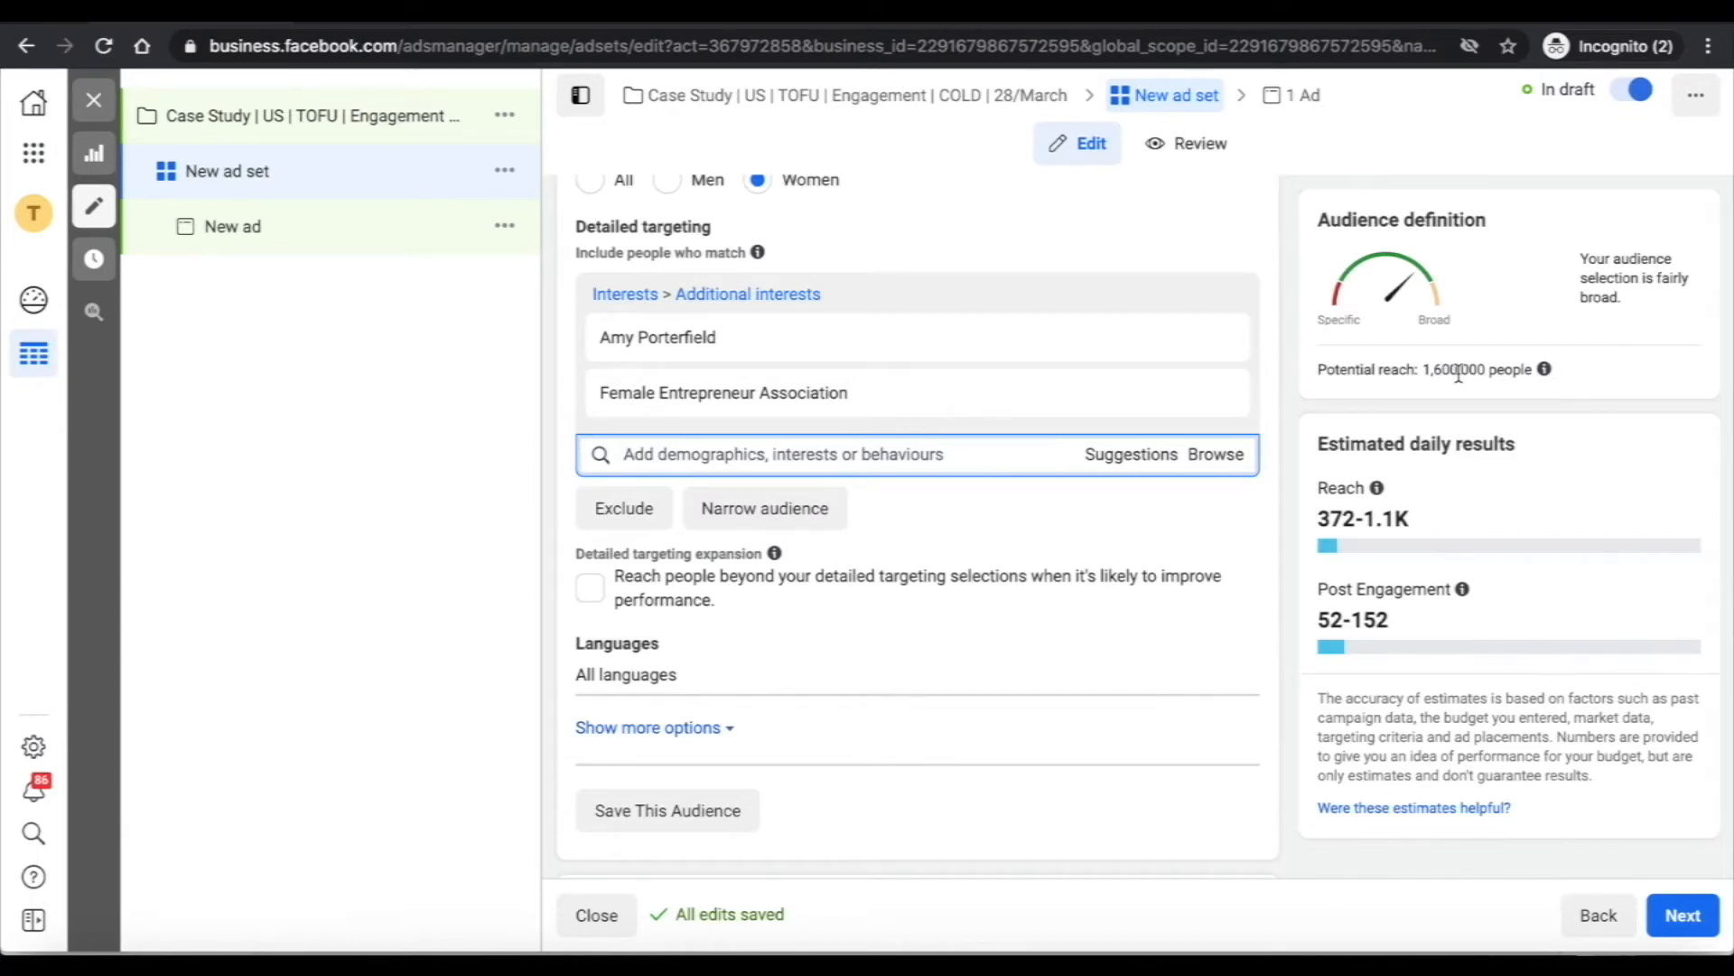
mouse_move(1223, 360)
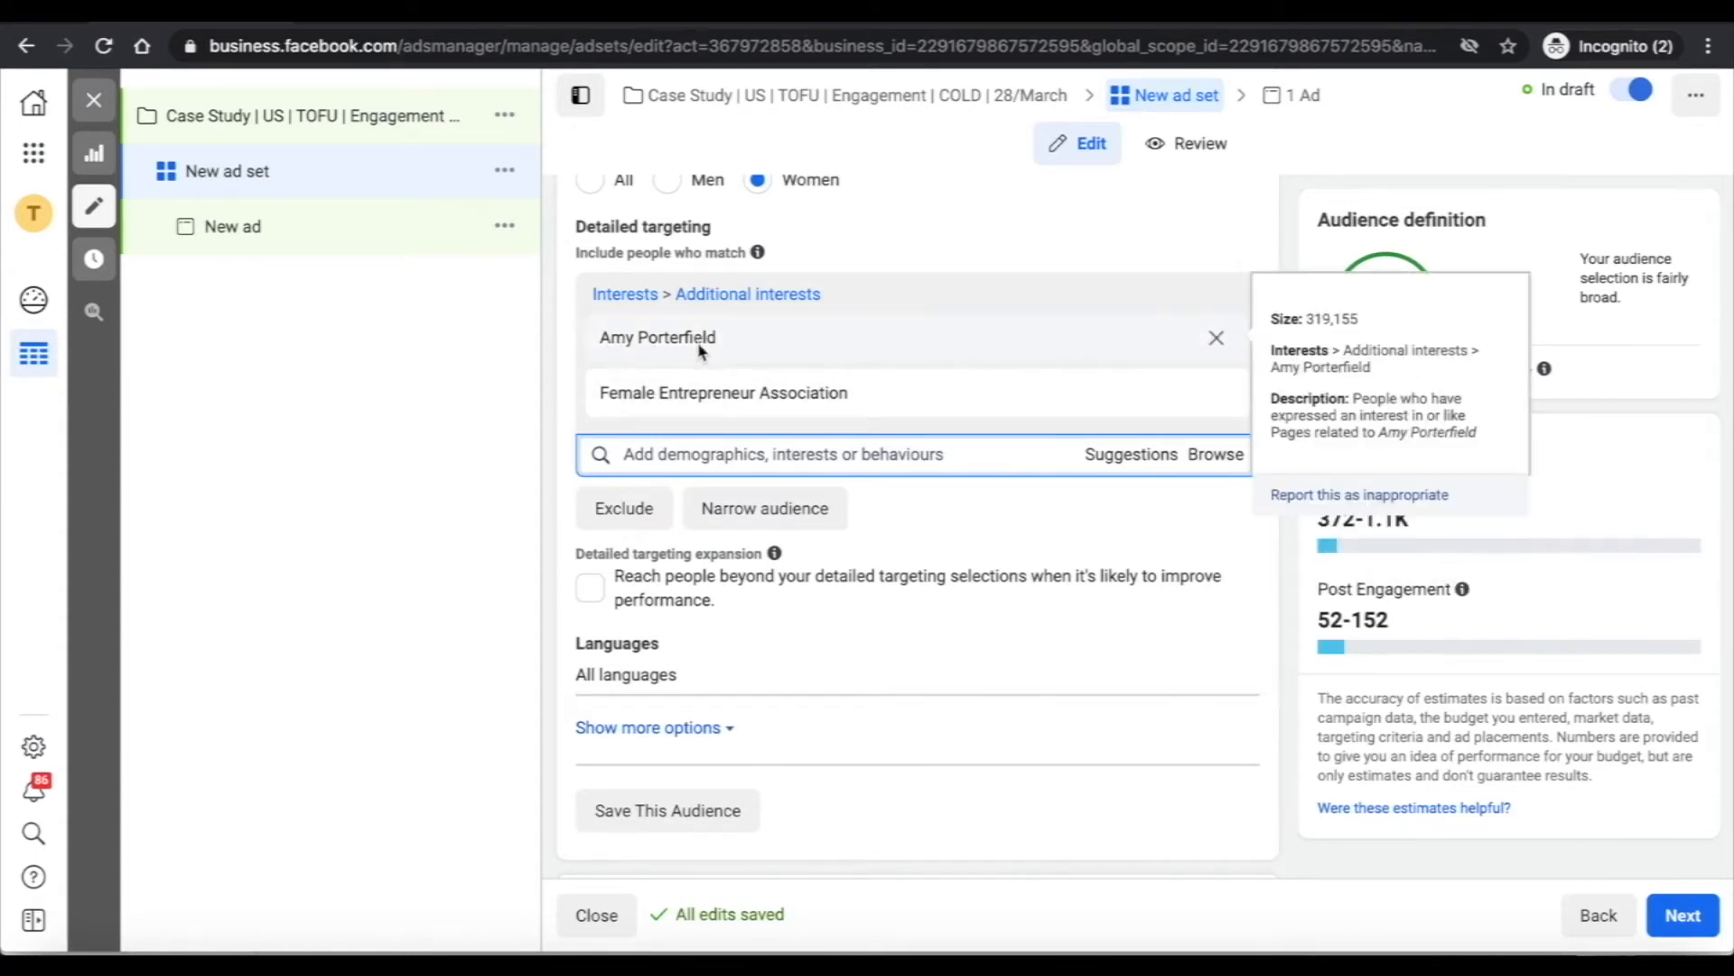
mouse_move(647, 400)
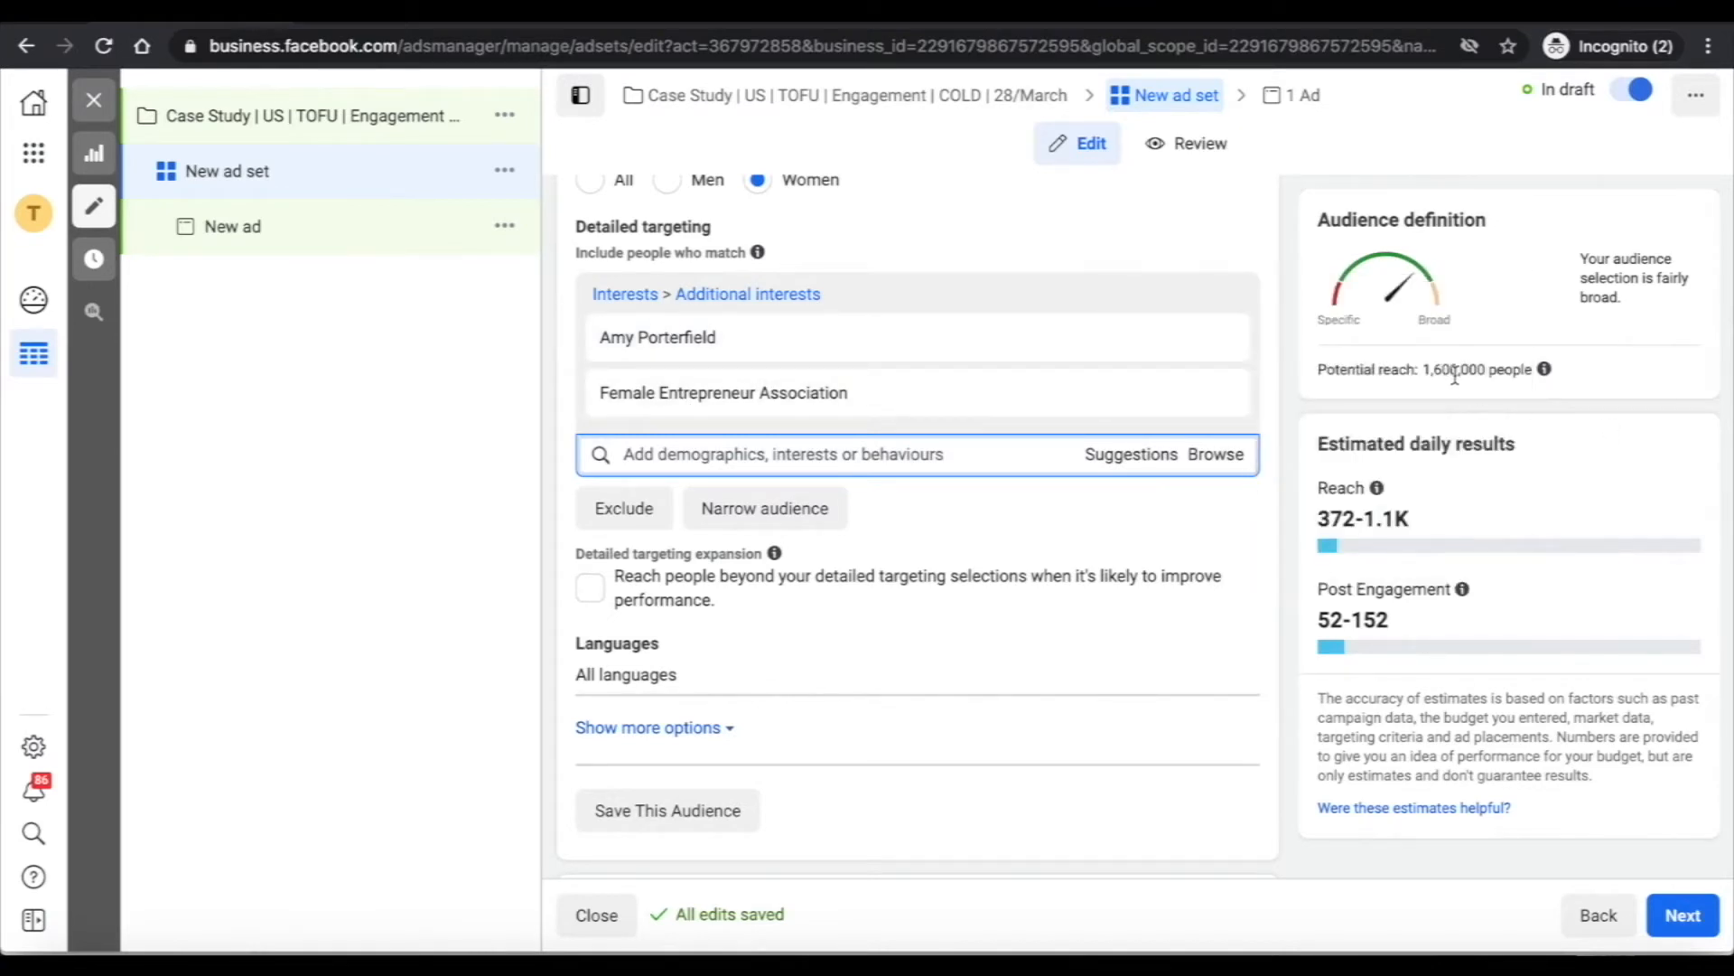
triple_click(1454, 371)
click(1266, 370)
Narrow the audience so people must also match the Entrepreneurship interest, and check the potential reach
click(723, 508)
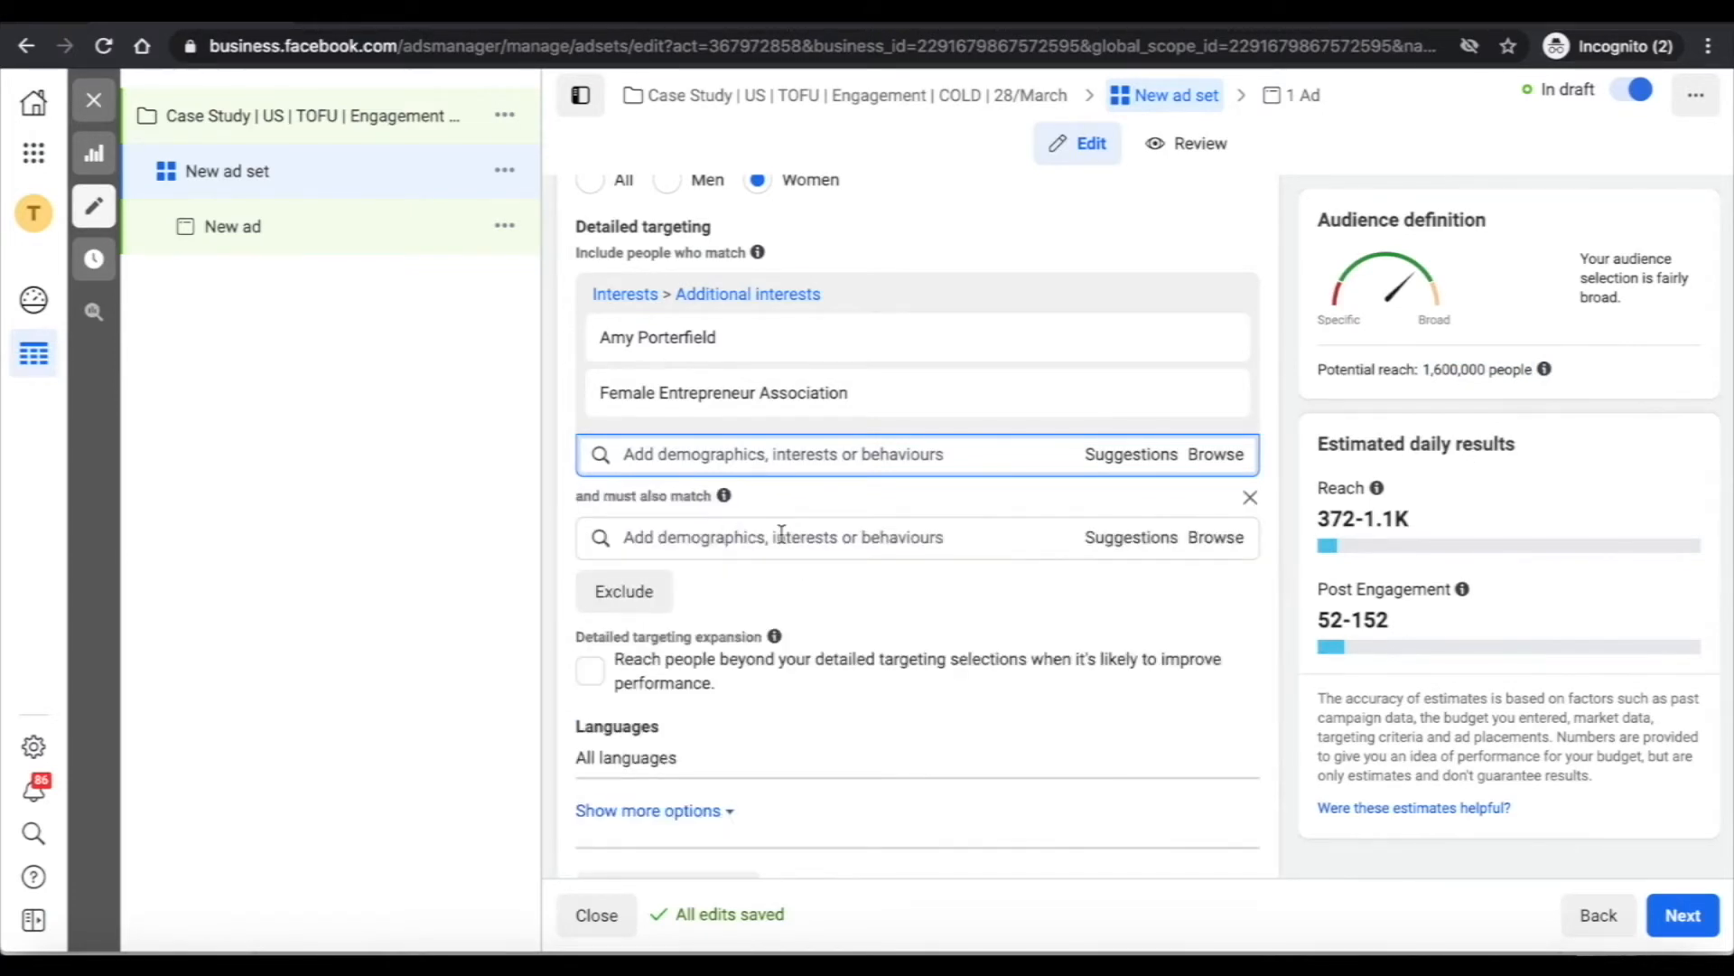
click(782, 534)
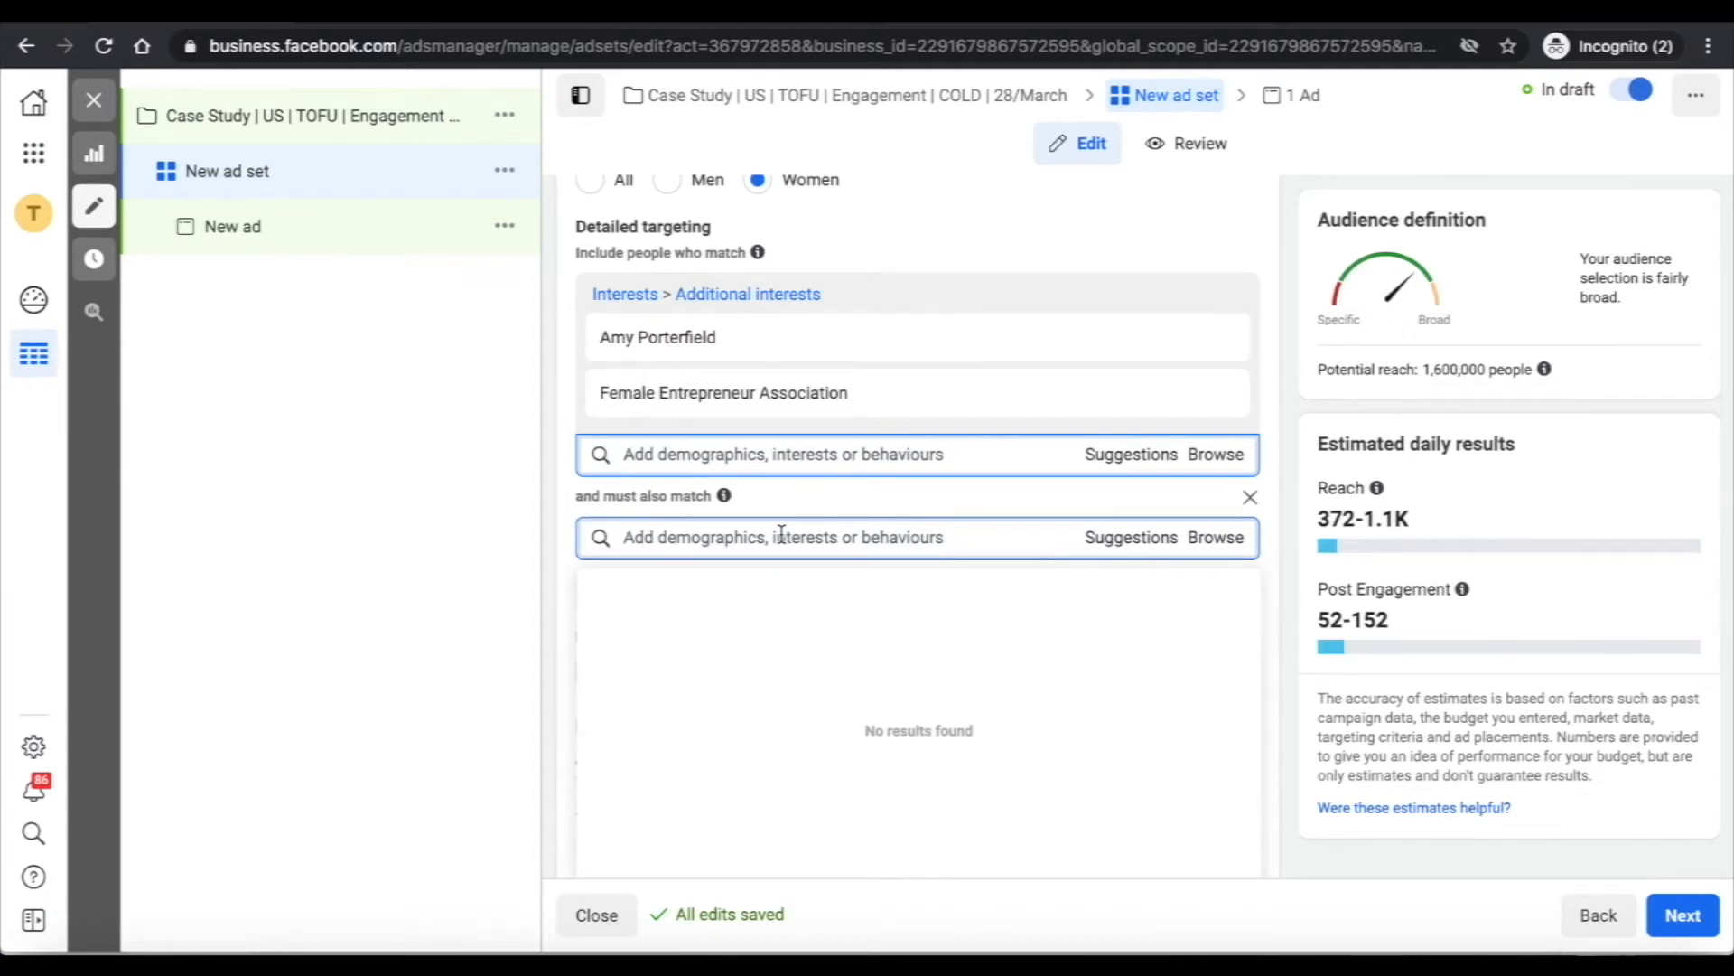
text(entrep)
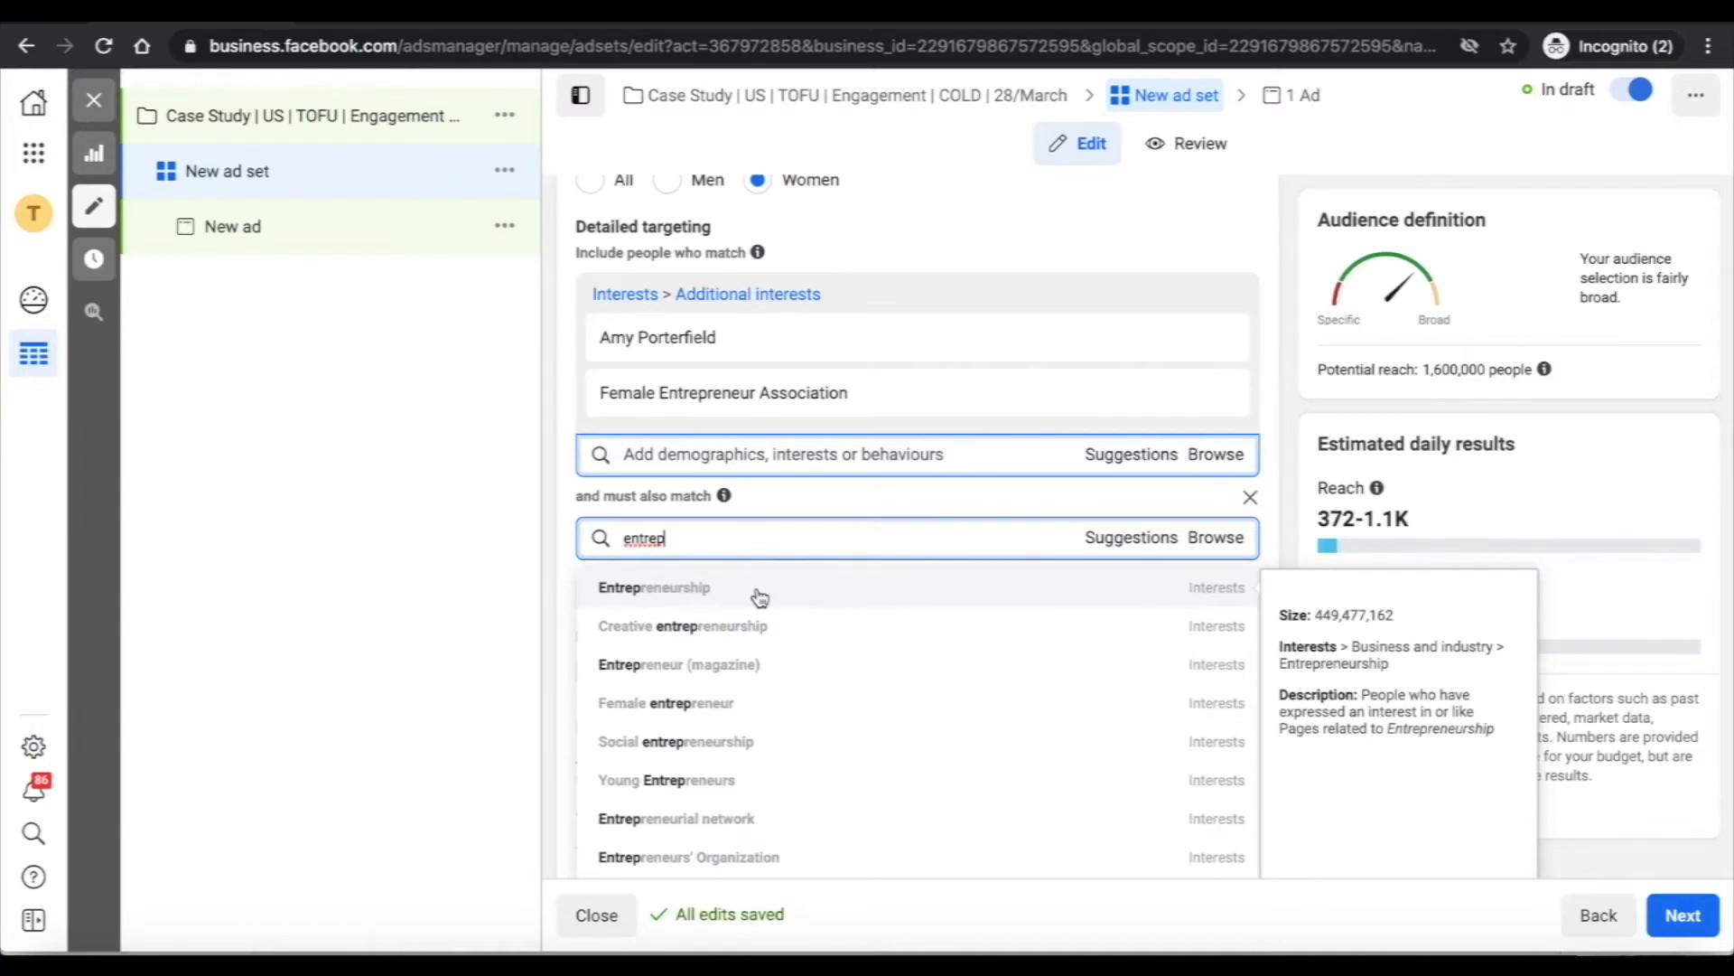
click(759, 597)
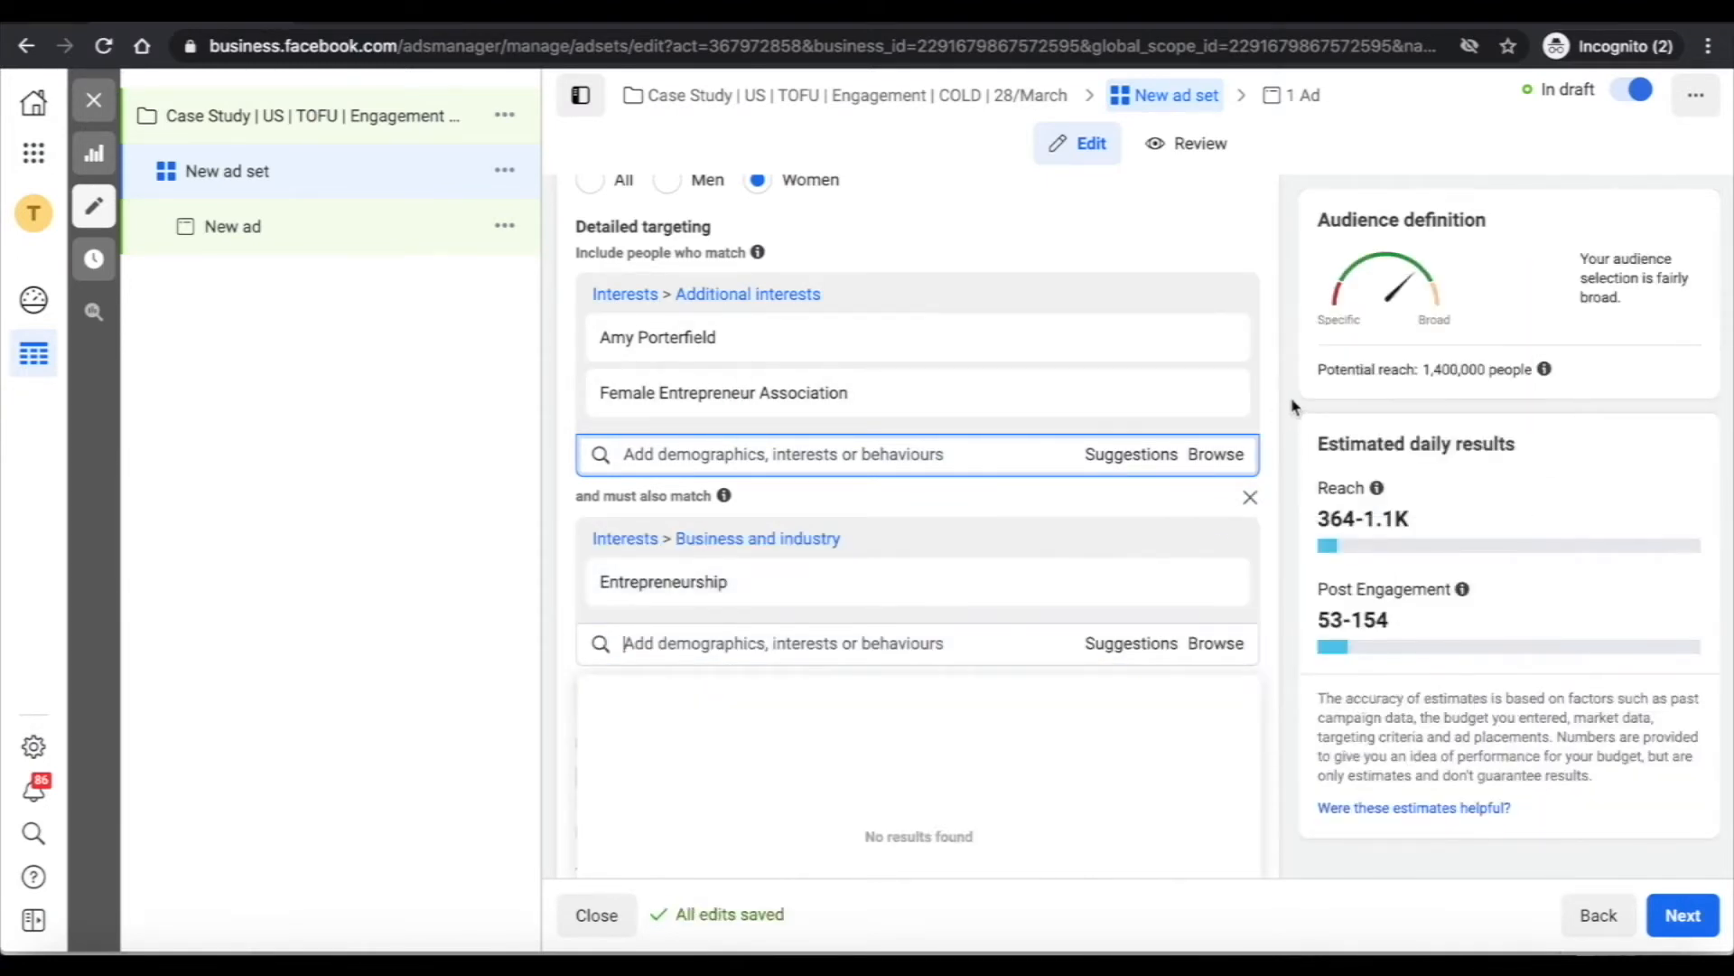
click(1278, 408)
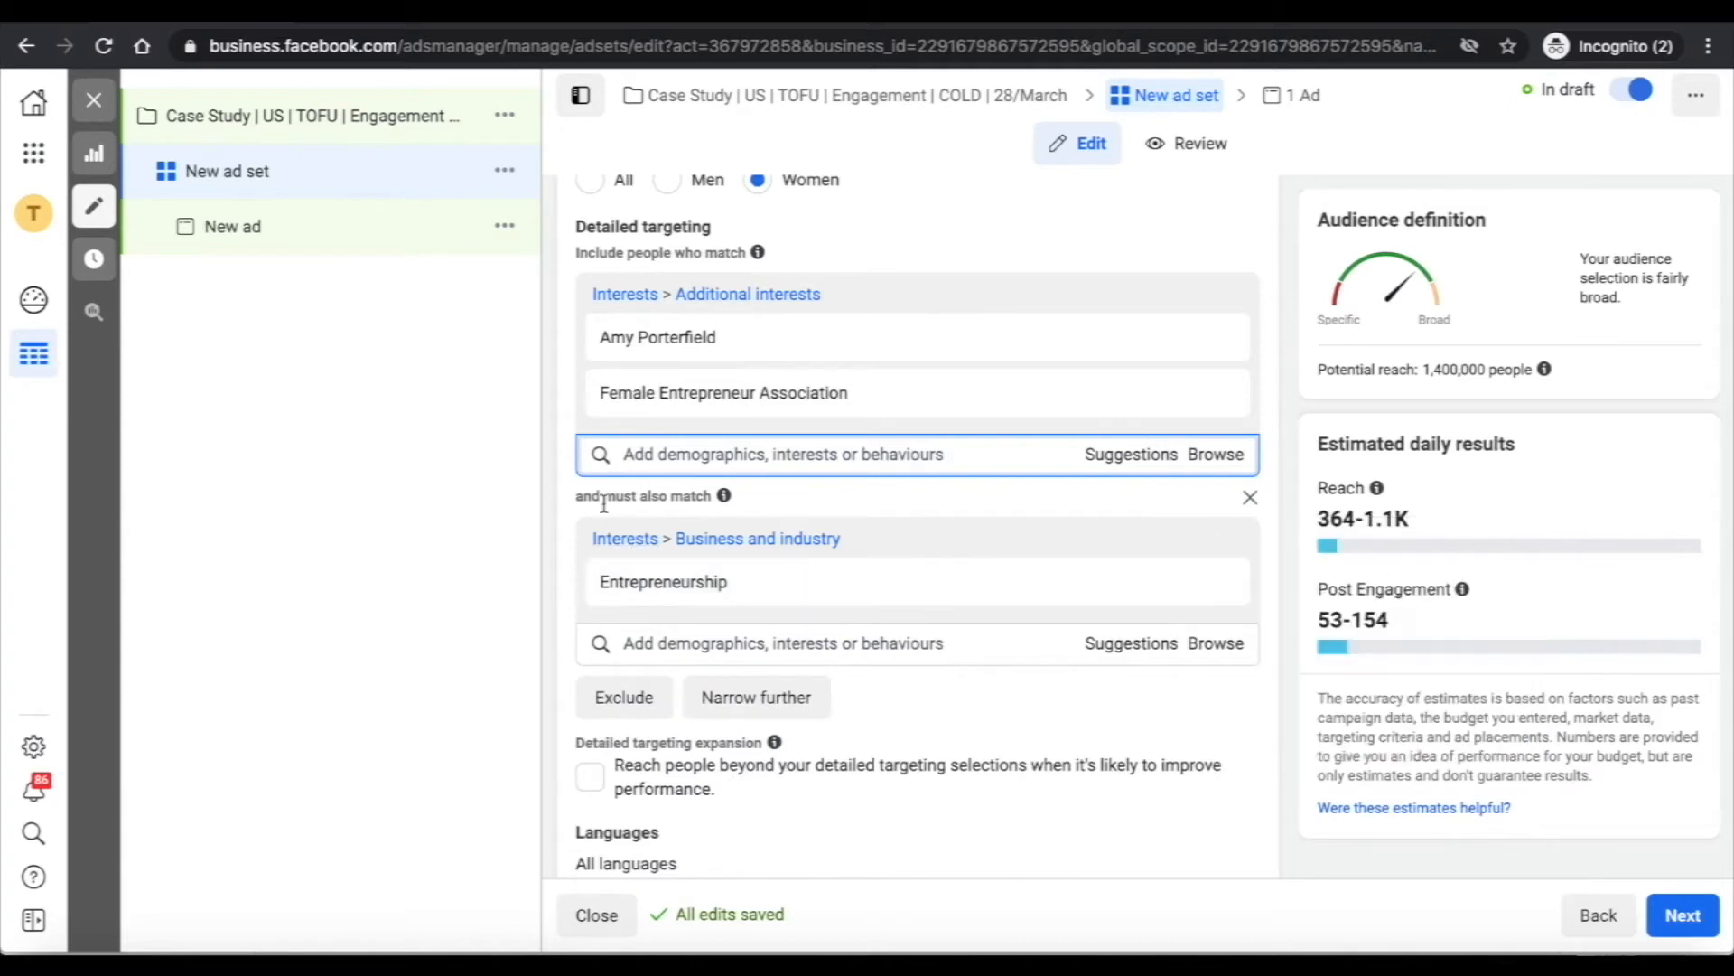
double_click(1440, 368)
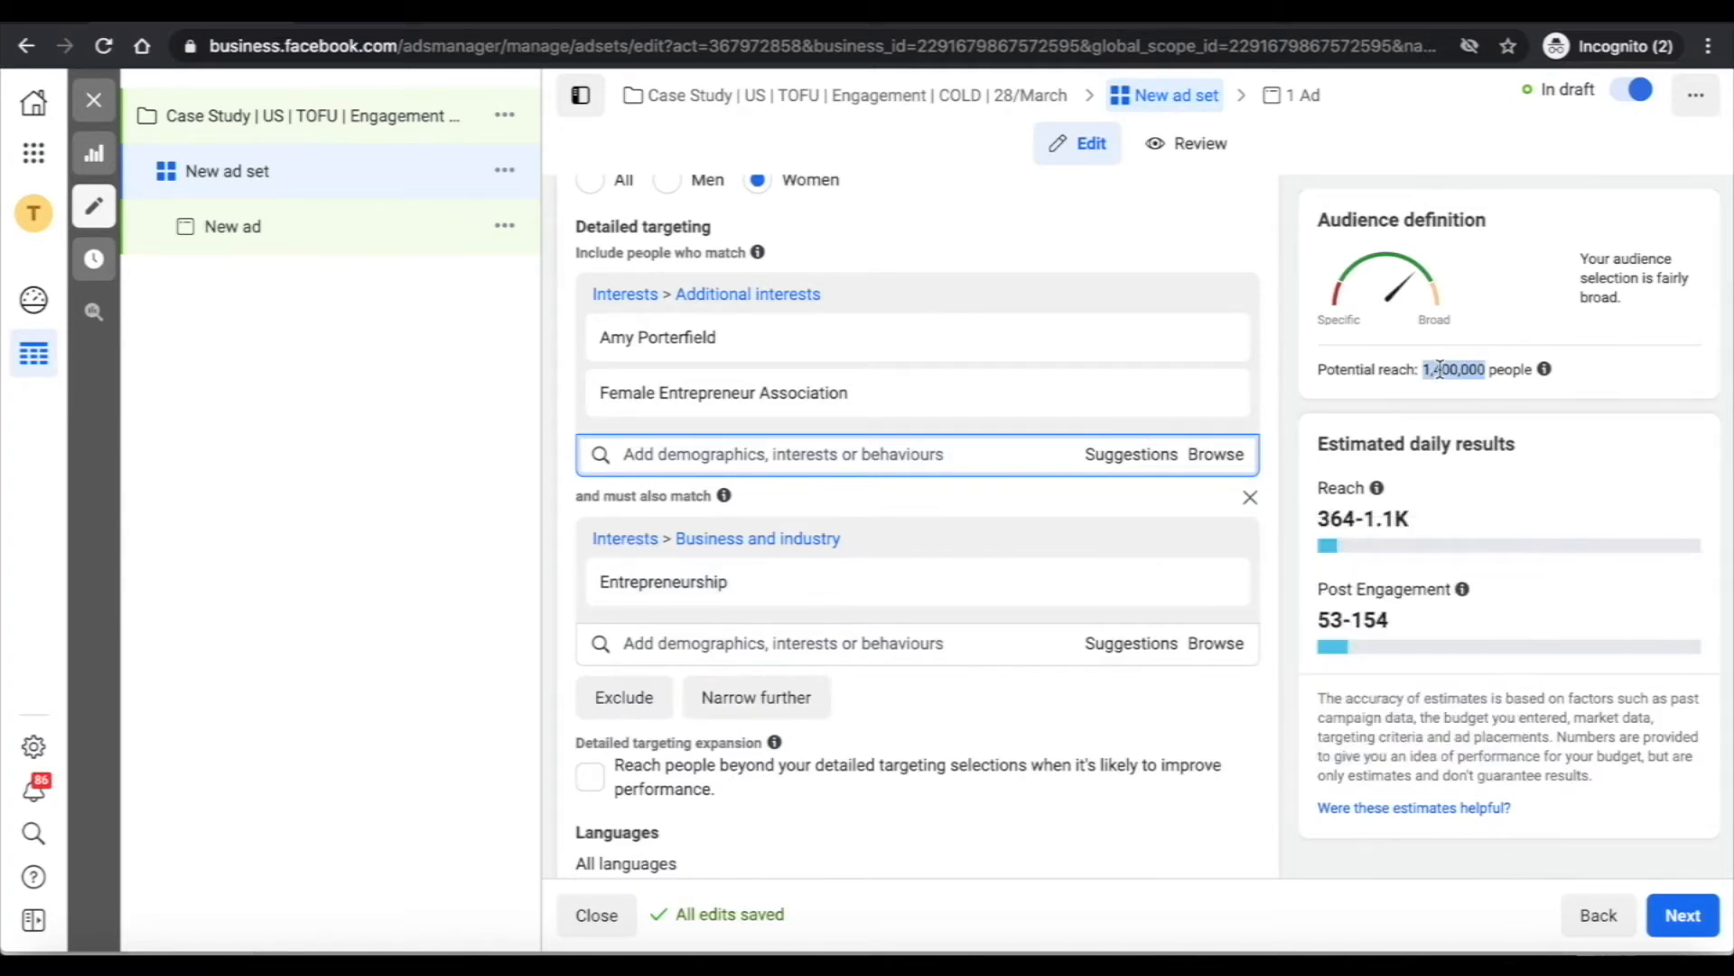
click(1287, 419)
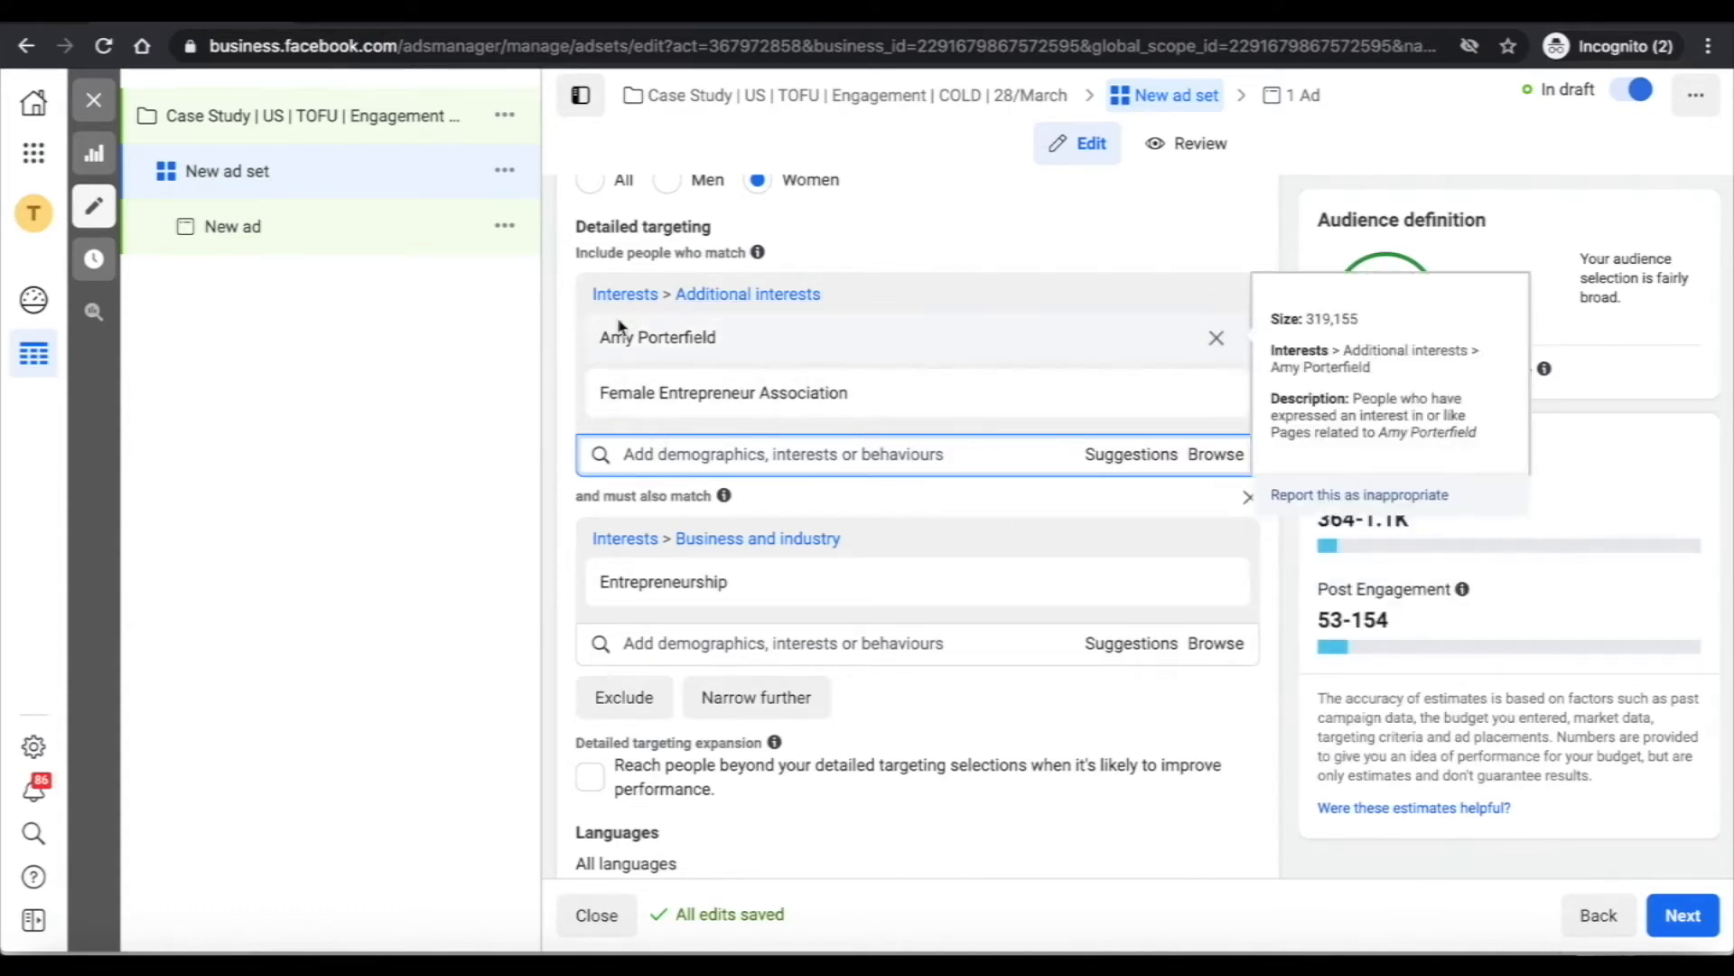
Review the ad set's age range, gender, included interests and must-also-match condition
scroll(849, 326, up, 8)
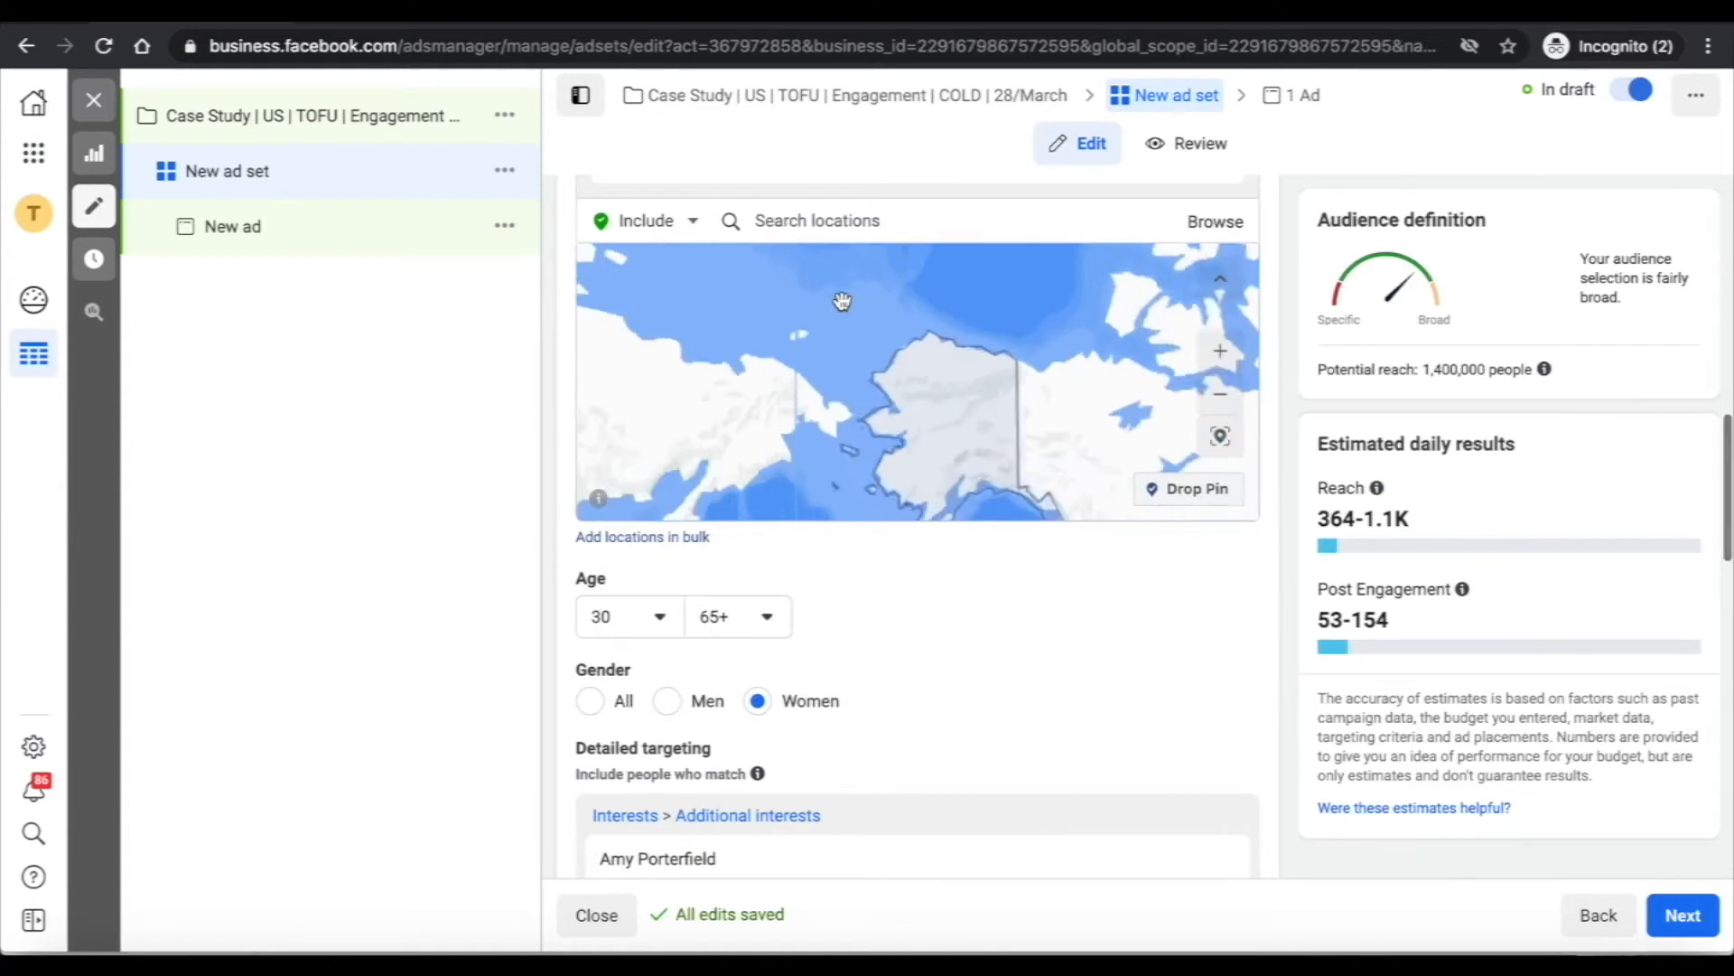
scroll(945, 573, down, 4)
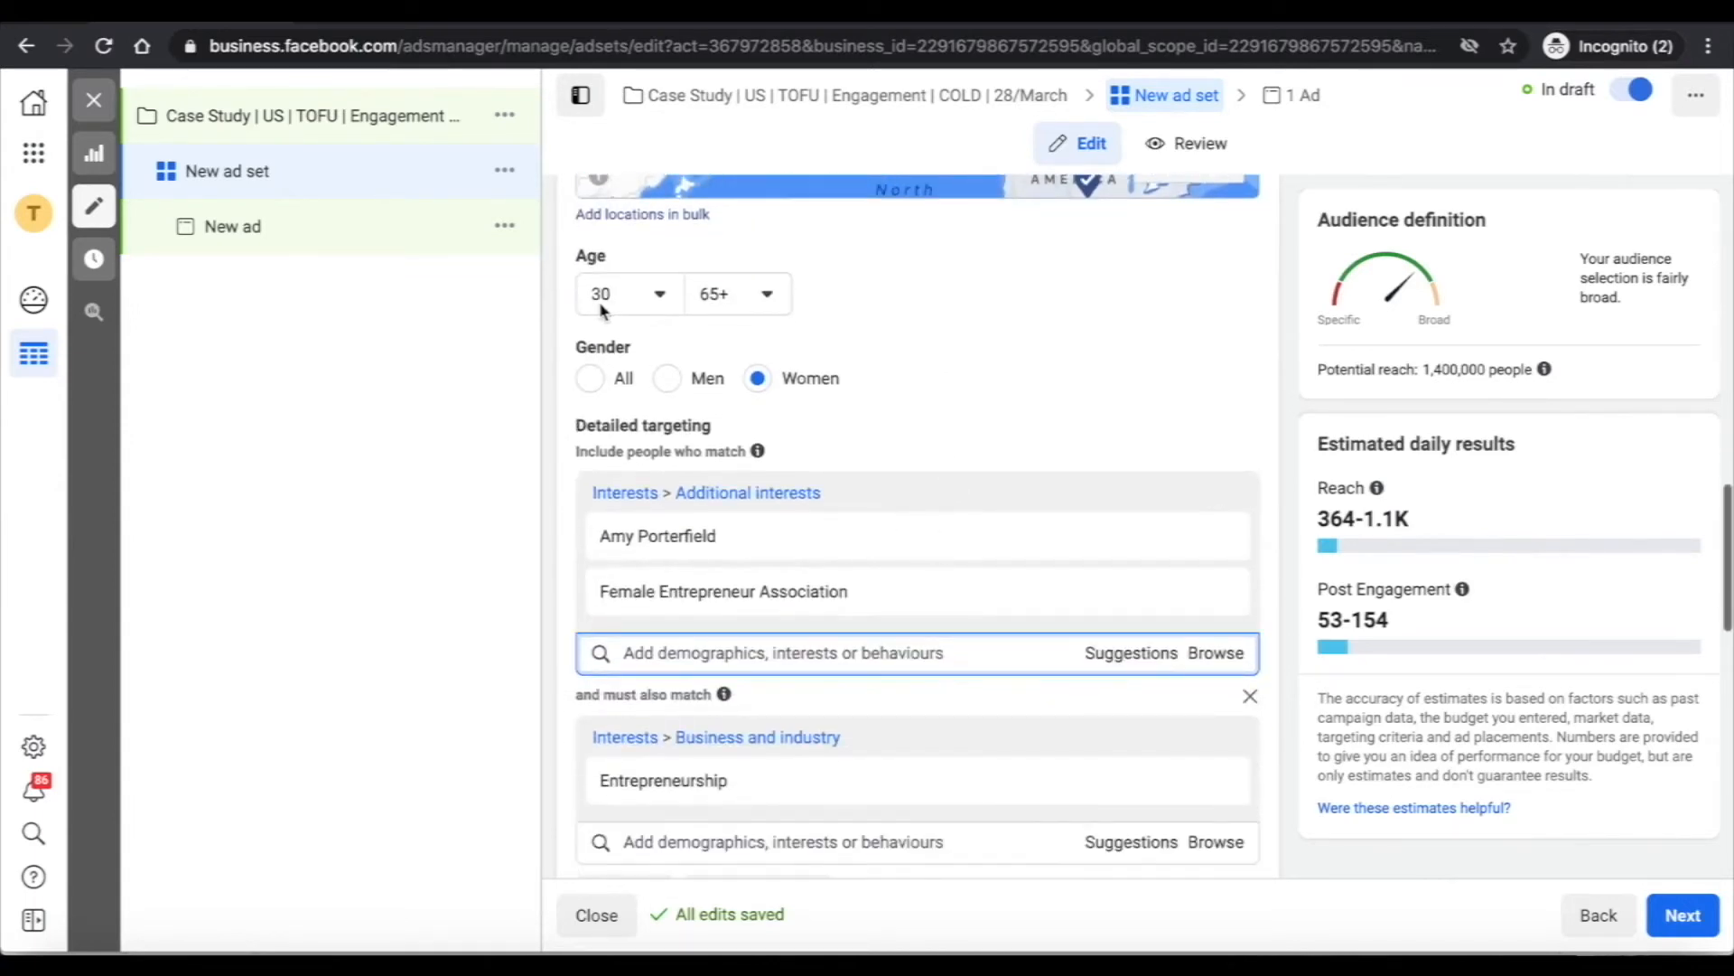
scroll(871, 367, down, 2)
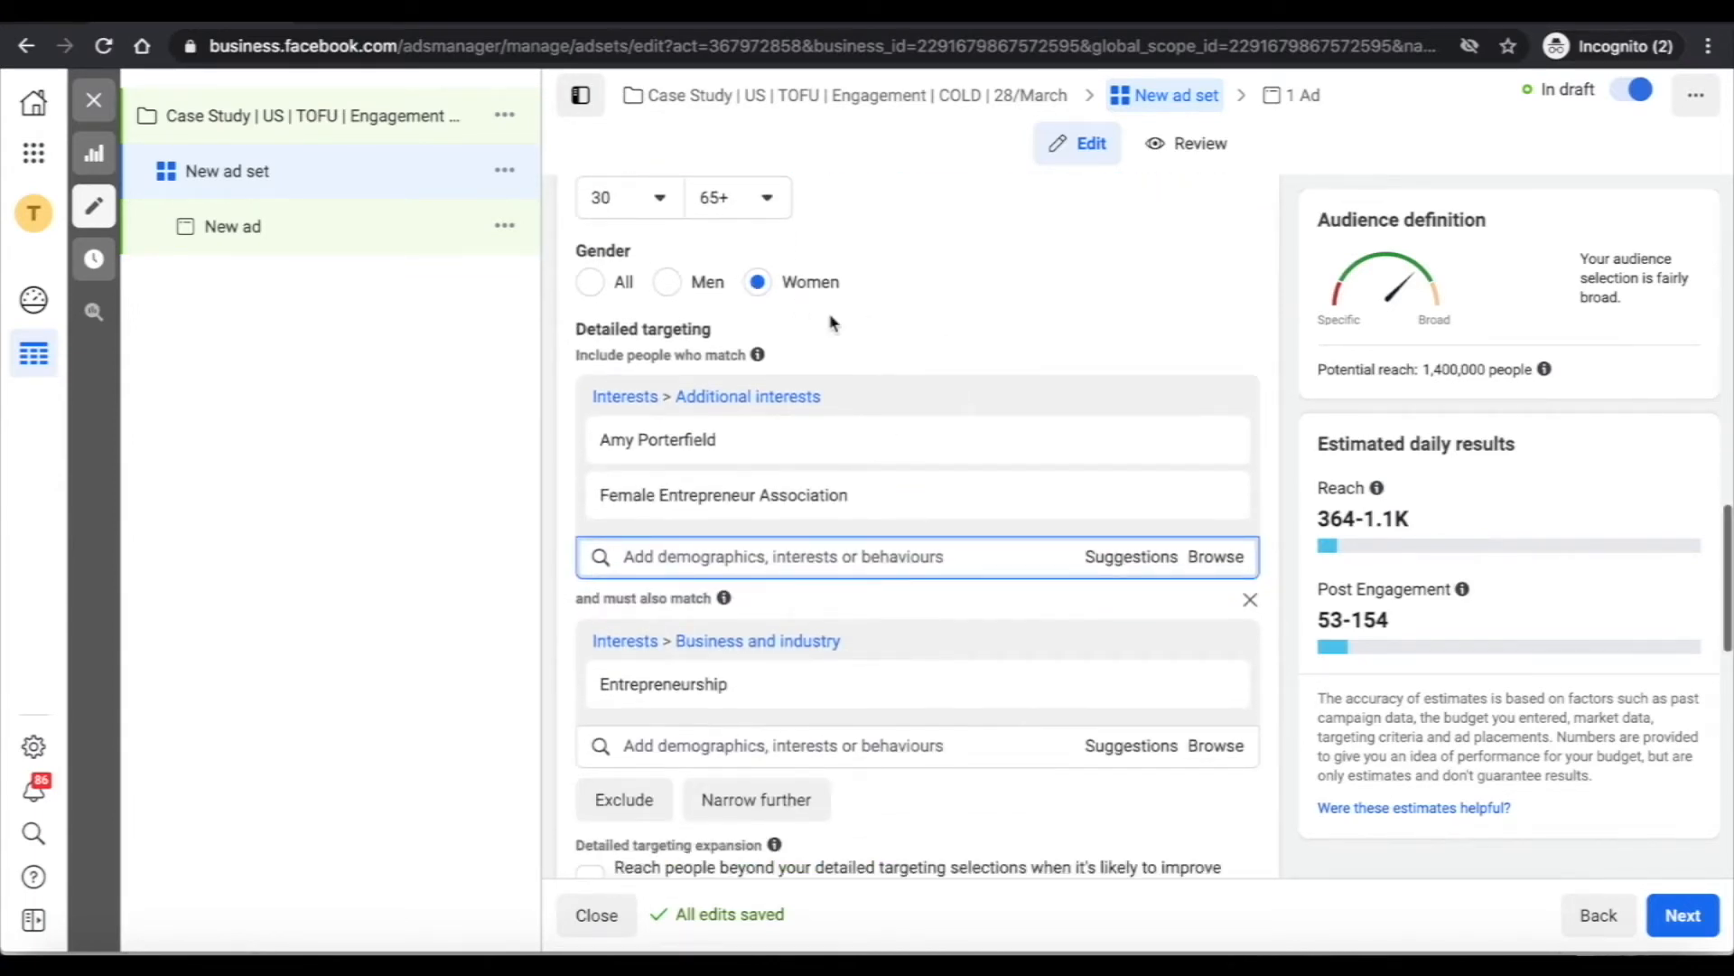
scroll(859, 339, down, 1)
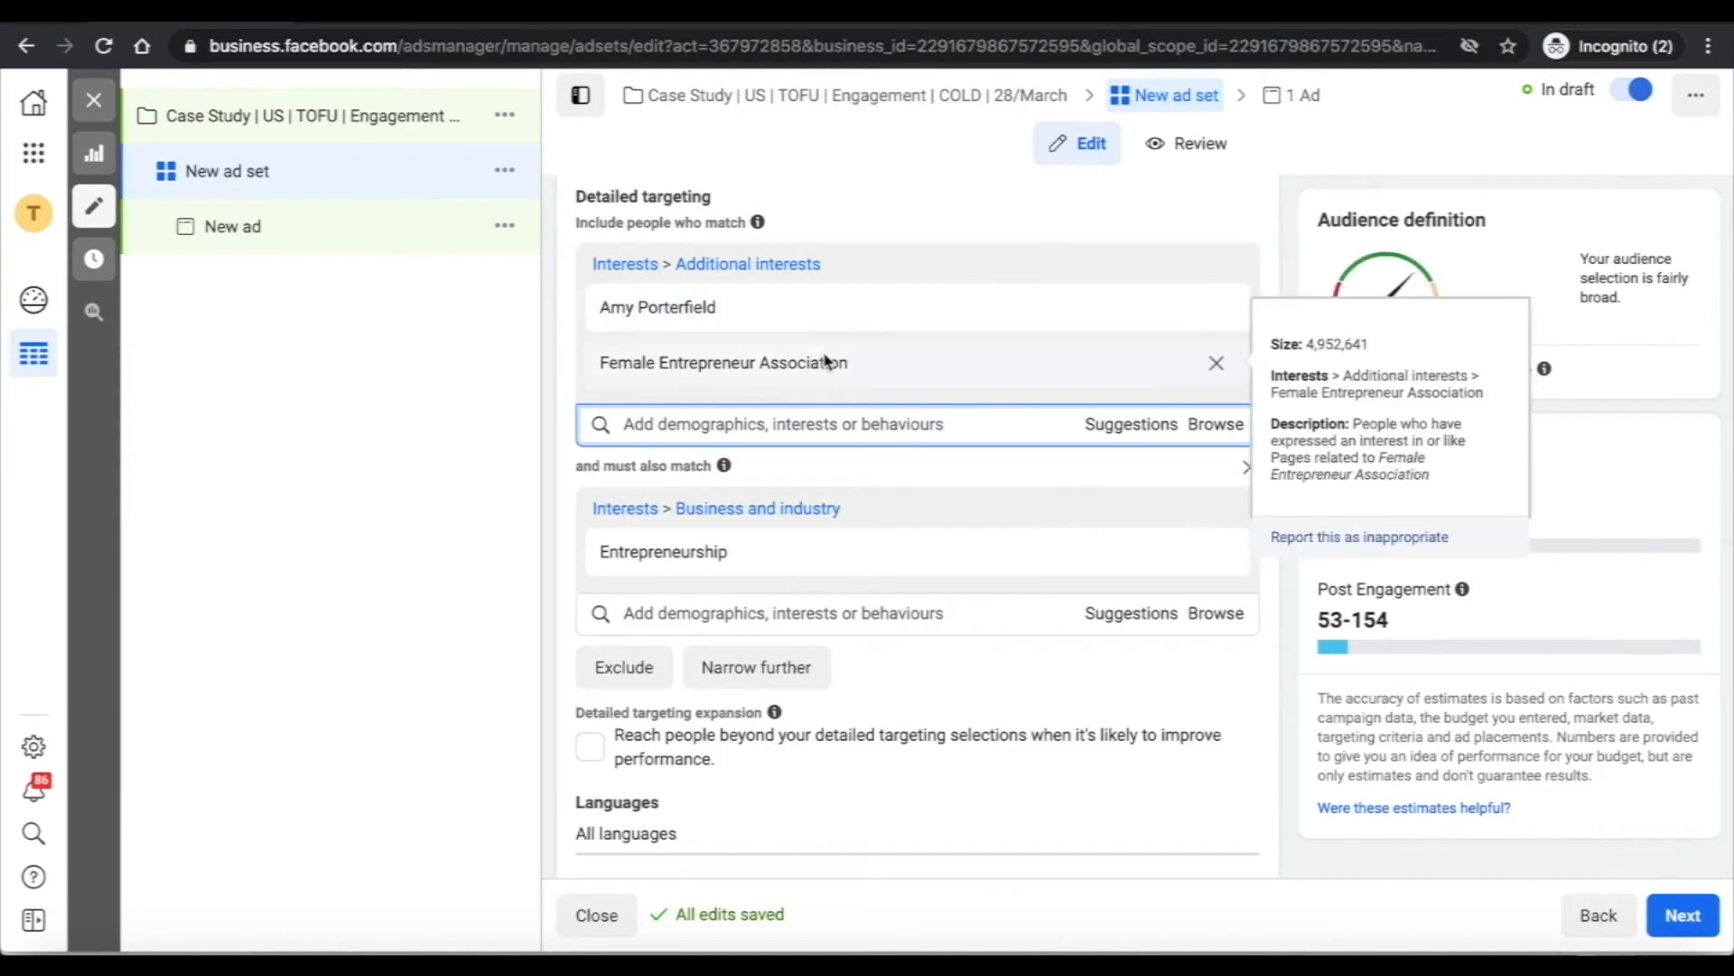
scroll(819, 359, down, 1)
mouse_move(827, 341)
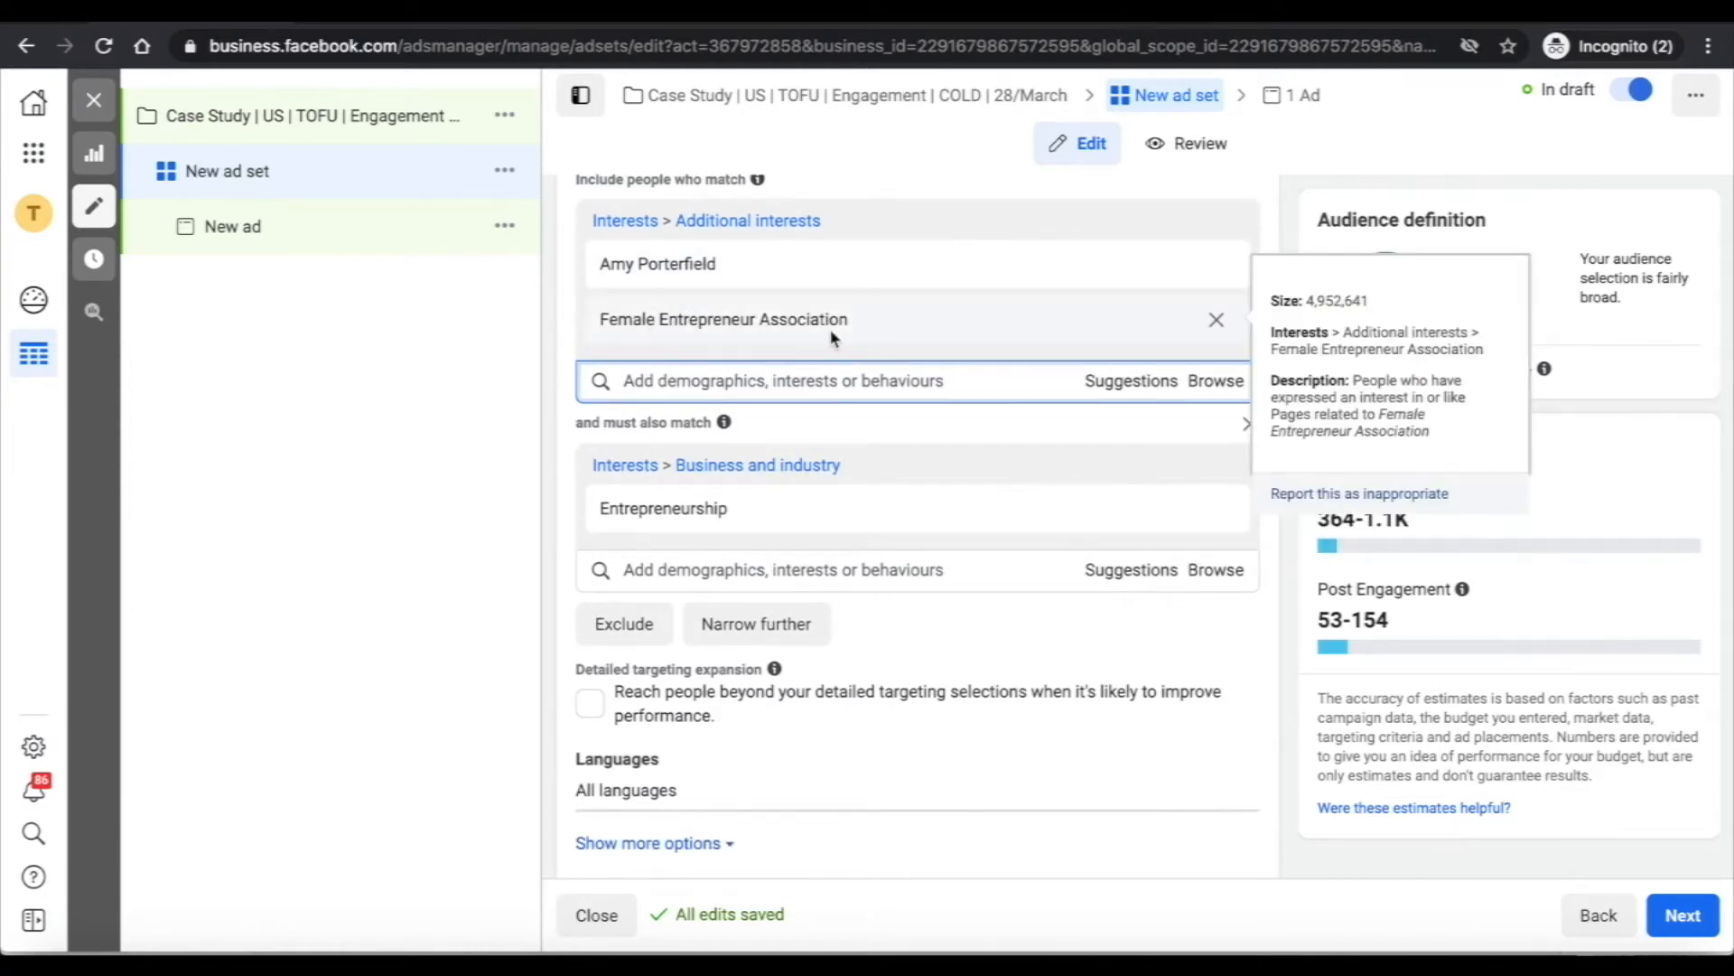
scroll(831, 329, down, 1)
mouse_move(630, 397)
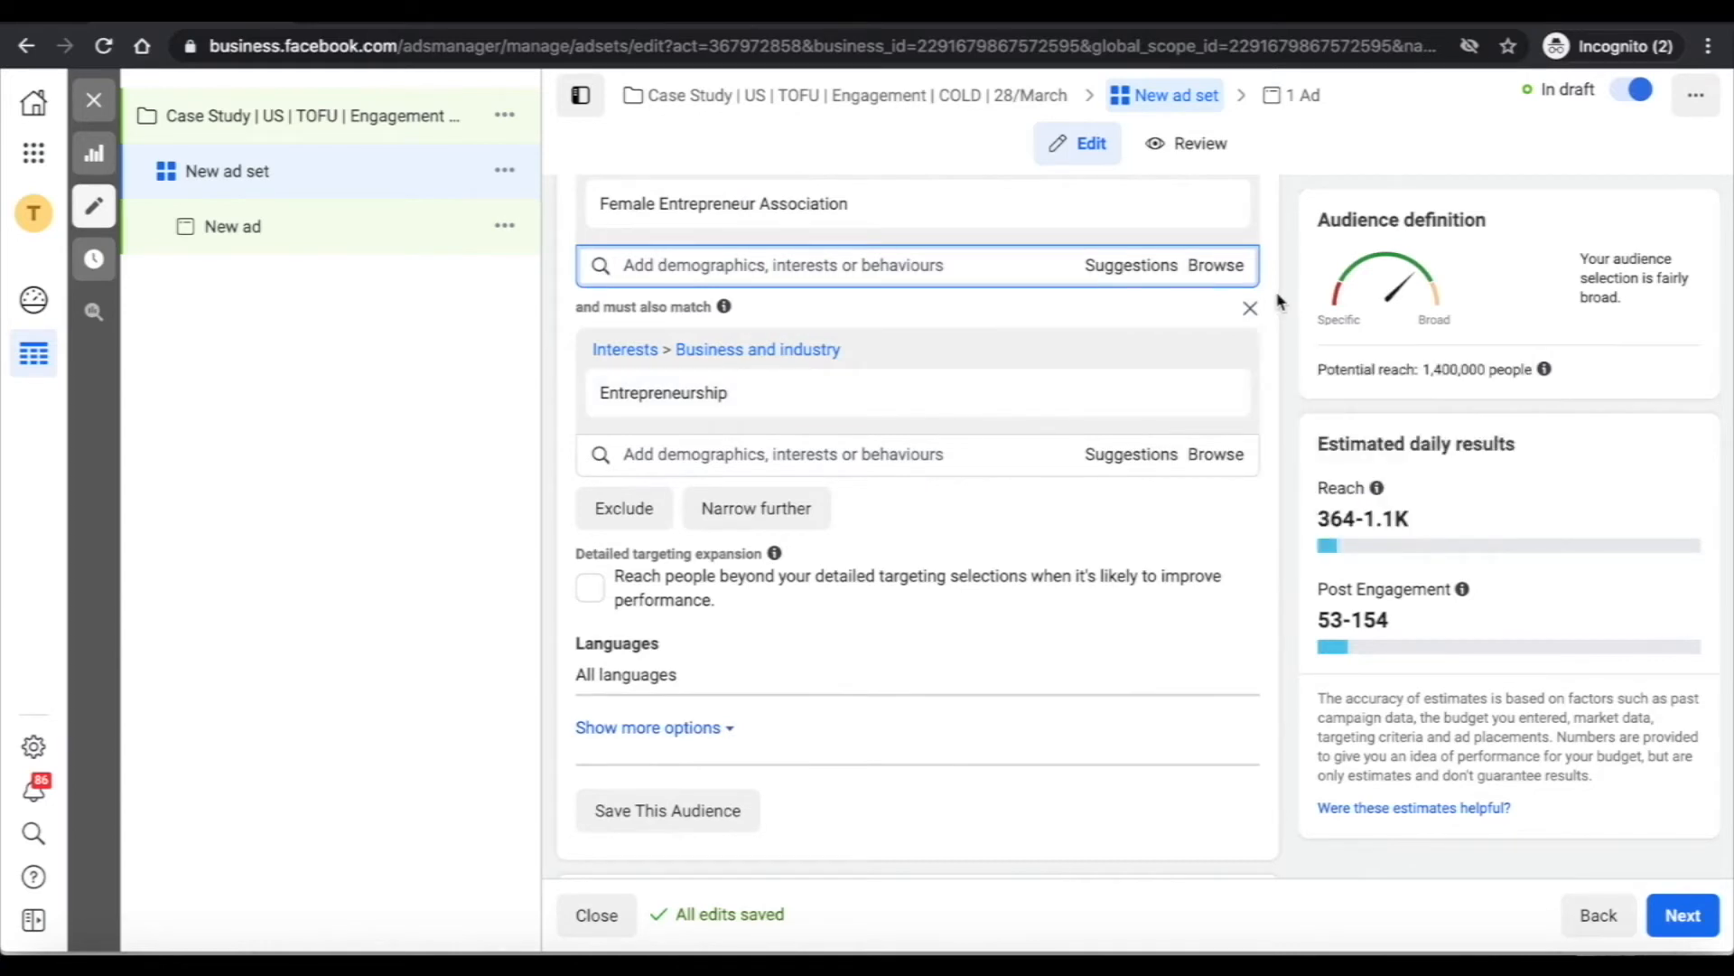
Examine the full audience setup from location to detailed targeting, its potential reach, and the placement and delivery settings
scroll(1277, 299, up, 10)
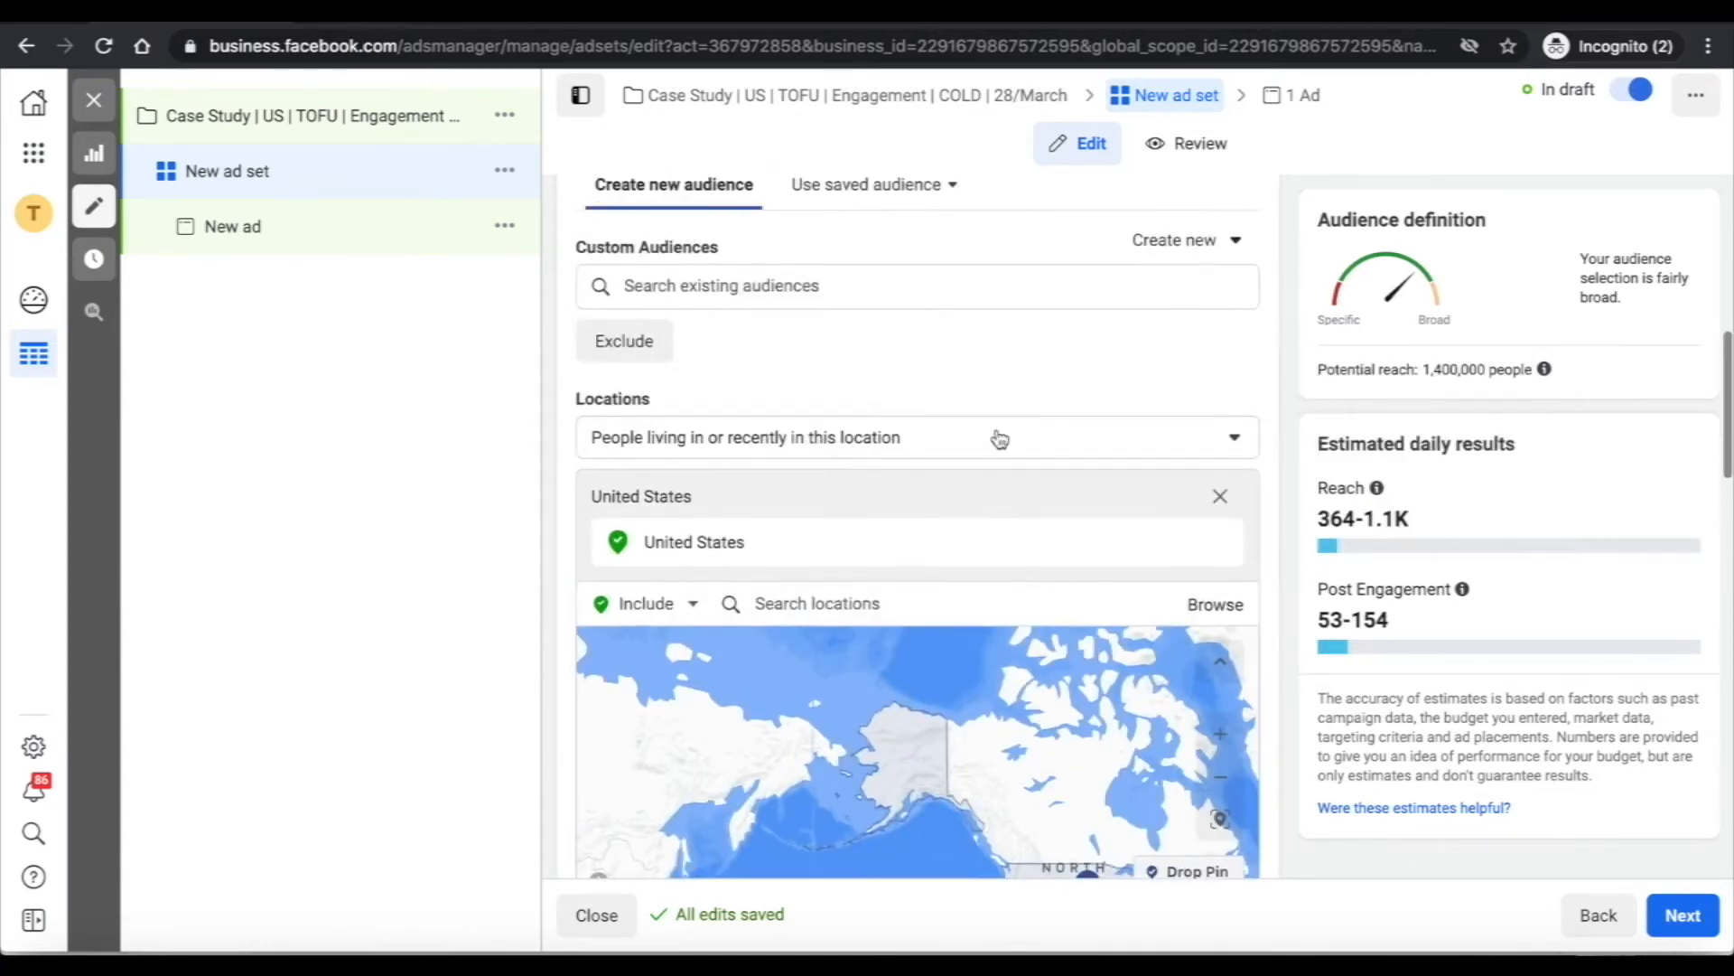
scroll(1297, 348, down, 4)
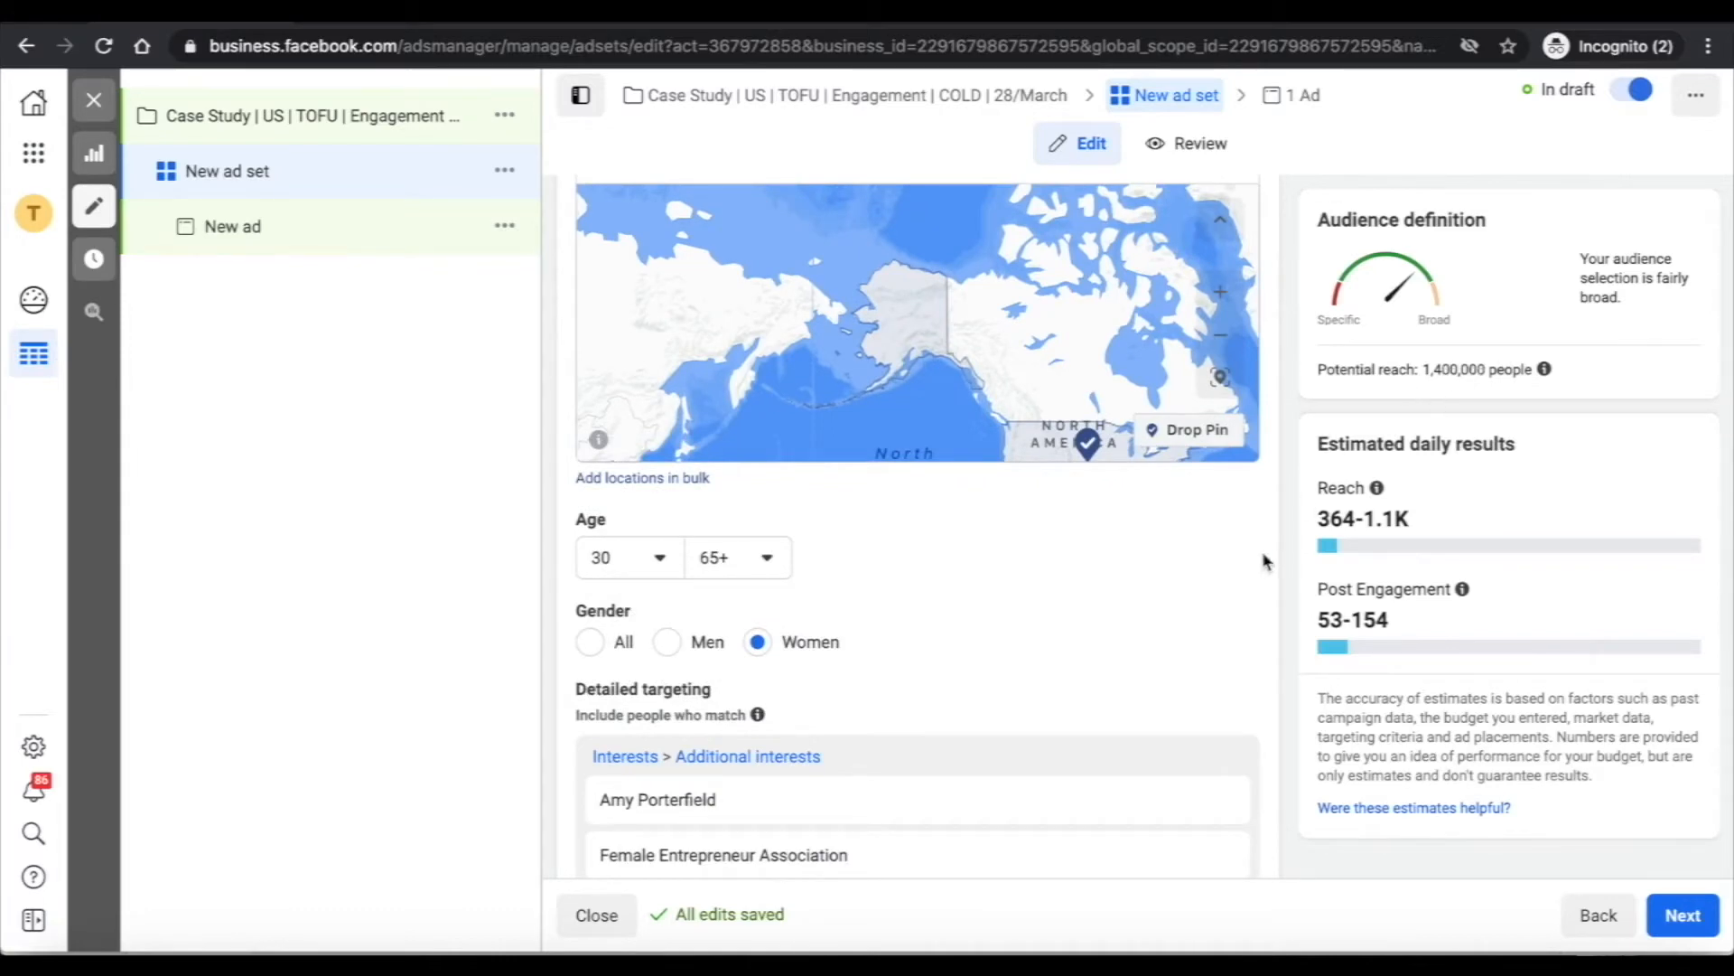
scroll(1263, 560, down, 10)
scroll(1262, 560, up, 3)
scroll(1263, 560, down, 5)
scroll(1263, 560, up, 15)
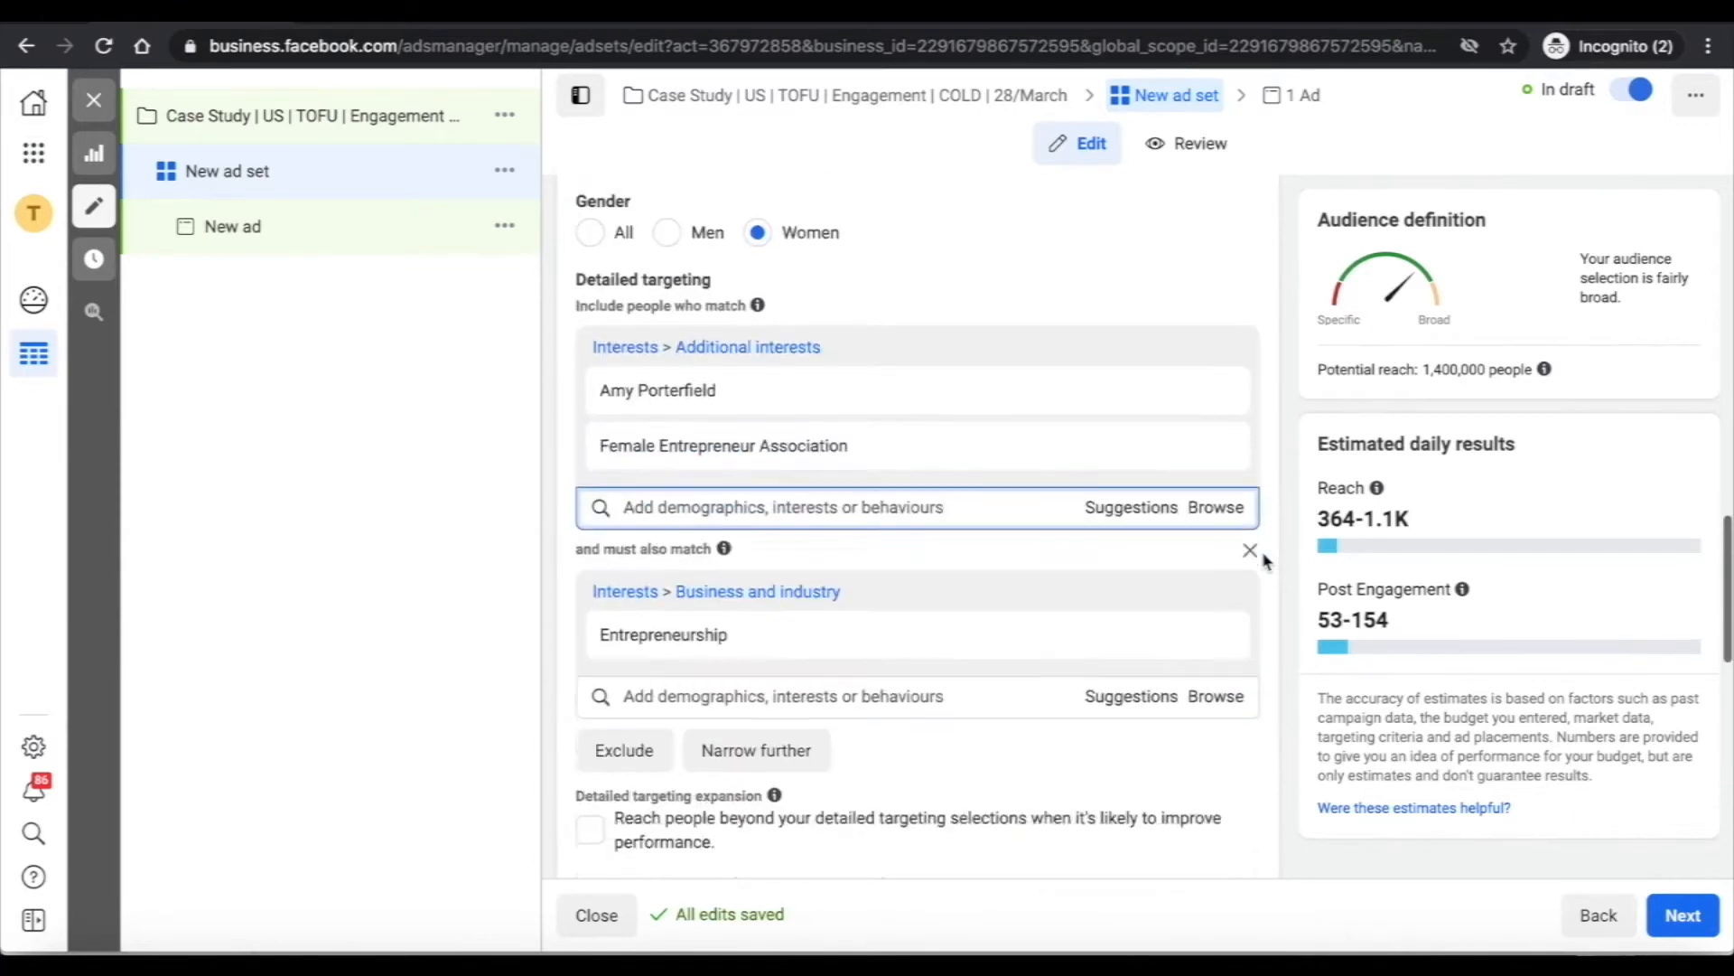
scroll(1263, 560, up, 2)
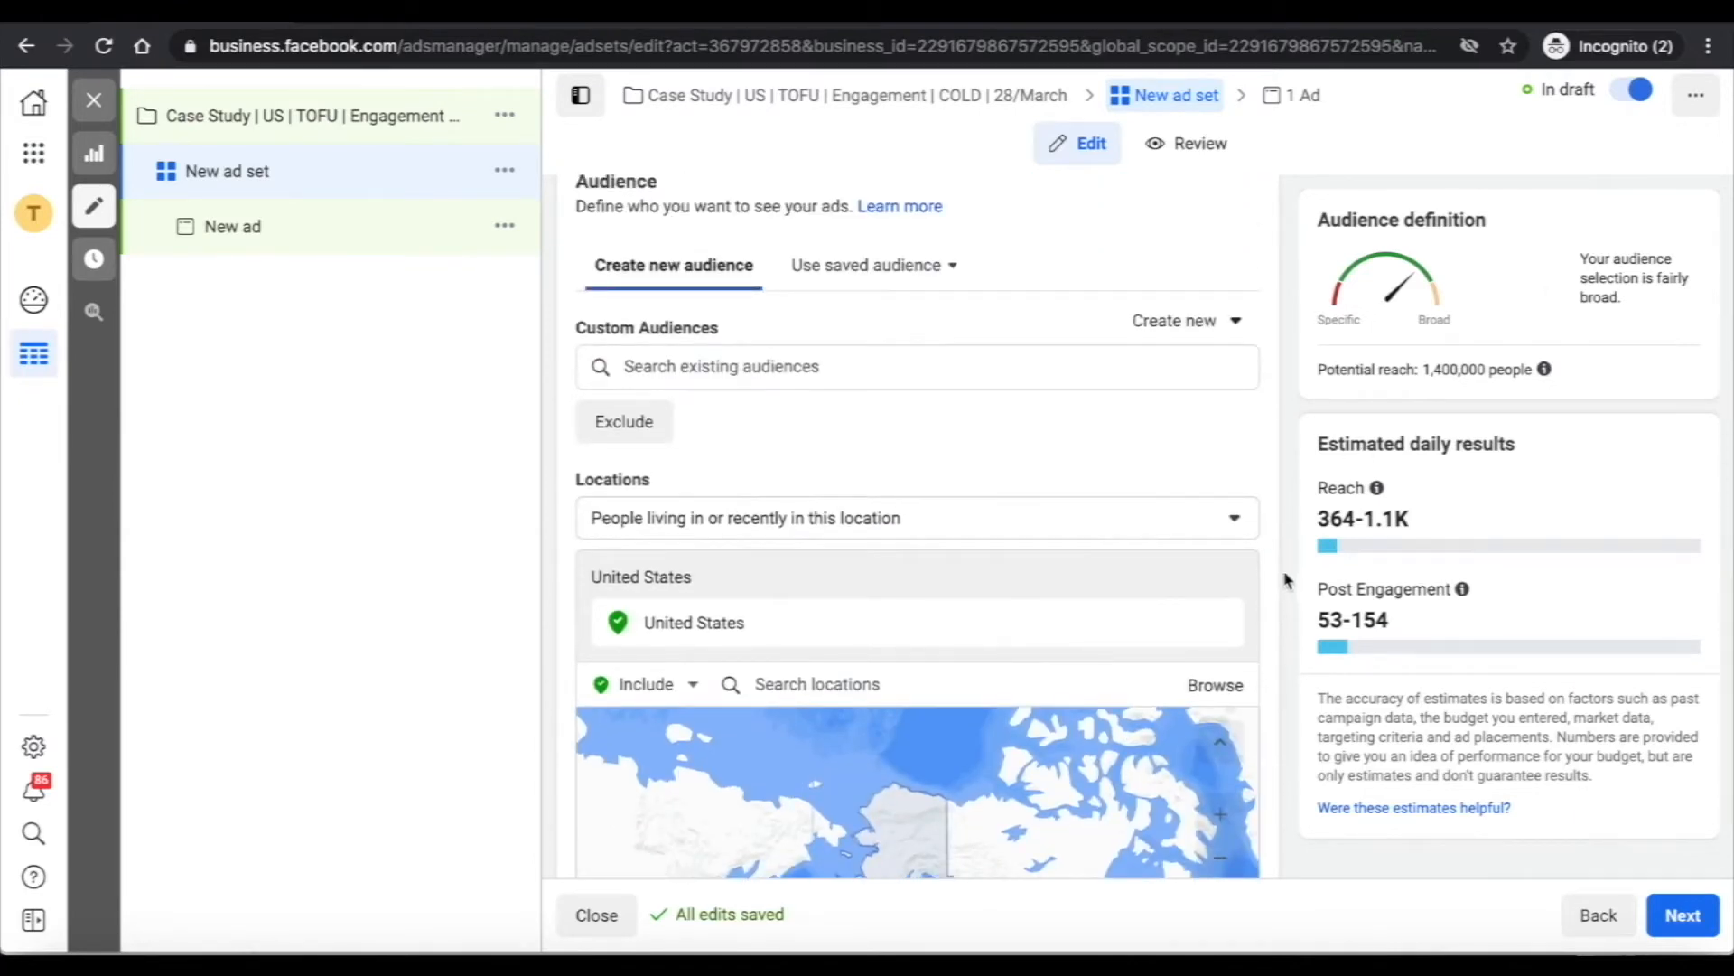
triple_click(1459, 369)
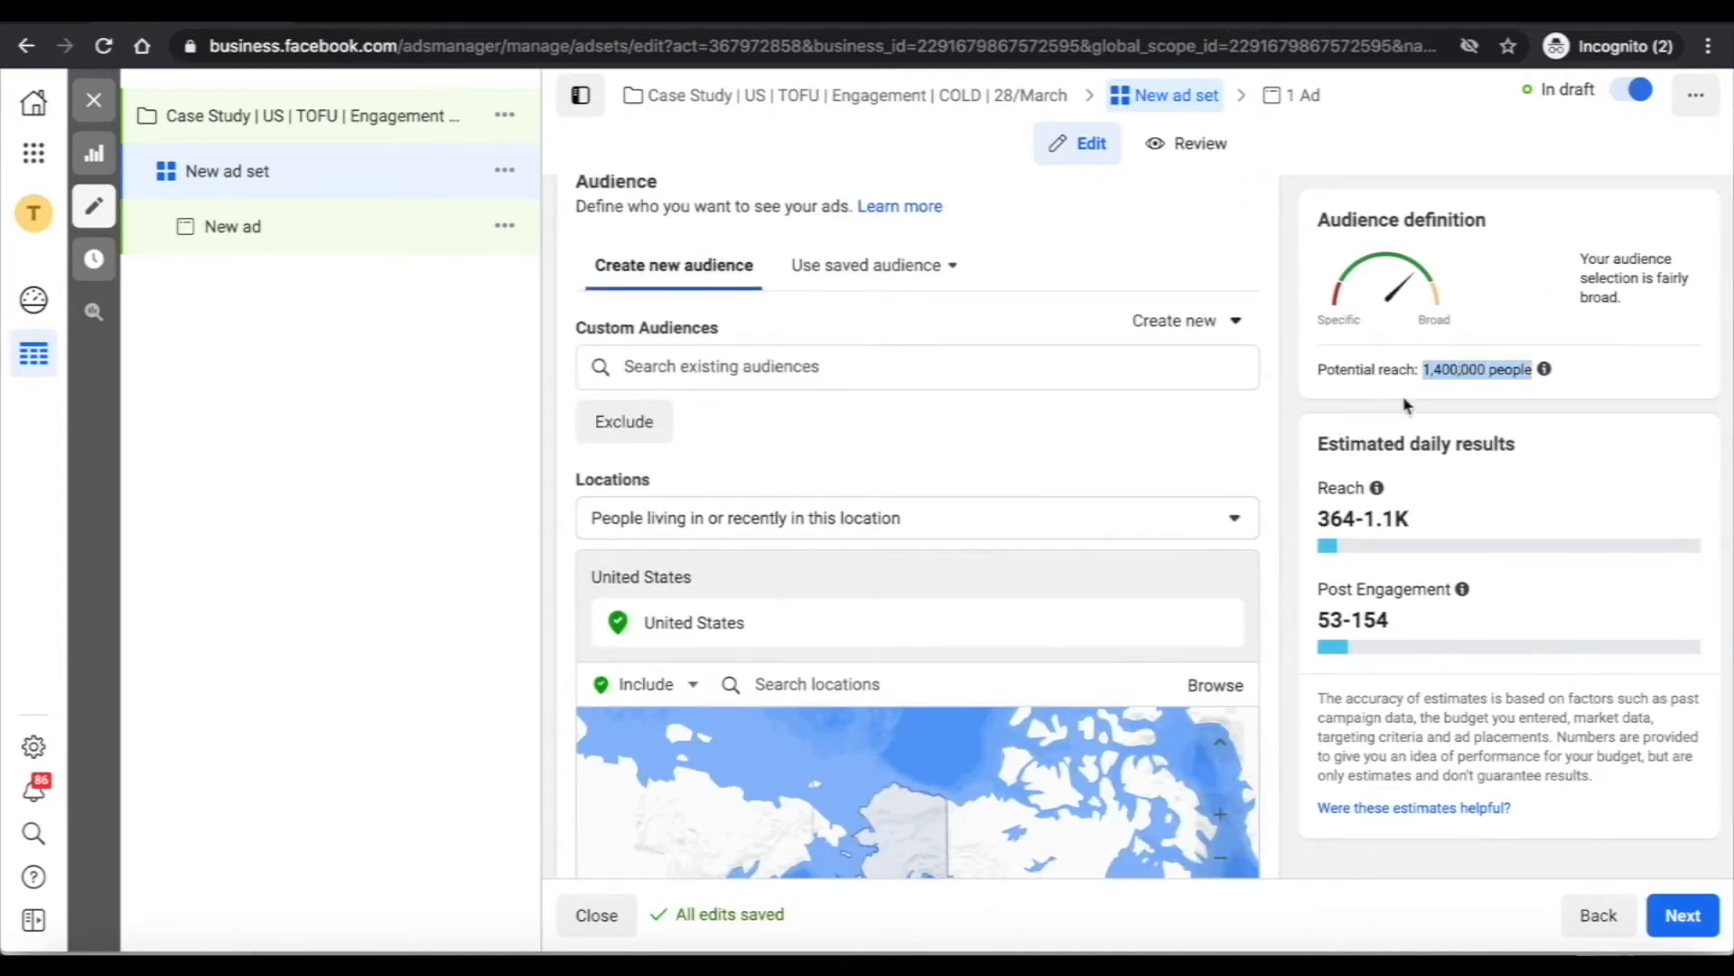
click(1281, 527)
scroll(1280, 532, down, 10)
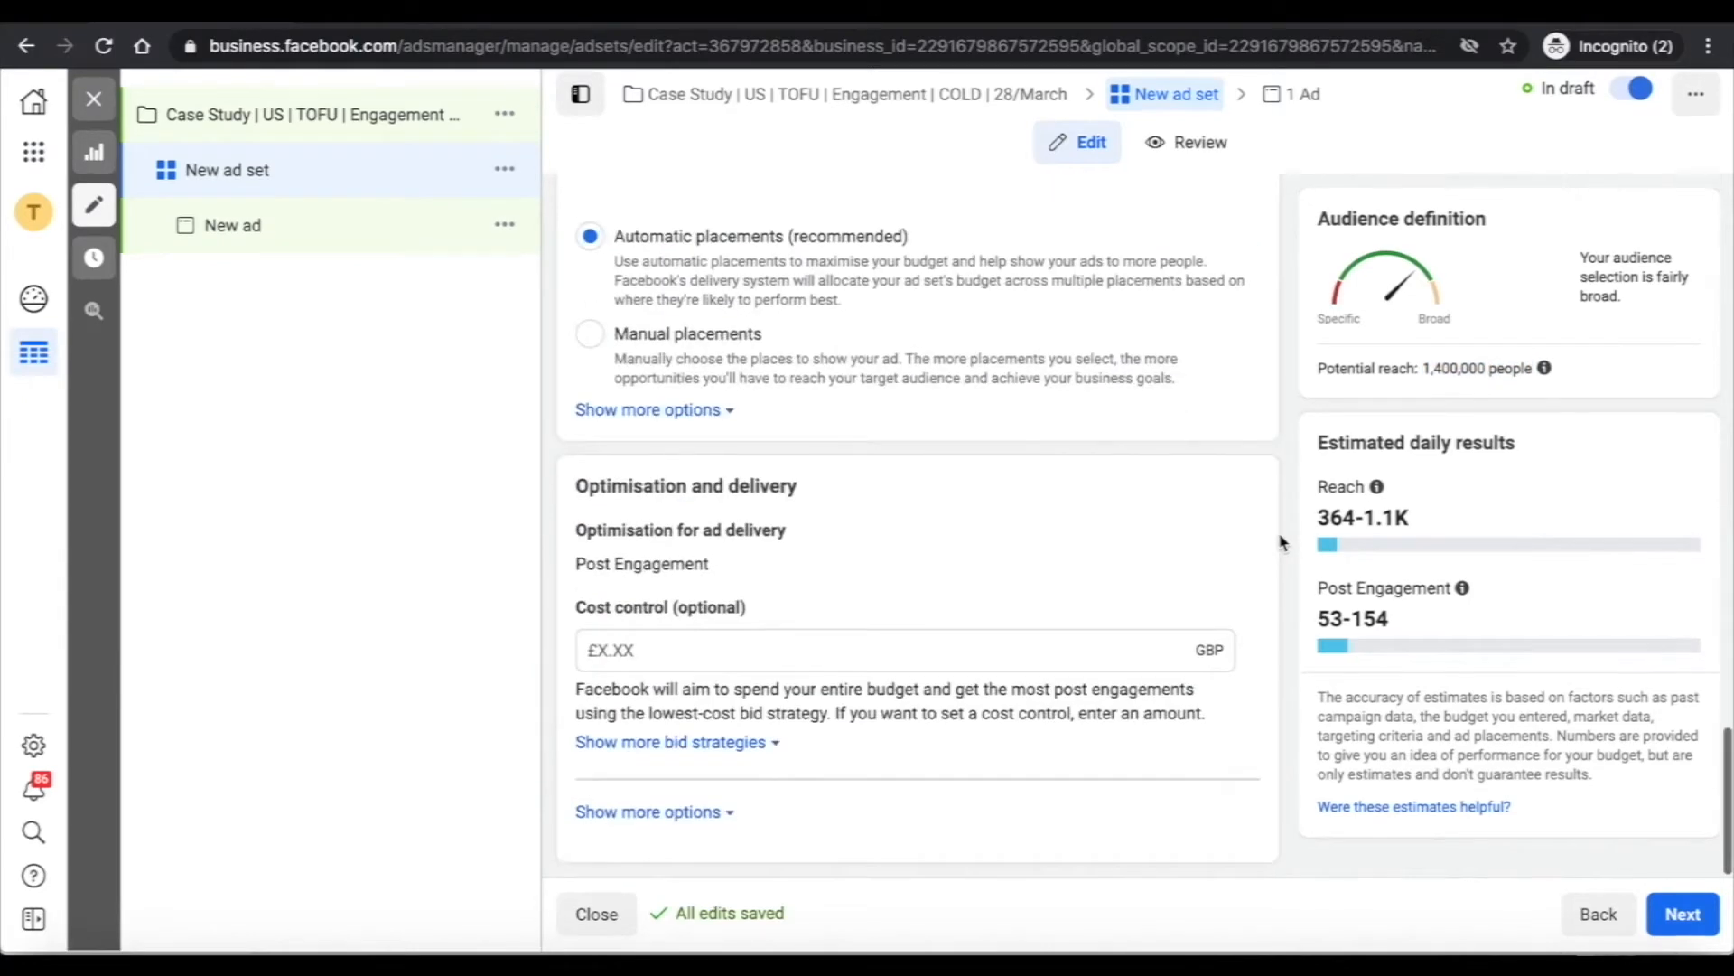
scroll(1281, 542, up, 8)
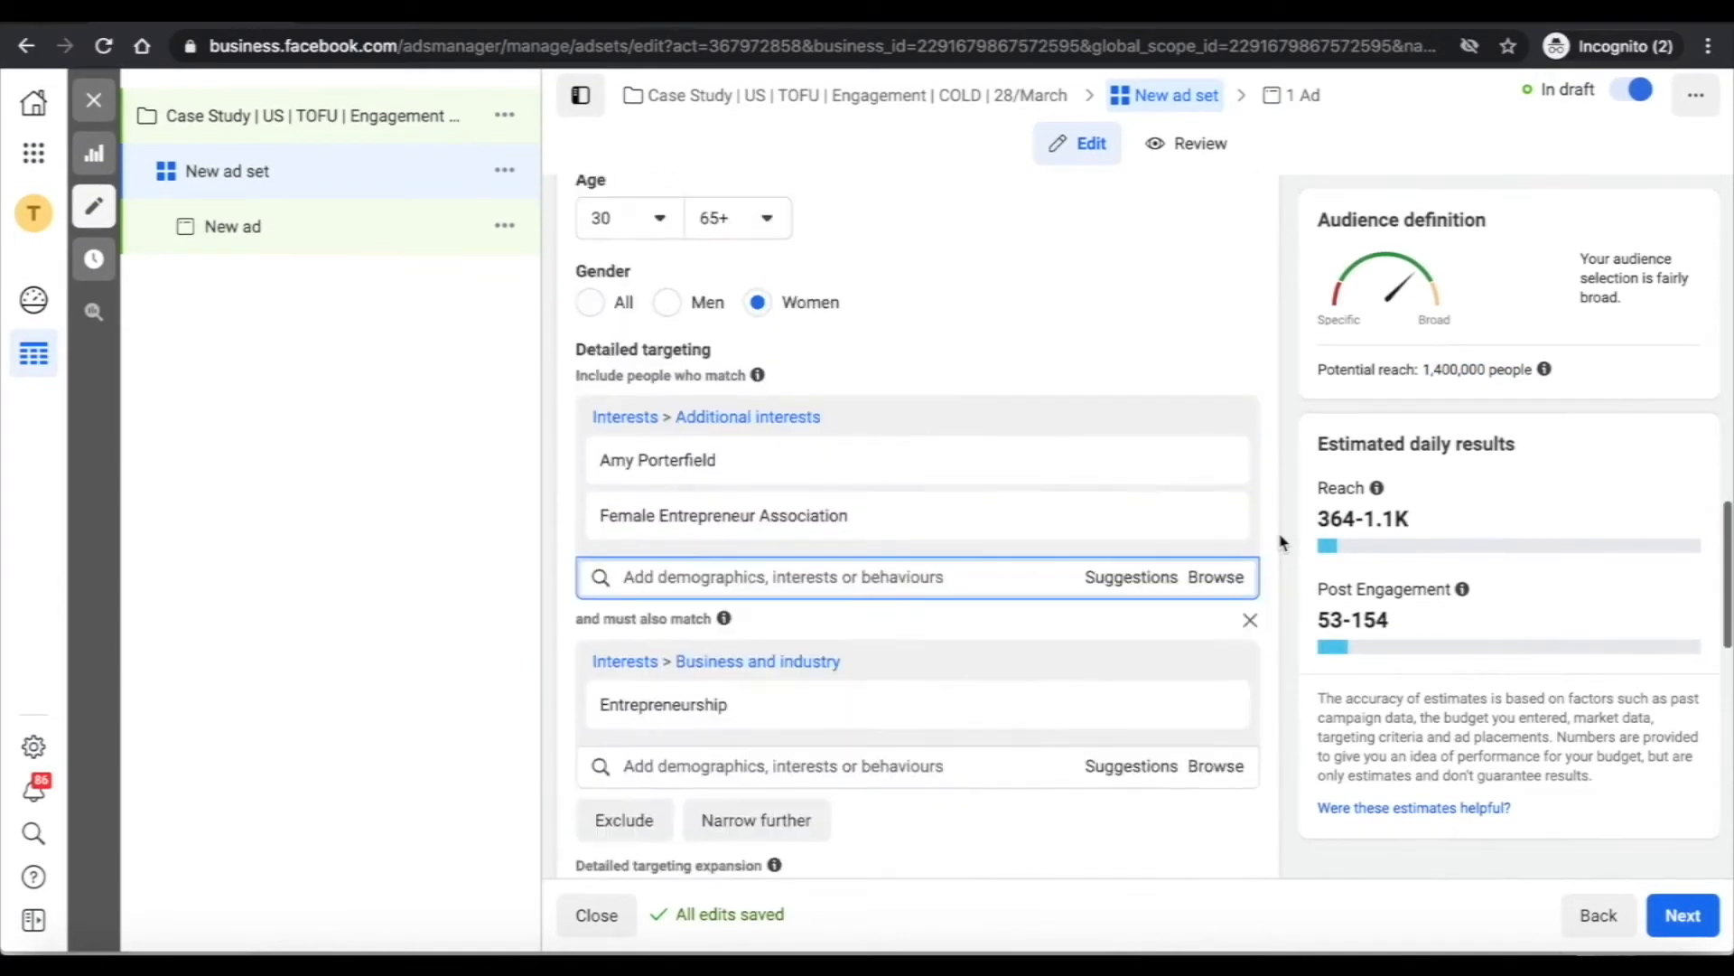
Switch the ad set to manual placements, exclude Instagram and Audience Network from the platforms, and check the potential reach
scroll(1281, 541, down, 1)
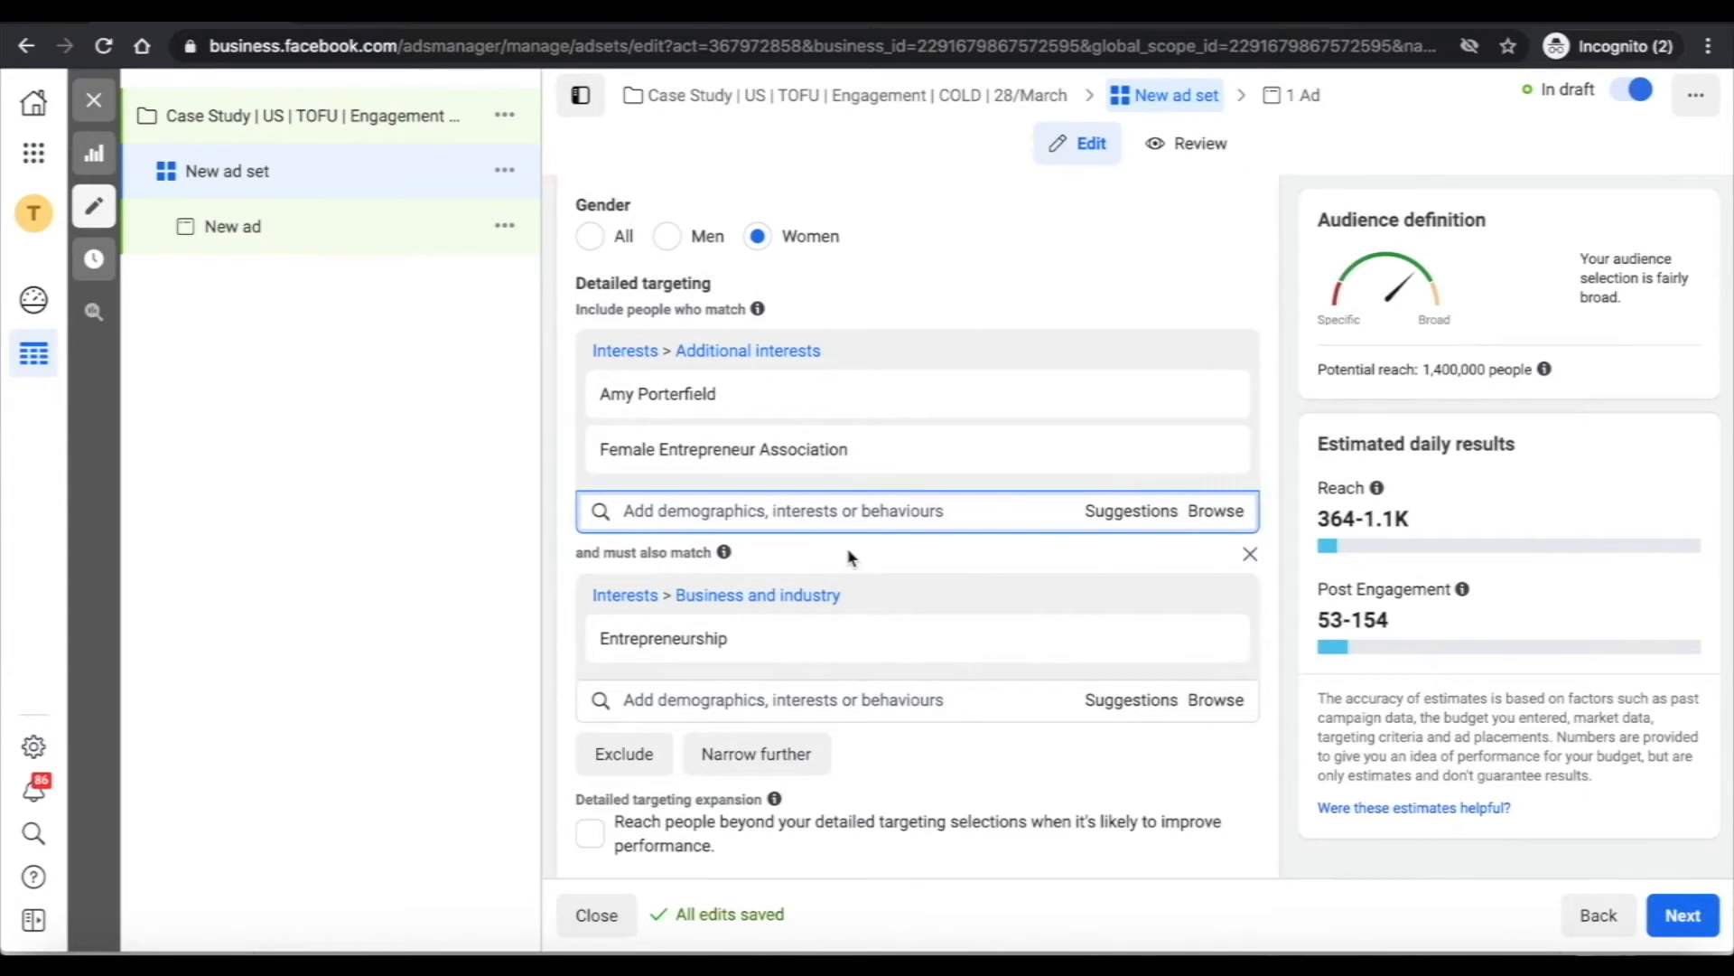
scroll(847, 553, down, 6)
scroll(847, 556, down, 3)
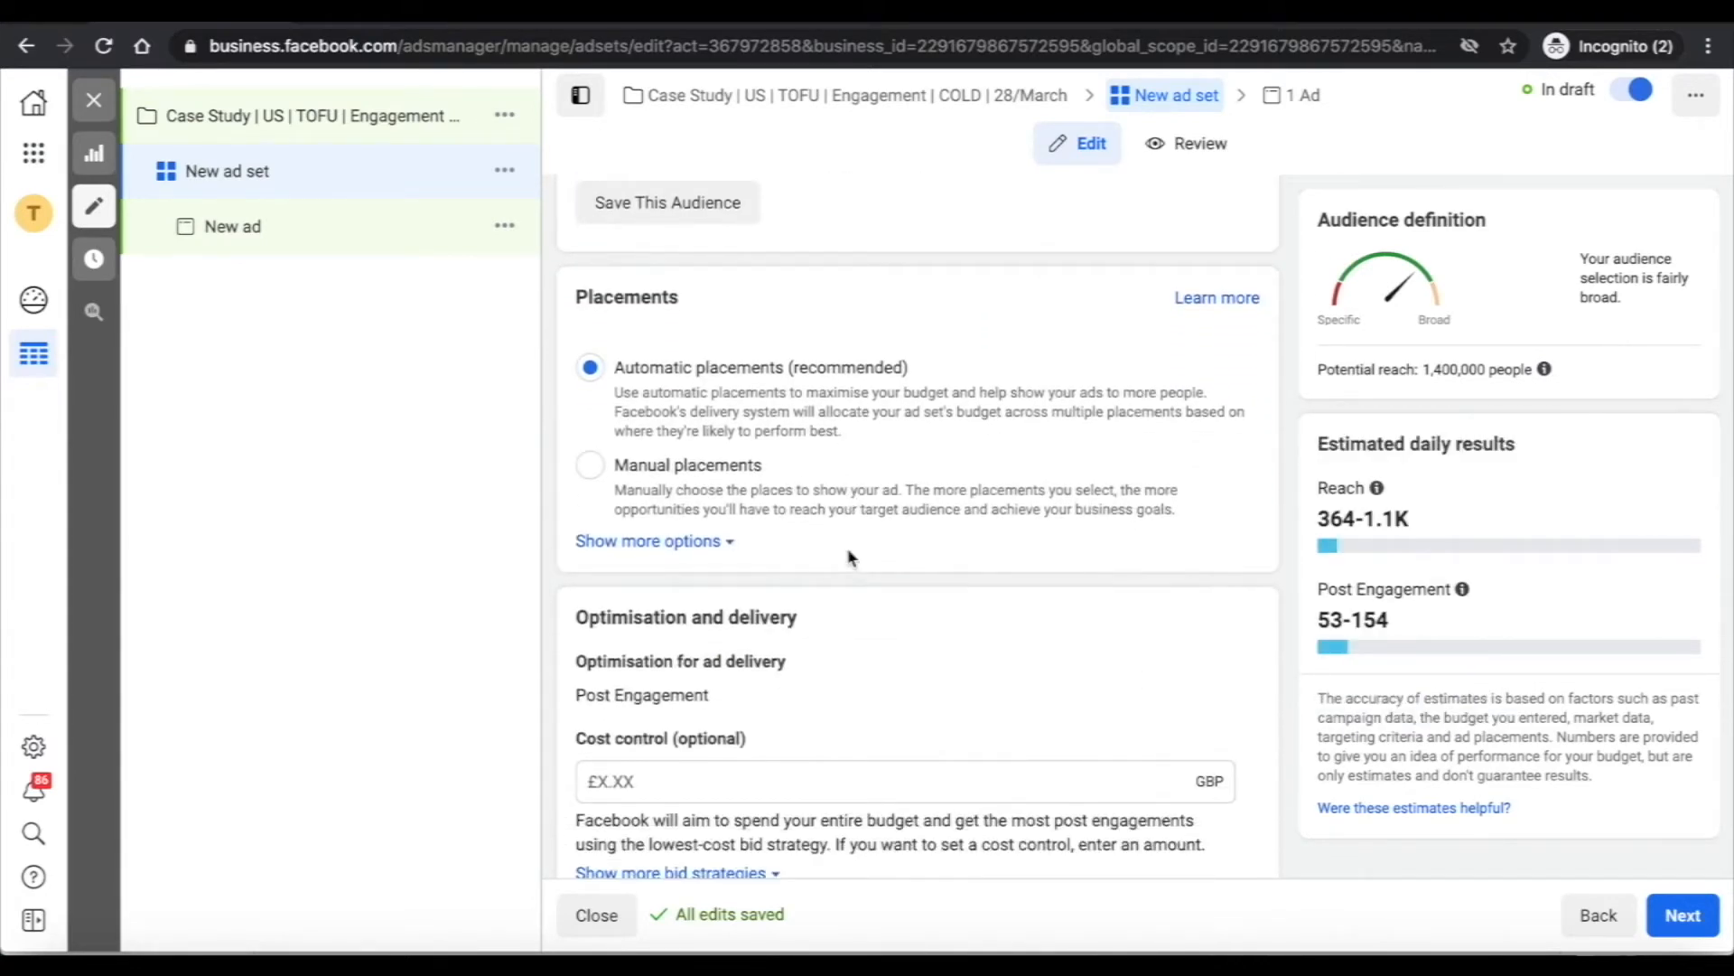
click(589, 471)
scroll(796, 393, down, 3)
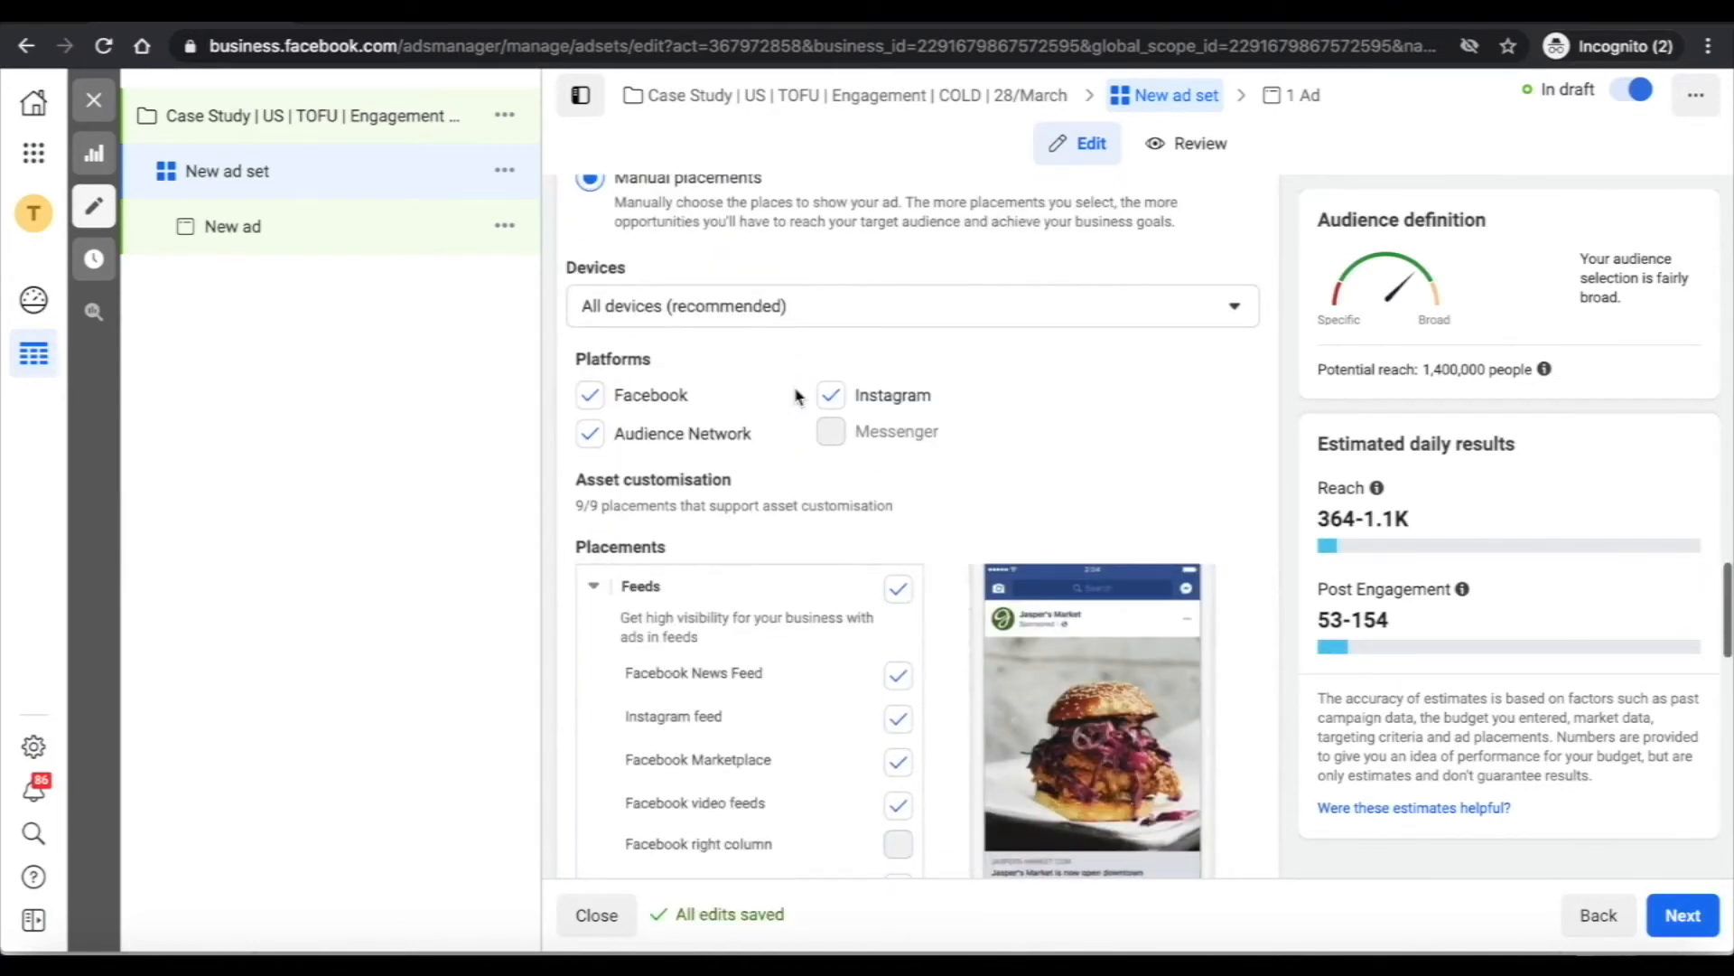
click(833, 396)
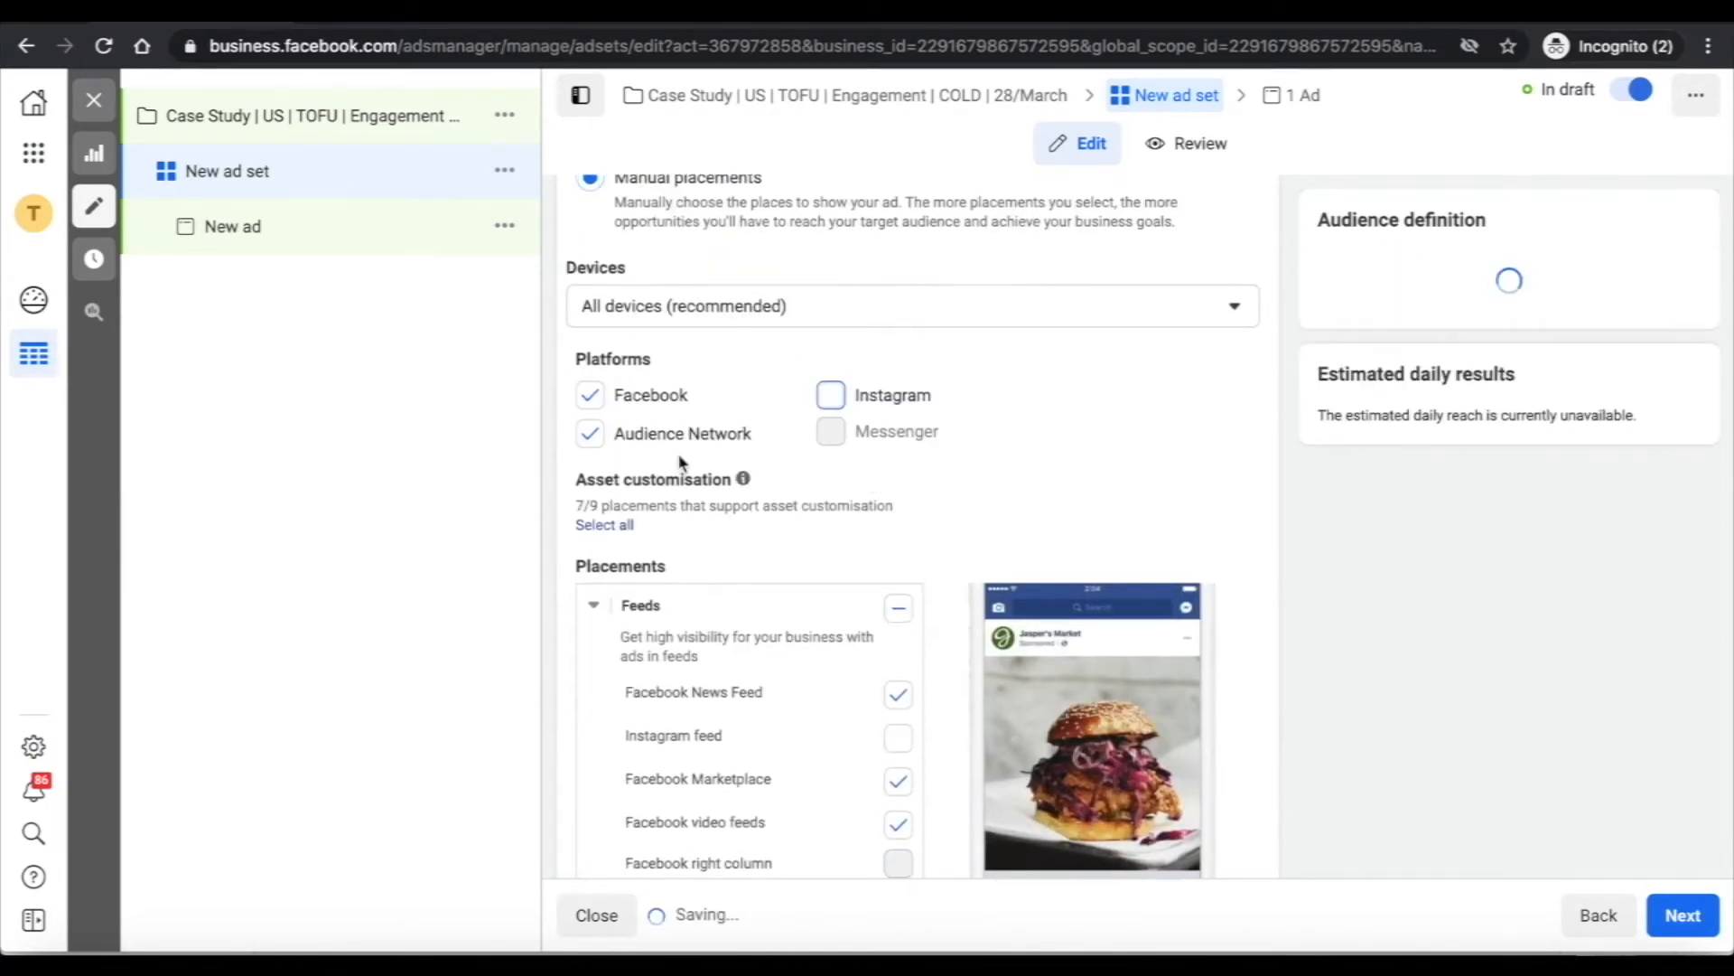
click(589, 435)
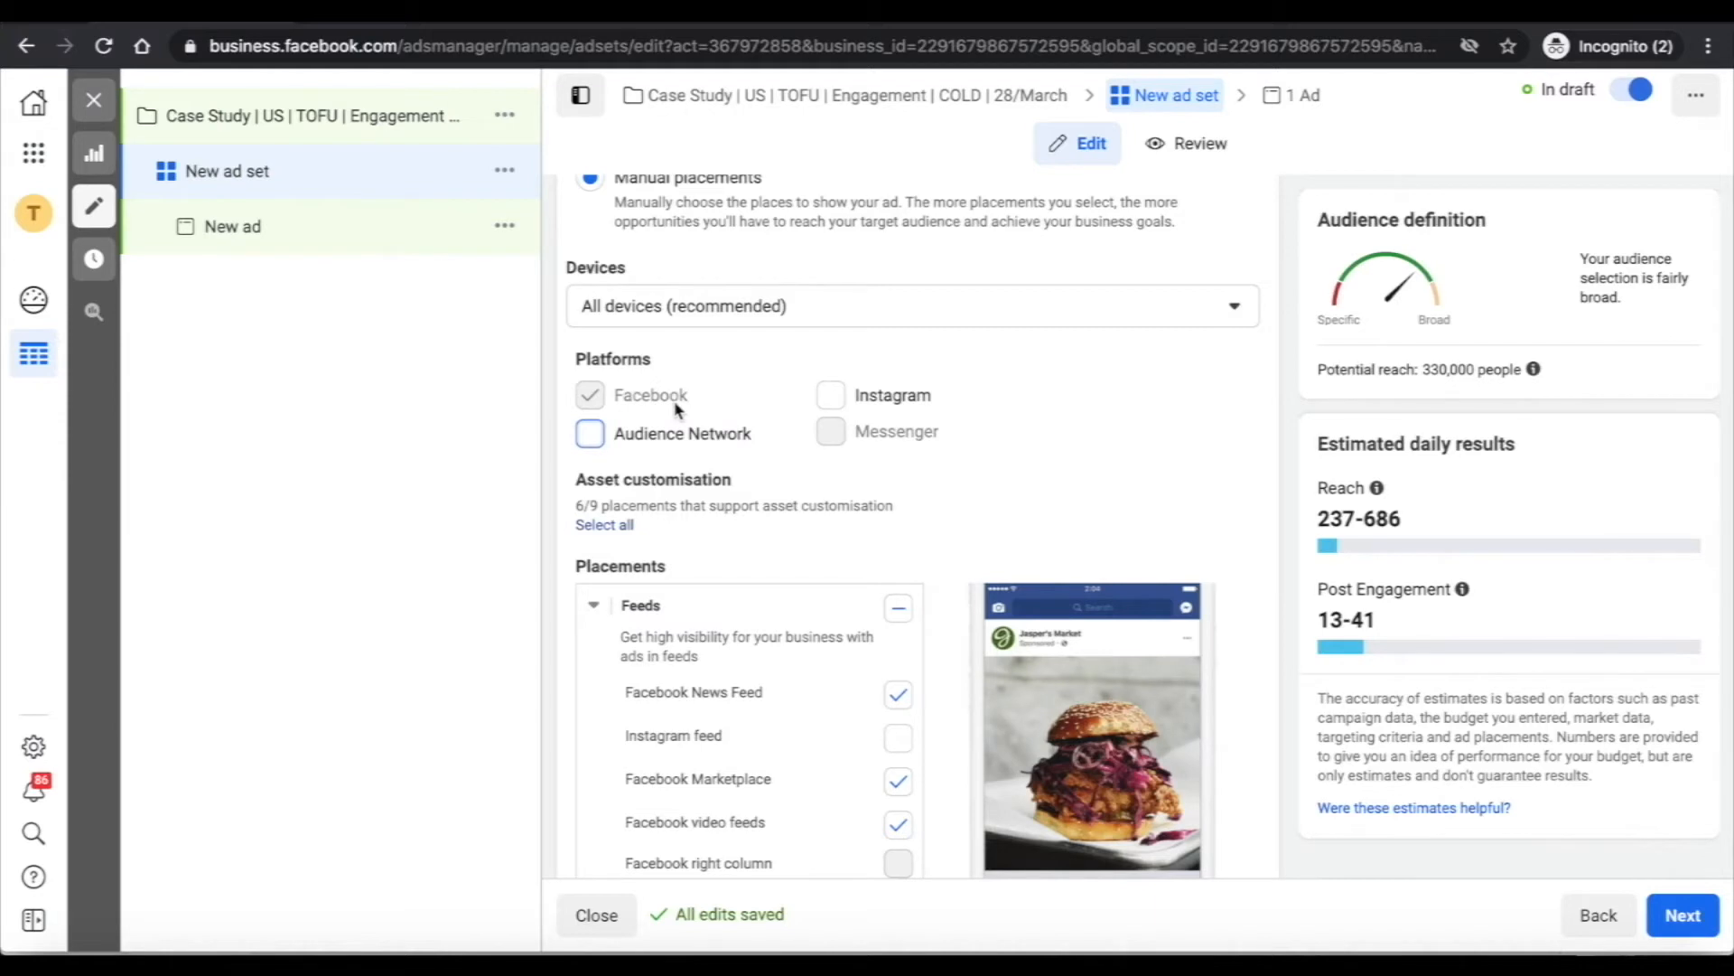
triple_click(1429, 370)
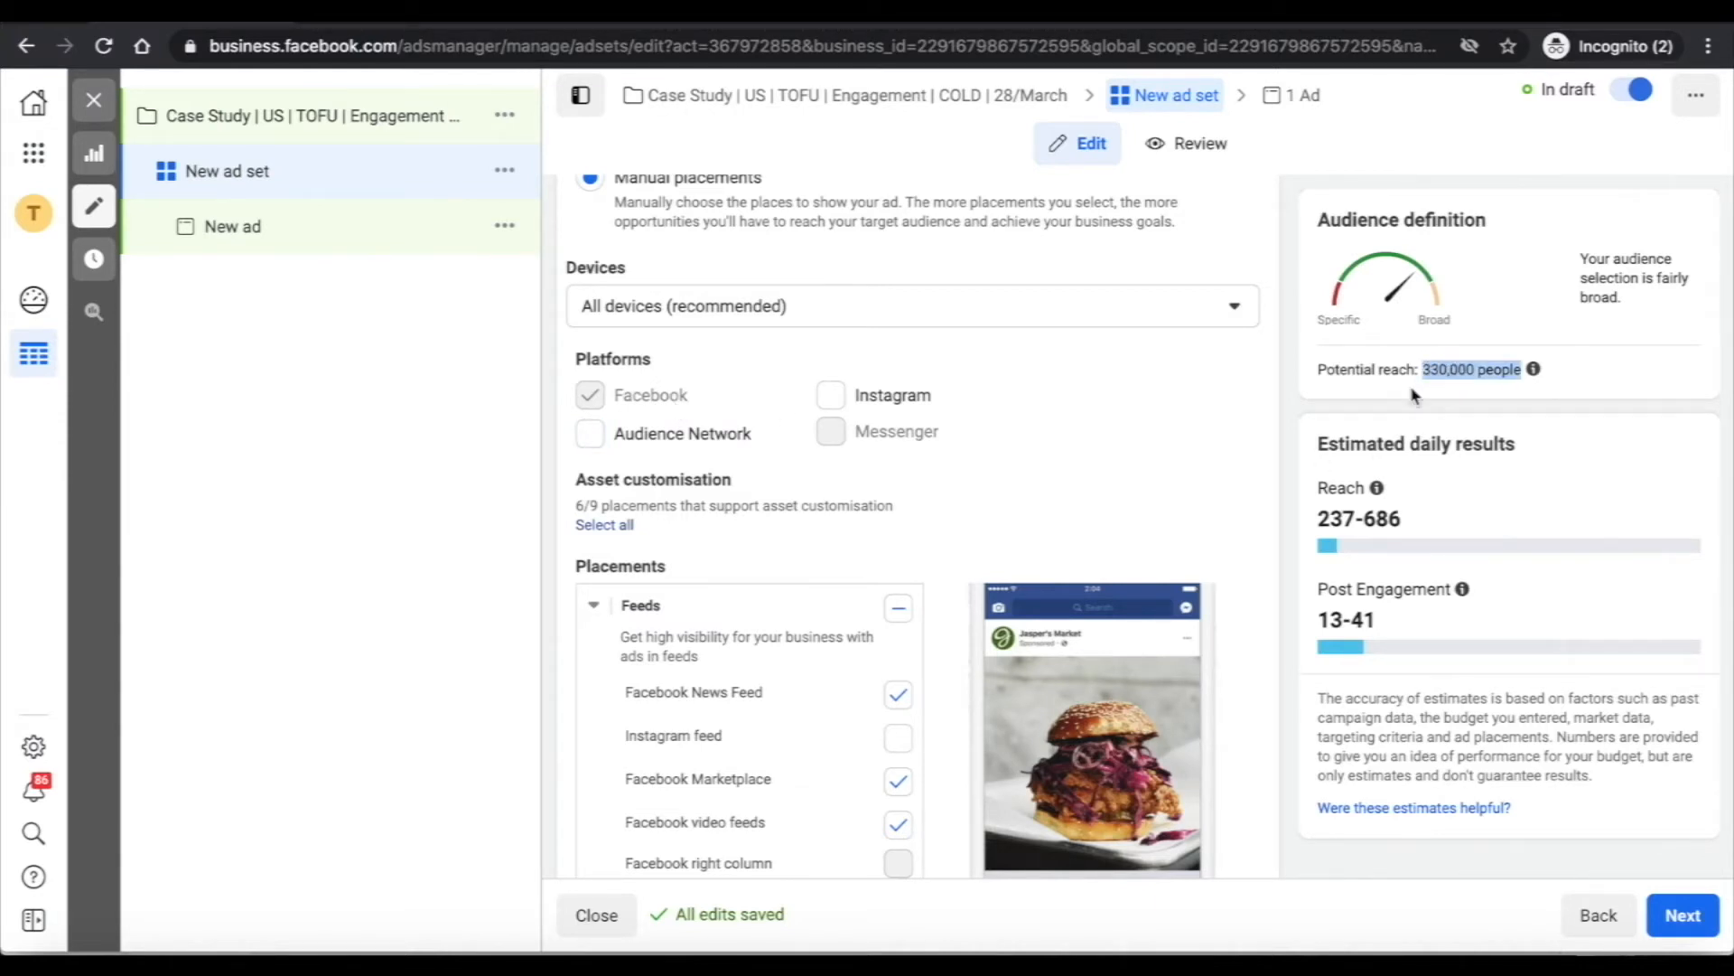
click(1265, 503)
Remove Facebook Marketplace, Facebook video feeds and In-stream from the ad set's placements
scroll(1264, 503, down, 1)
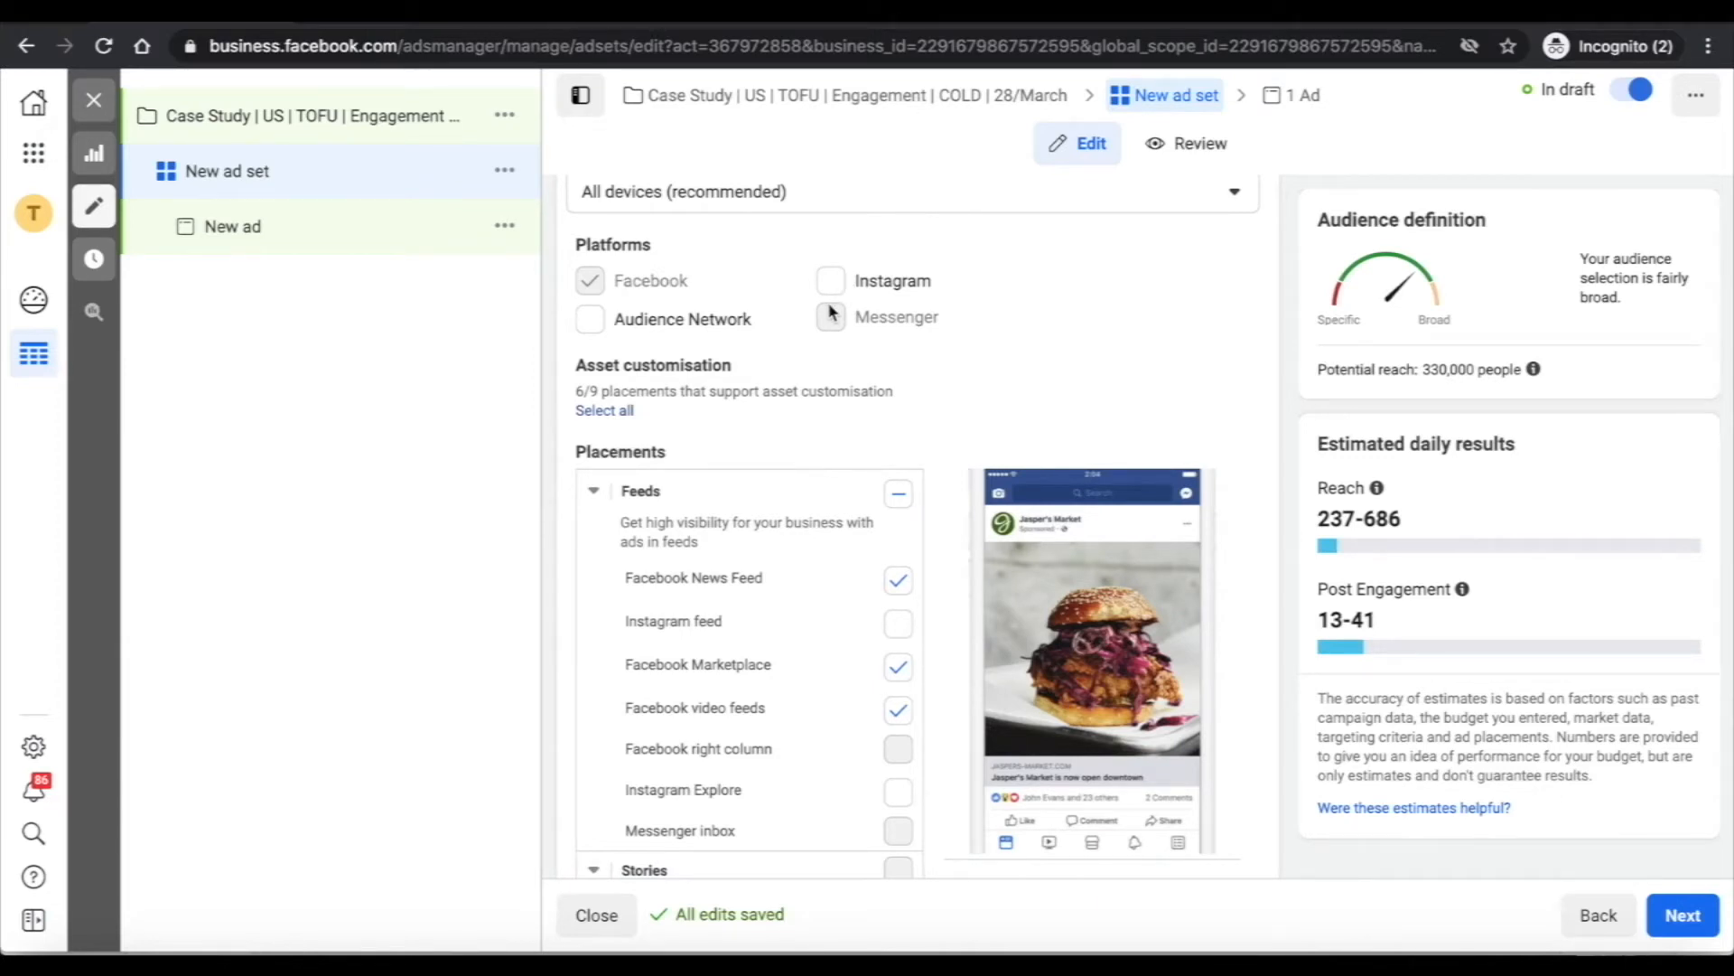
scroll(1220, 379, down, 4)
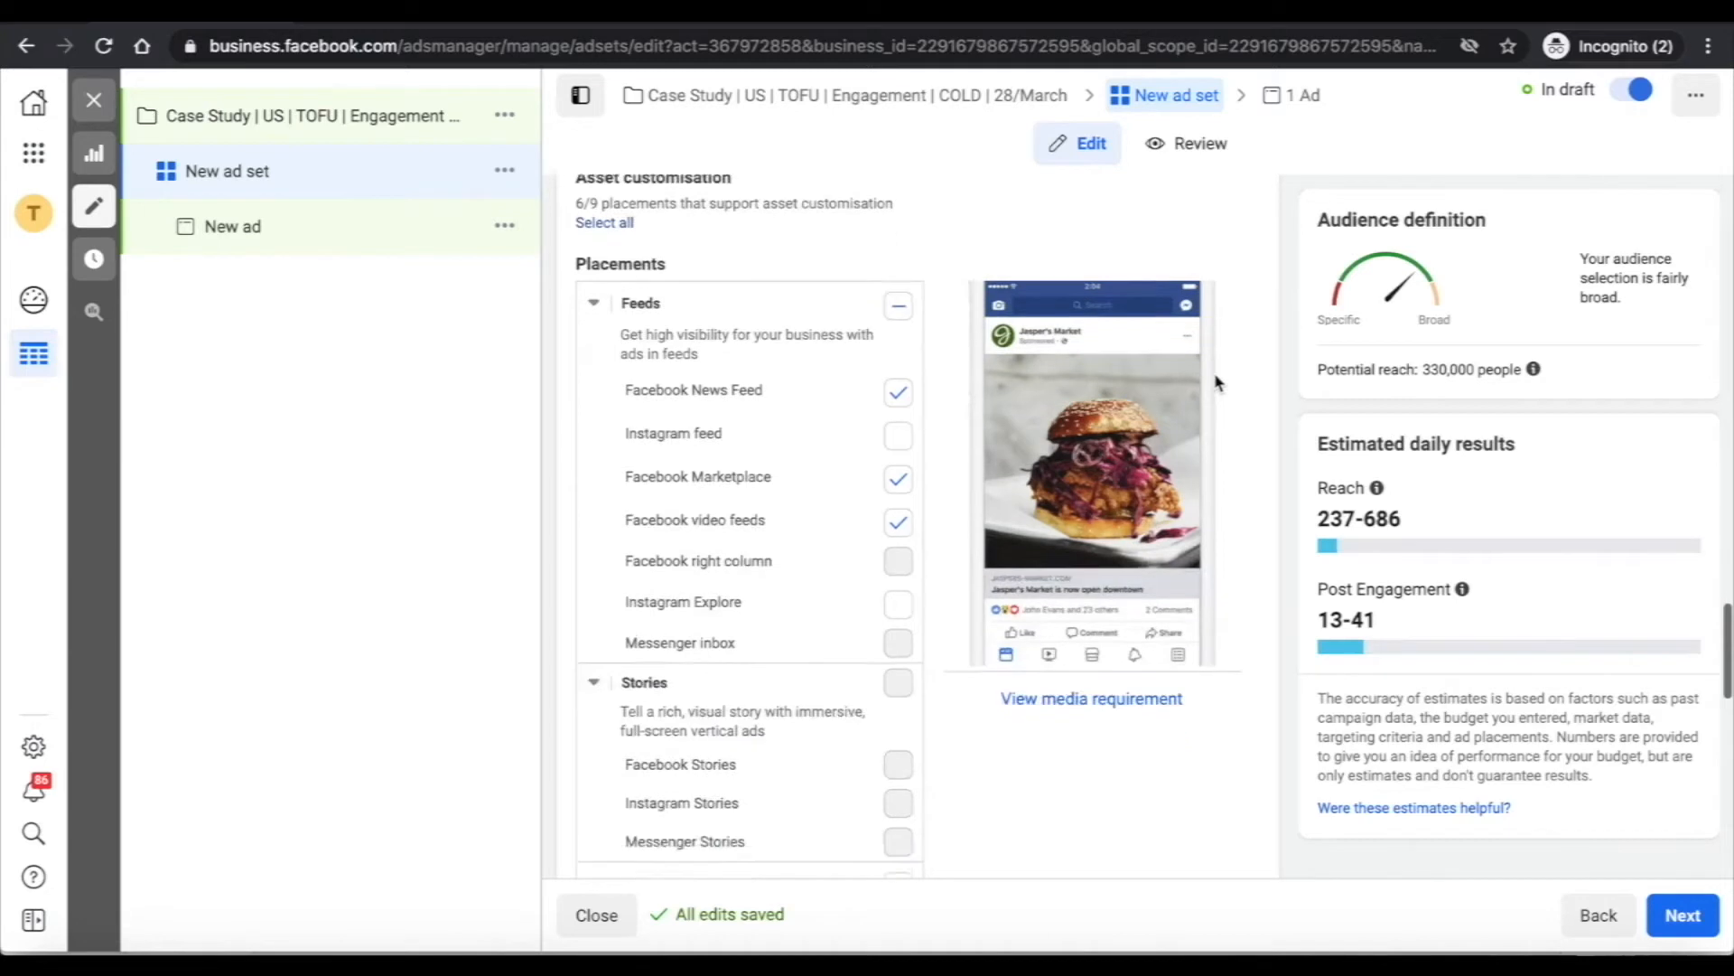
scroll(899, 325, up, 1)
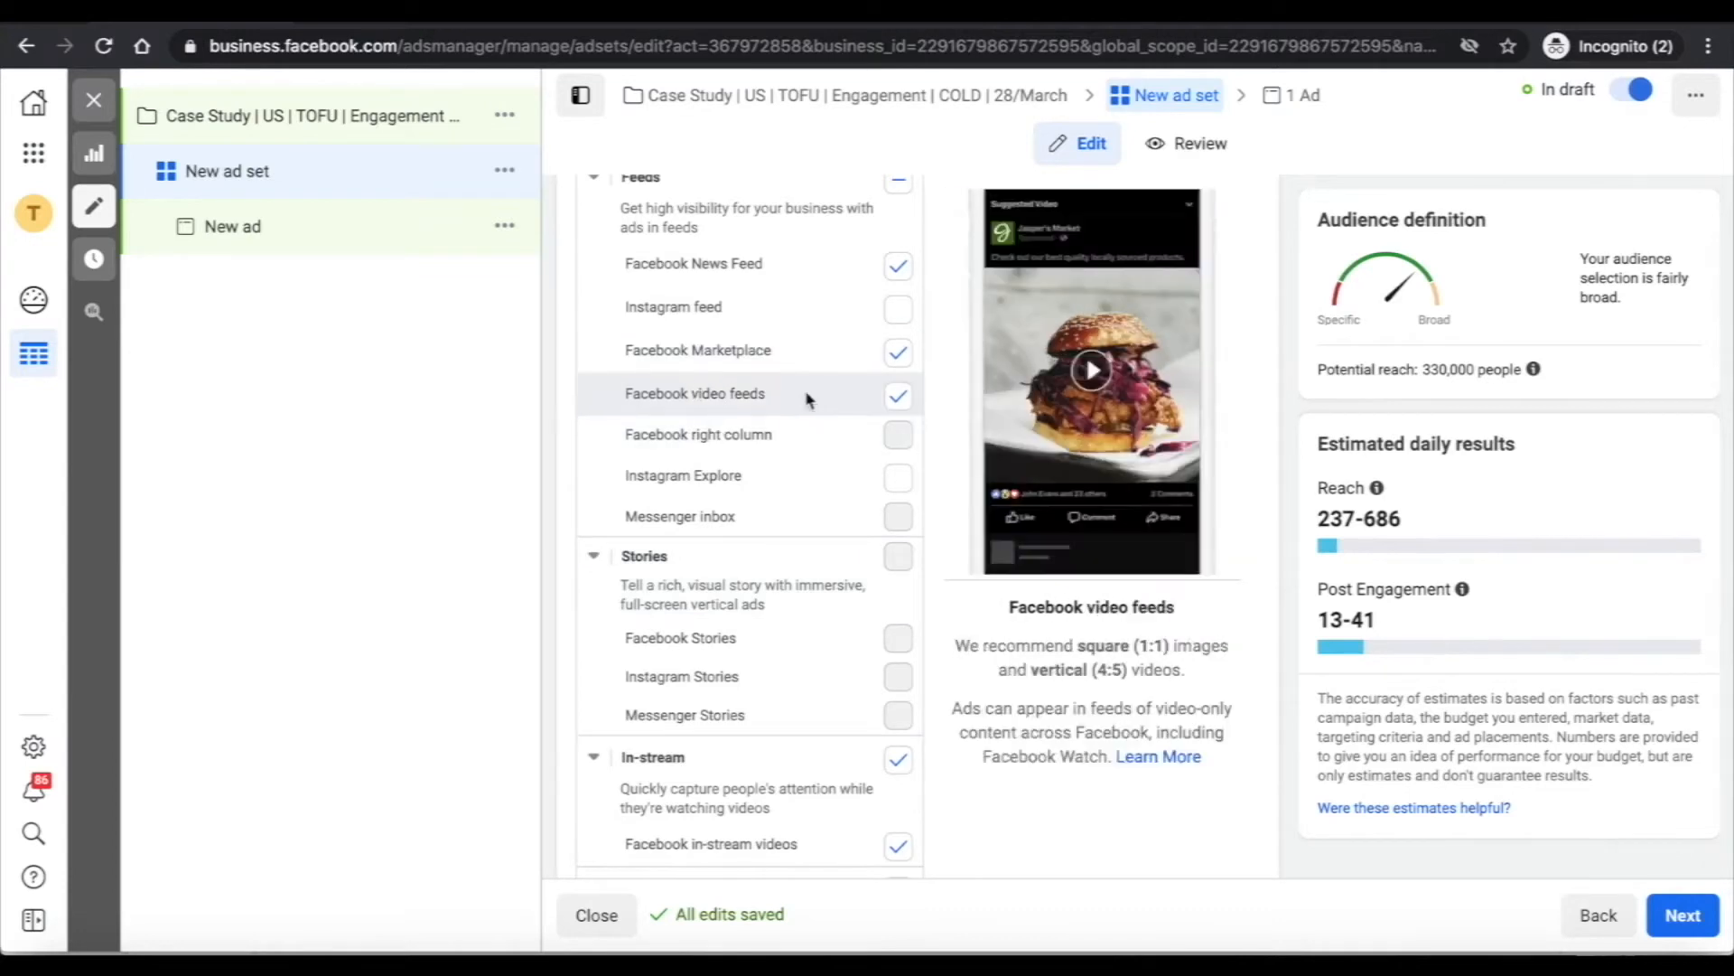
click(898, 353)
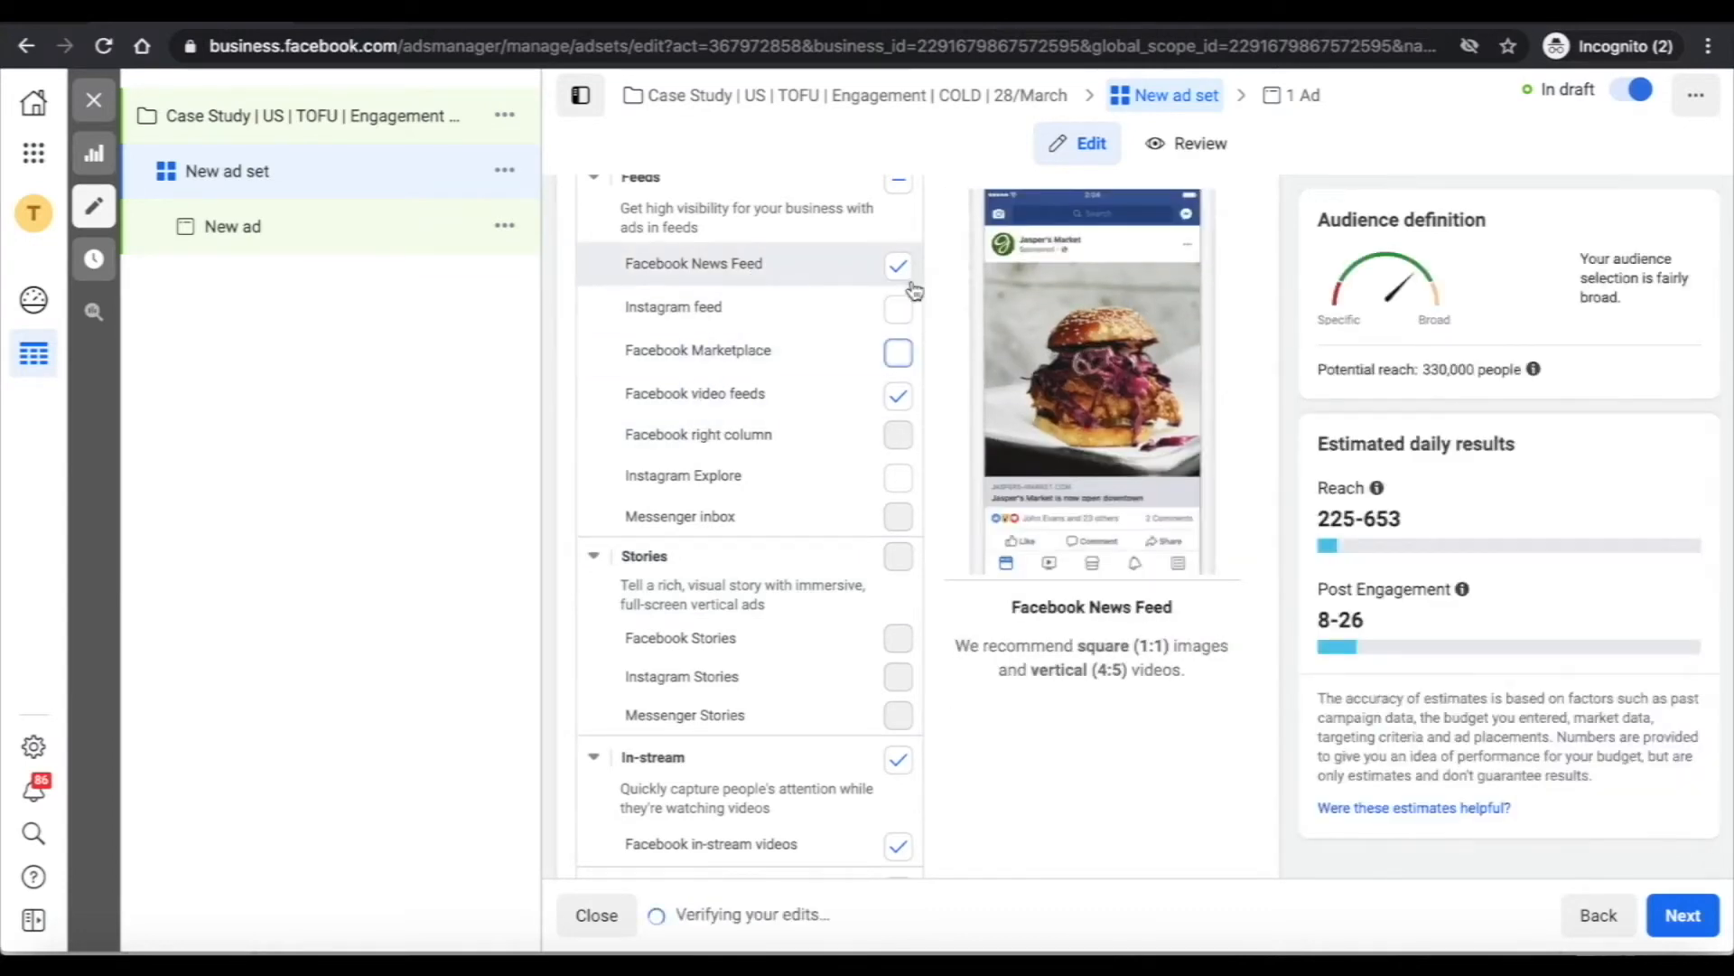
click(898, 396)
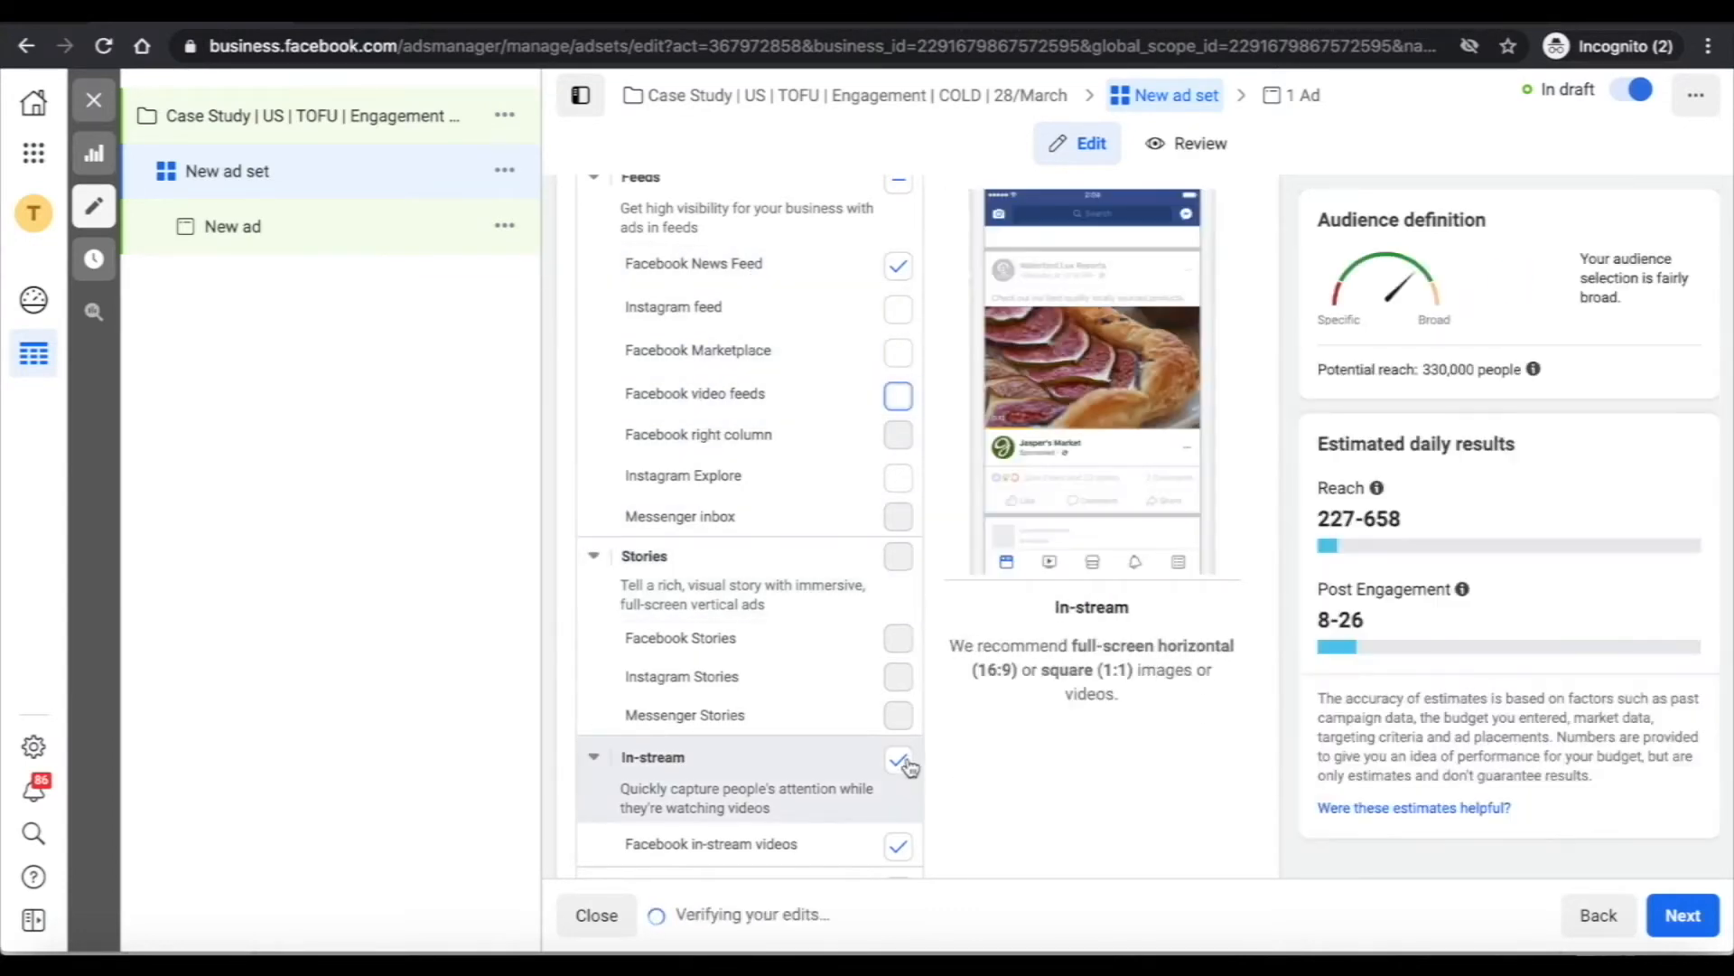
click(900, 760)
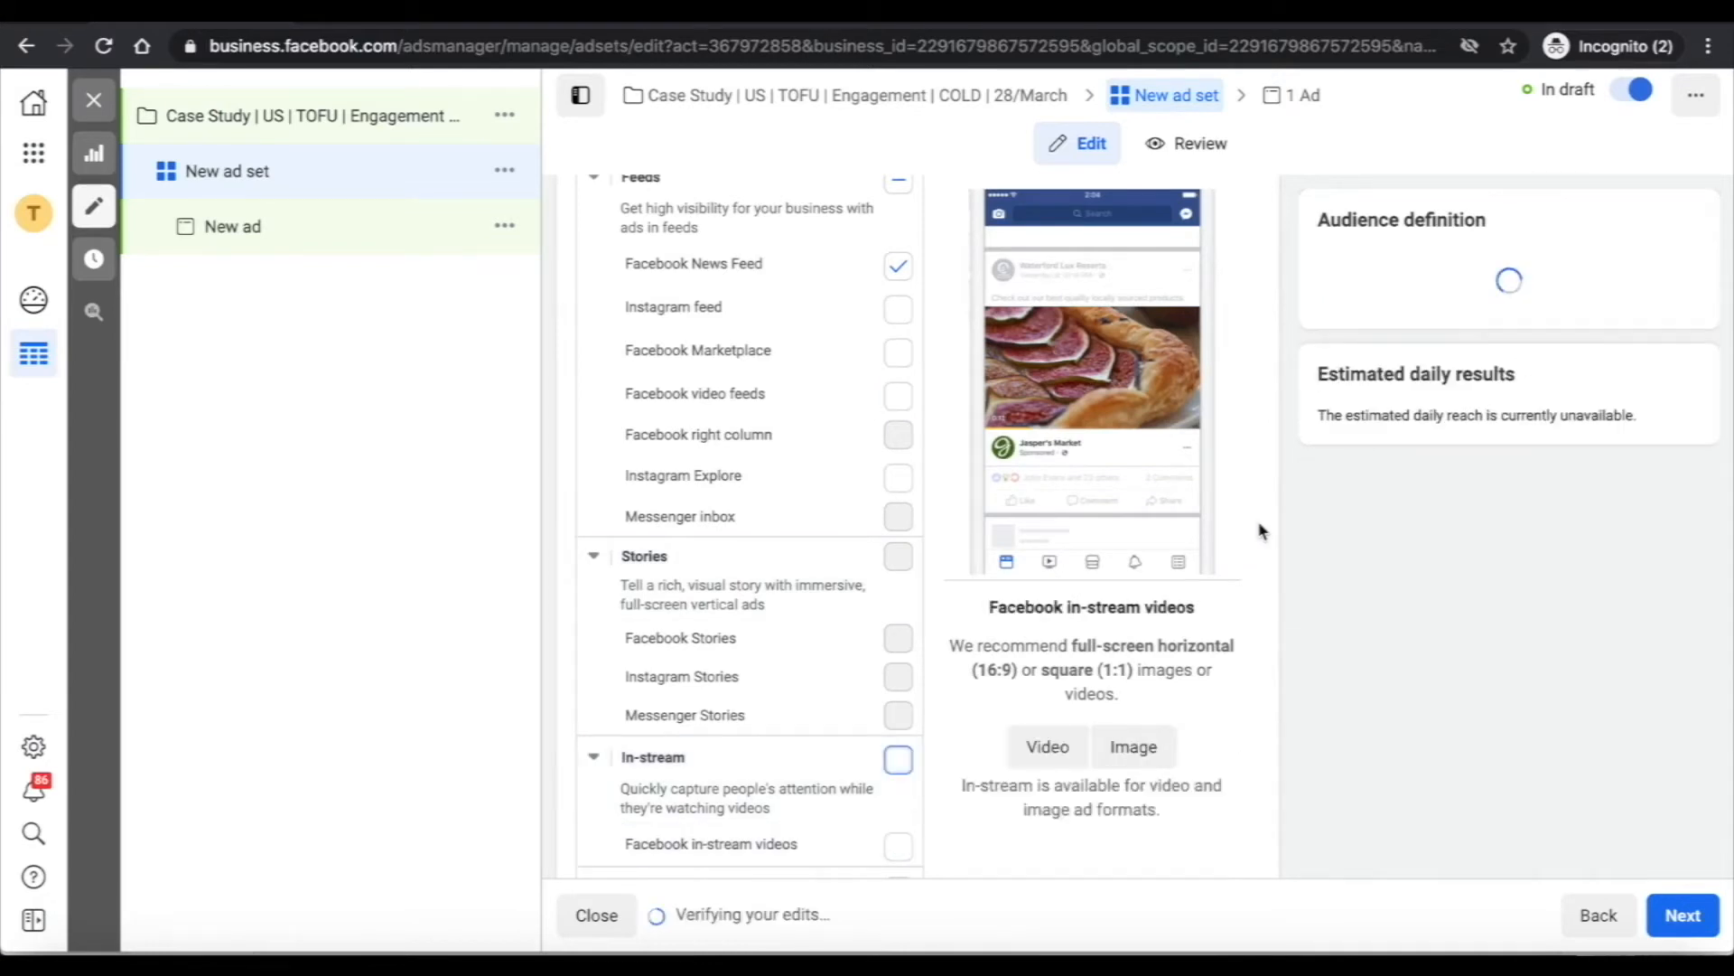
Remove the Search and In-article placements, leaving only Facebook News Feed selected, and check the placement list
scroll(1263, 507, down, 4)
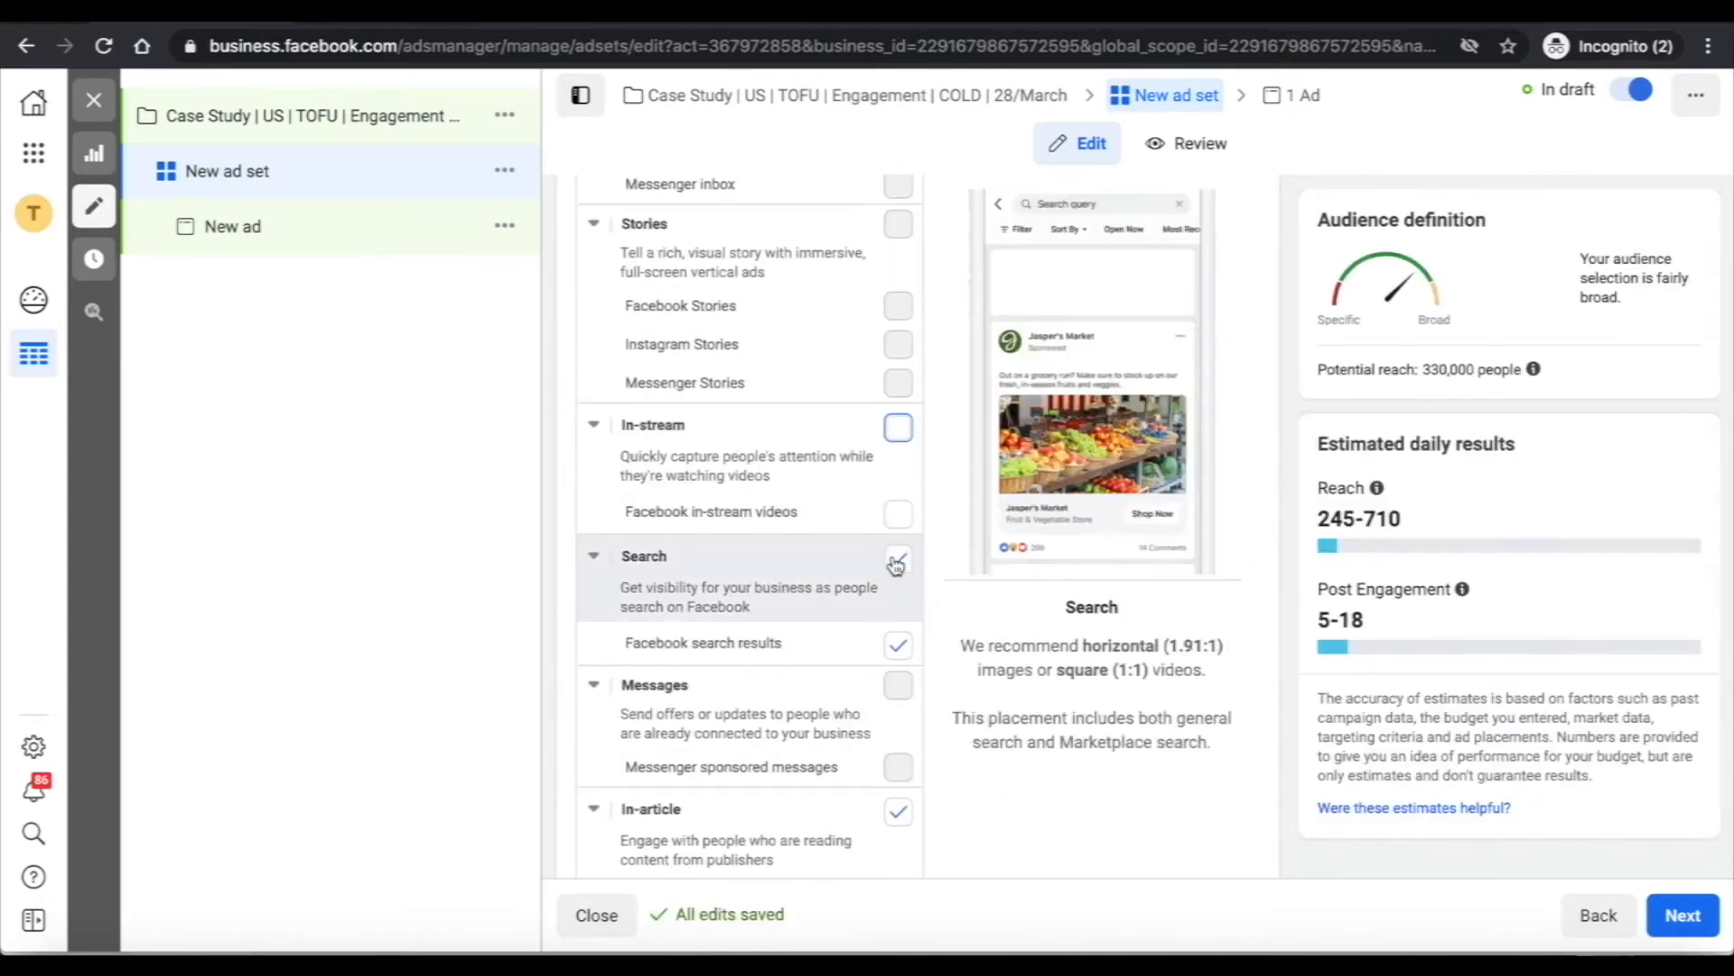
click(896, 562)
scroll(884, 703, down, 2)
click(894, 642)
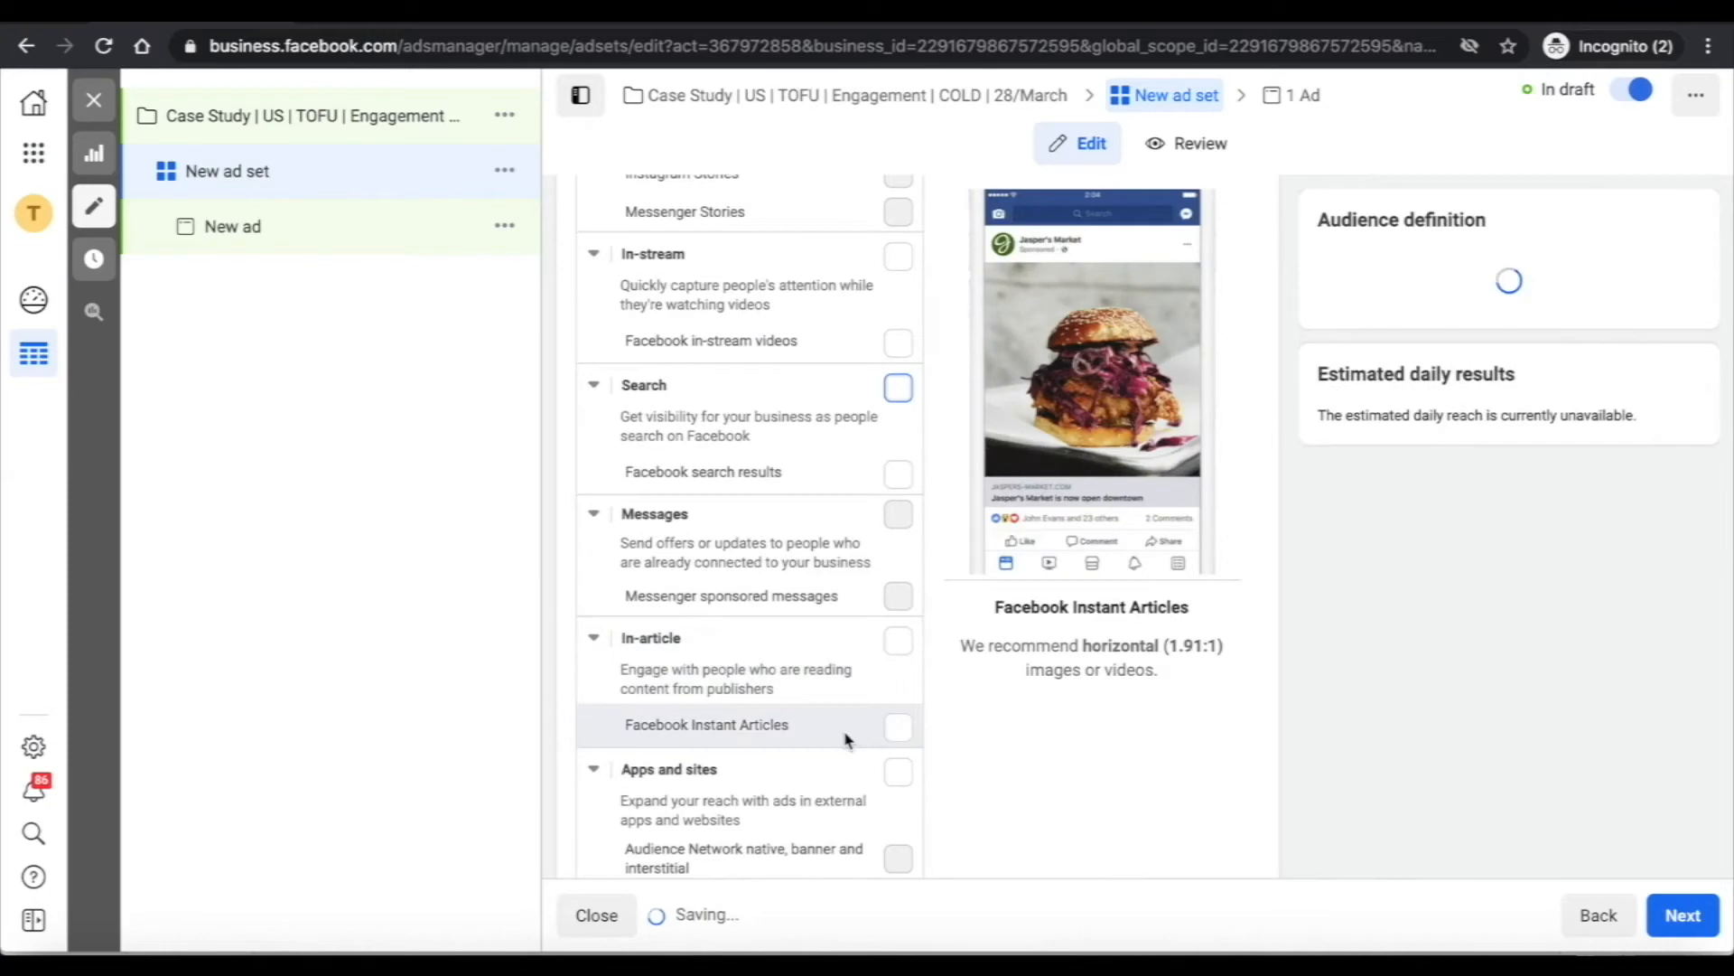
scroll(847, 739, down, 3)
scroll(853, 733, up, 10)
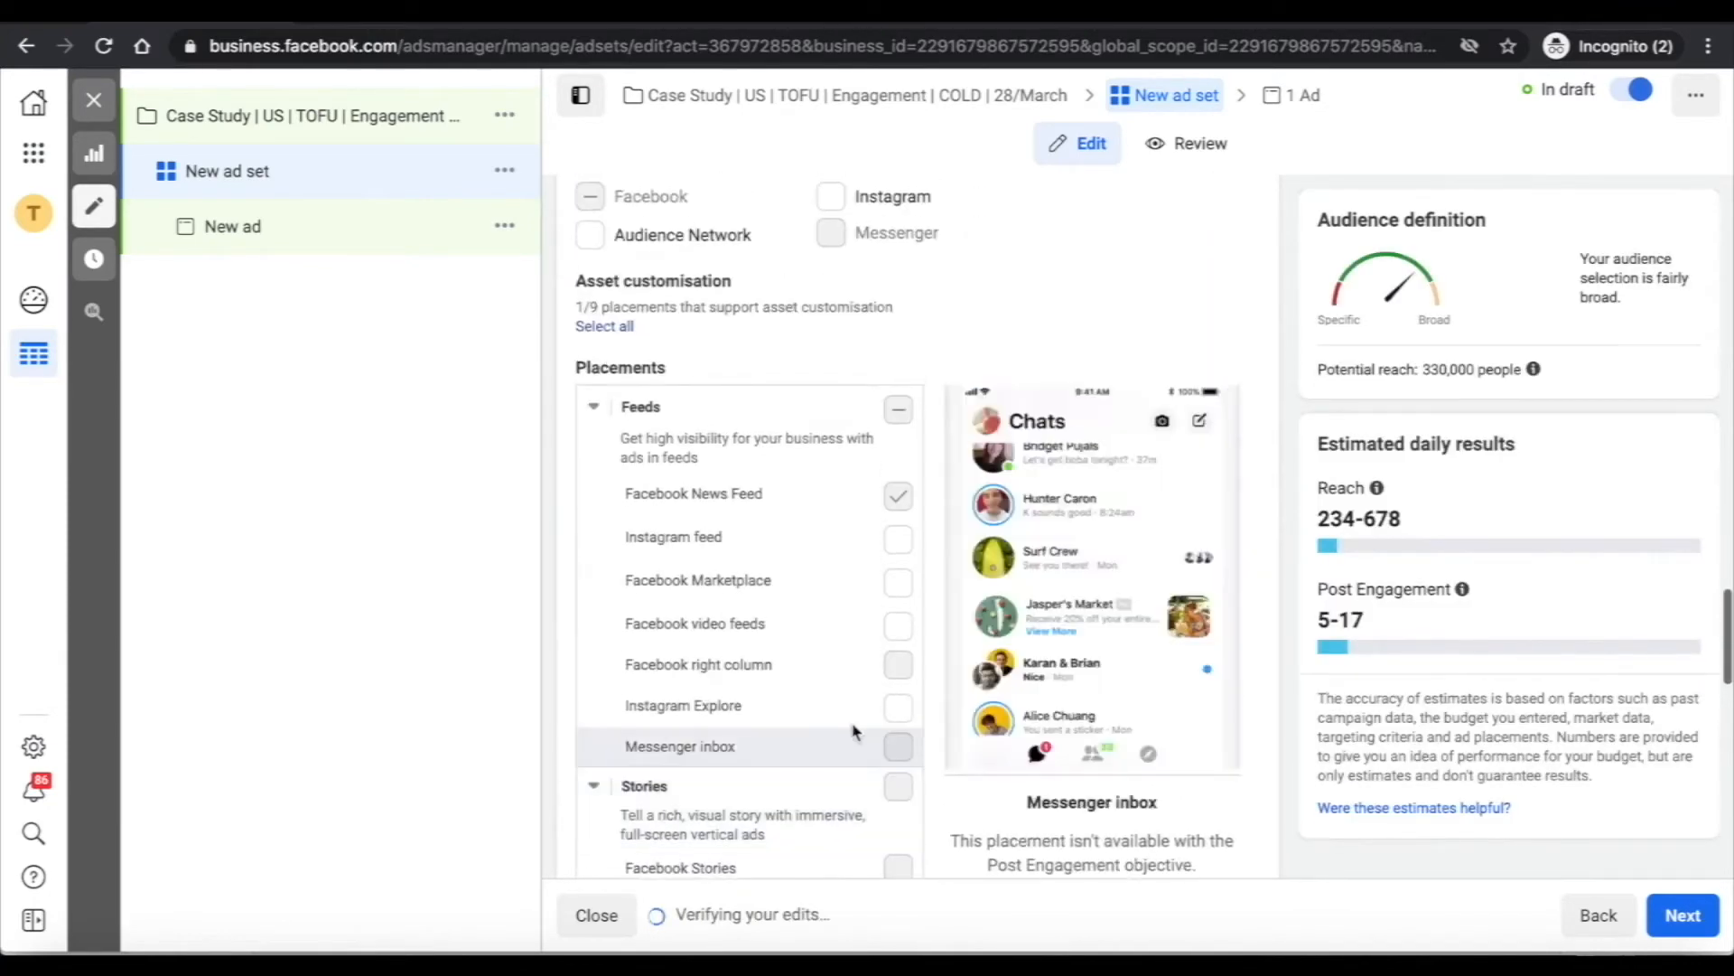
scroll(1270, 536, down, 10)
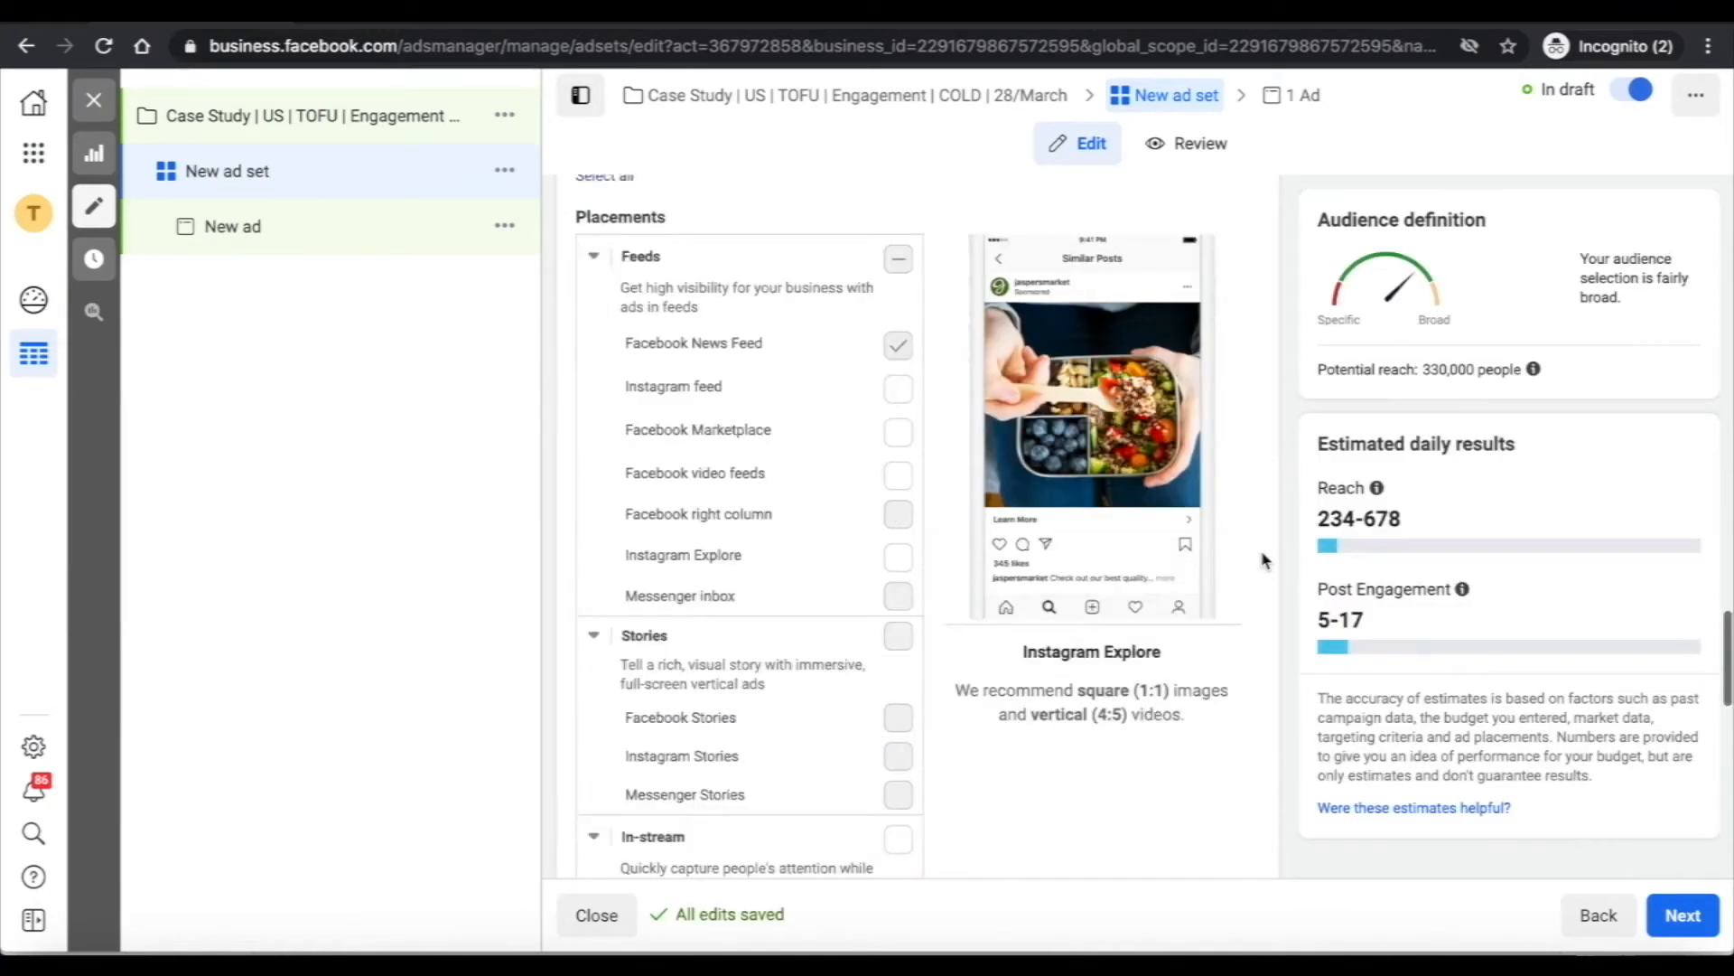
Remove the Entrepreneurship interest from the must-also-match condition in detailed targeting and check the potential reach
scroll(1263, 560, up, 10)
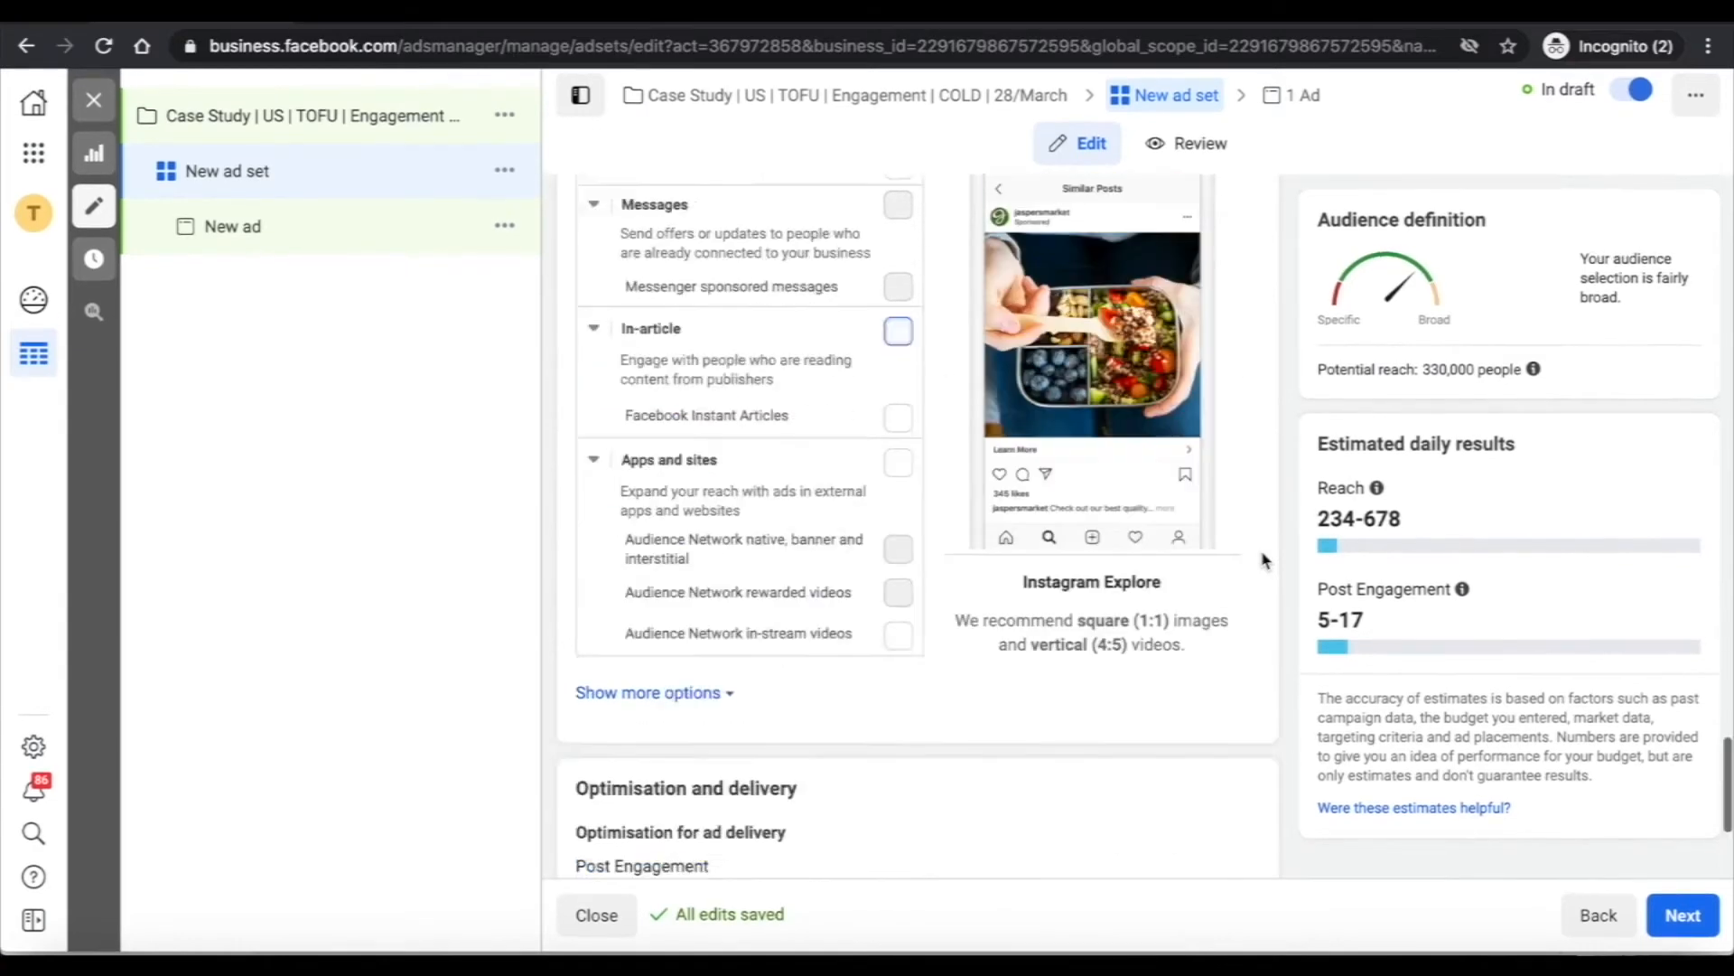
scroll(1263, 560, up, 7)
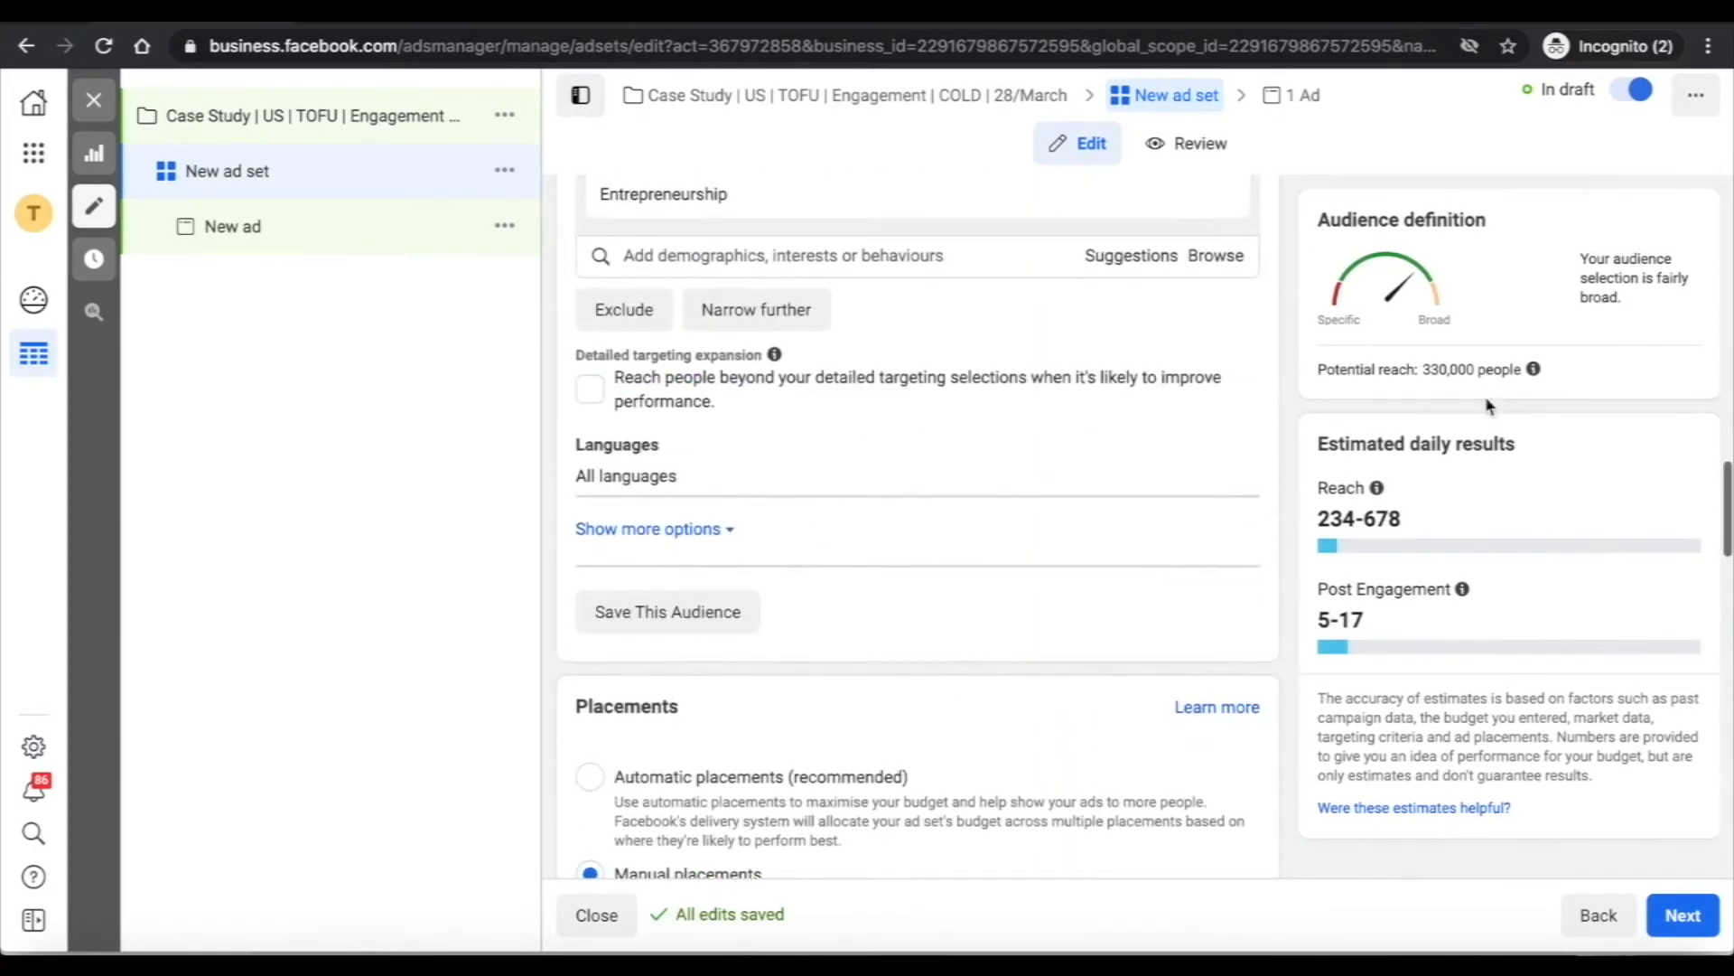
scroll(1255, 662, down, 1)
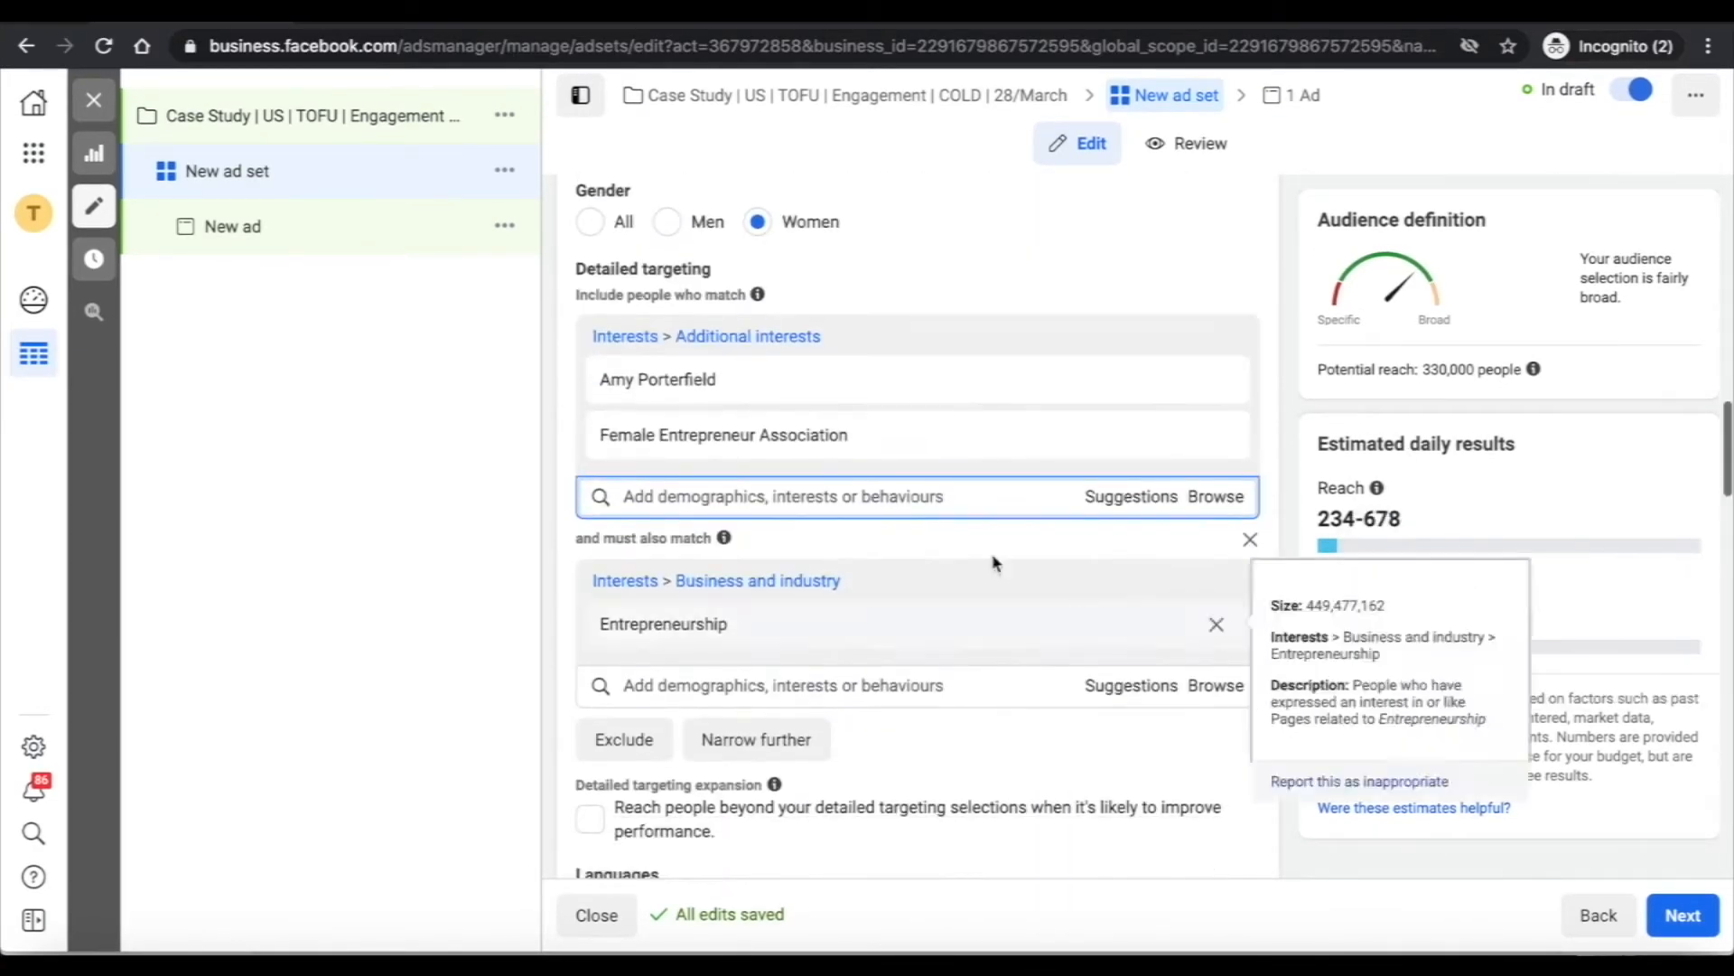
mouse_move(1156, 637)
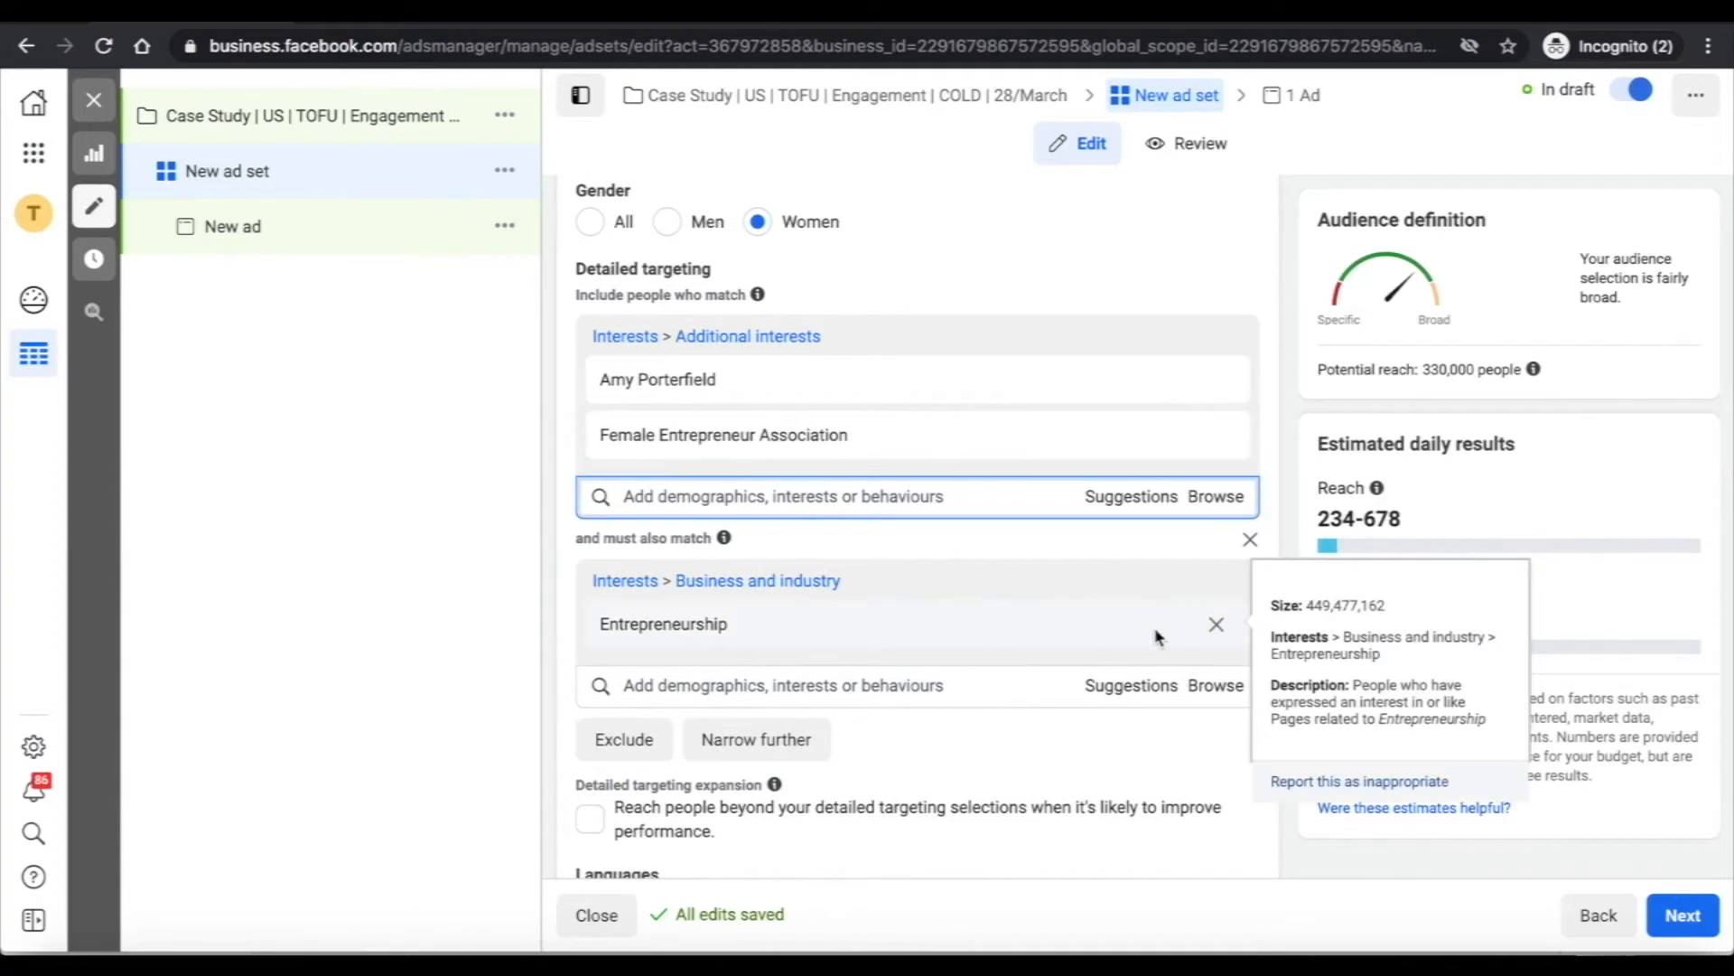
click(1216, 626)
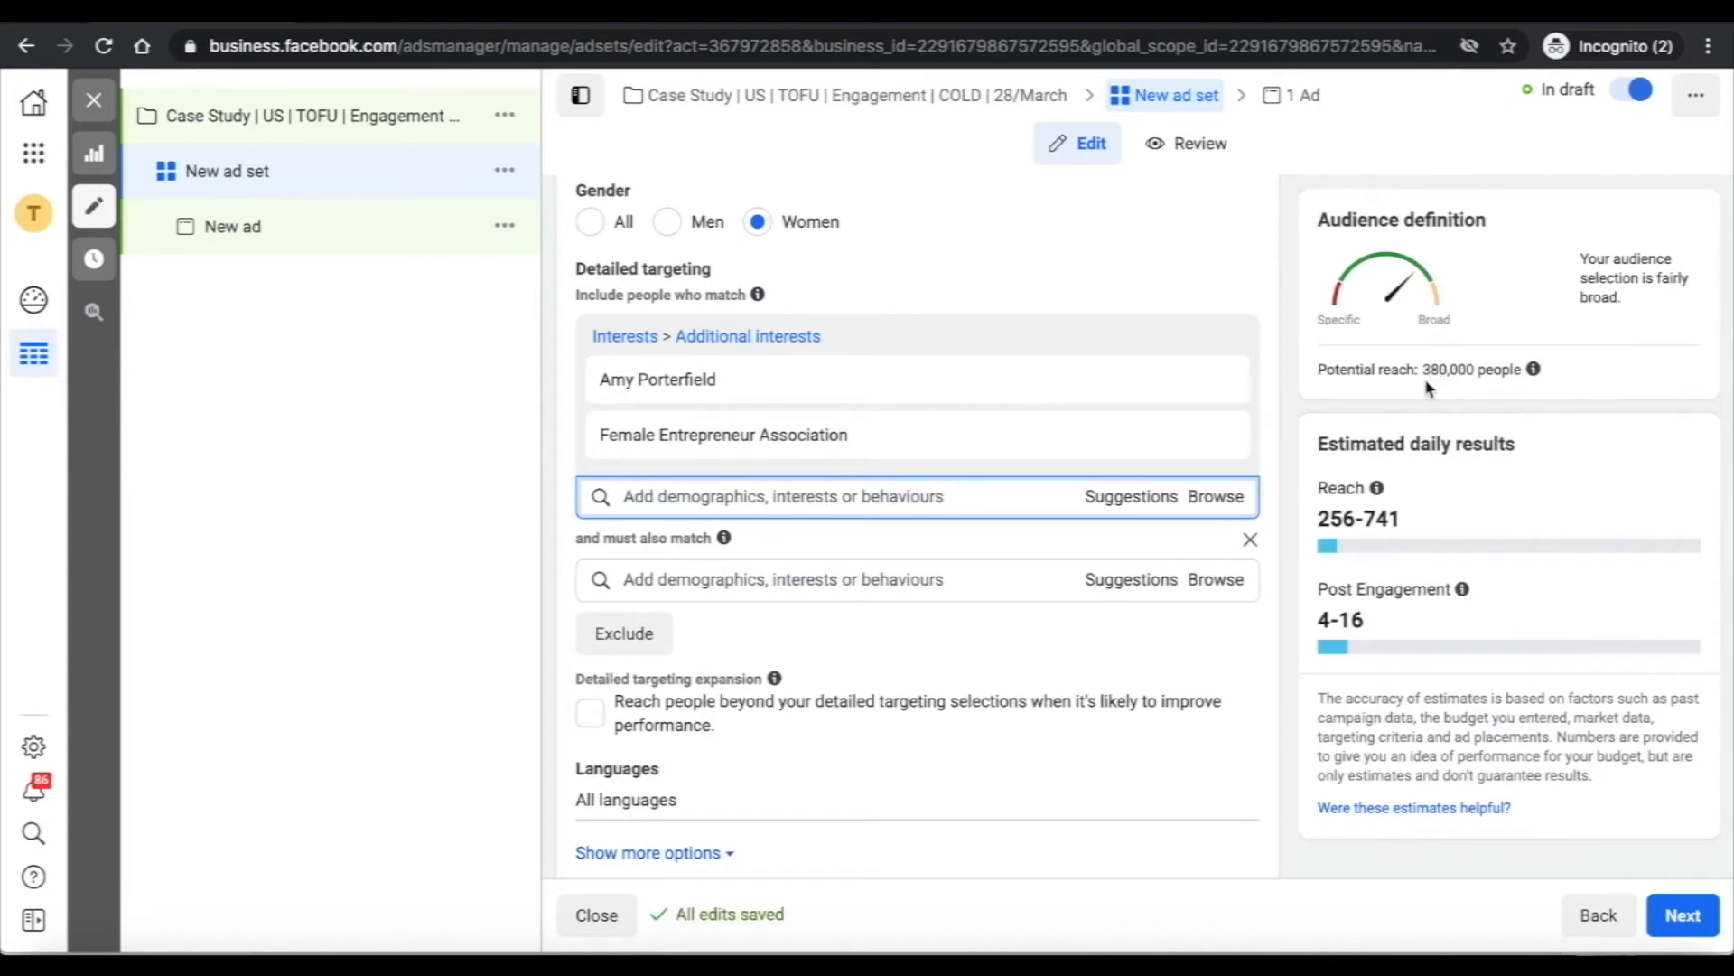
Examine the ad set's placements, detailed targeting, location and schedule against the audience definition and estimated daily results
scroll(1282, 477, down, 15)
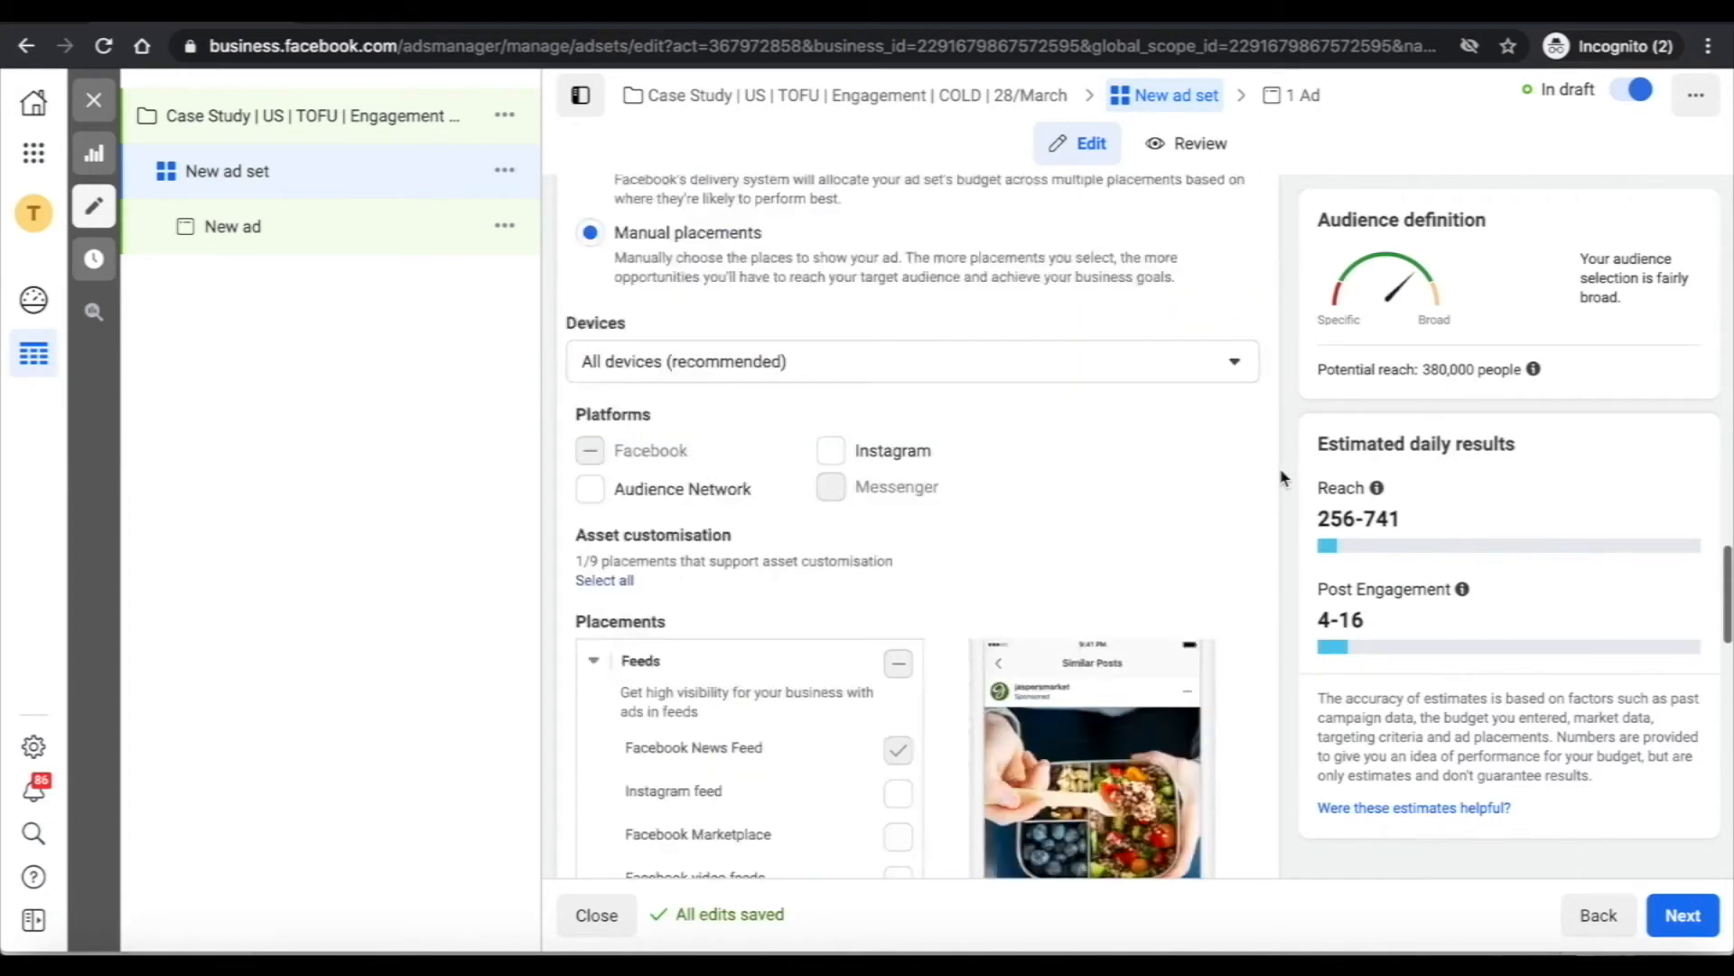
scroll(1283, 477, up, 5)
scroll(1283, 477, up, 8)
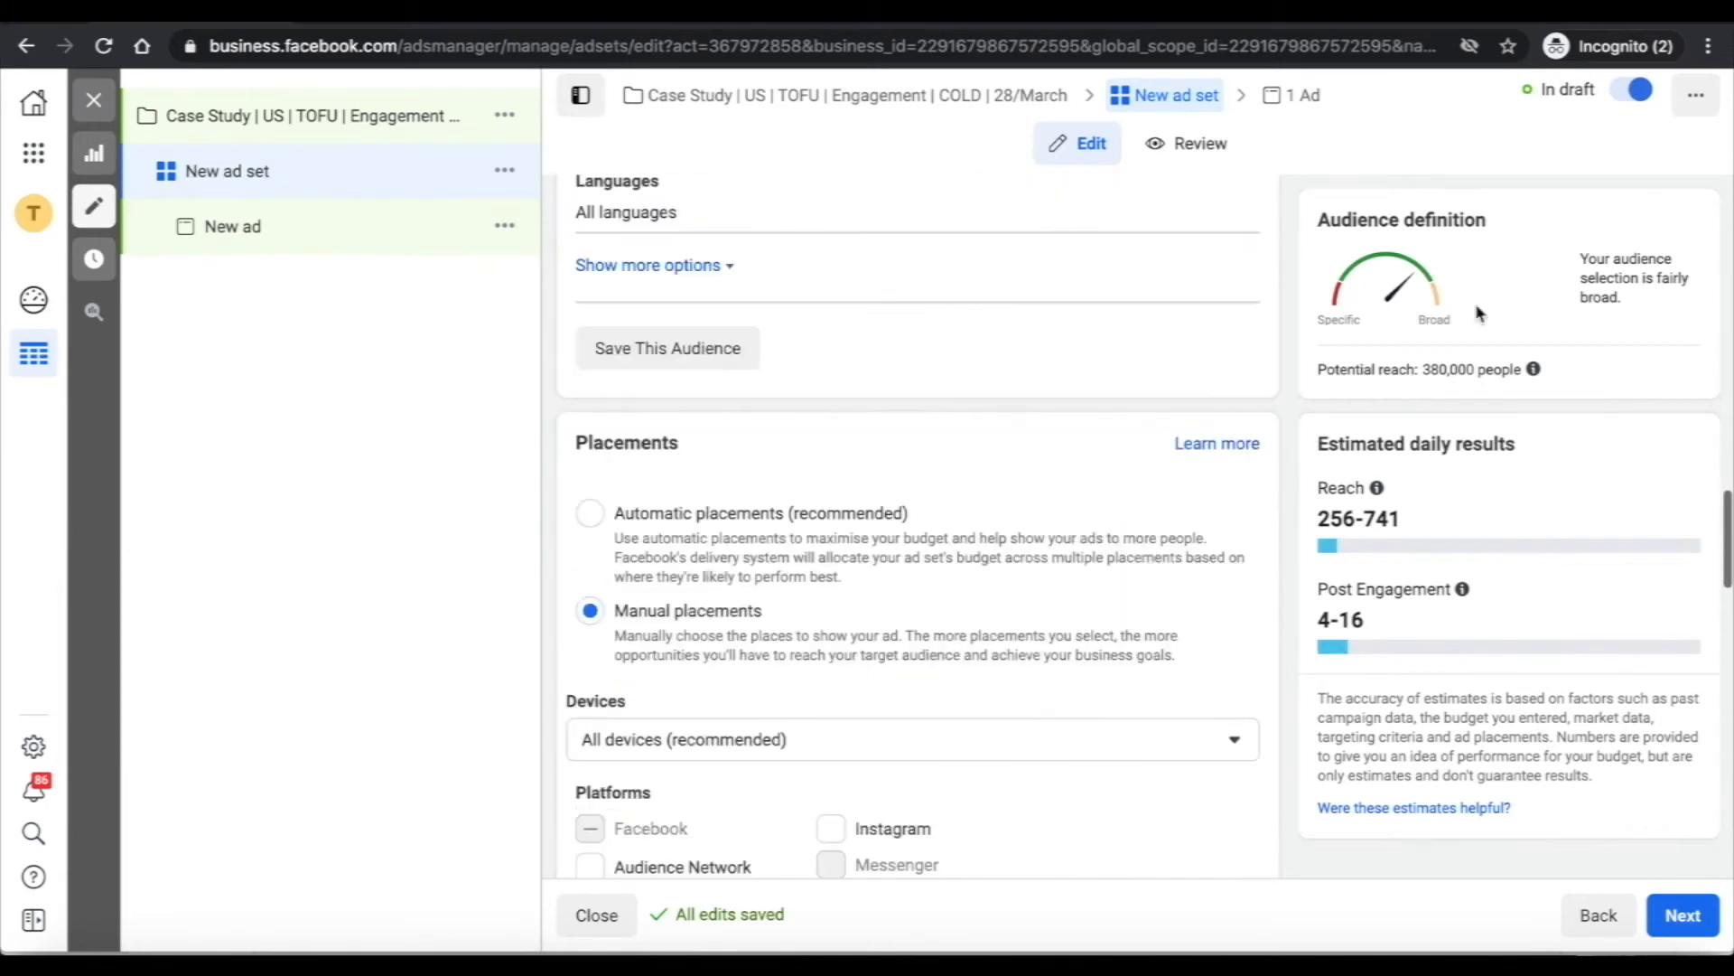
scroll(1274, 645, down, 8)
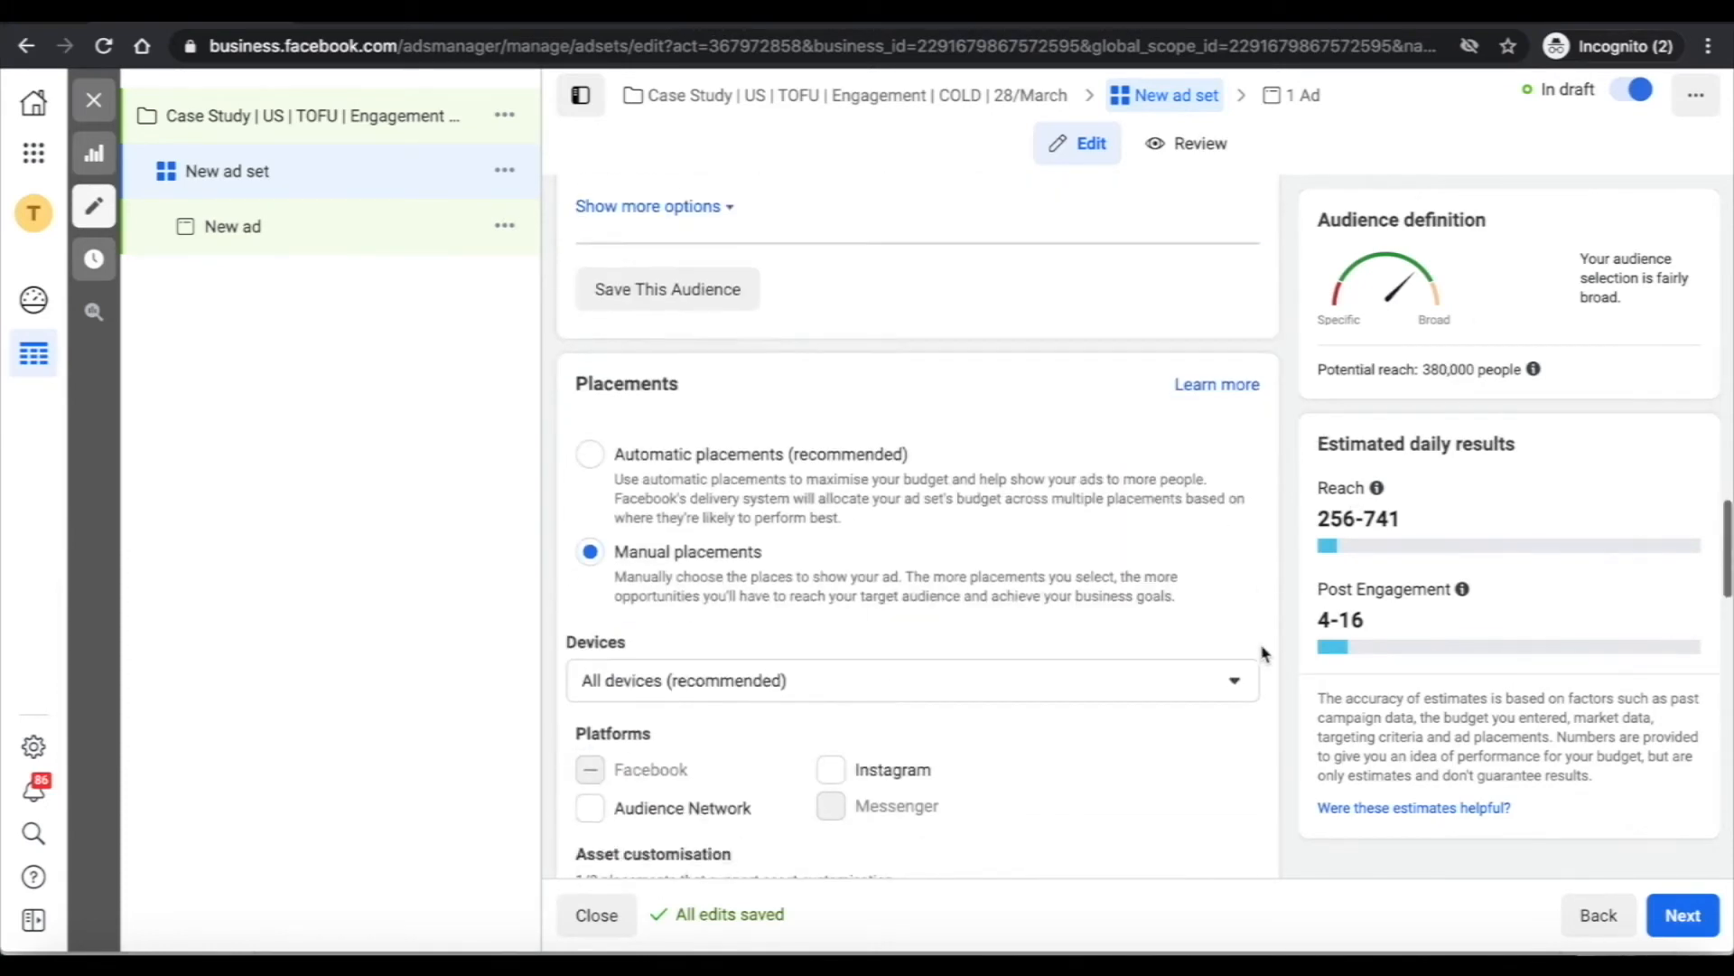
scroll(1265, 650, up, 8)
scroll(1263, 652, up, 10)
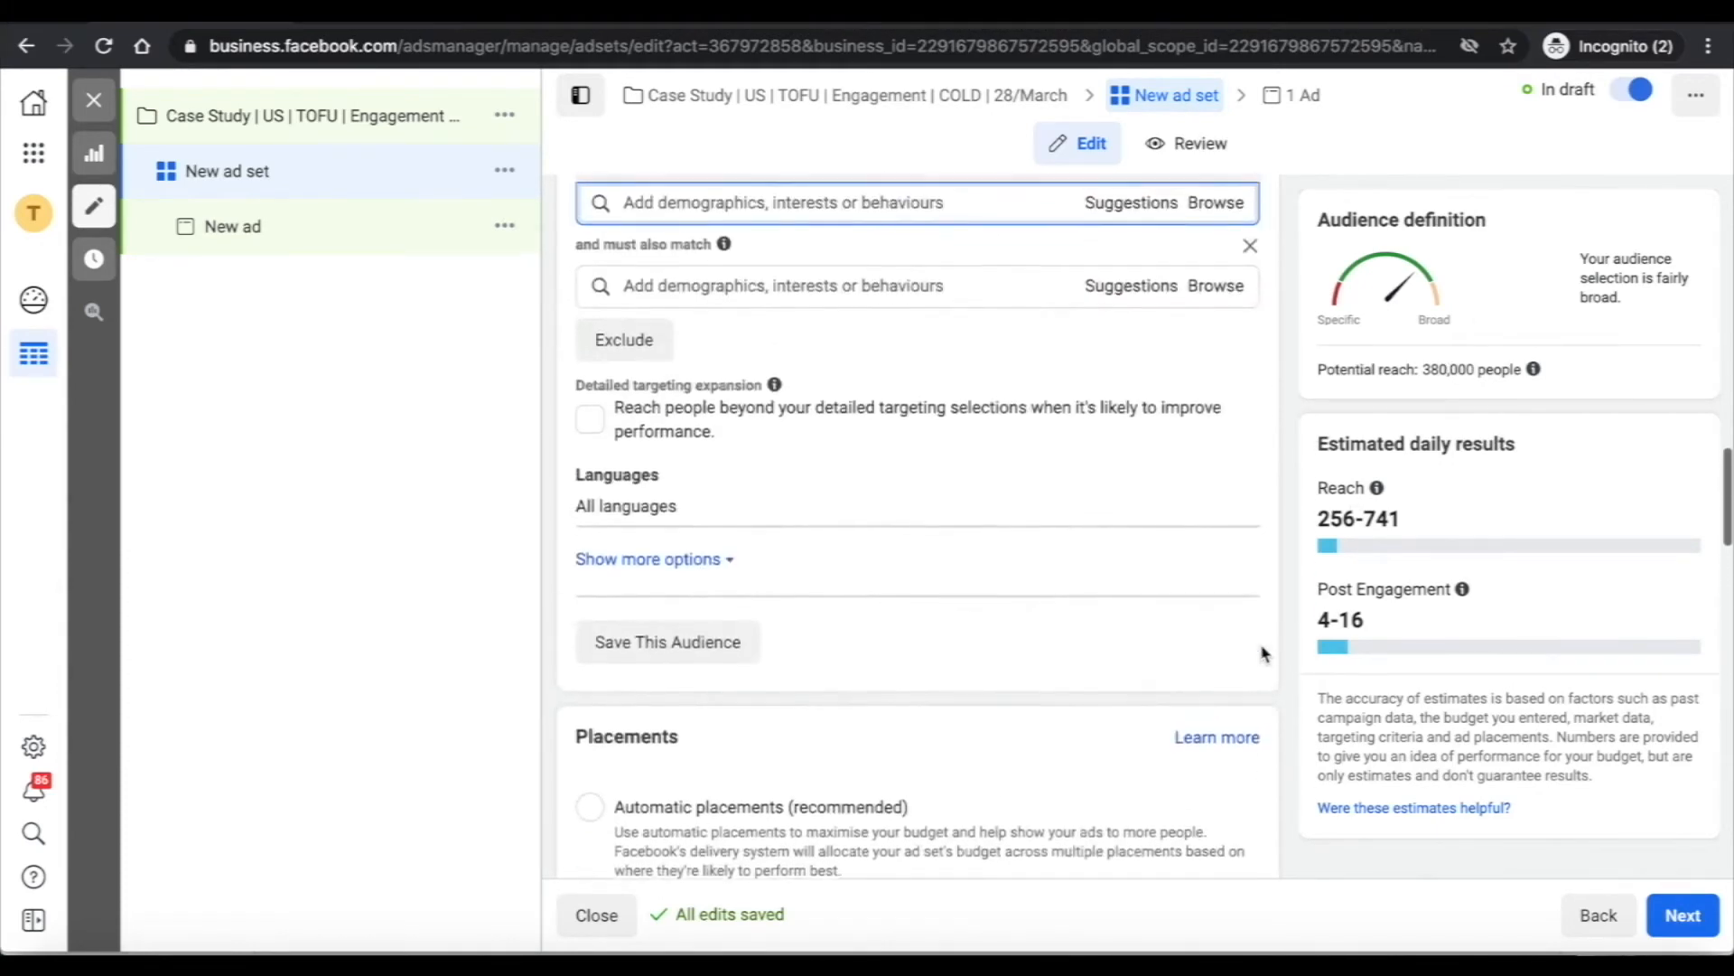
scroll(1262, 652, up, 5)
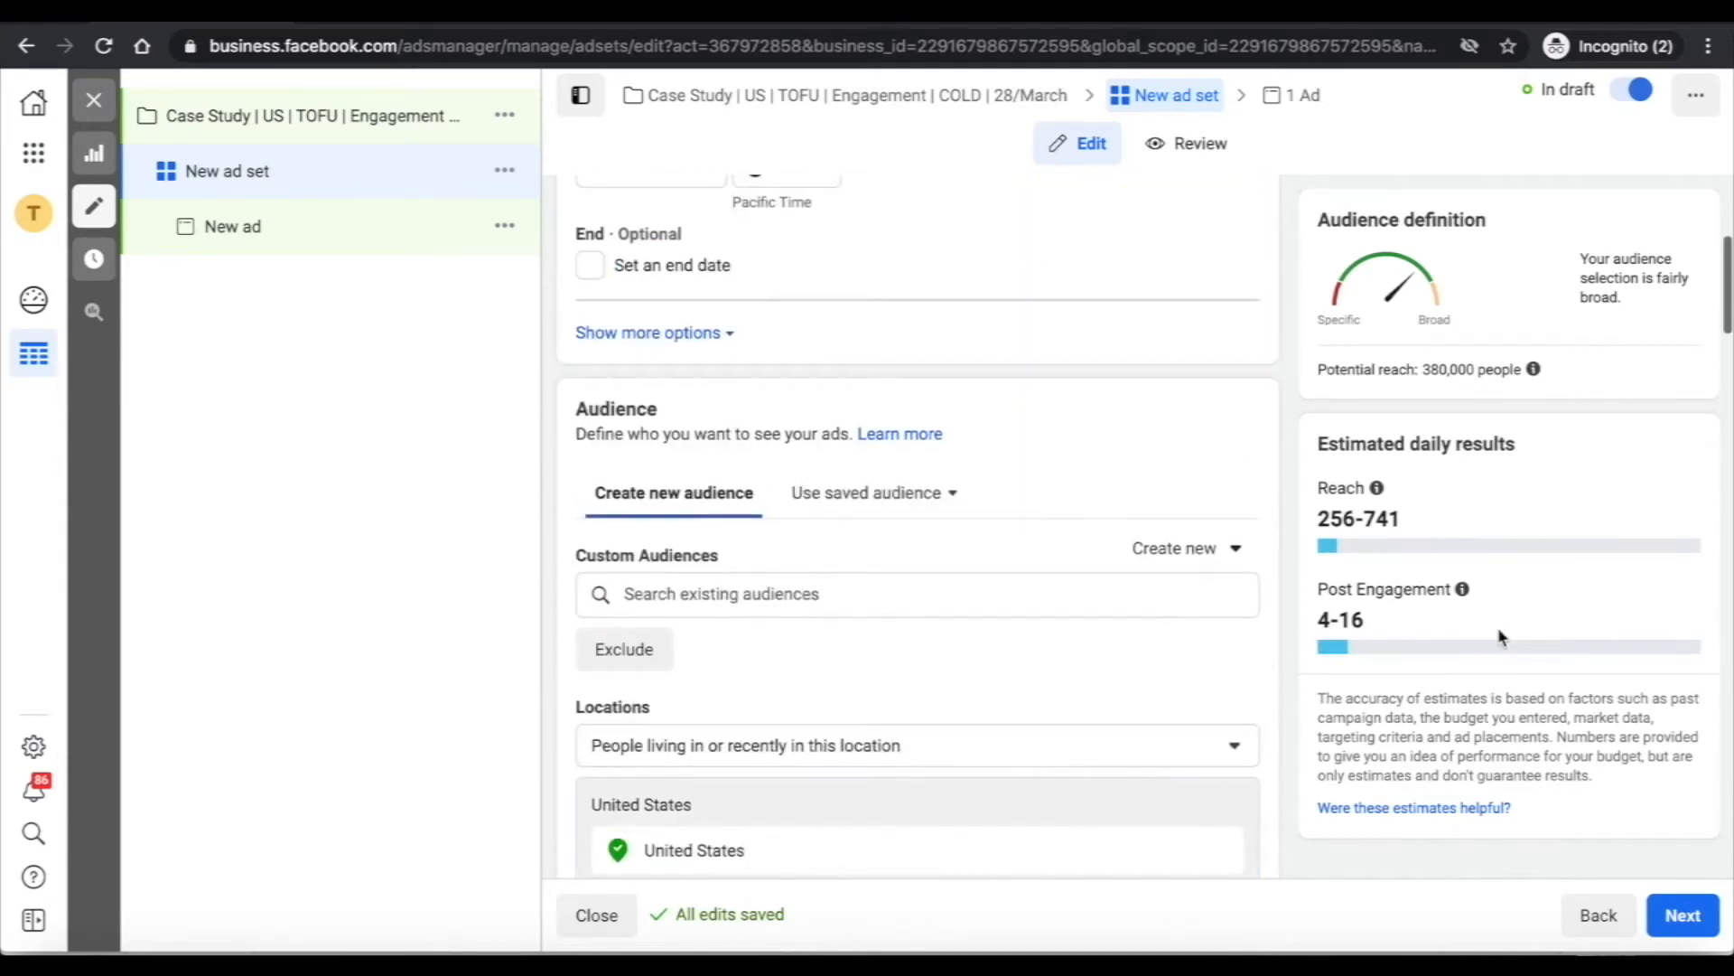
scroll(1243, 646, up, 4)
scroll(1243, 647, down, 9)
scroll(1245, 646, down, 7)
scroll(1243, 647, down, 4)
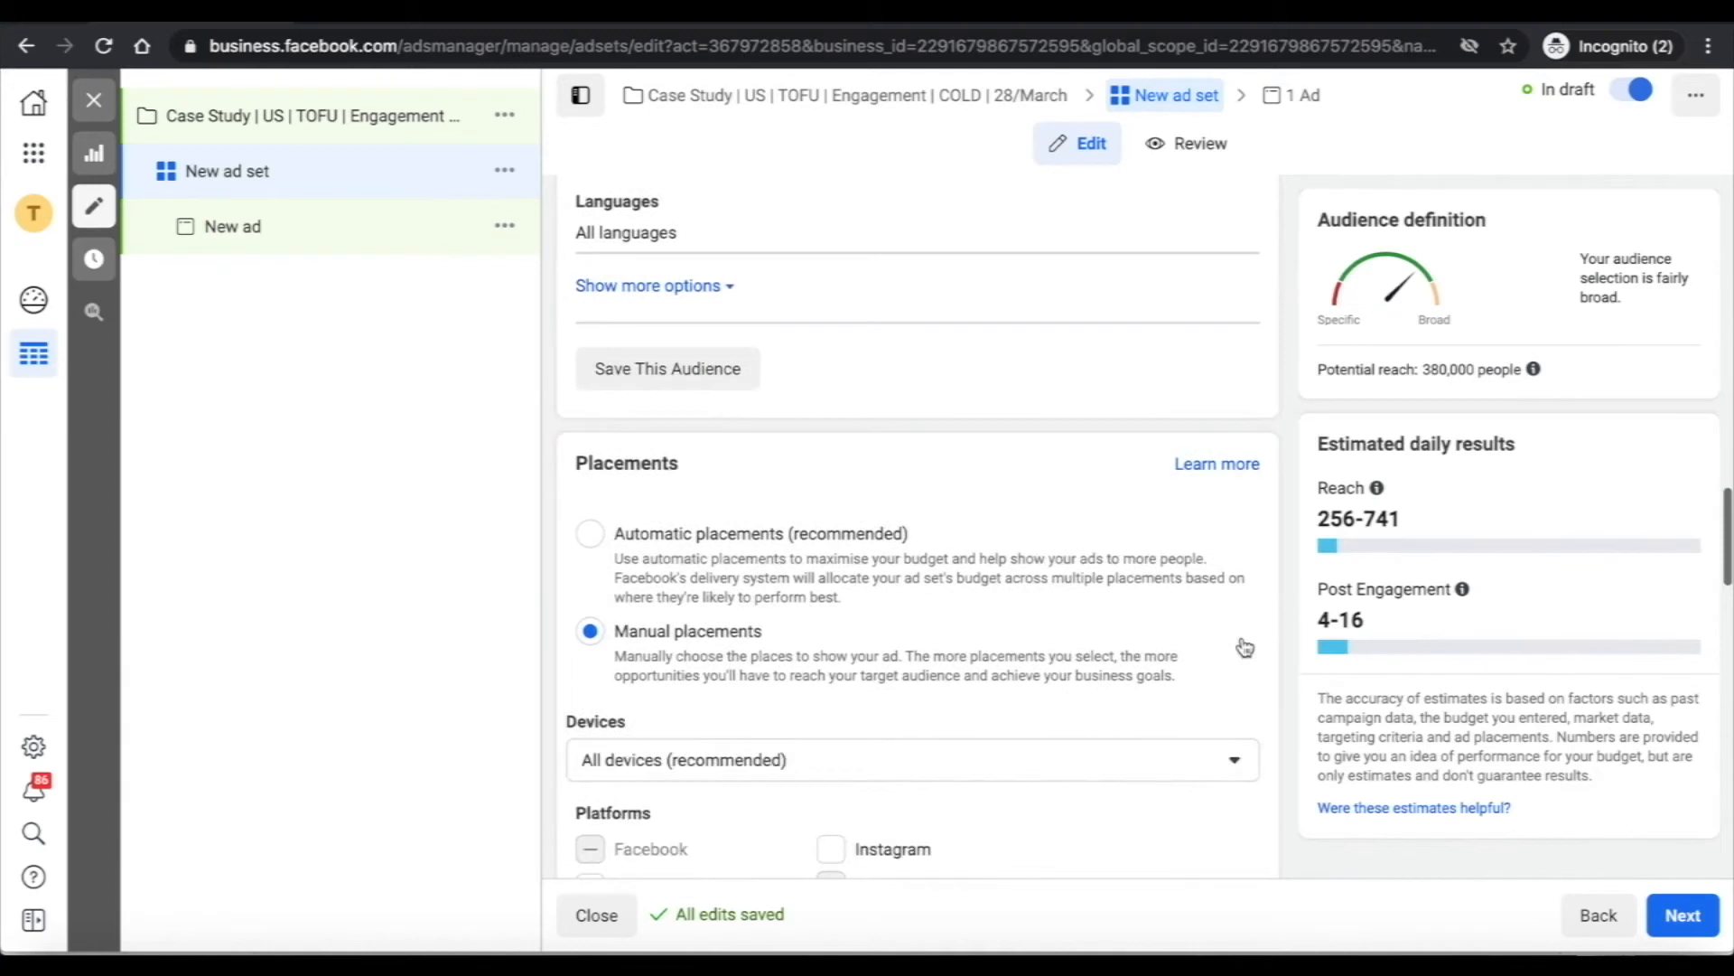
Rename the ad set as "Amy porterfield | Female Entrepreneur Association | 30 - 65+ | F"
scroll(1245, 647, up, 9)
scroll(1243, 647, up, 2)
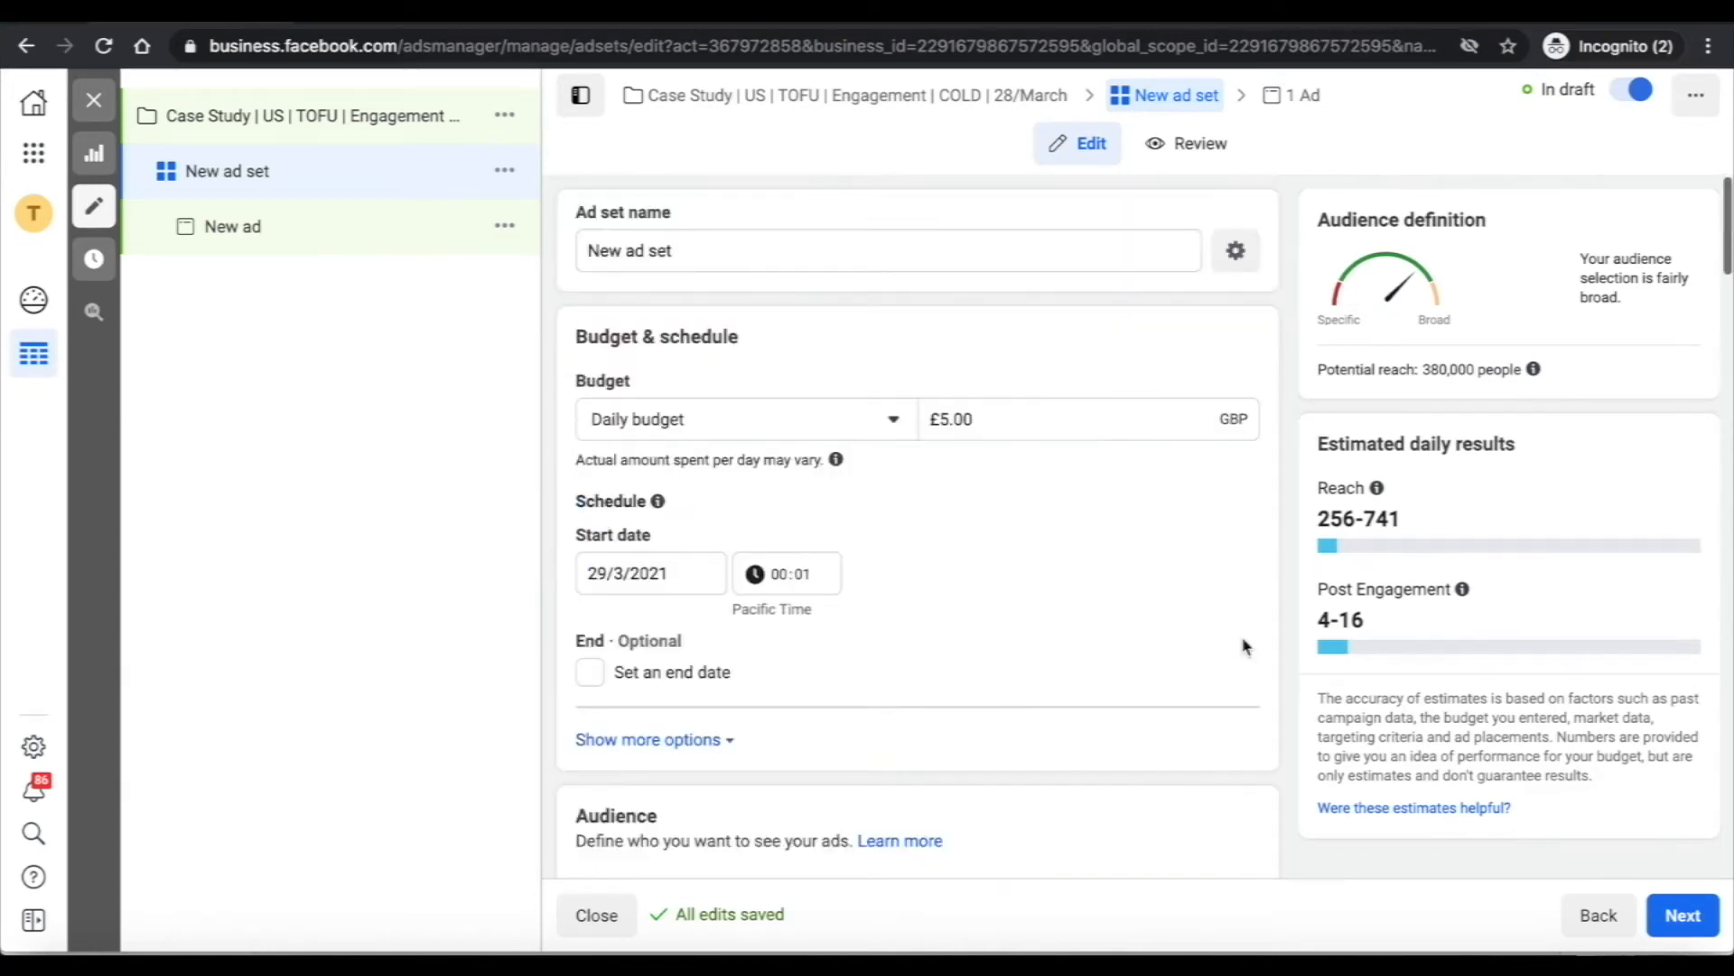
triple_click(645, 252)
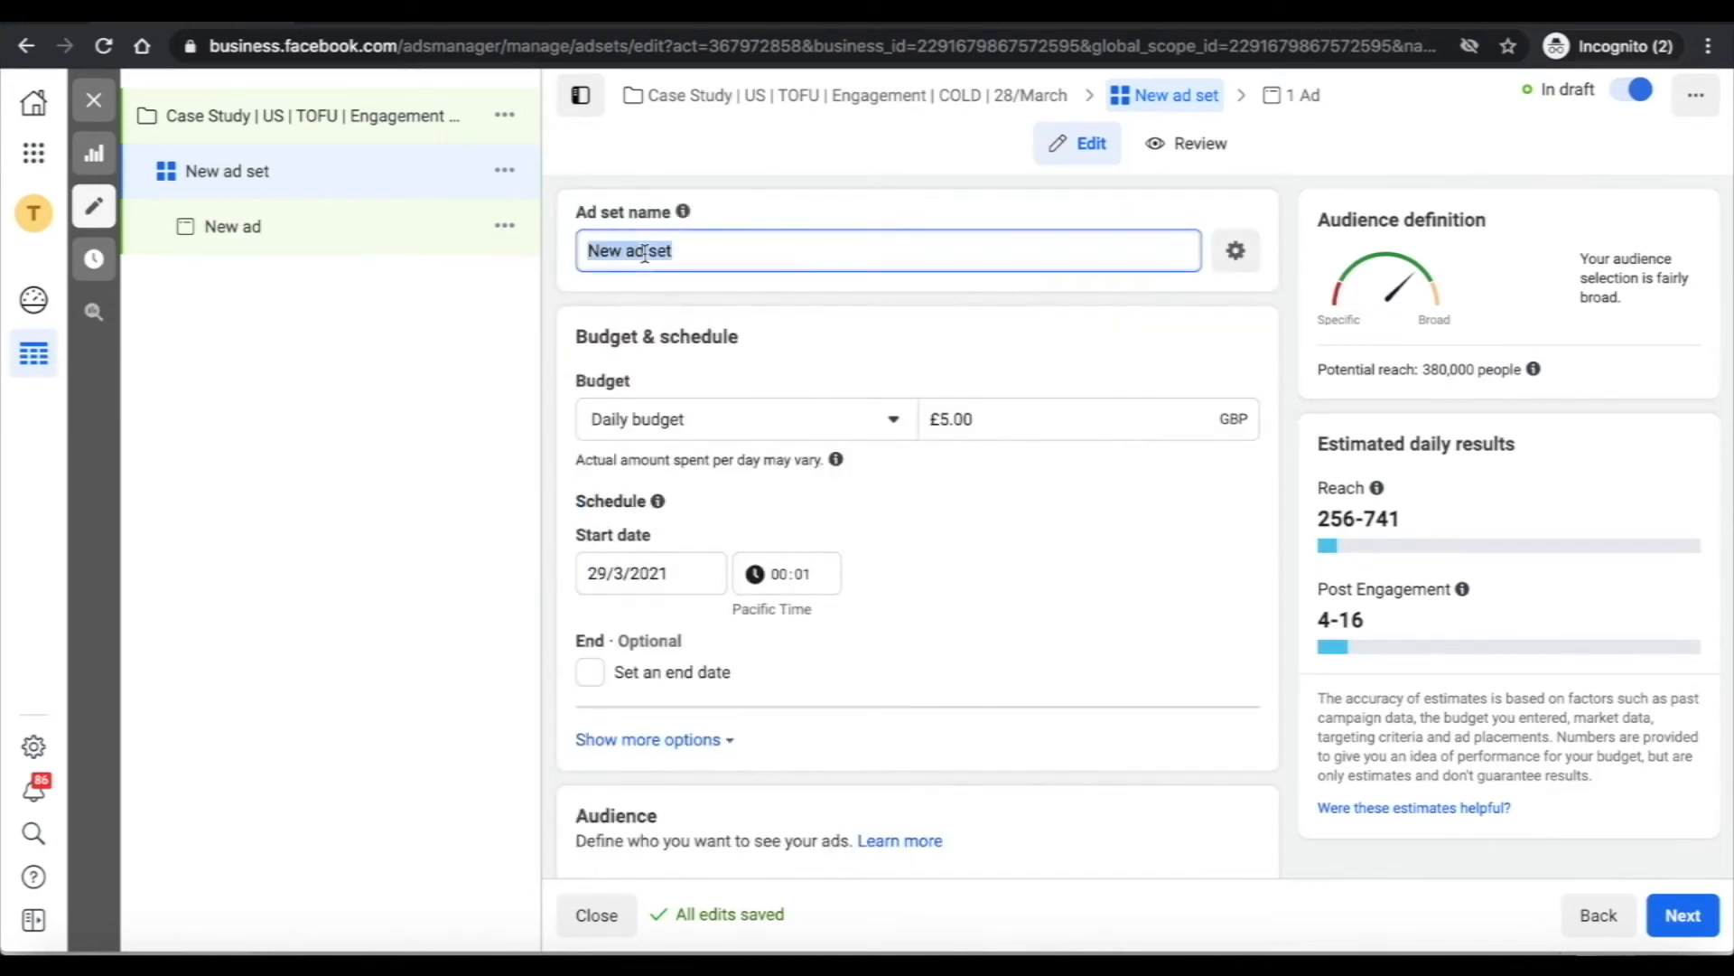
text(Amy po)
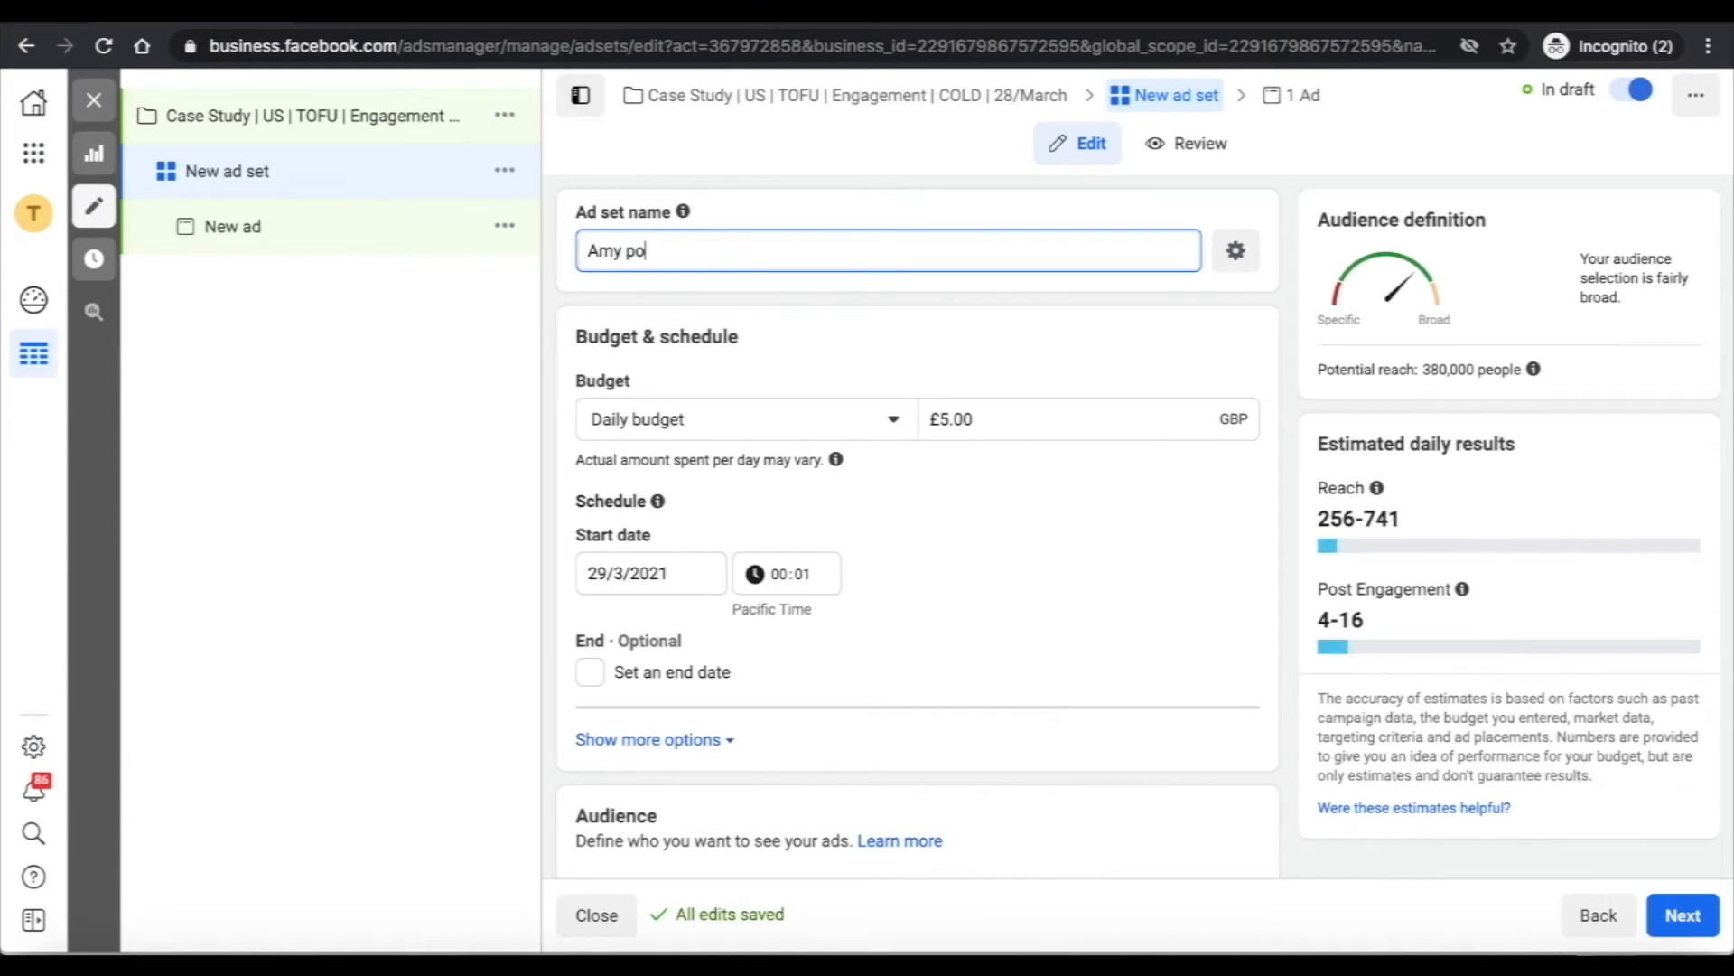
text(rterfield | Female Entrepreneur Association | 30 - 65+ | F)
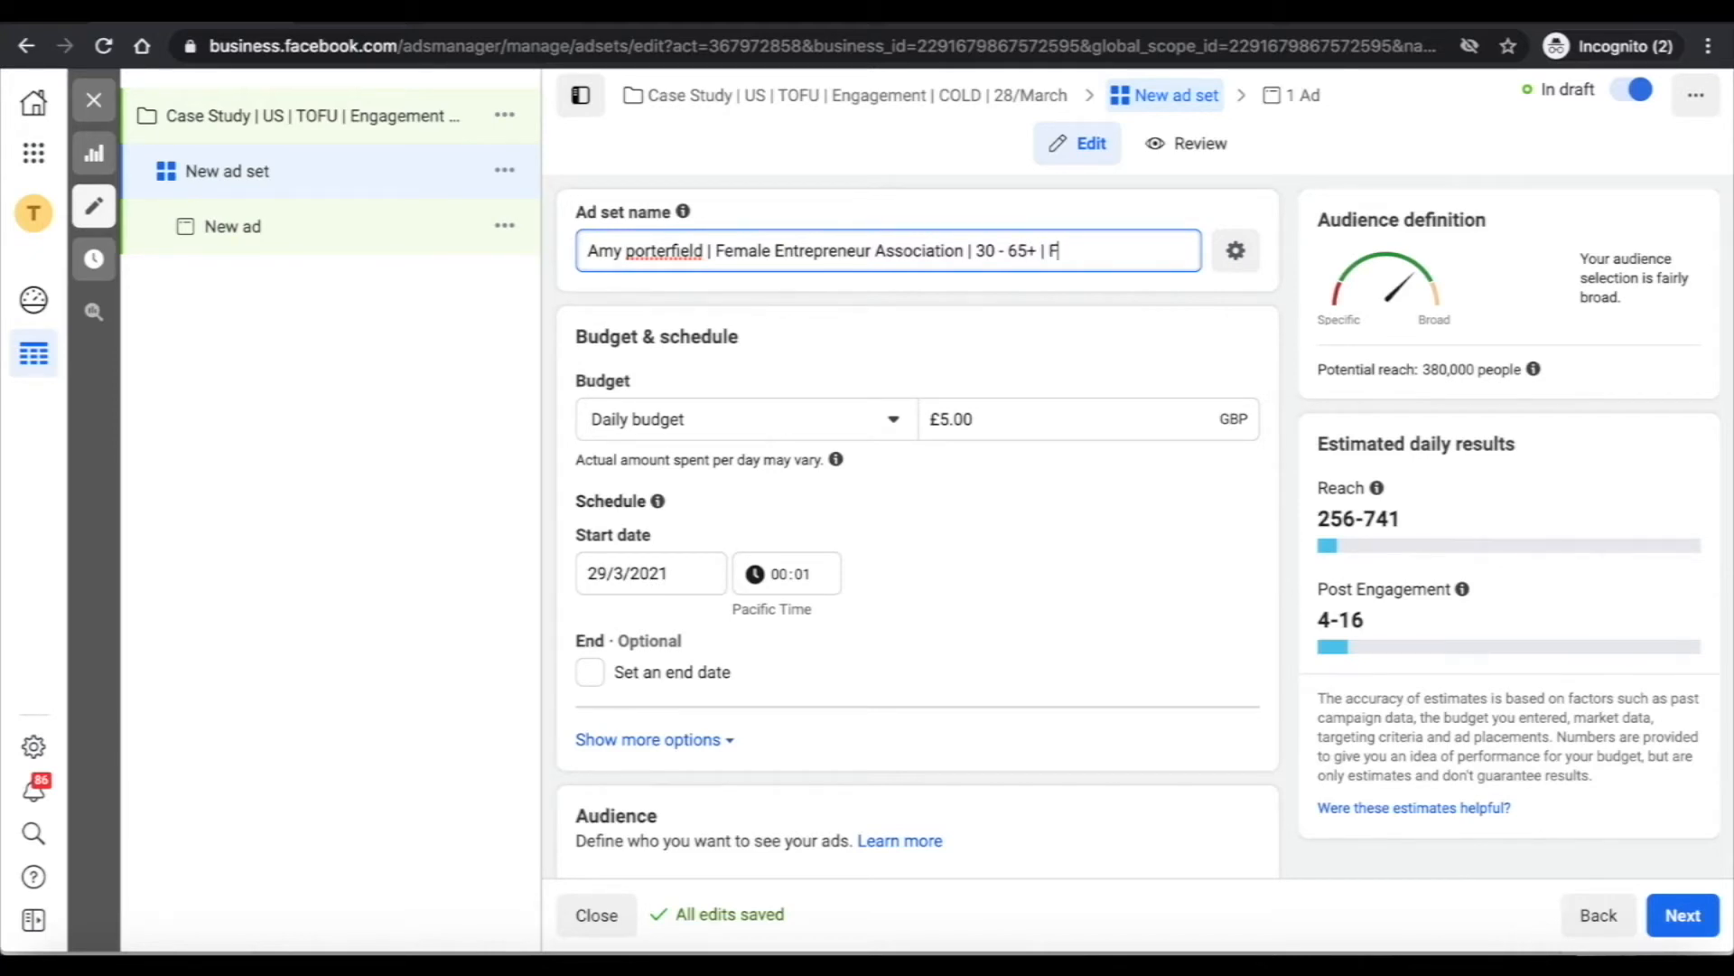
click(1284, 508)
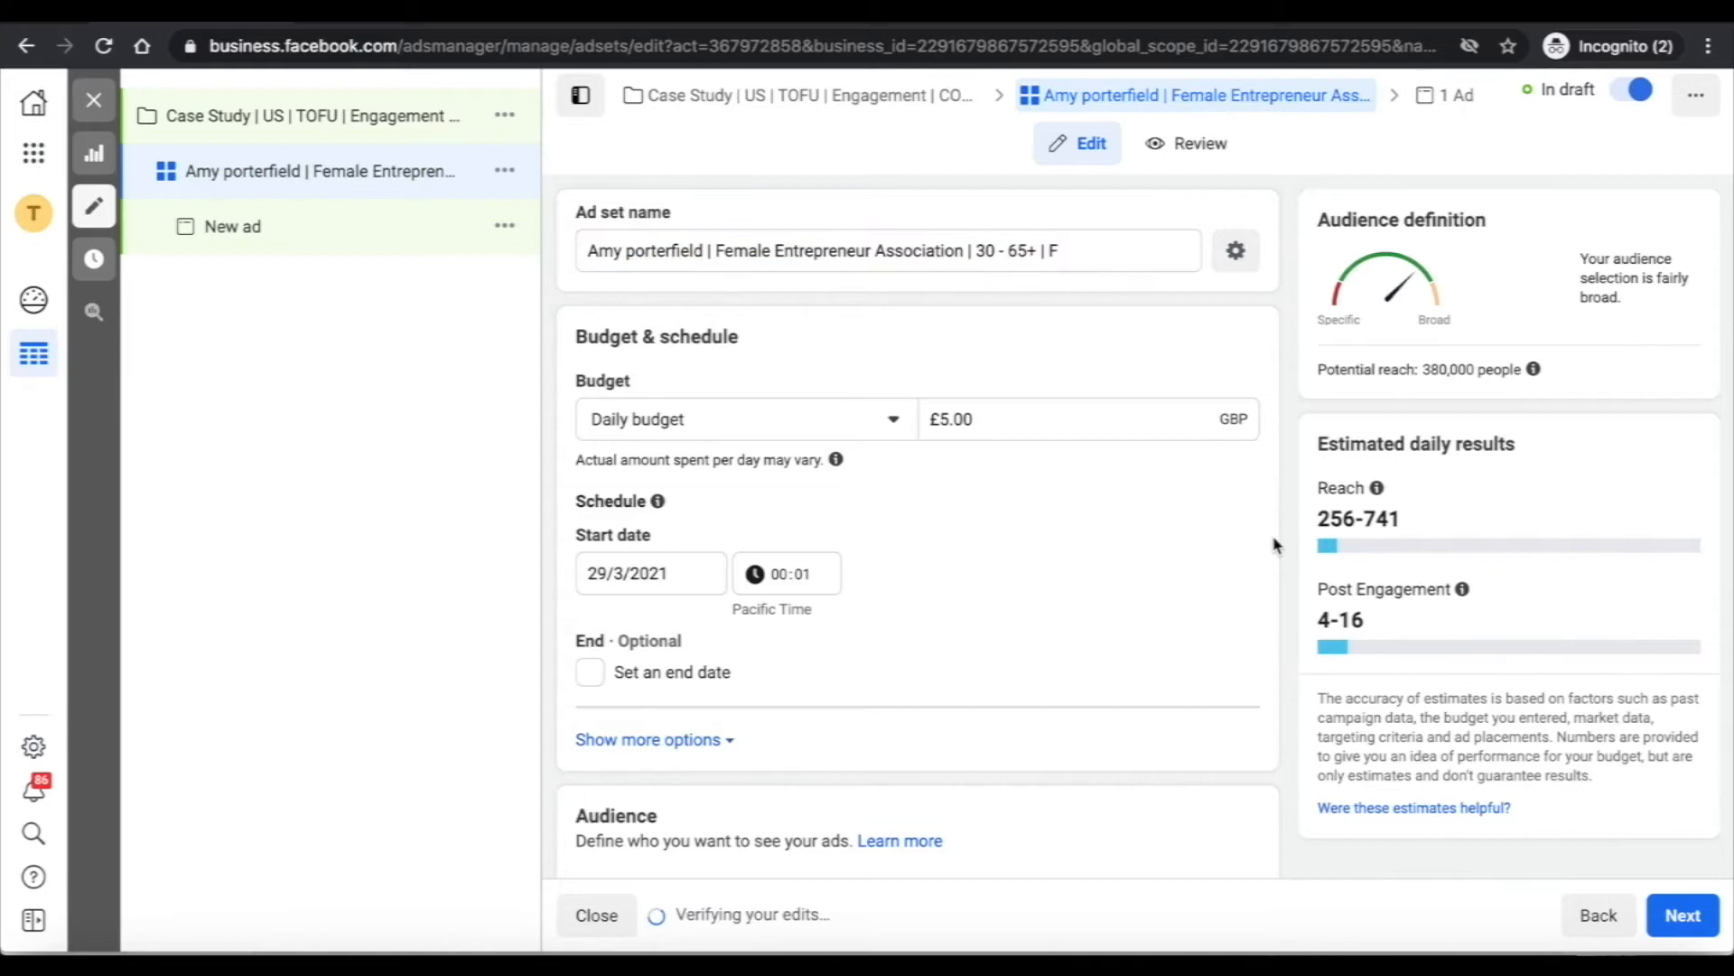
Review the renamed ad set's schedule, location, age range, gender and included interests
scroll(1219, 593, down, 10)
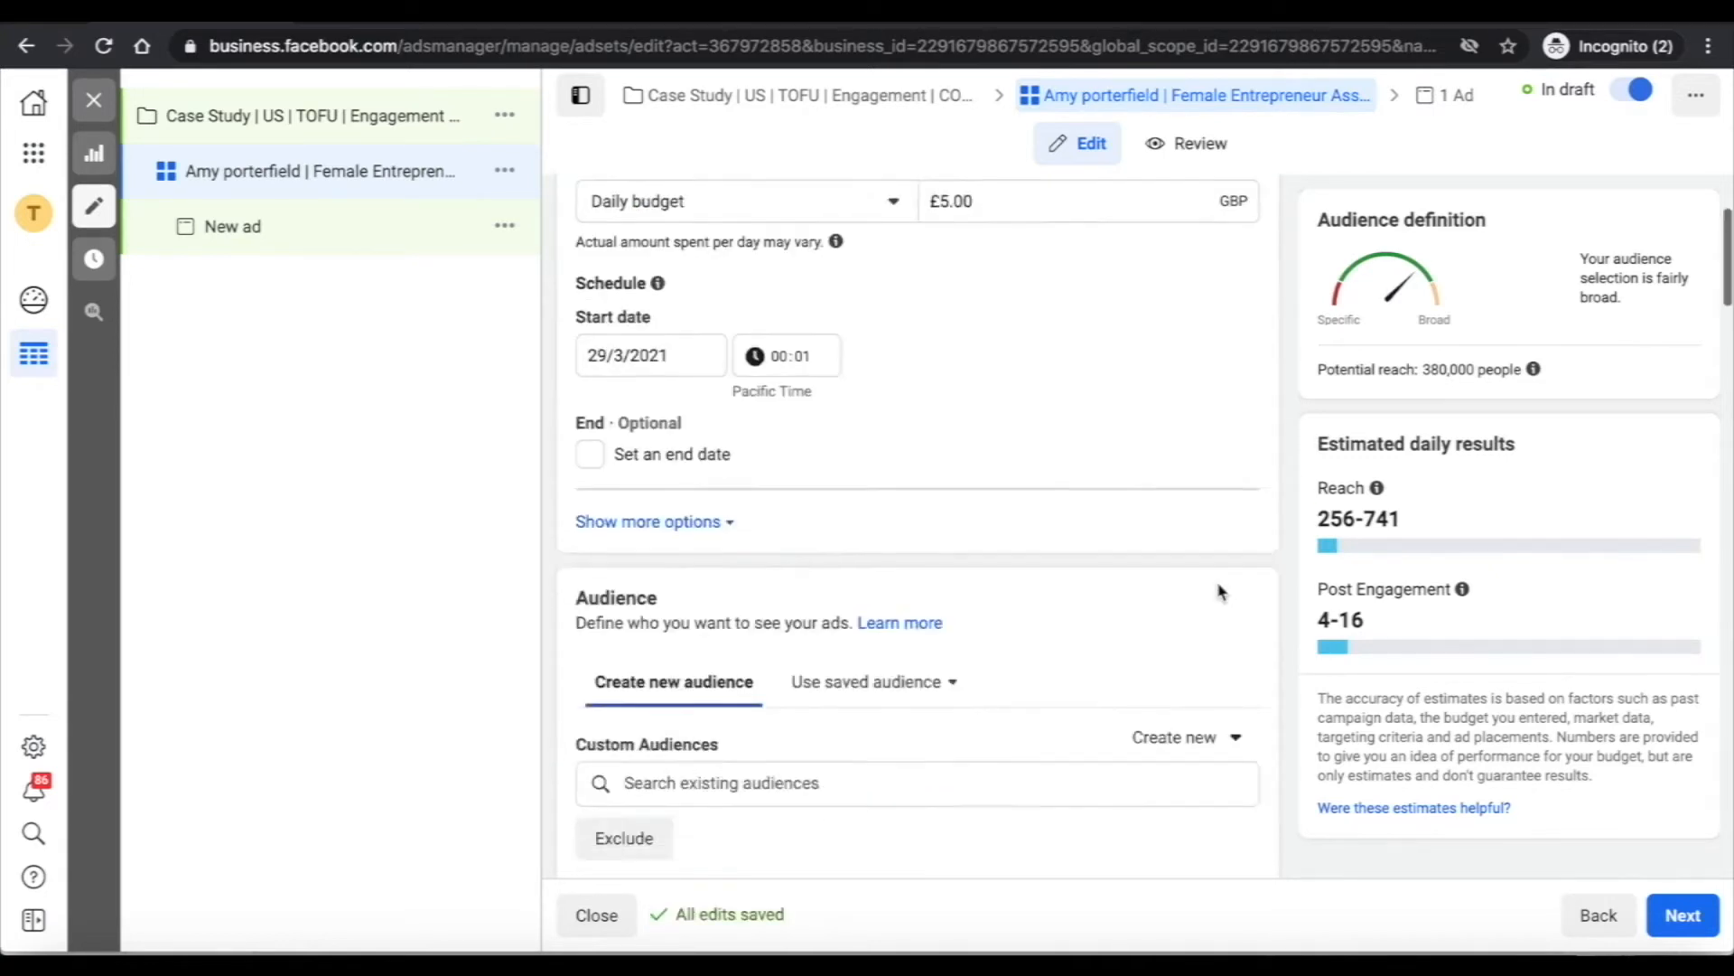
scroll(1147, 643, down, 7)
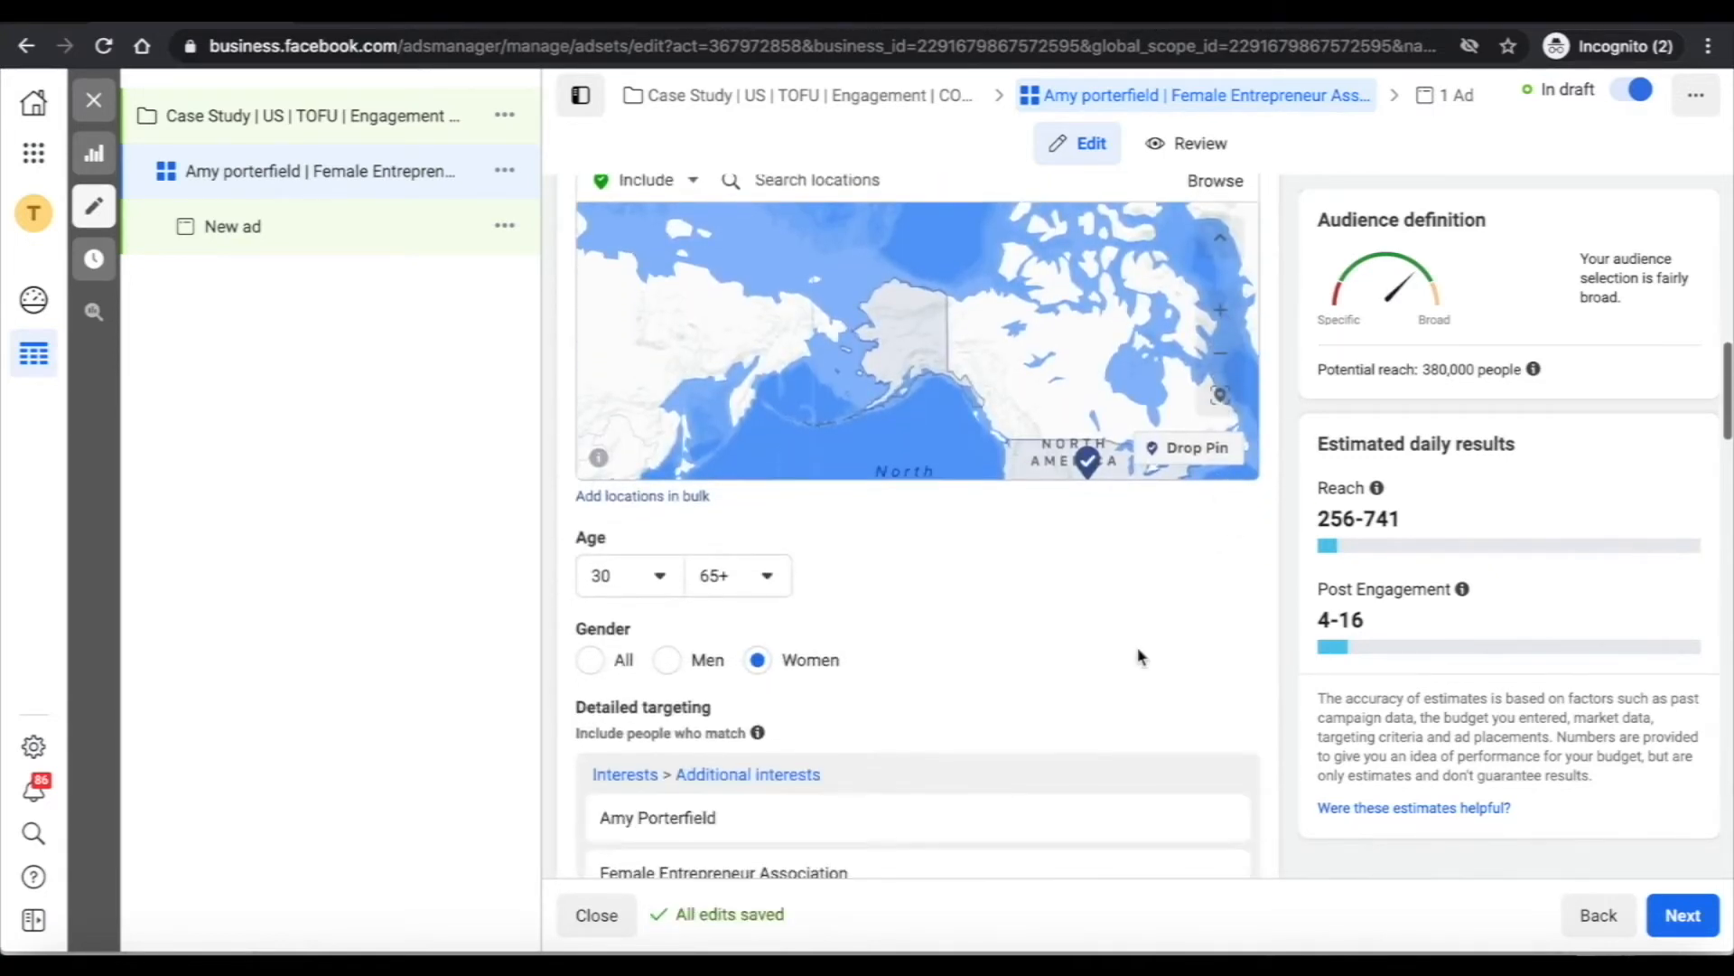
scroll(1139, 657, down, 1)
scroll(1140, 657, up, 1)
scroll(1140, 657, down, 2)
scroll(1138, 654, up, 8)
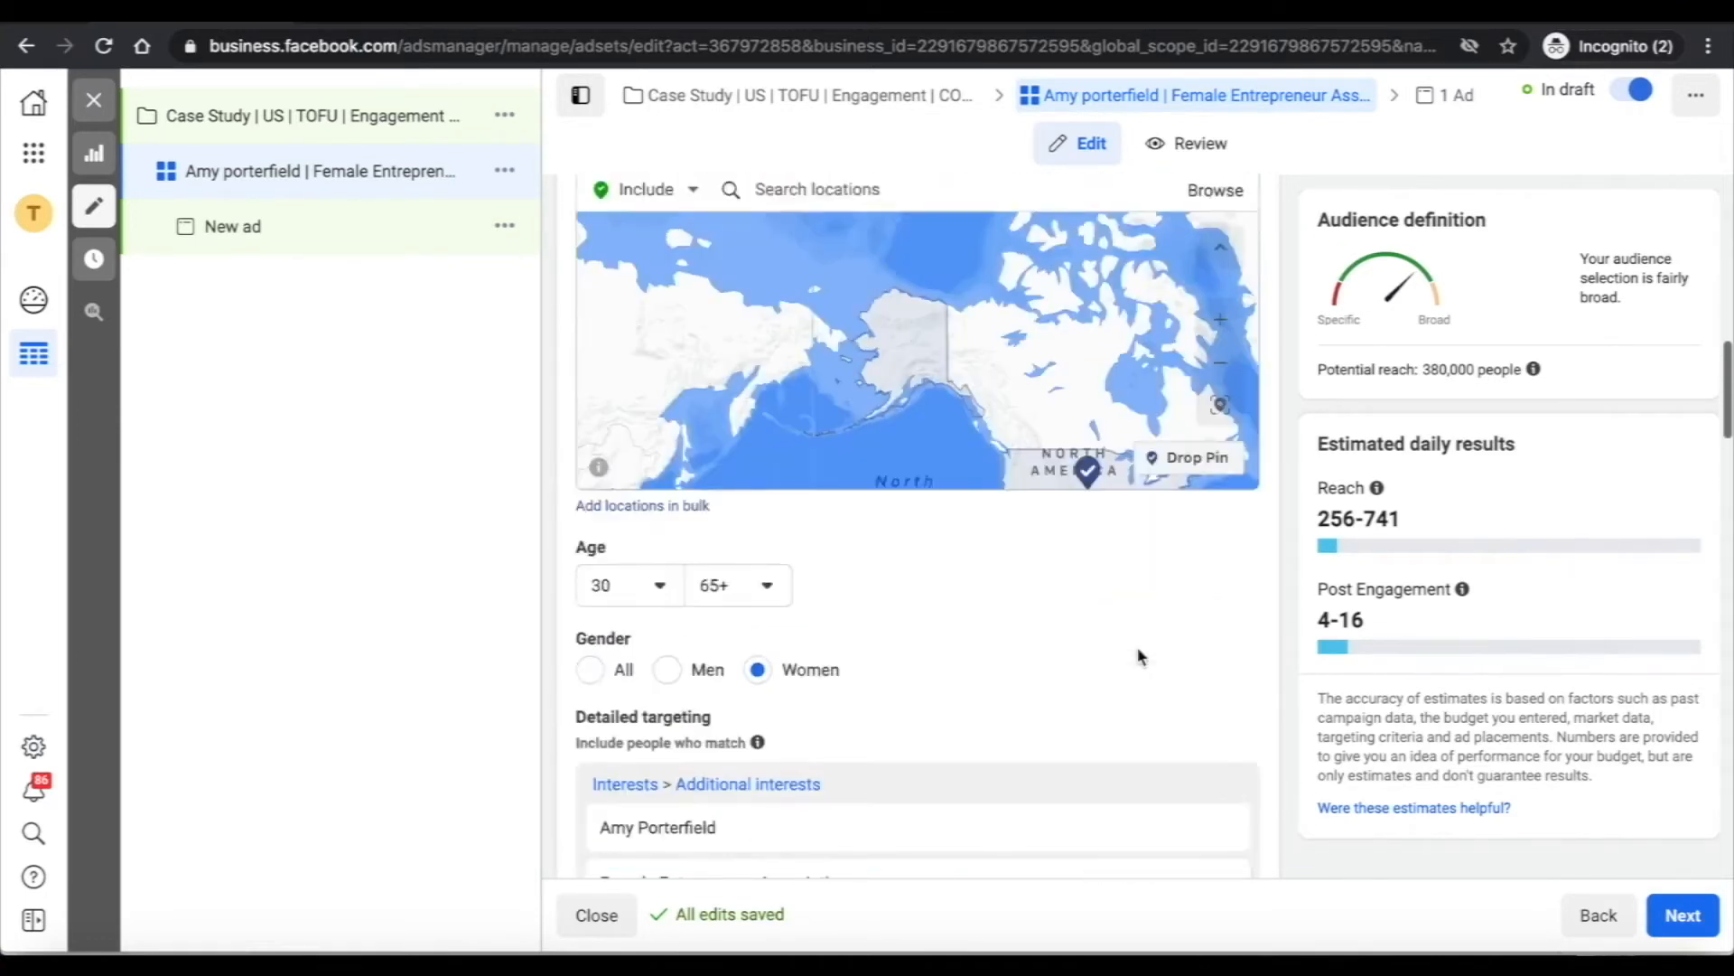
Review the ad set's name, budget, schedule and audience sections before adding exclusions
scroll(1230, 314, up, 1)
scroll(1231, 314, up, 3)
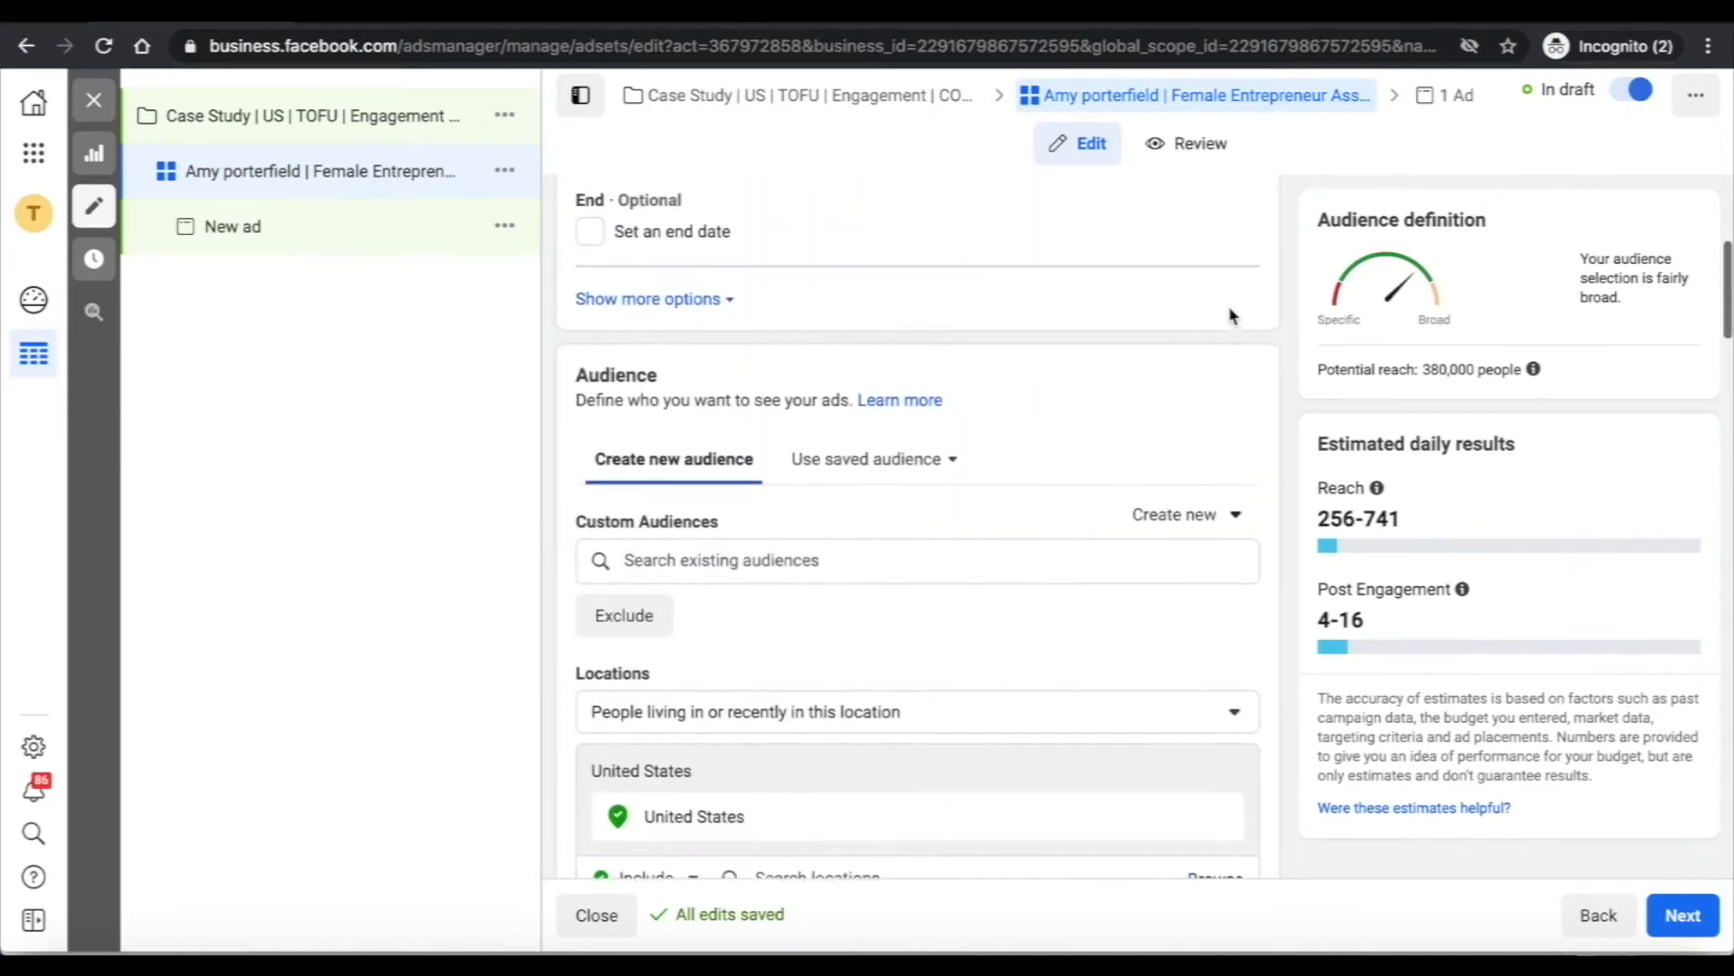
double_click(589, 388)
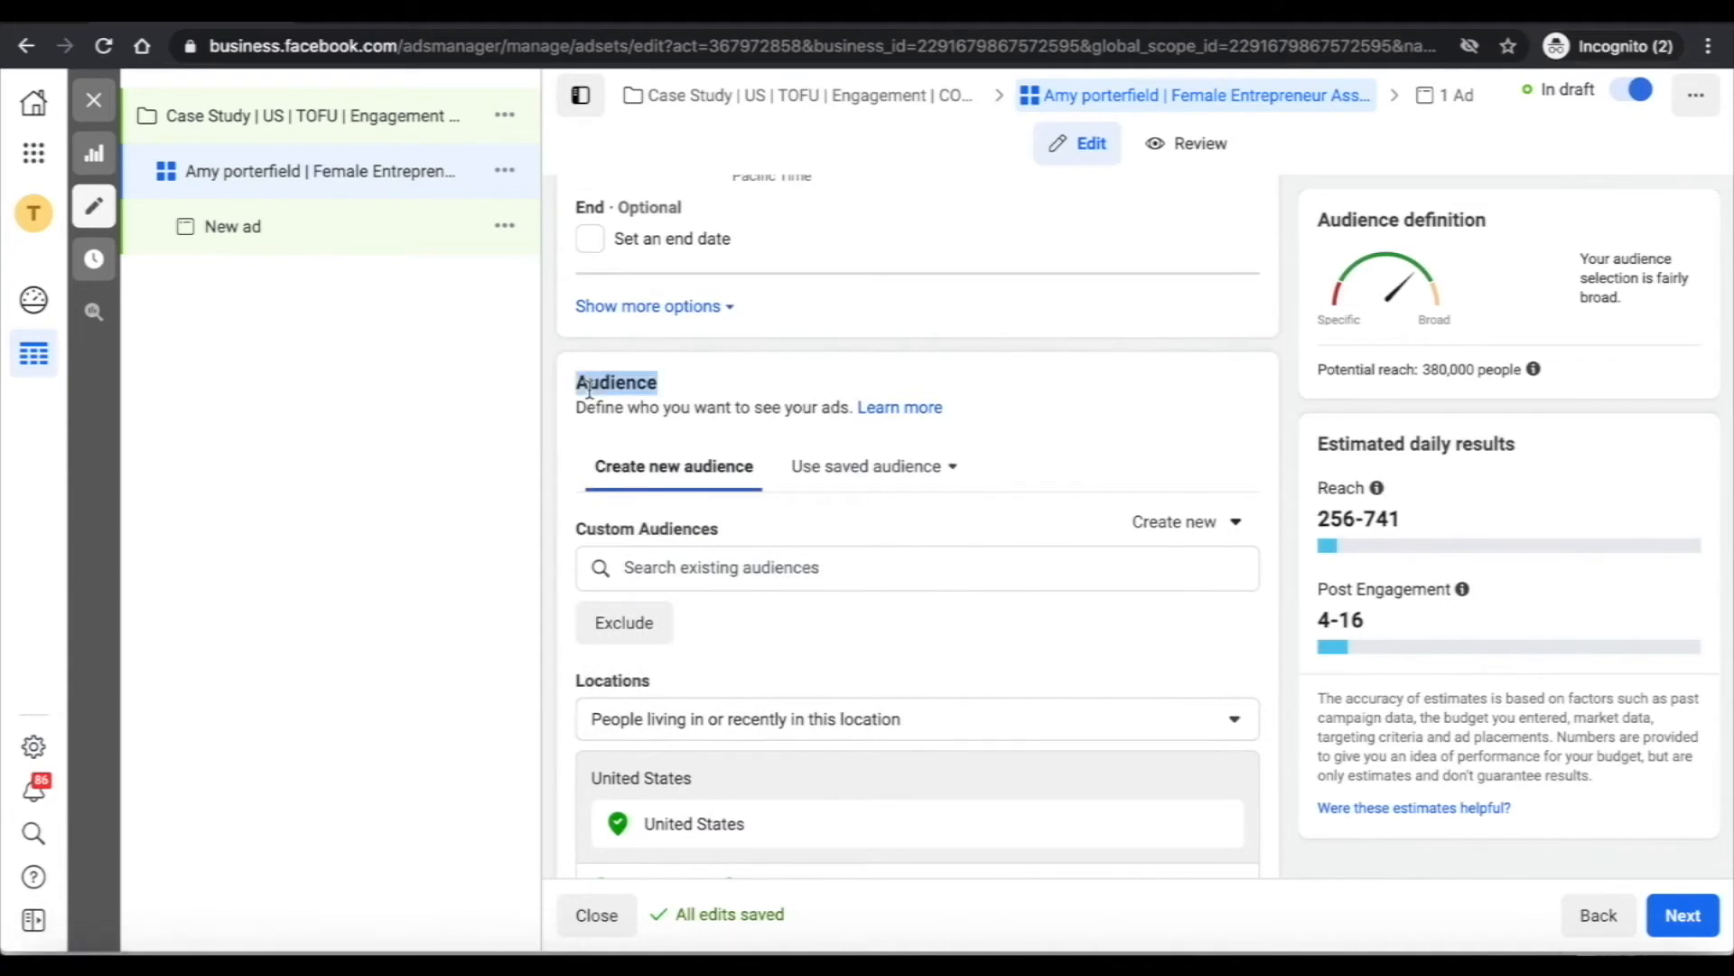
click(1278, 406)
scroll(1277, 406, up, 5)
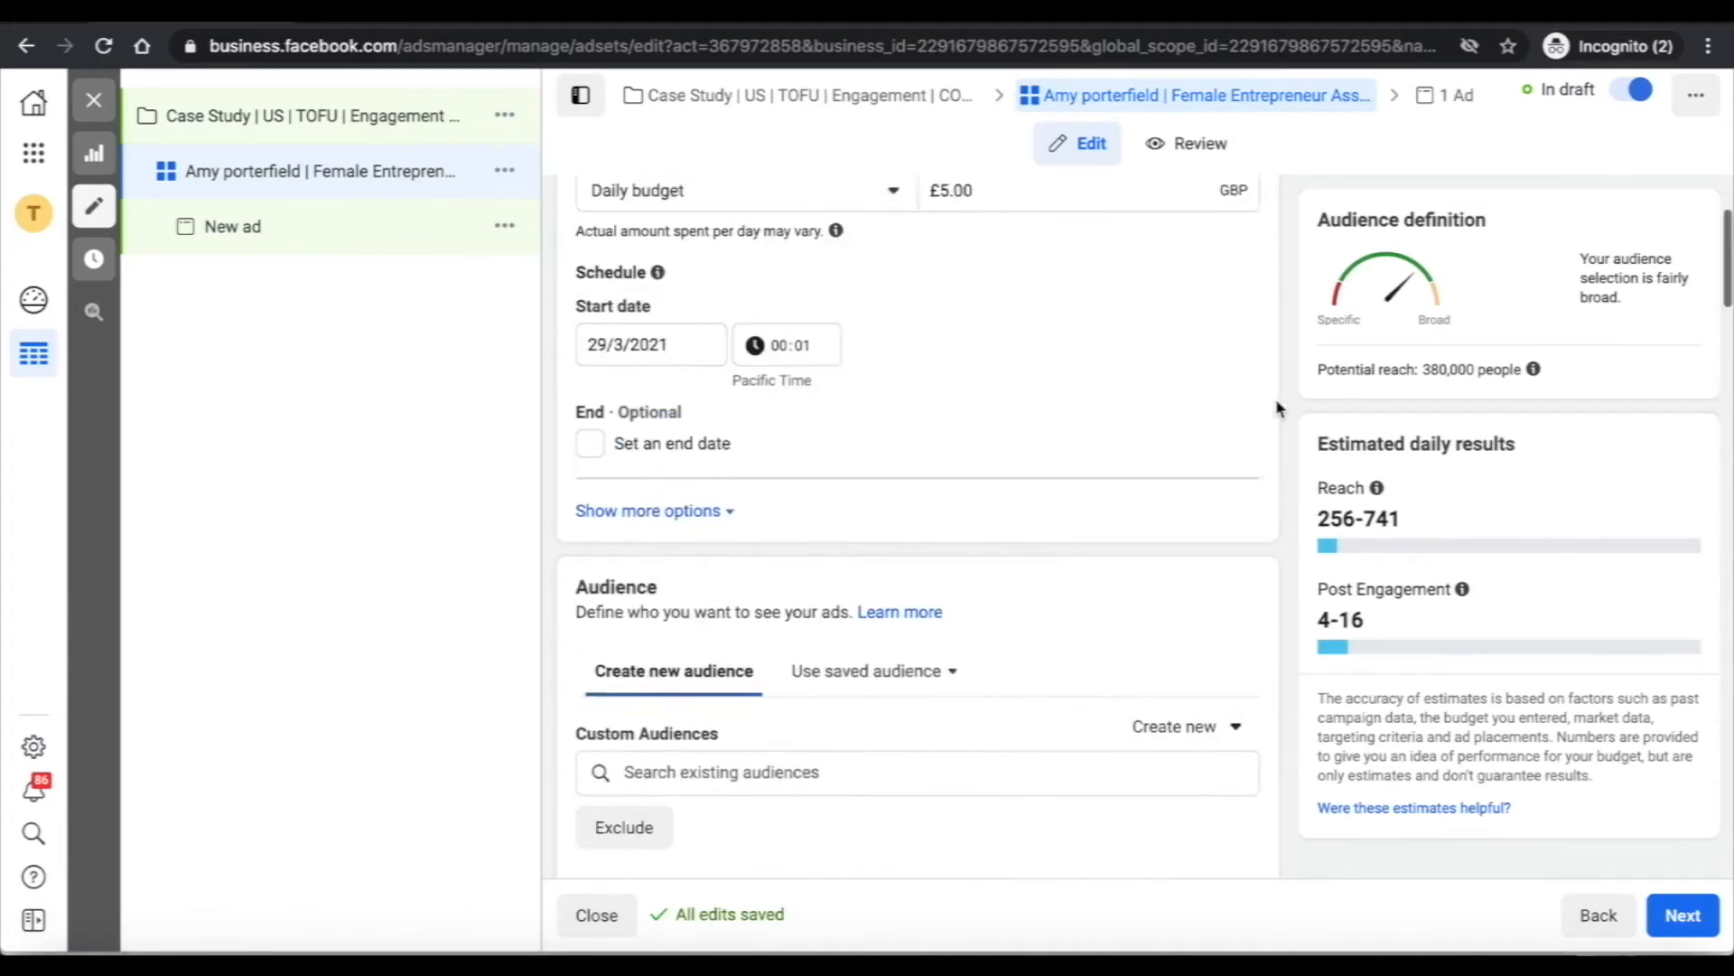
scroll(1261, 503, down, 3)
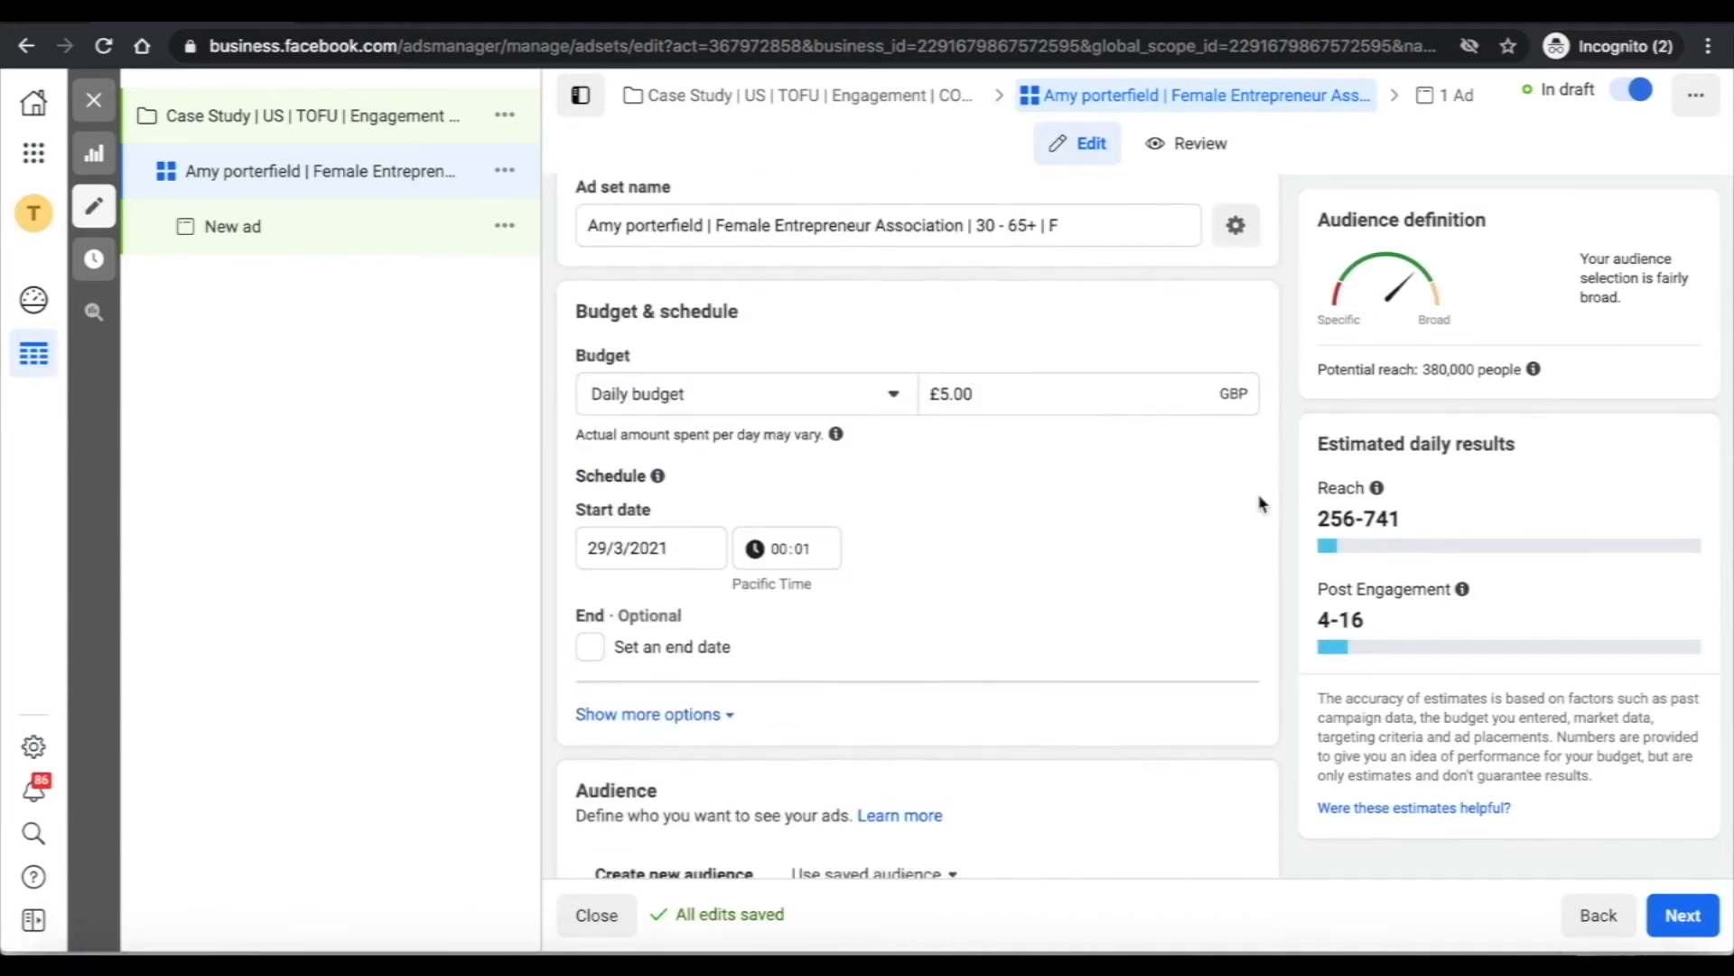
scroll(1260, 503, down, 2)
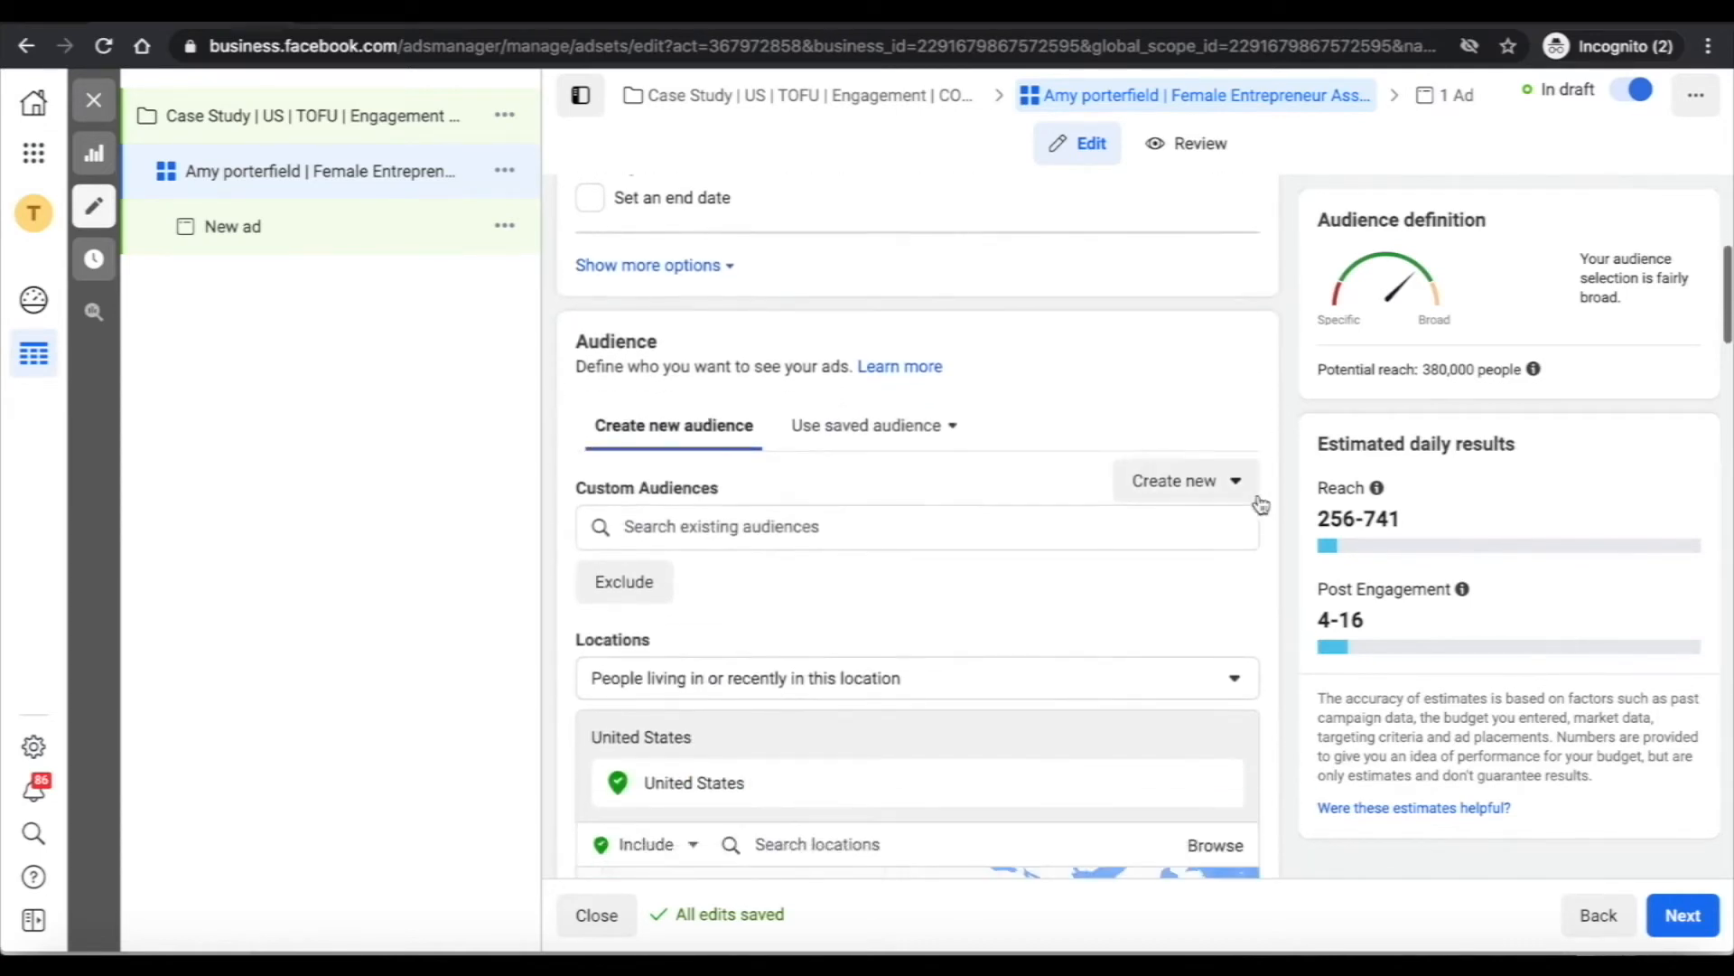
Enable exclusions for the ad set's custom audiences and examine the include and exclude conditions
scroll(705, 508, down, 1)
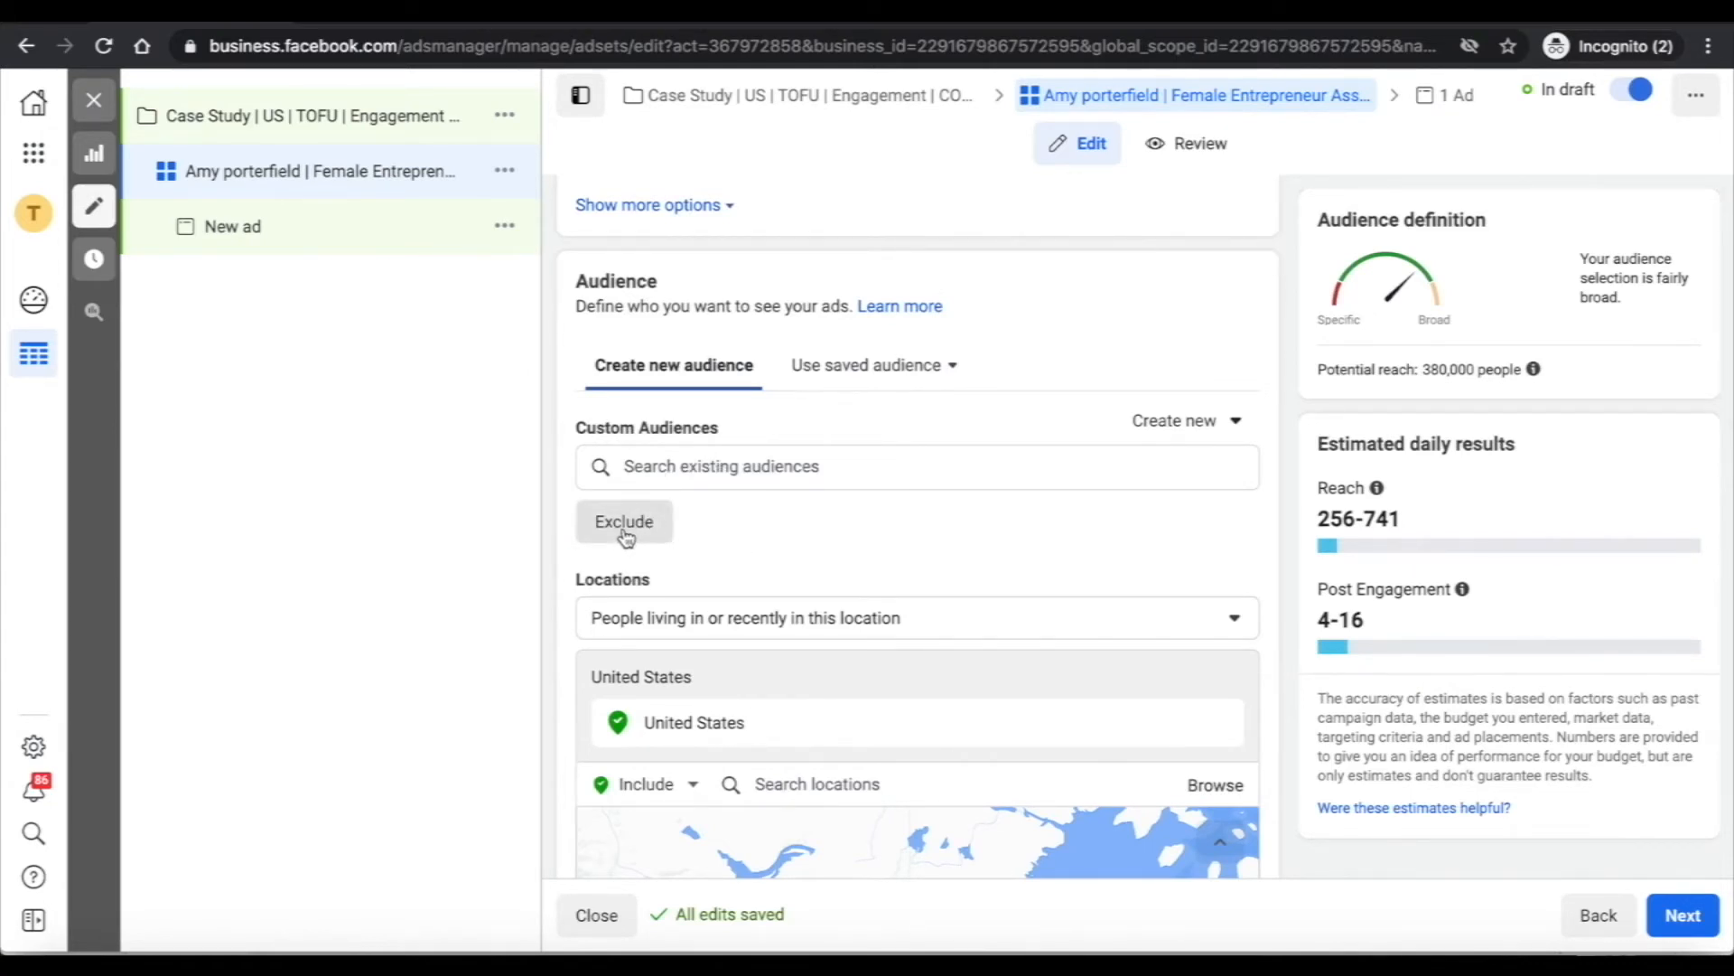
scroll(701, 540, down, 1)
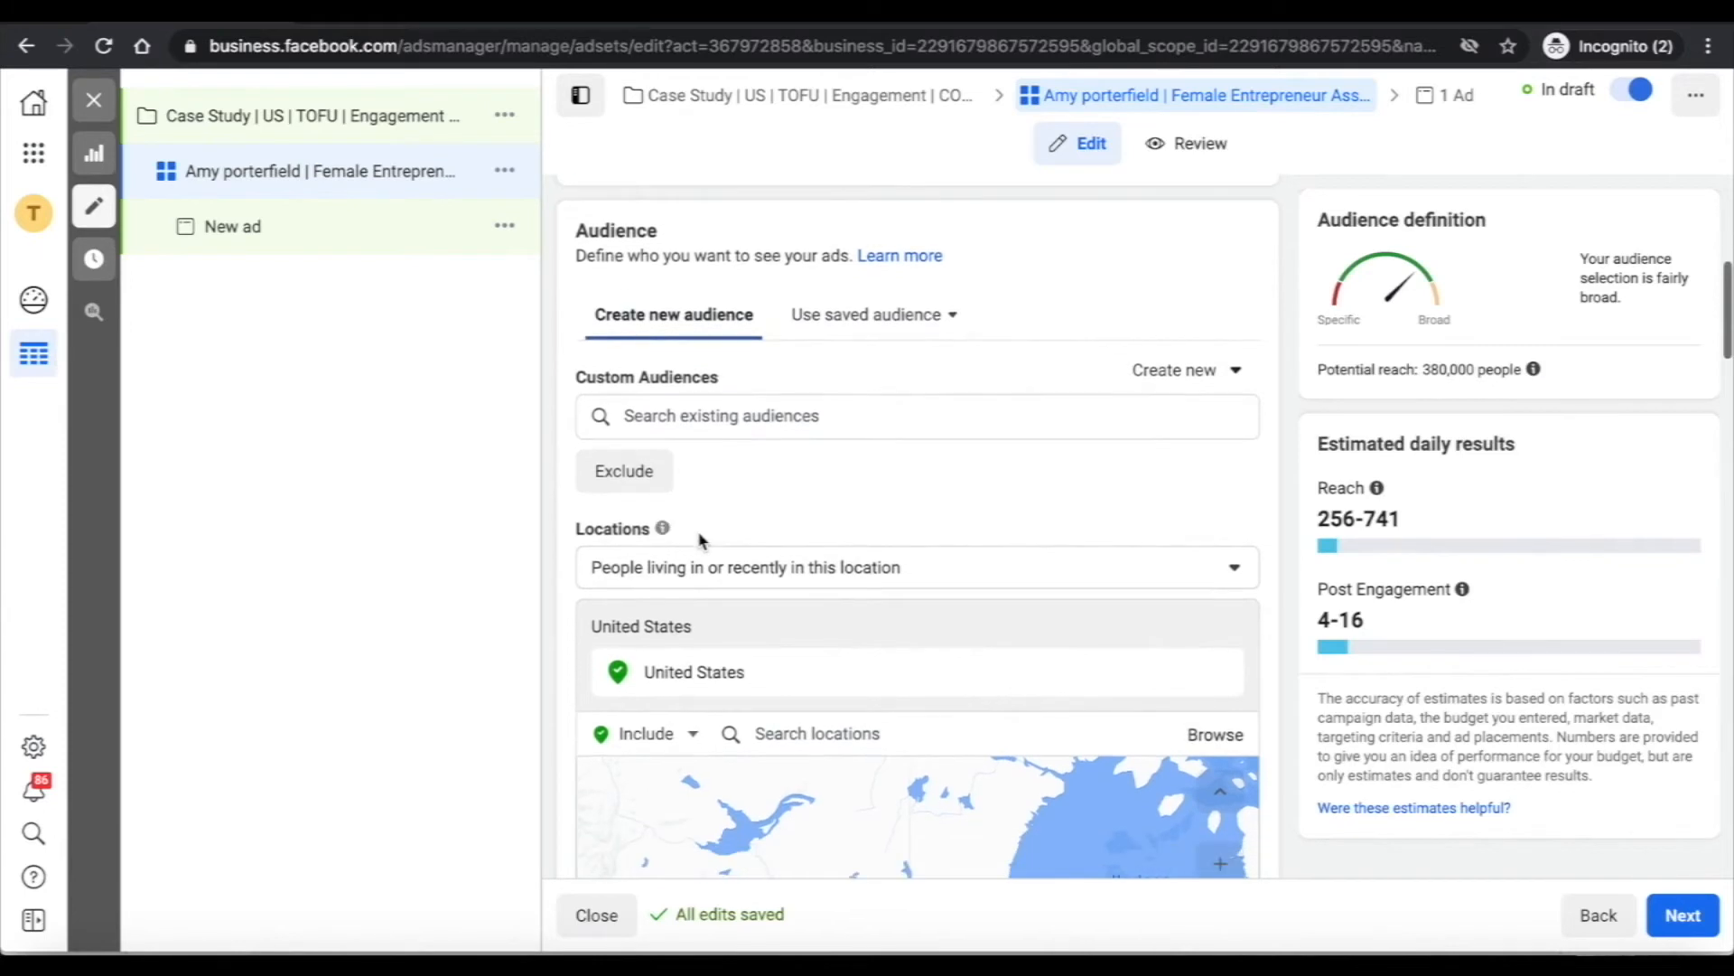
click(632, 471)
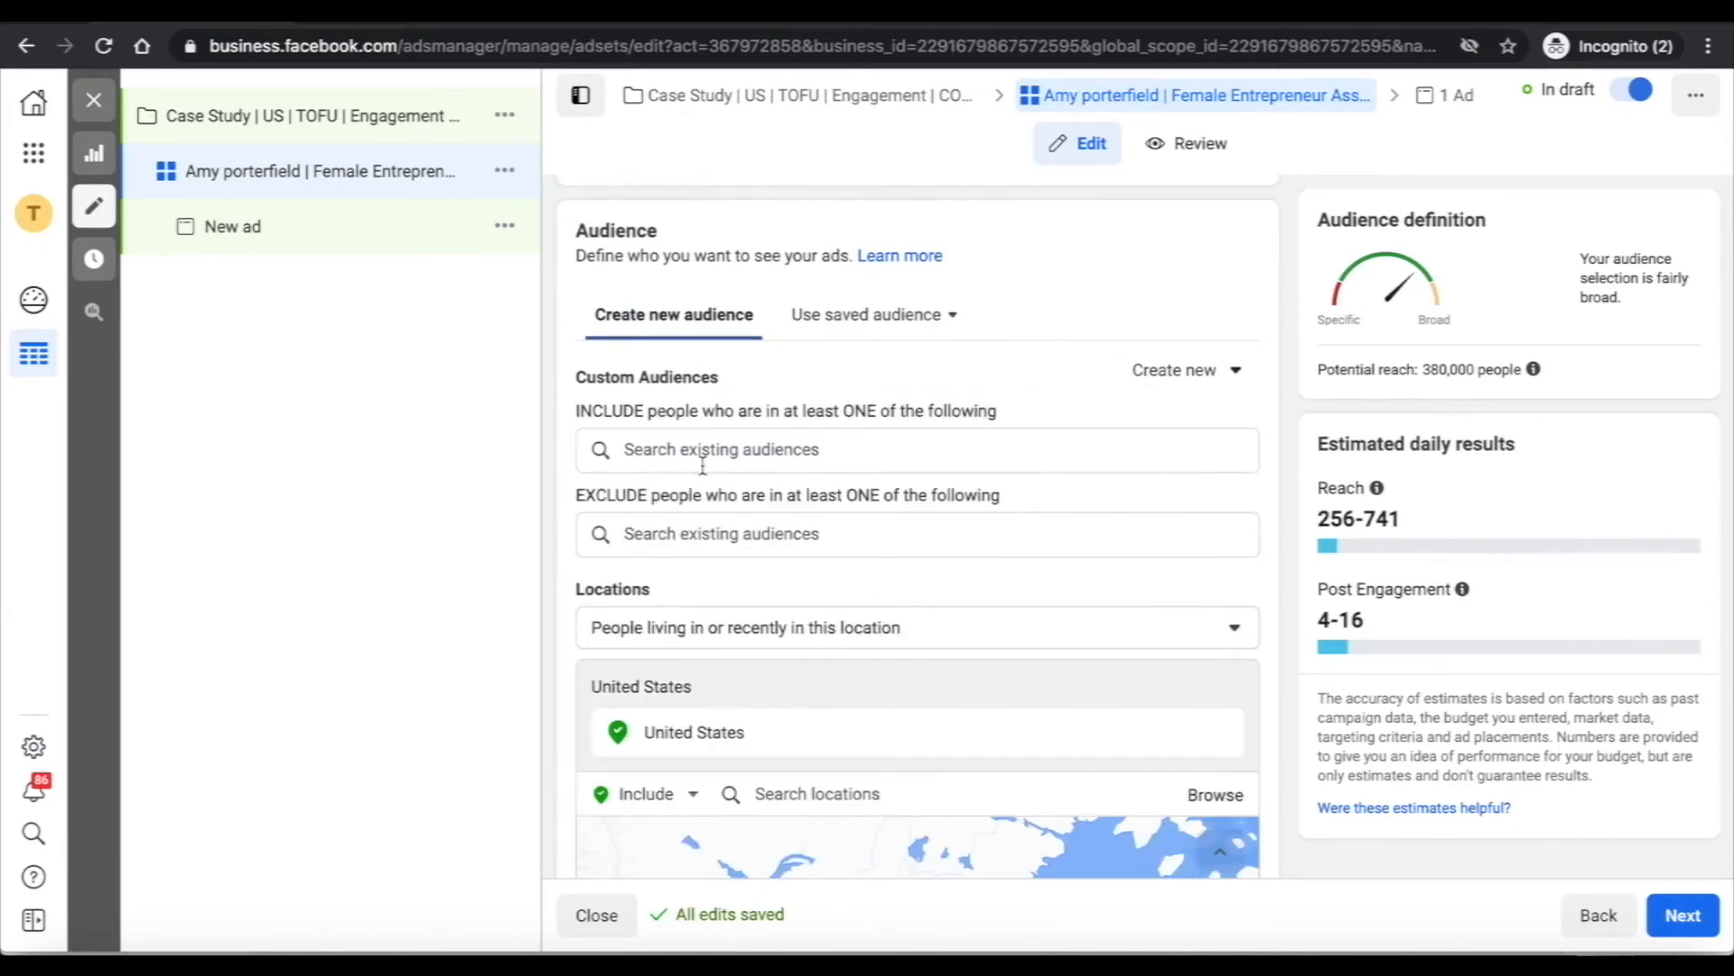
scroll(800, 521, down, 2)
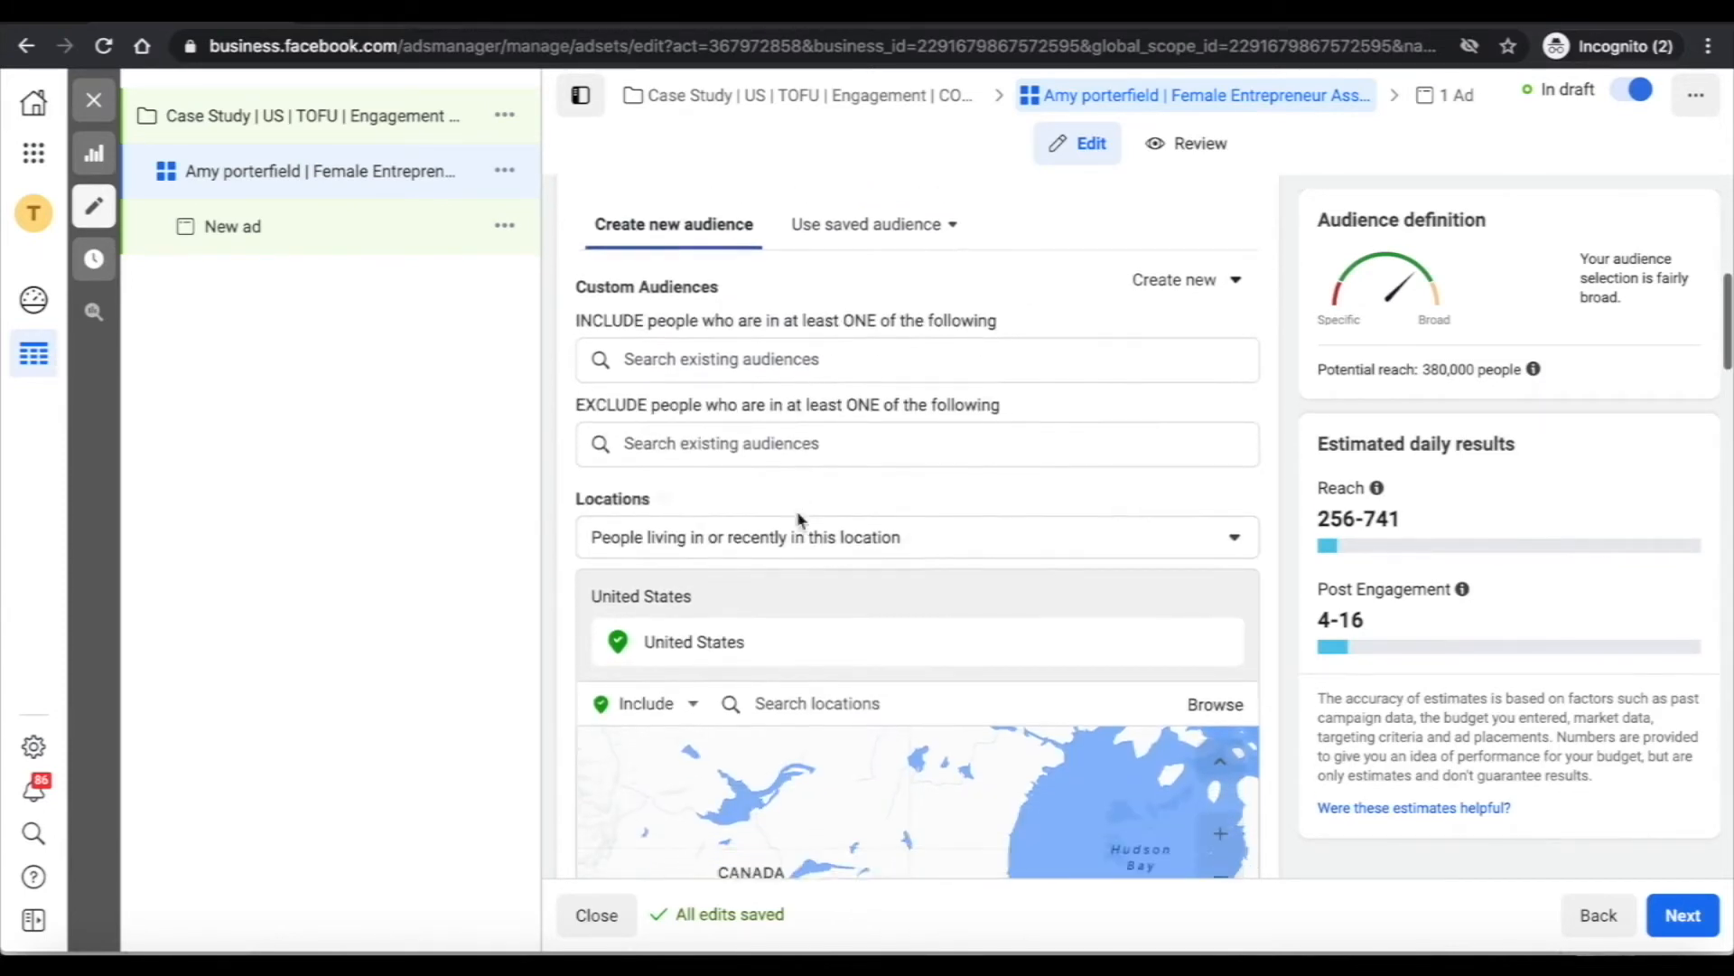
click(658, 347)
triple_click(623, 315)
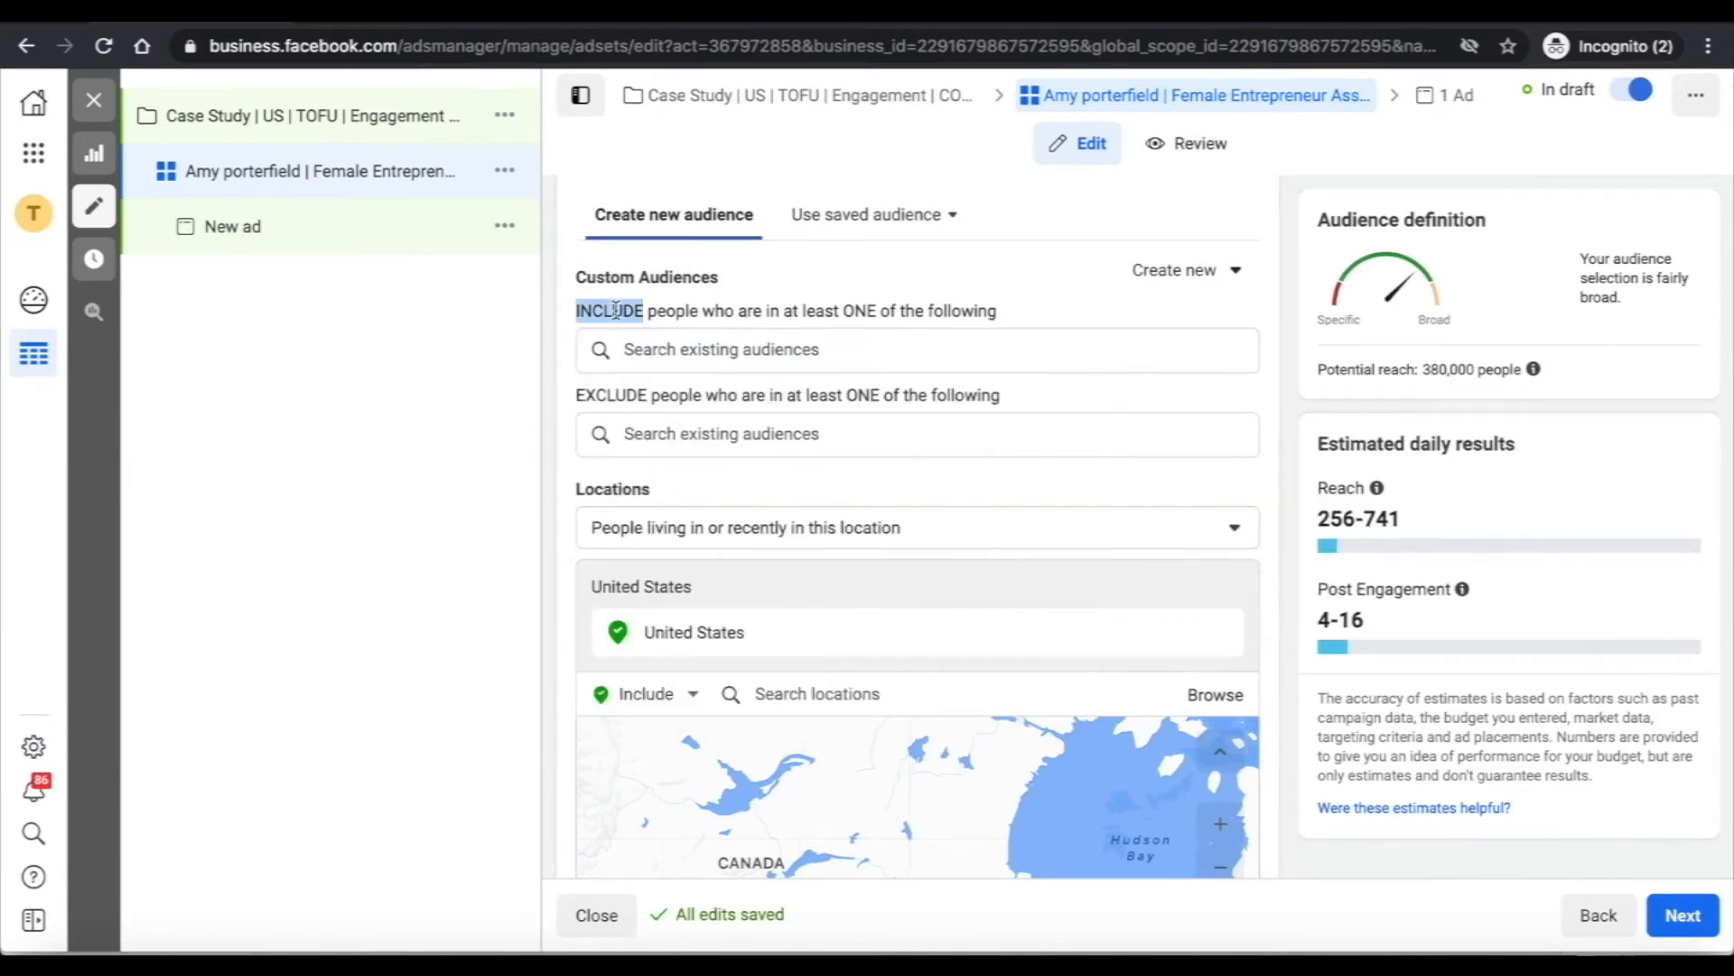
click(567, 361)
triple_click(622, 394)
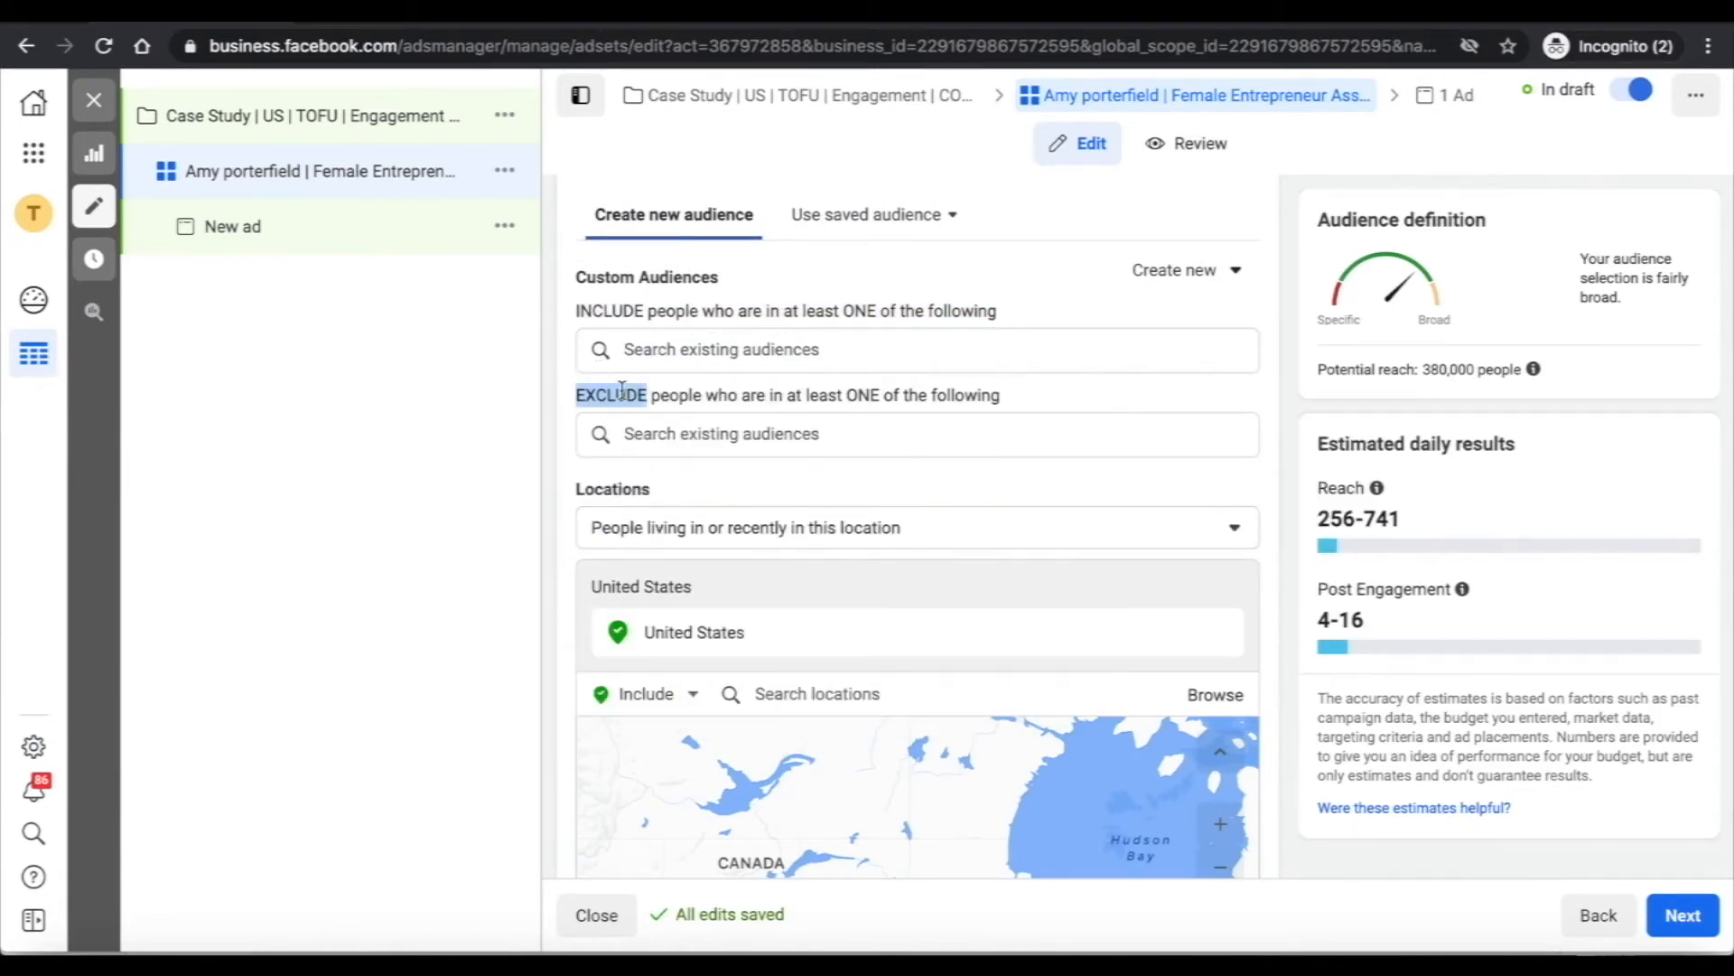
Search for "website" and exclude the custom audience WCA All Website Visitors L180 from the ad set
click(673, 437)
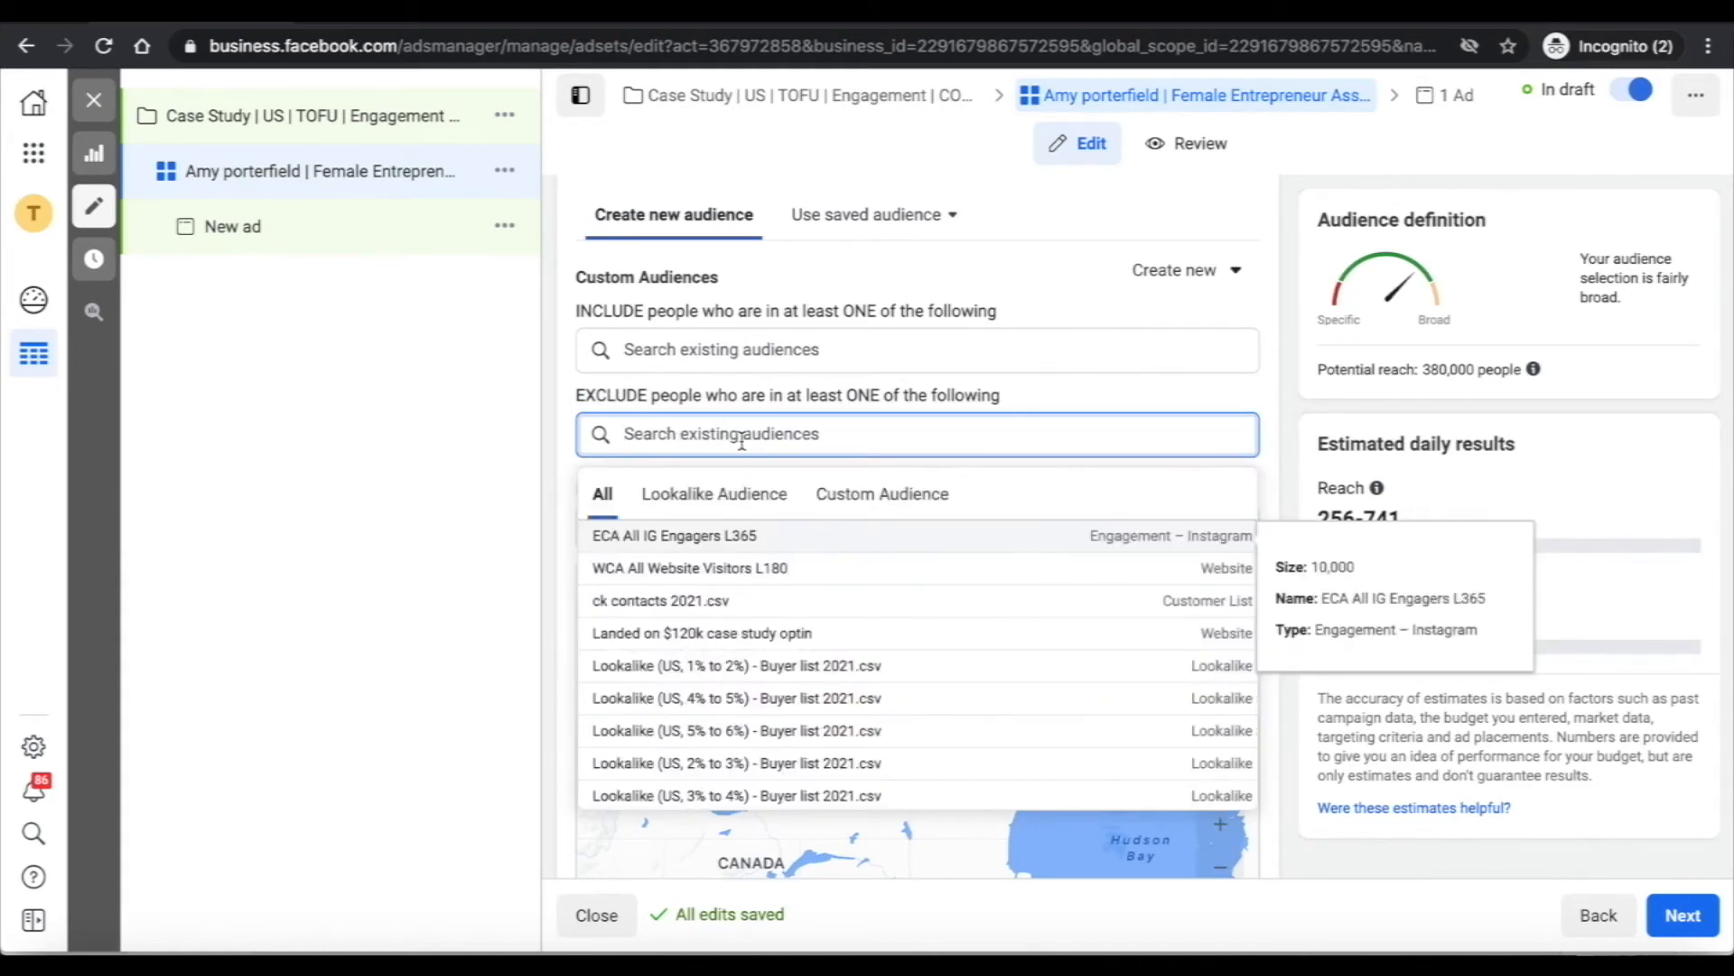
text(w)
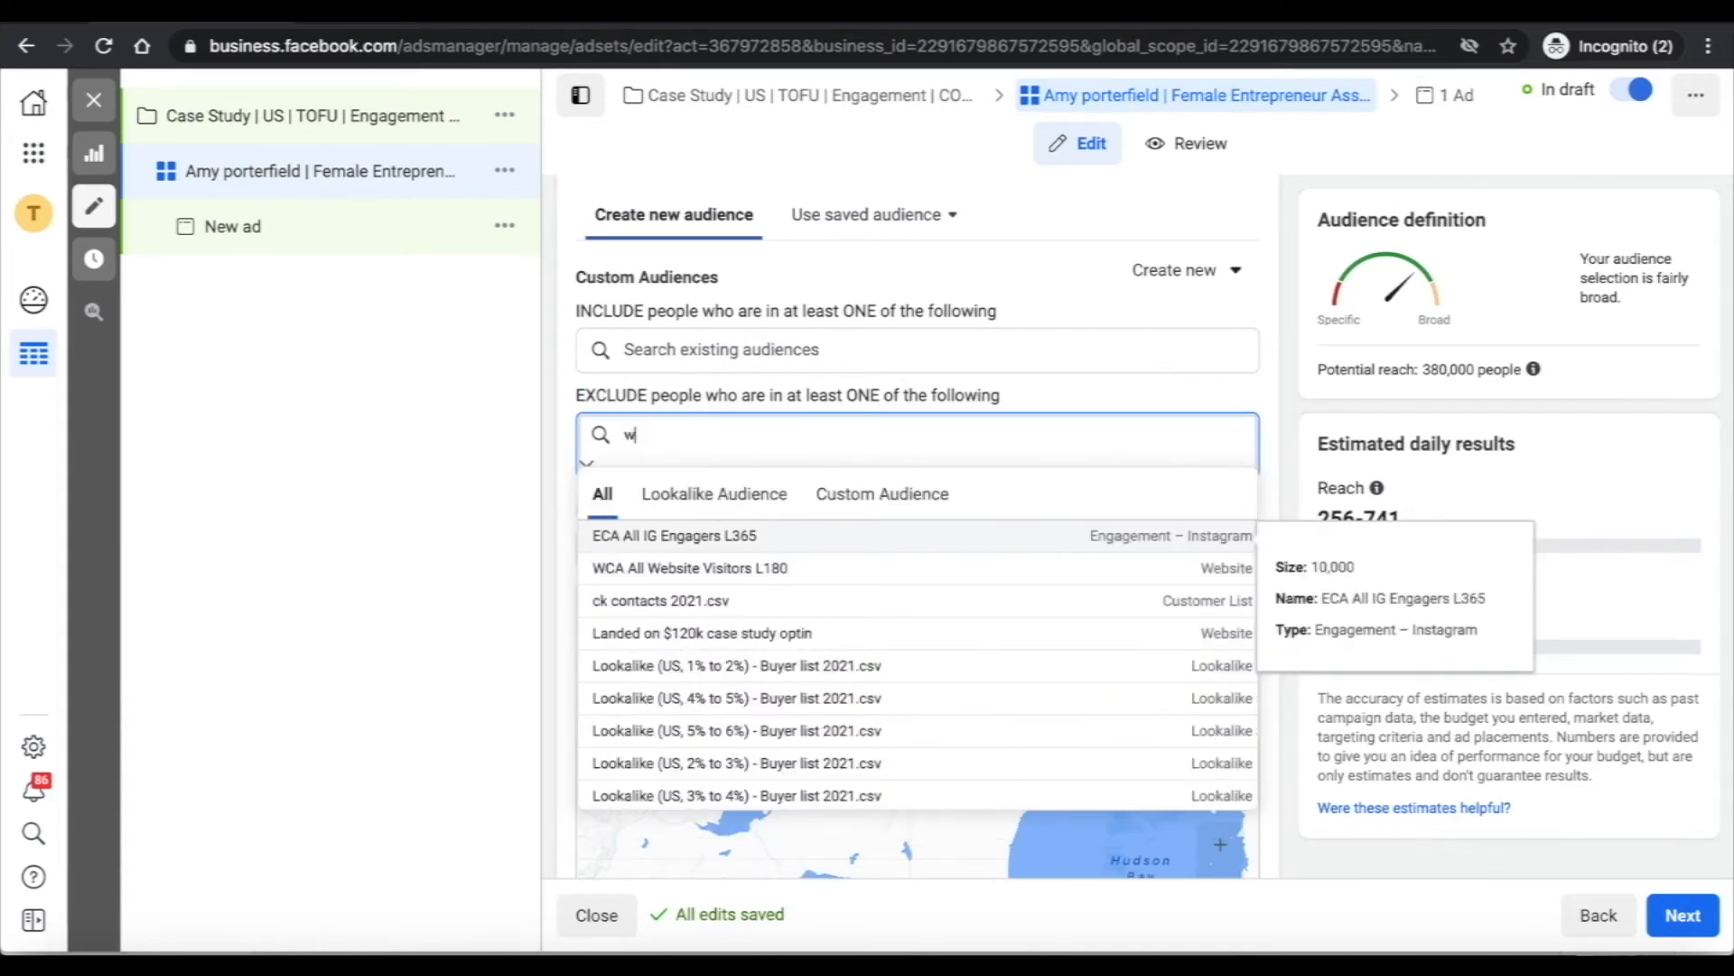
text(ebsites)
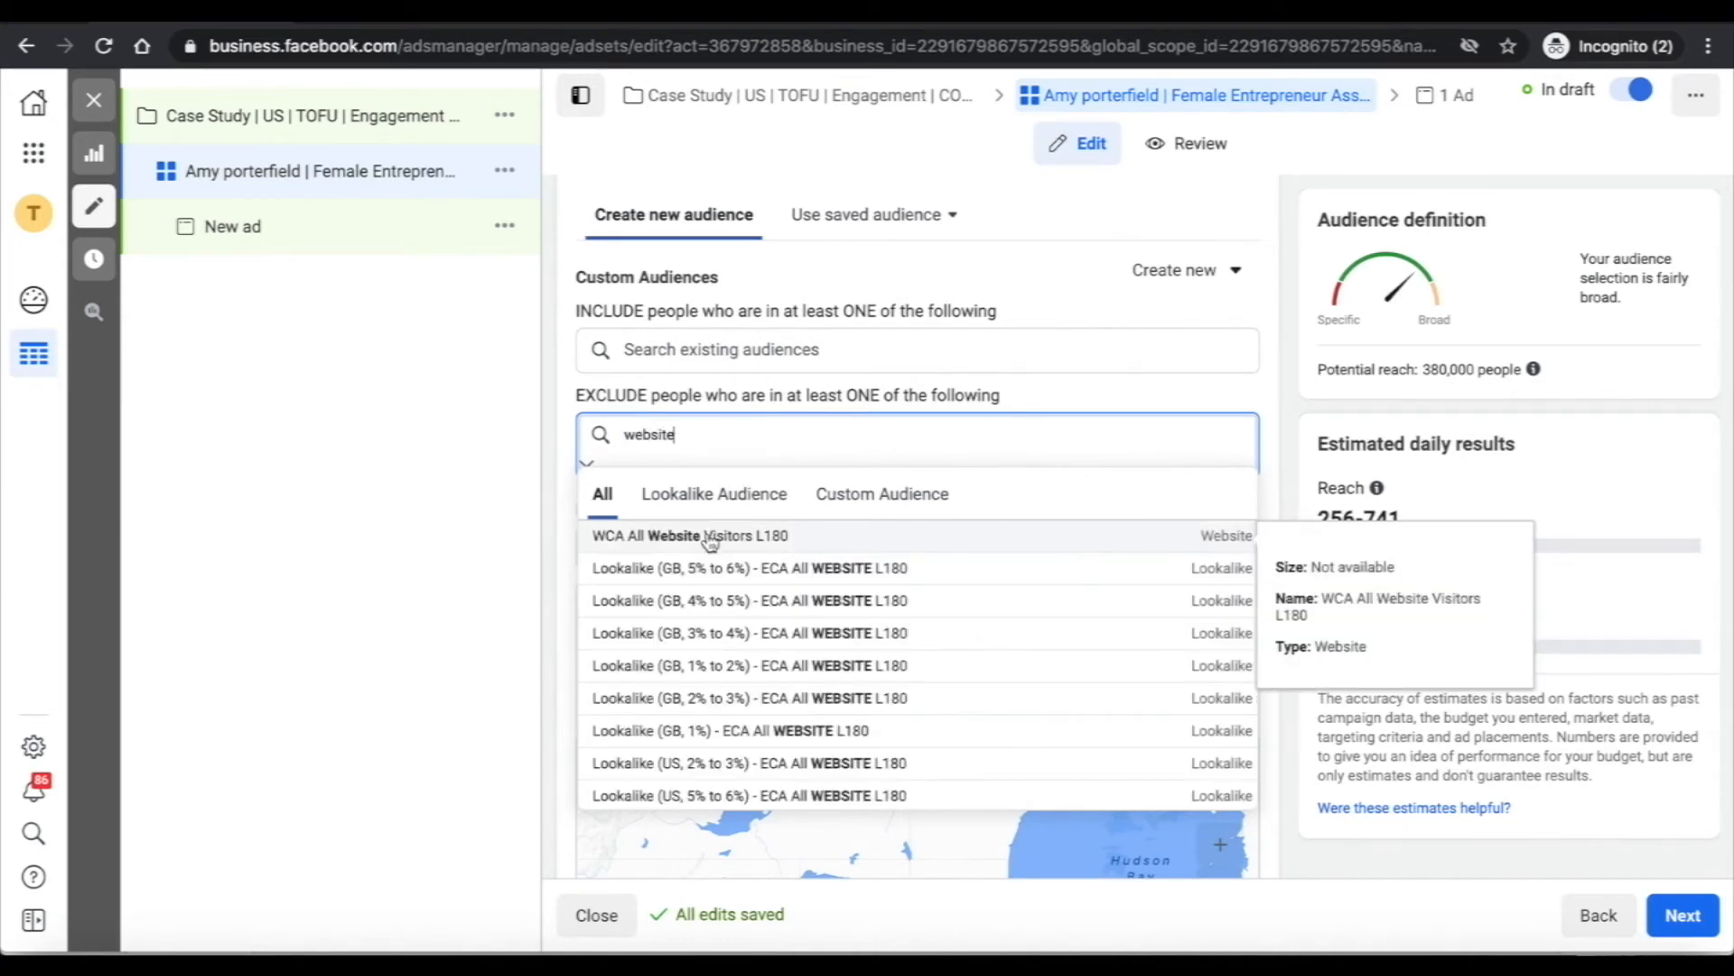
click(754, 536)
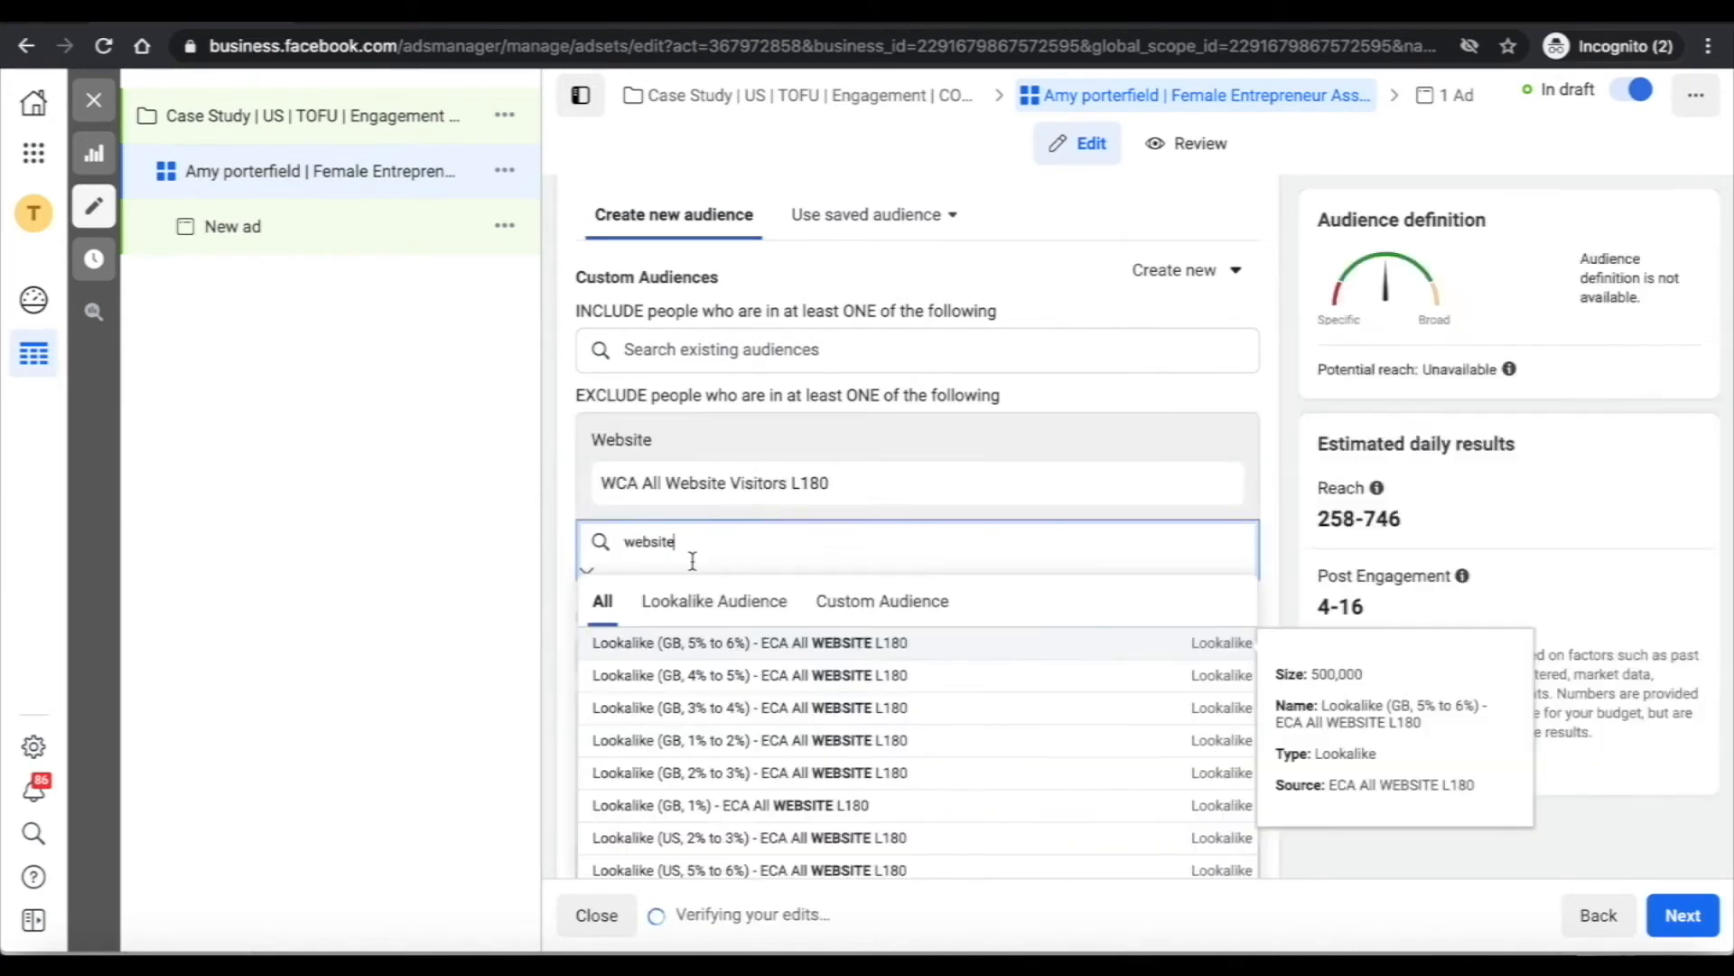
Search for "fb" and exclude the page engagement audience ECA FB Page Engagers All L365
double_click(654, 542)
text(fb)
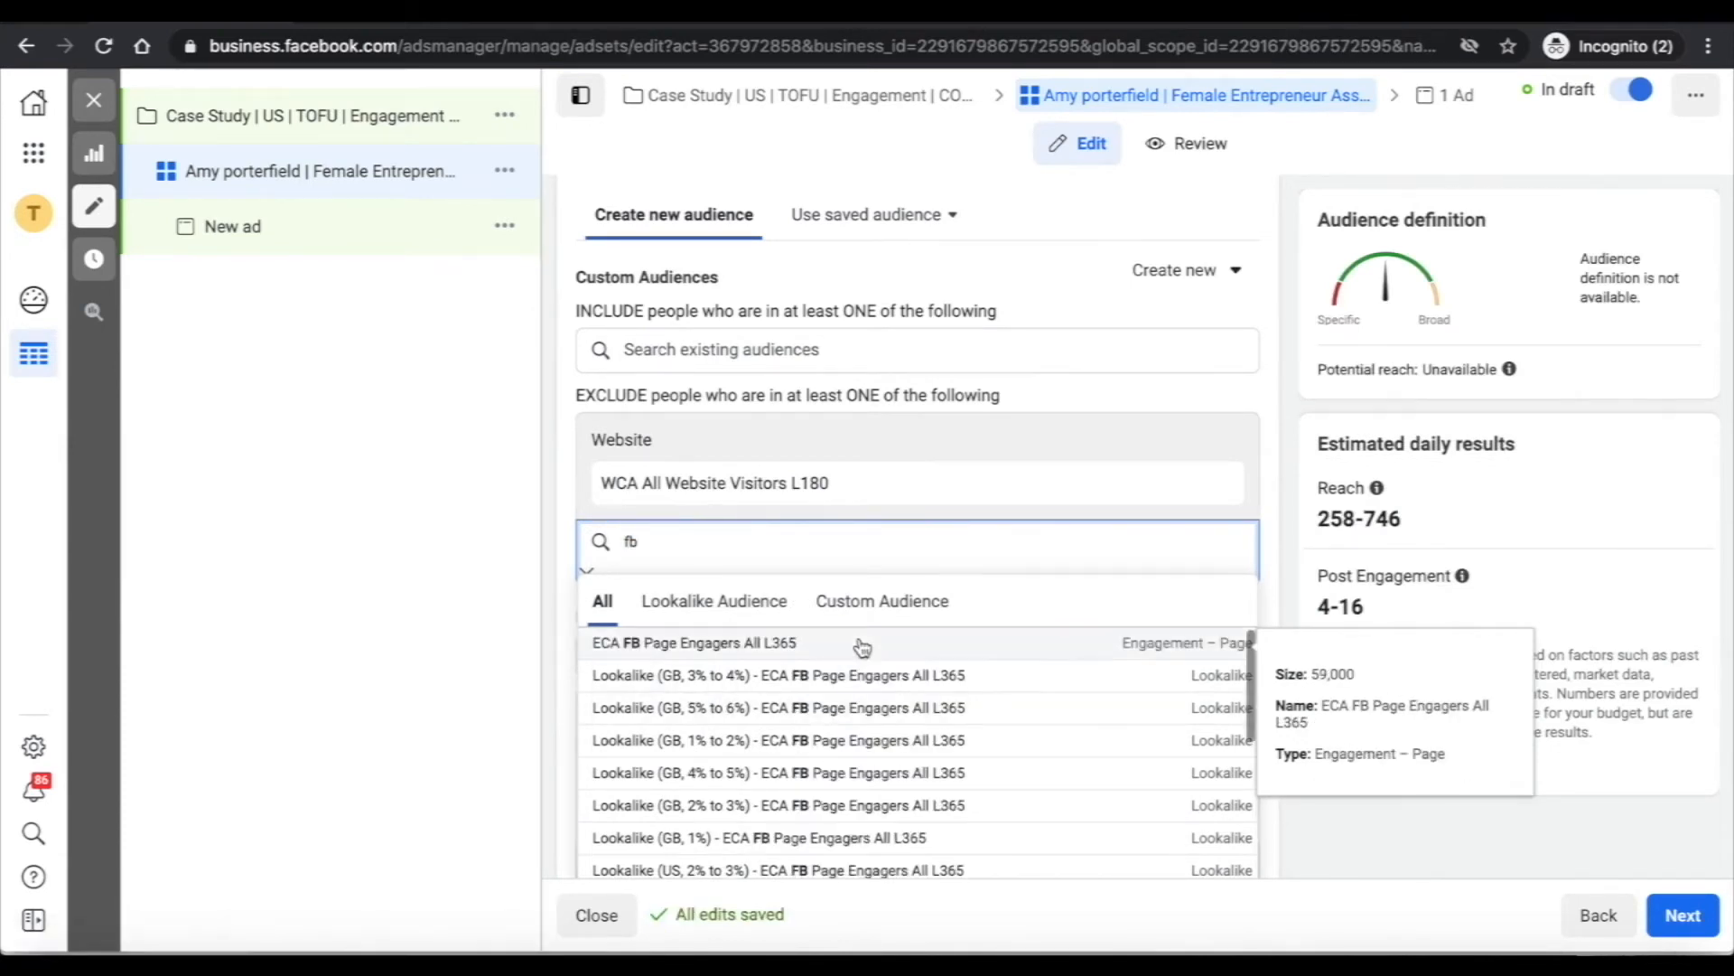
click(775, 648)
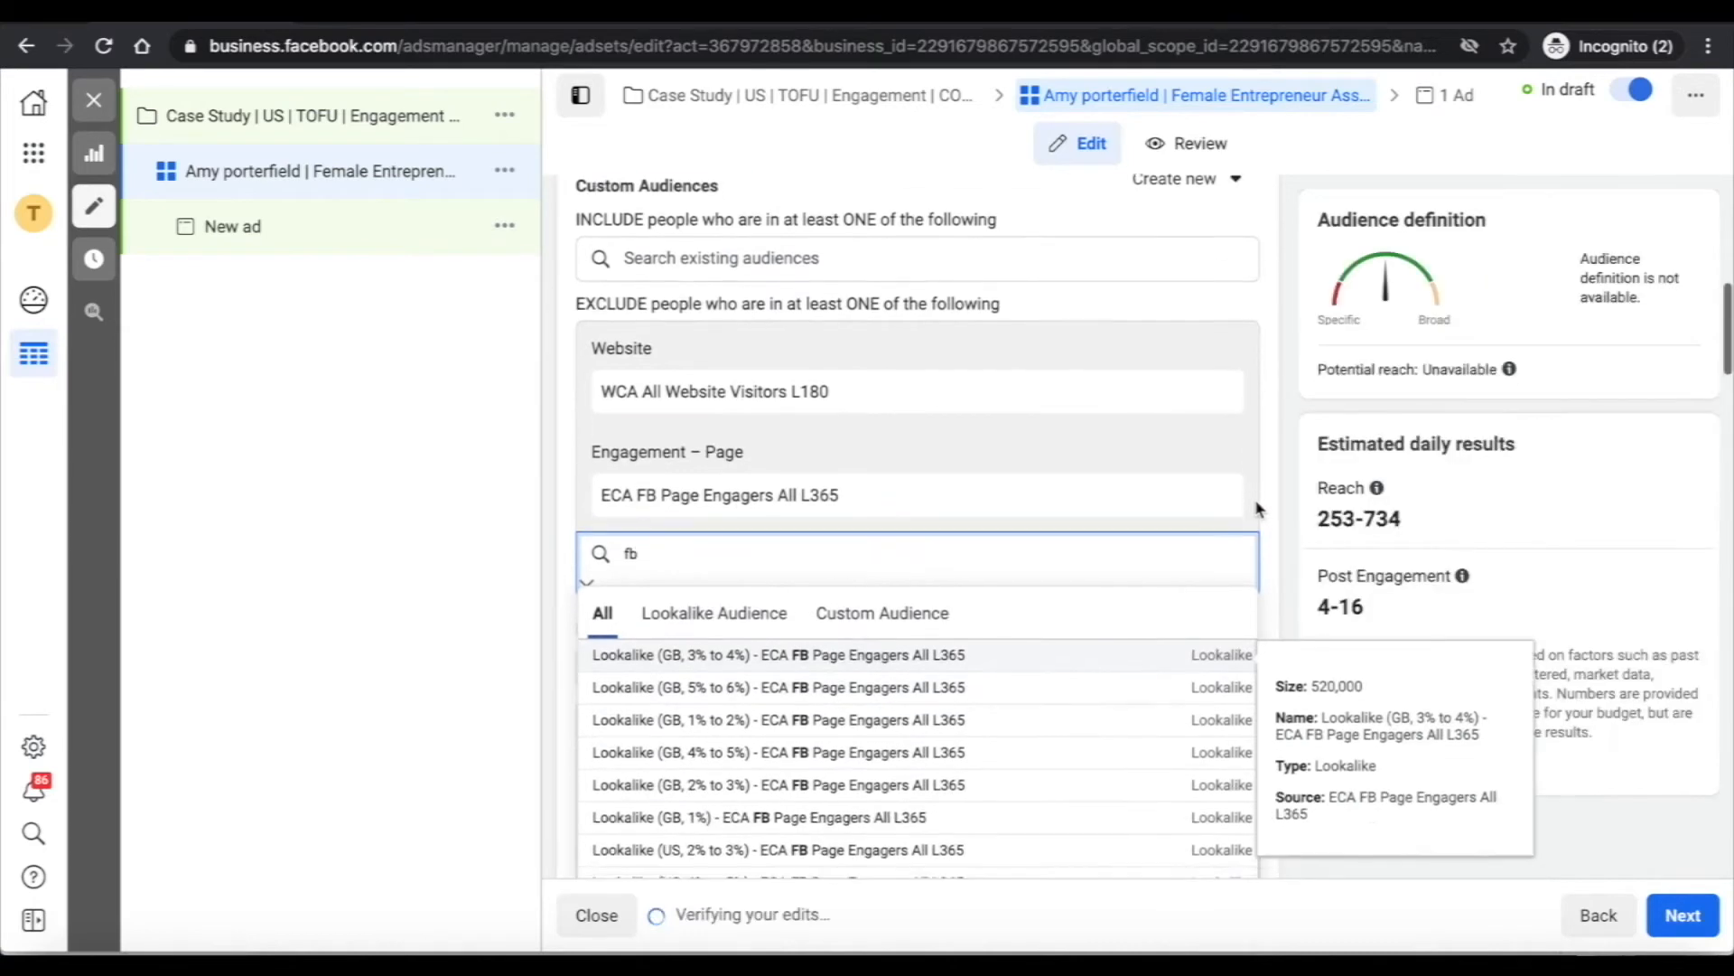
Search for "IG" and exclude the Instagram engagement audience ECA All IG Engagers L365
double_click(750, 540)
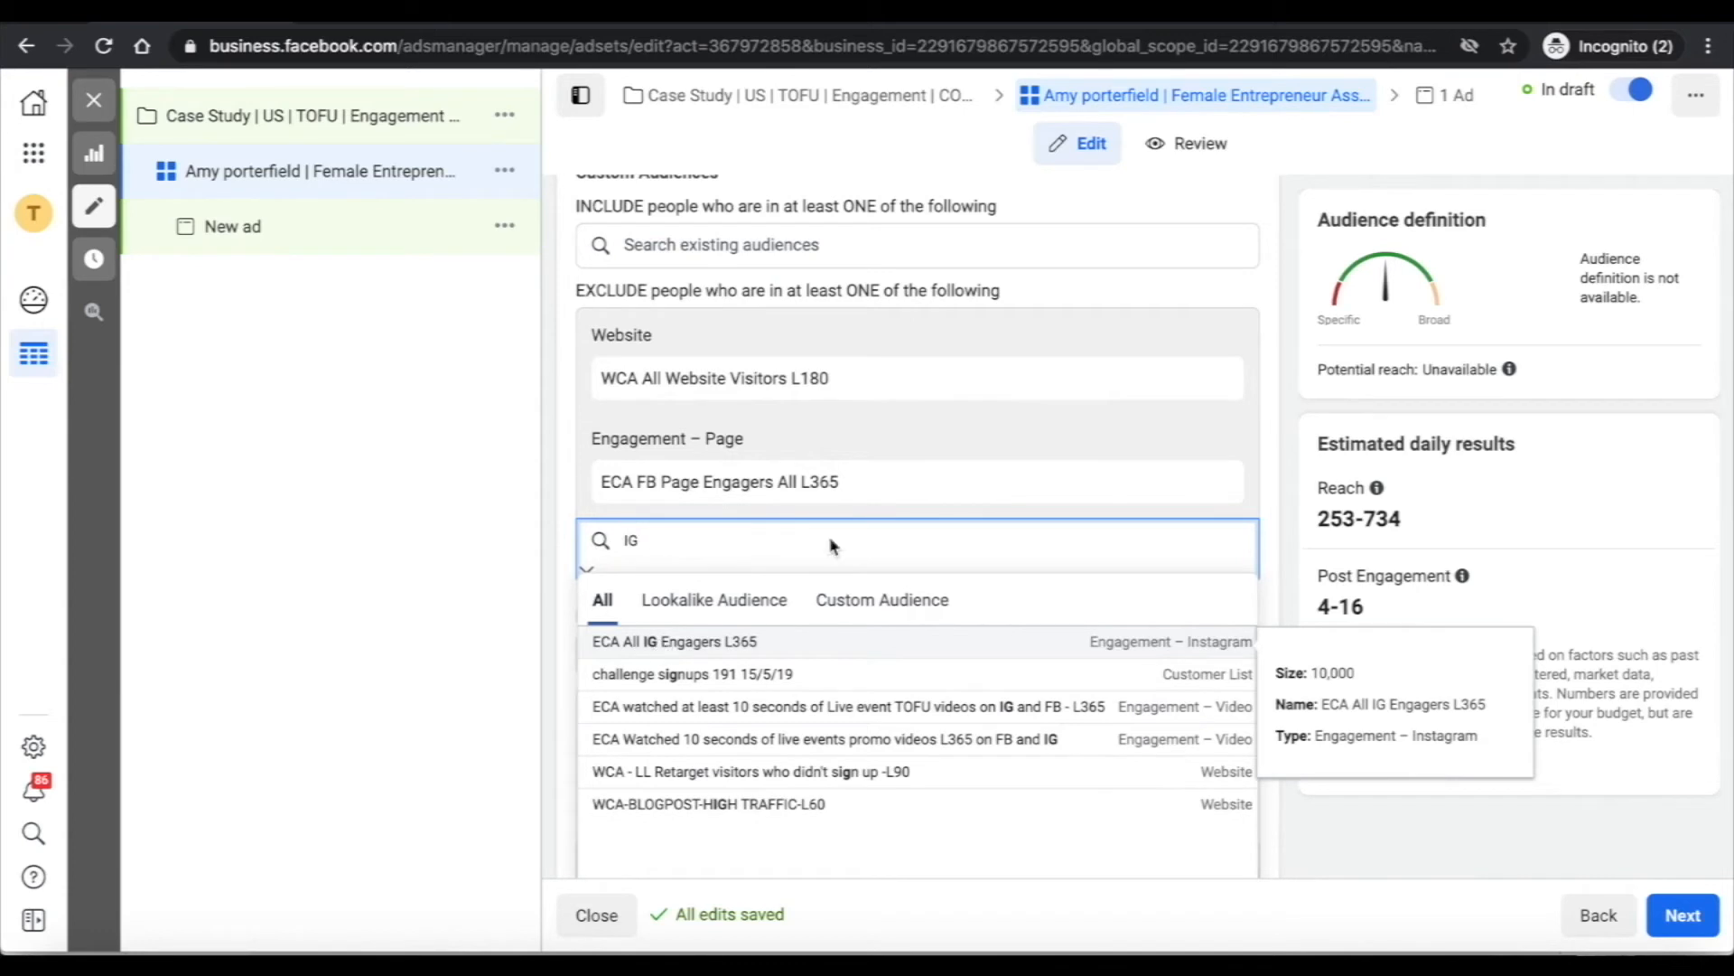
click(664, 643)
scroll(1276, 457, down, 1)
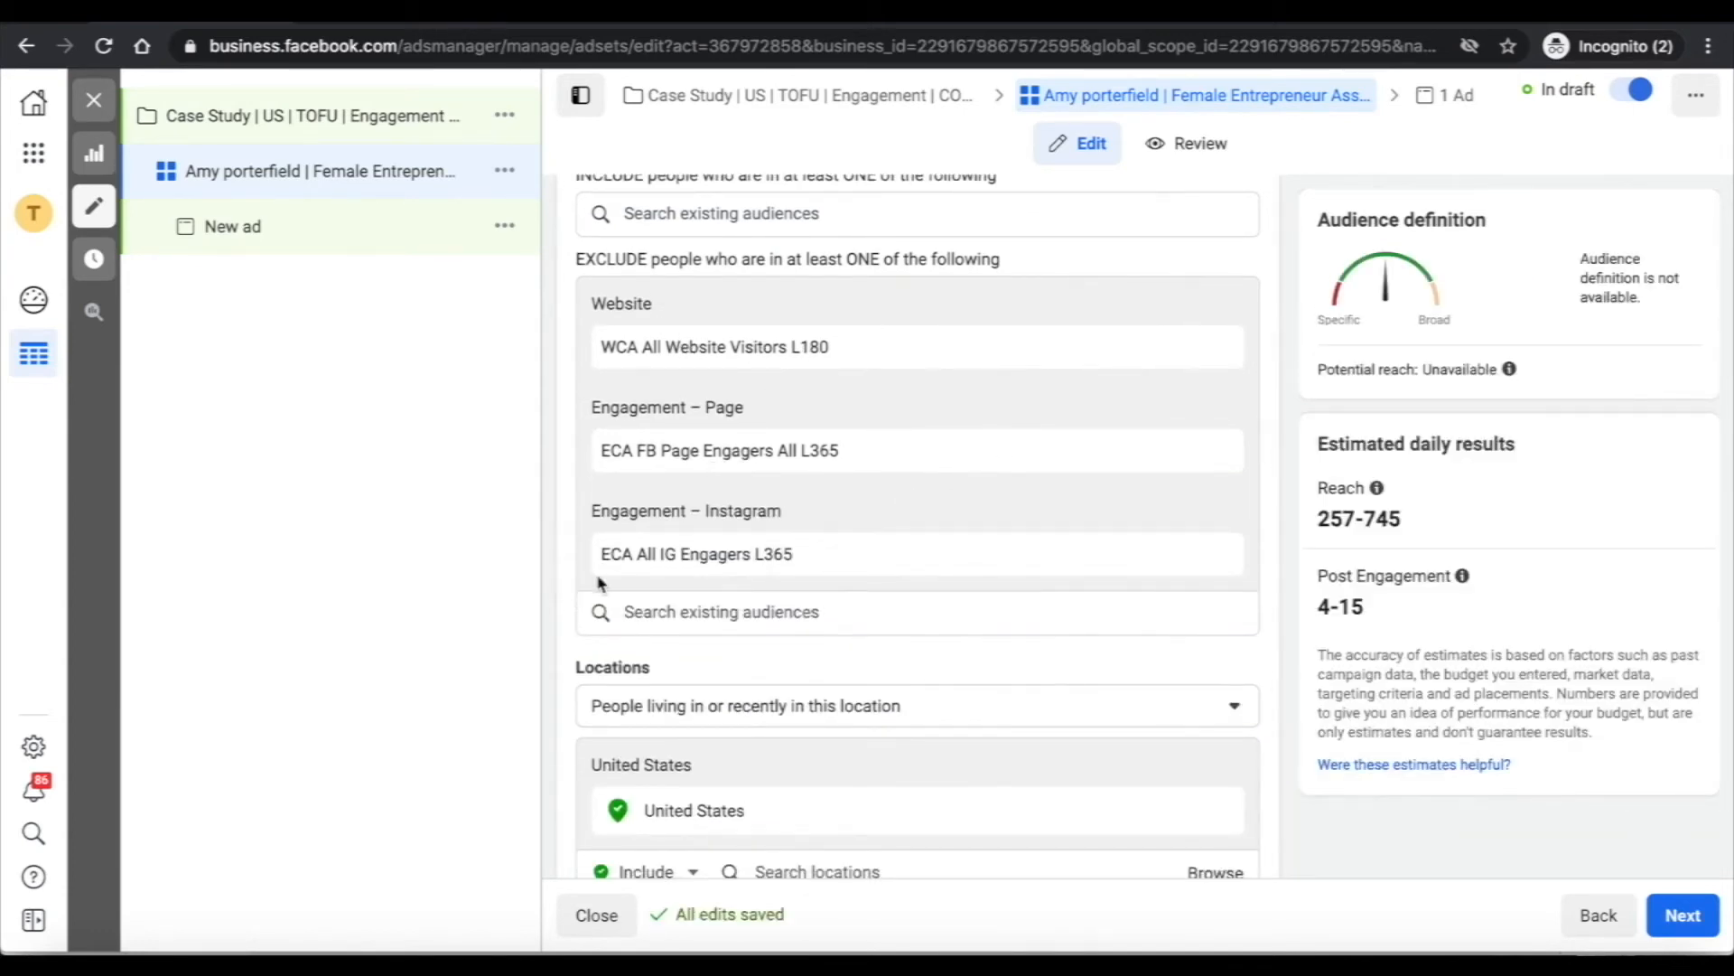
Search for "ck" and exclude the customer list ck contacts 2021.csv from the ad set's audience
scroll(714, 567, down, 2)
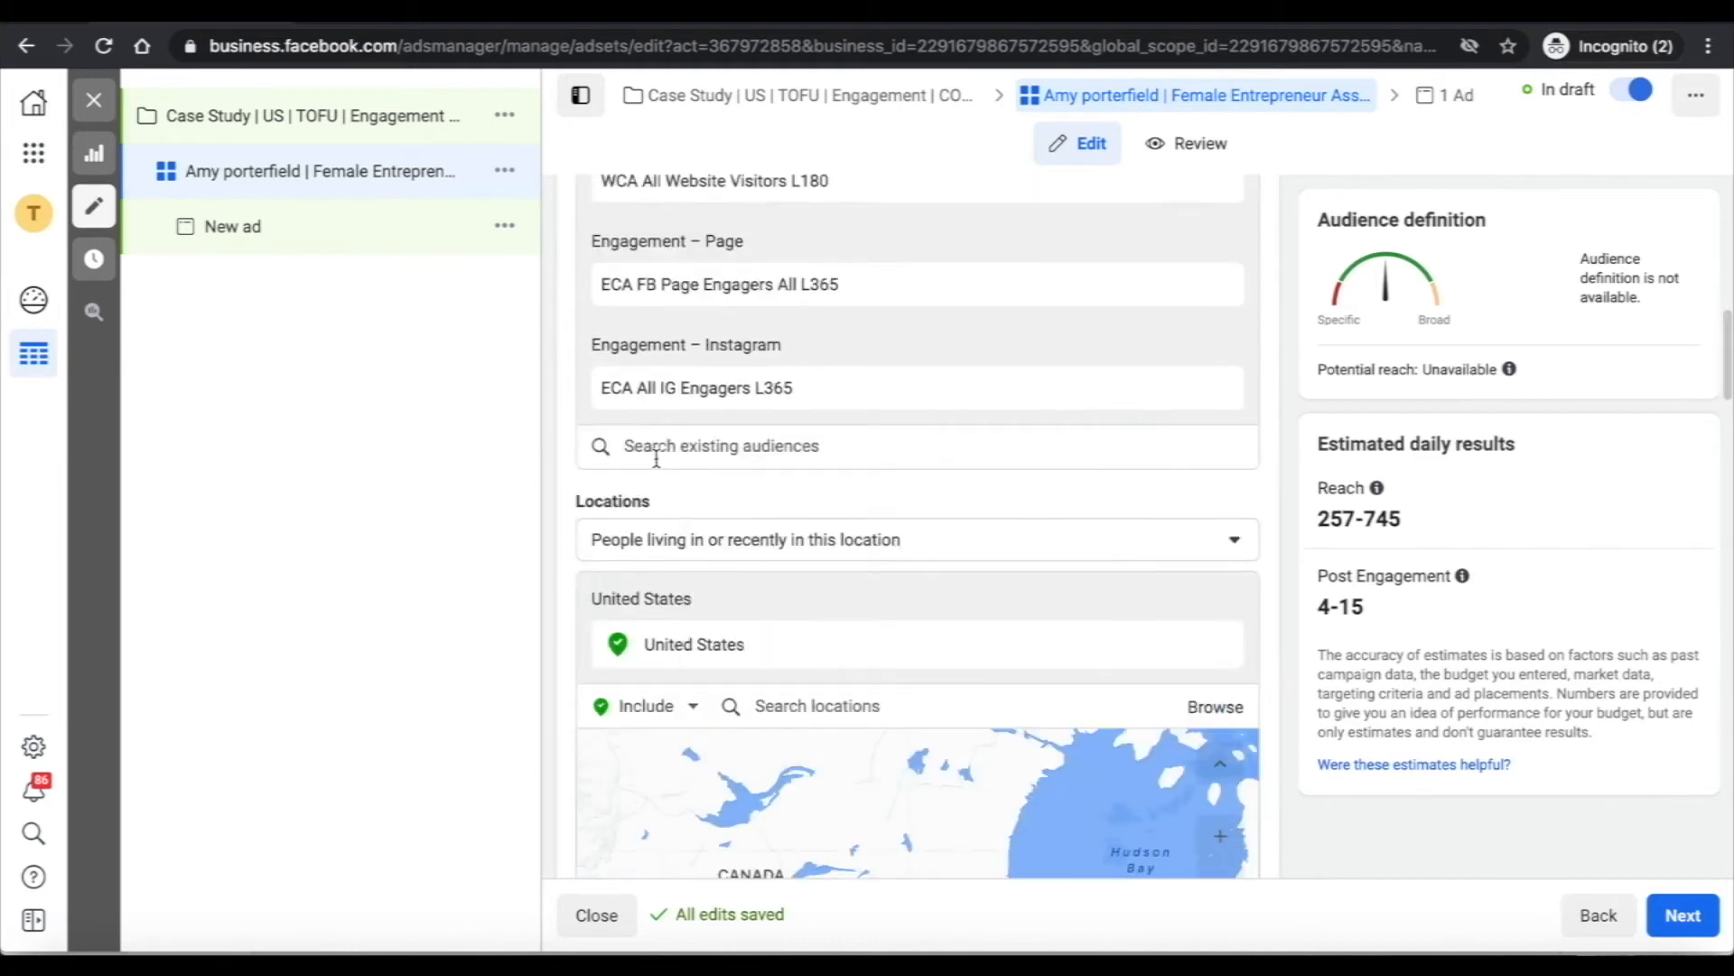
click(656, 452)
text(ck)
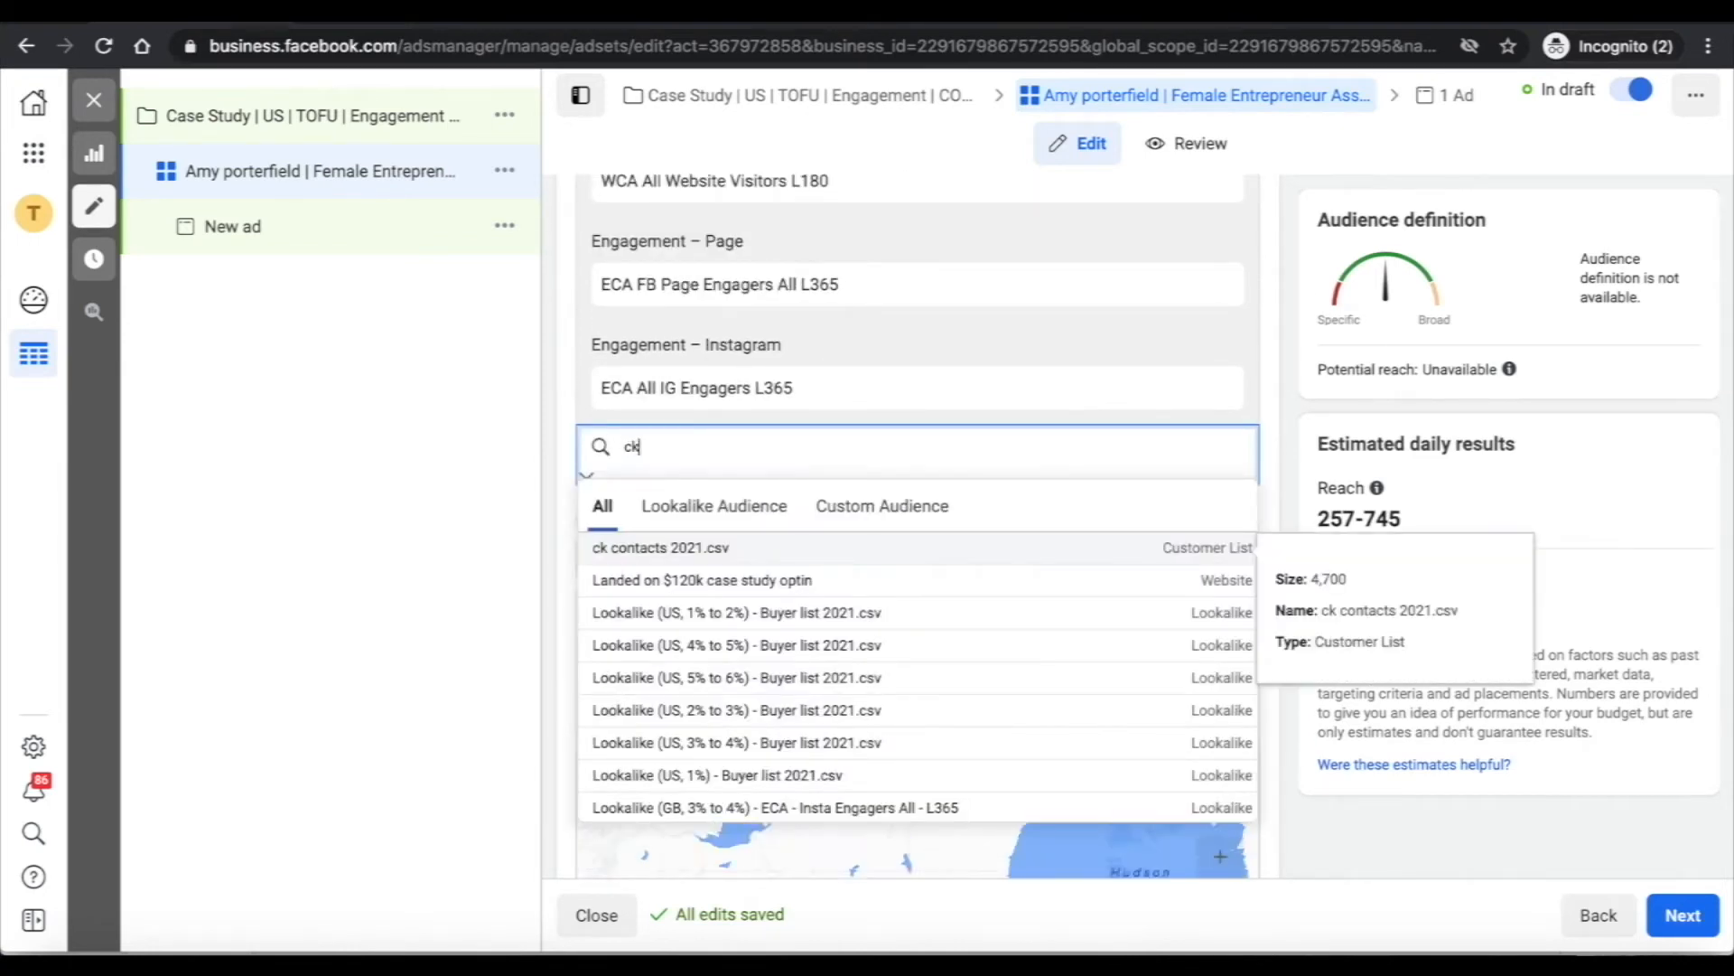
click(684, 550)
click(1282, 405)
Review the excluded audiences against the potential reach, and check the detailed targeting, placements and optimisation settings
scroll(1282, 405, up, 3)
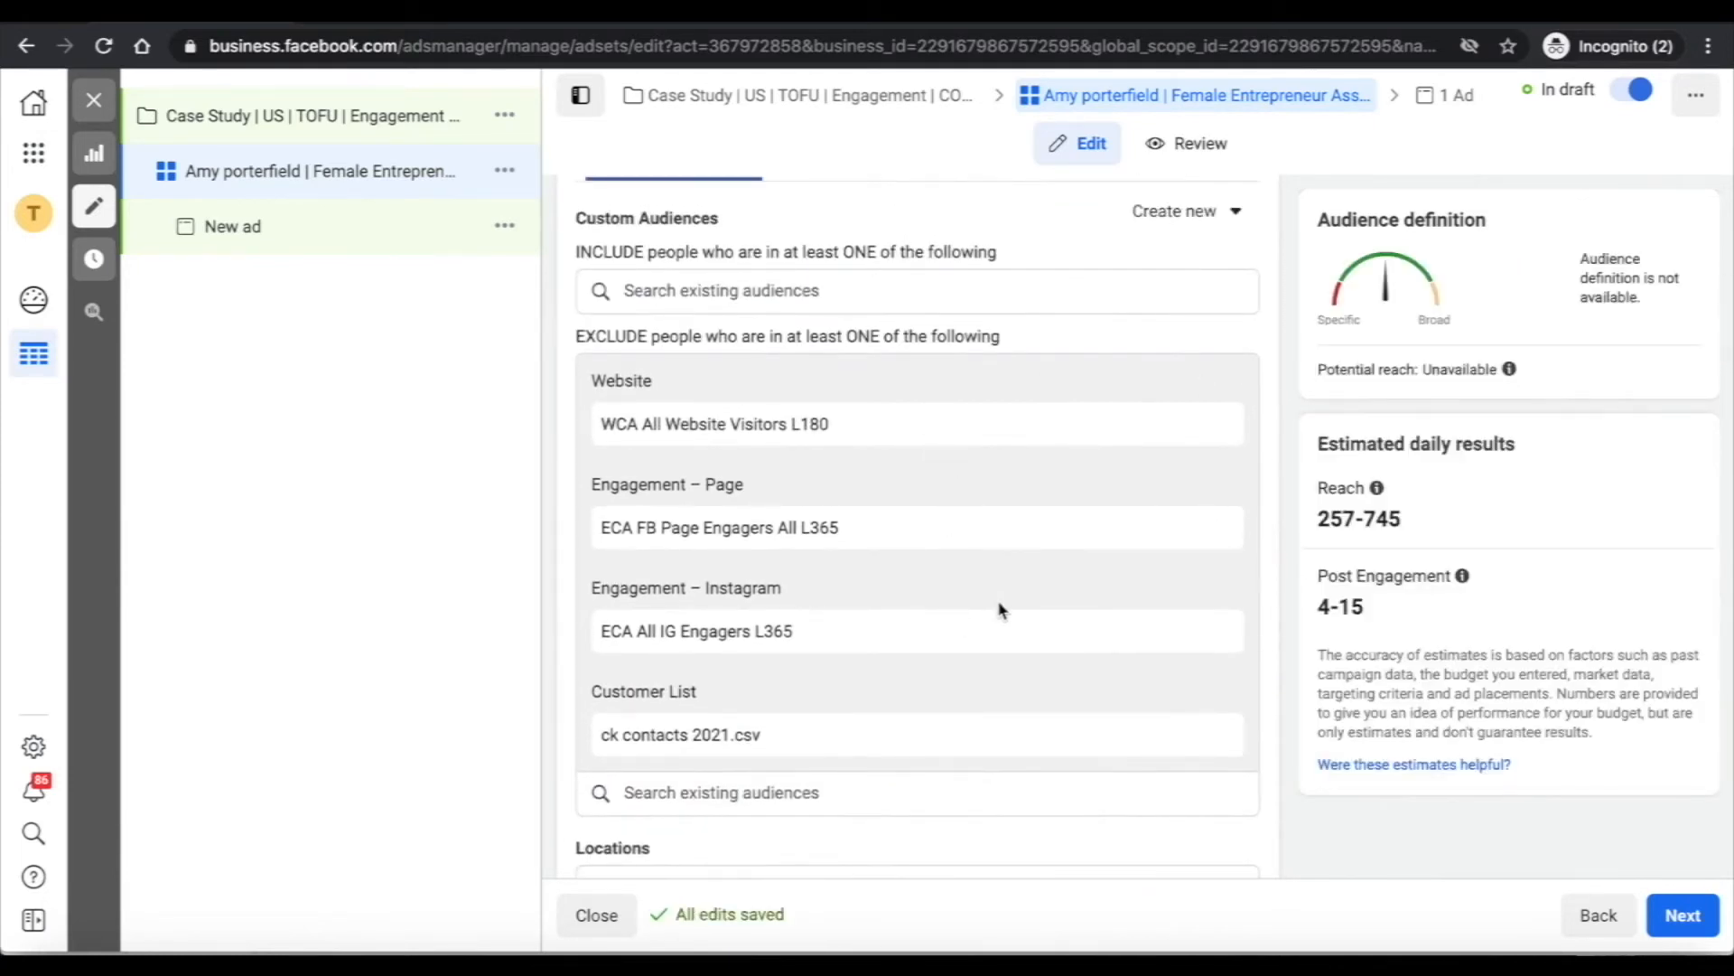
scroll(1263, 492, up, 1)
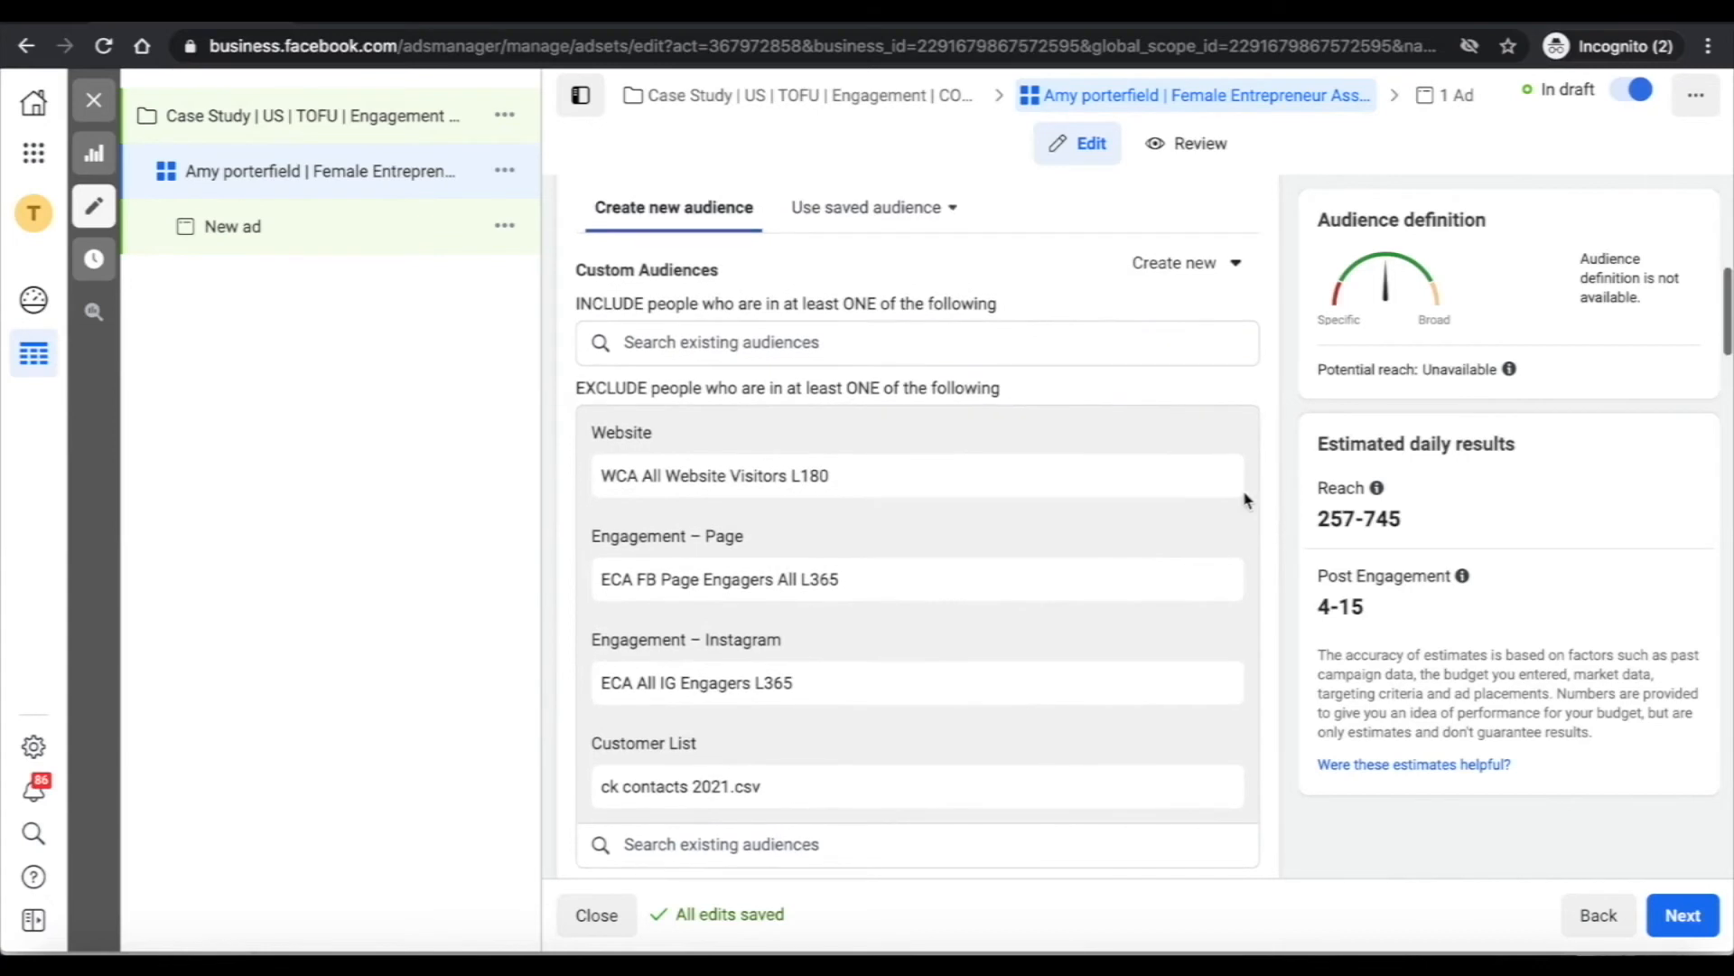
mouse_move(1460, 375)
scroll(972, 449, up, 1)
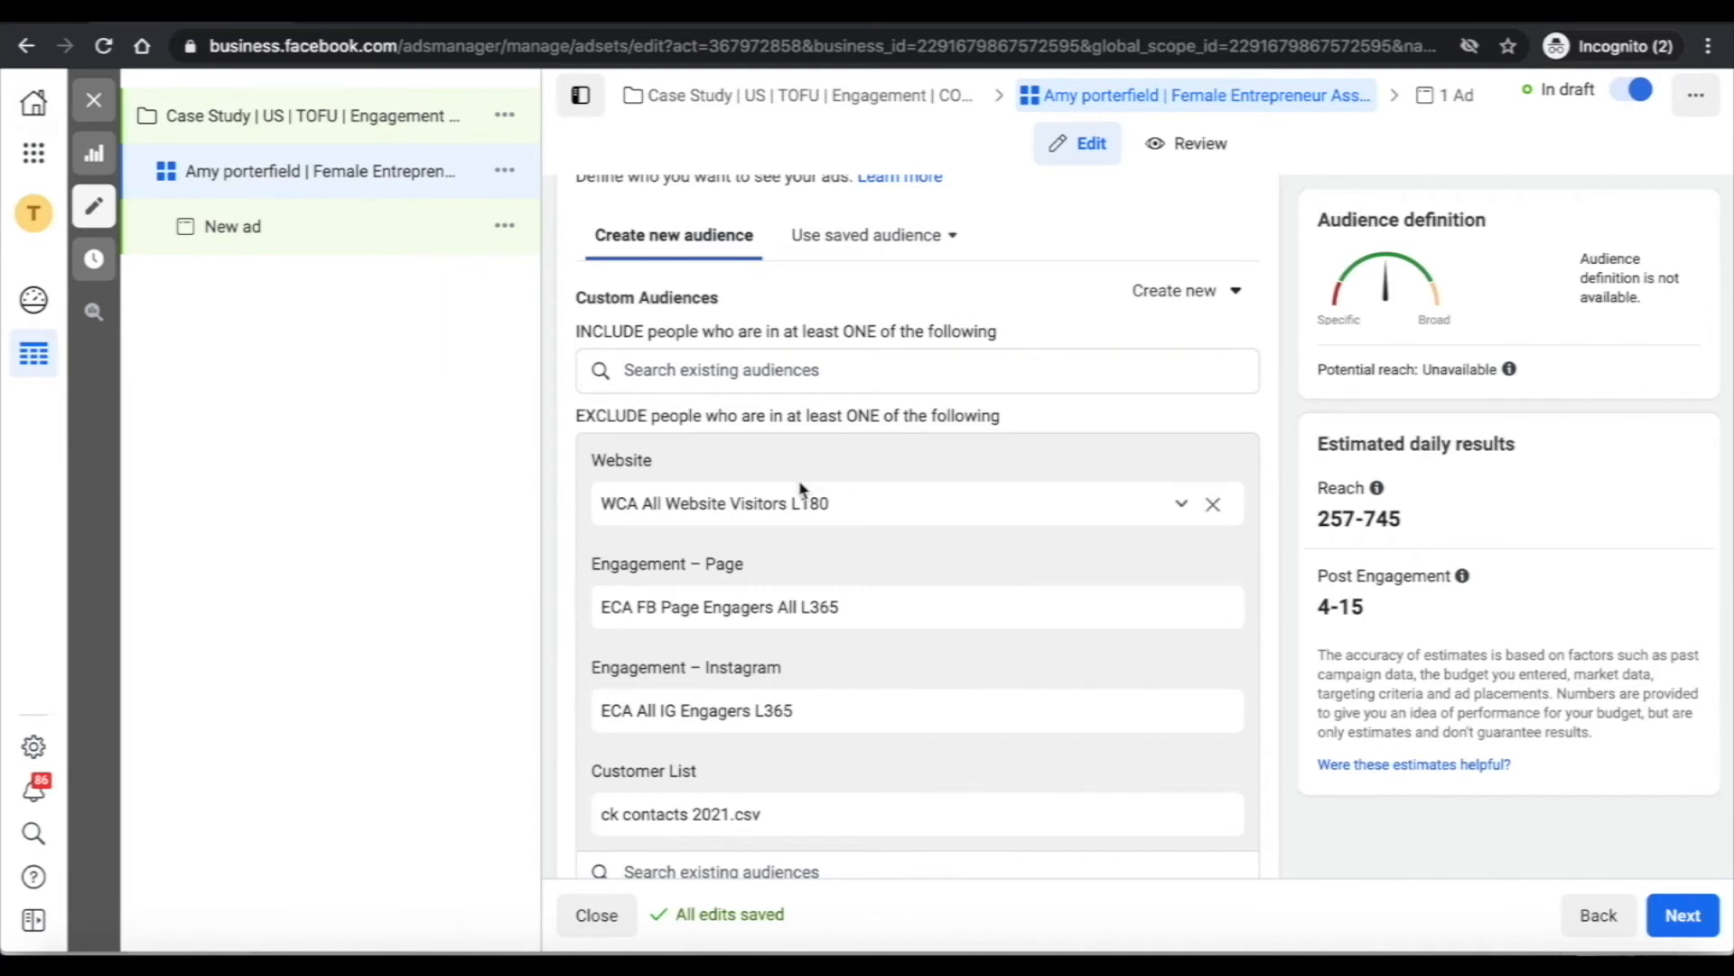
double_click(1350, 378)
click(1289, 428)
scroll(1289, 428, down, 1)
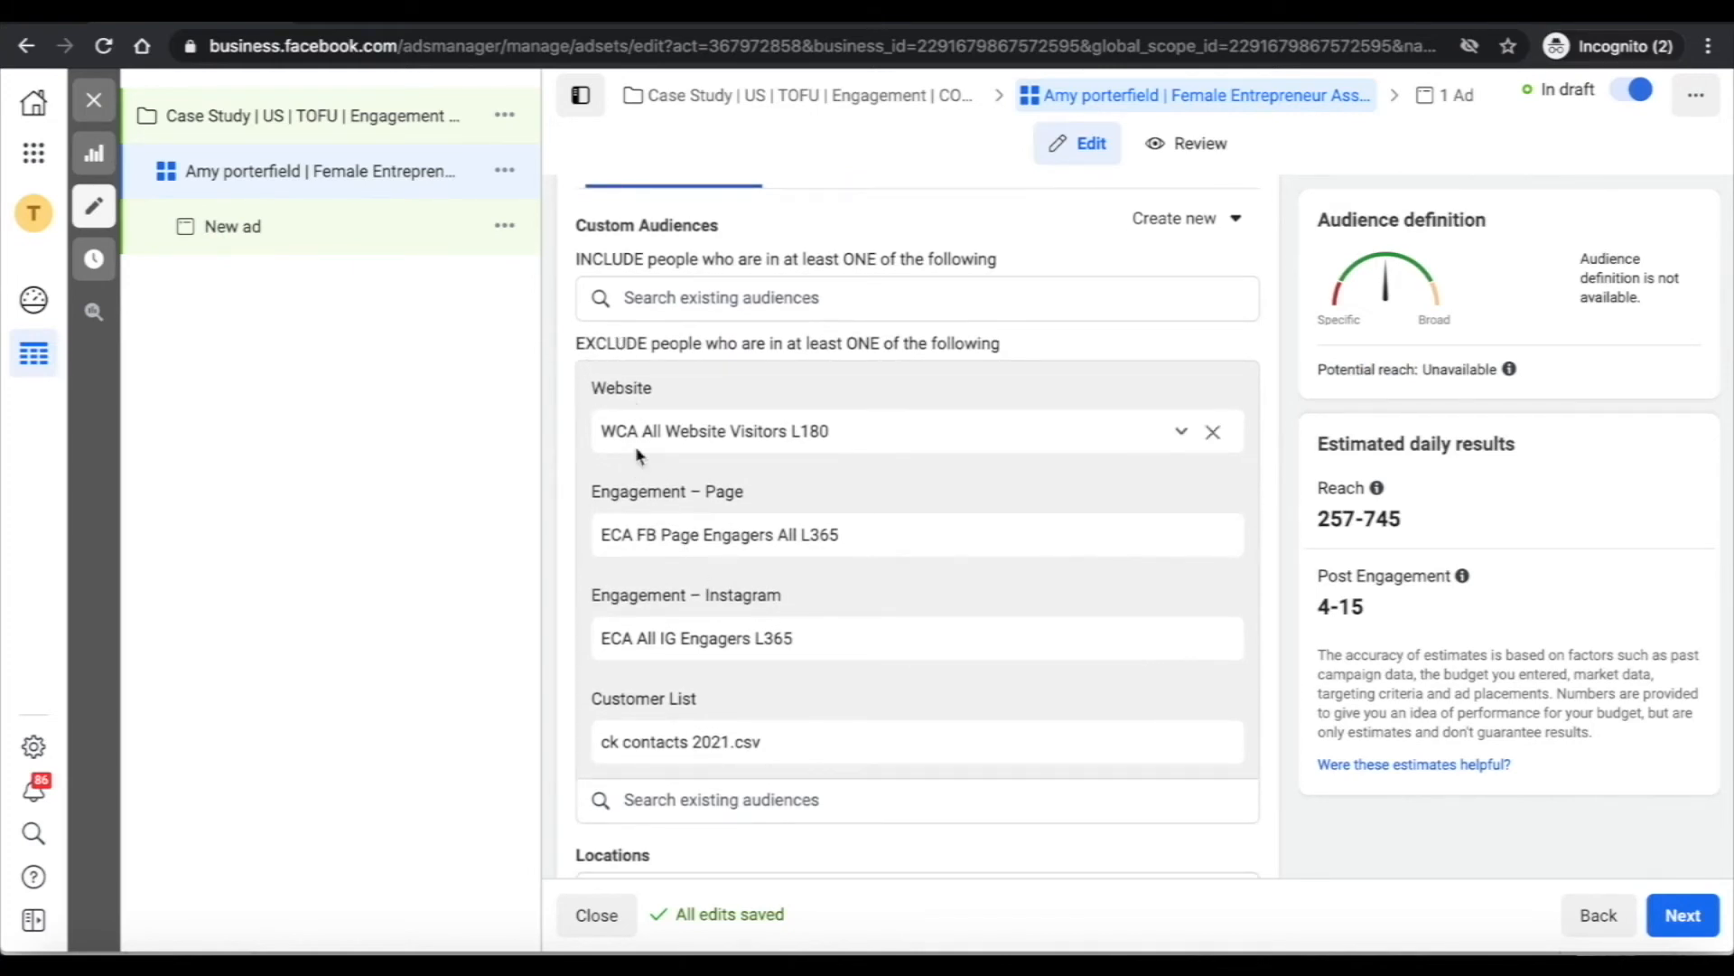
triple_click(1366, 371)
click(1283, 469)
scroll(1281, 728, down, 15)
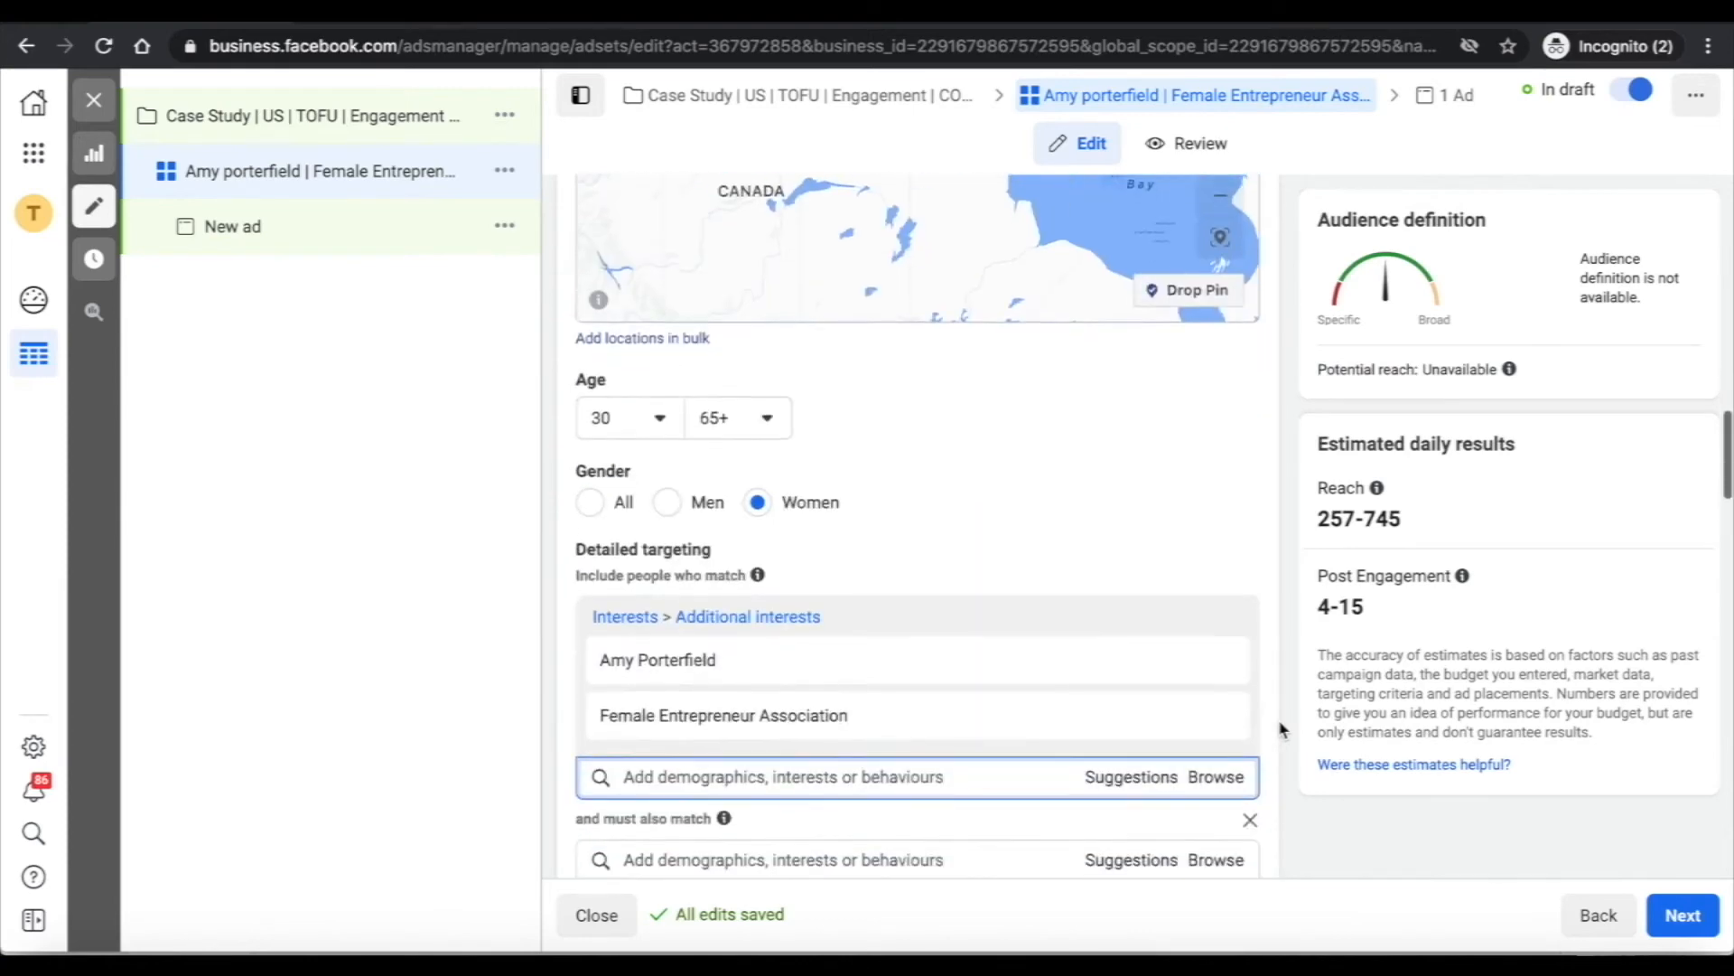
scroll(1281, 728, down, 10)
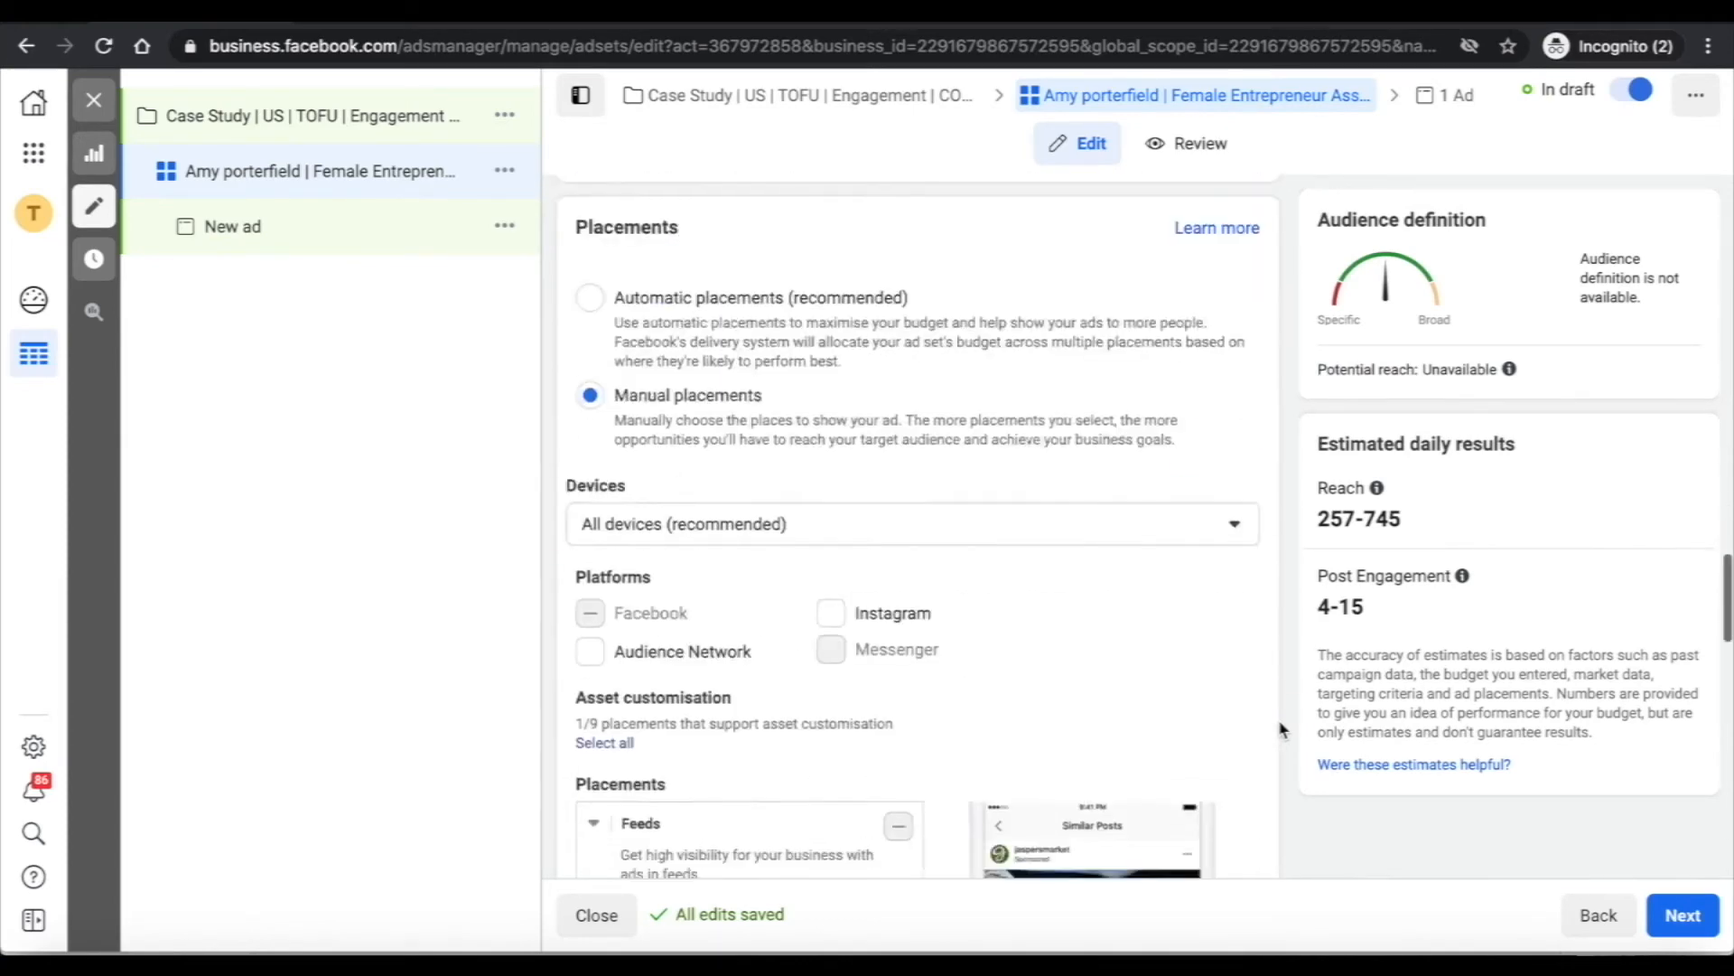
scroll(1281, 728, down, 8)
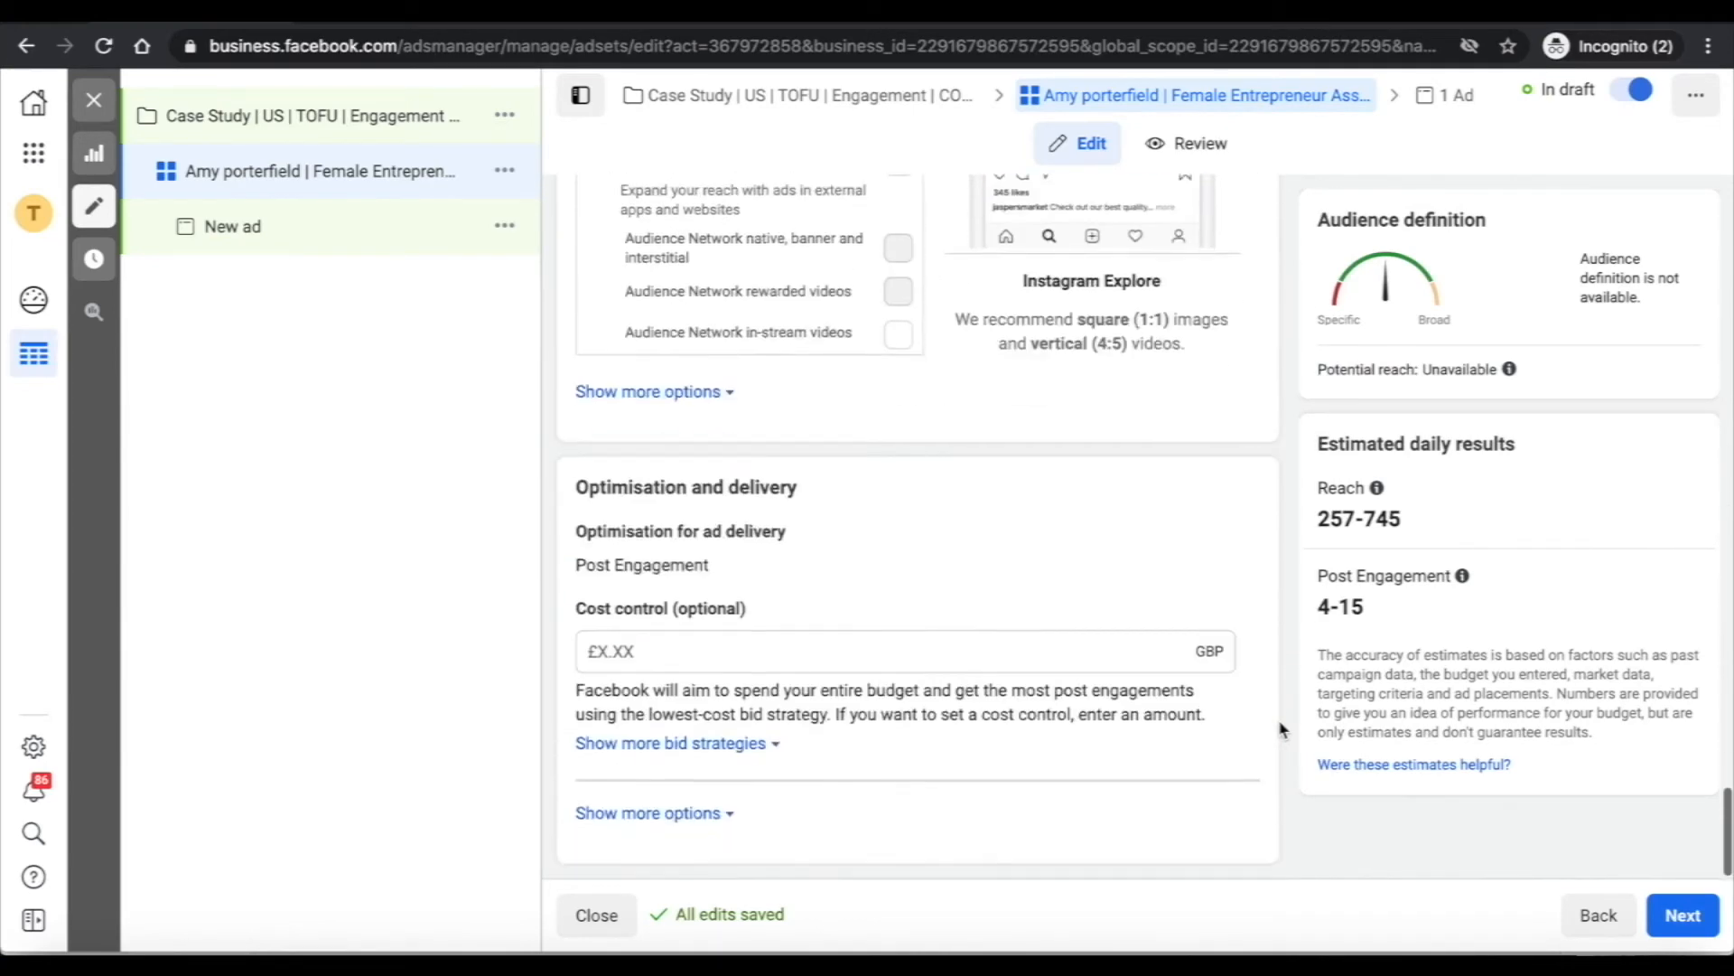
Proceed to the new ad, collapse its error list, and check the ad name and selected Facebook Page
click(1705, 915)
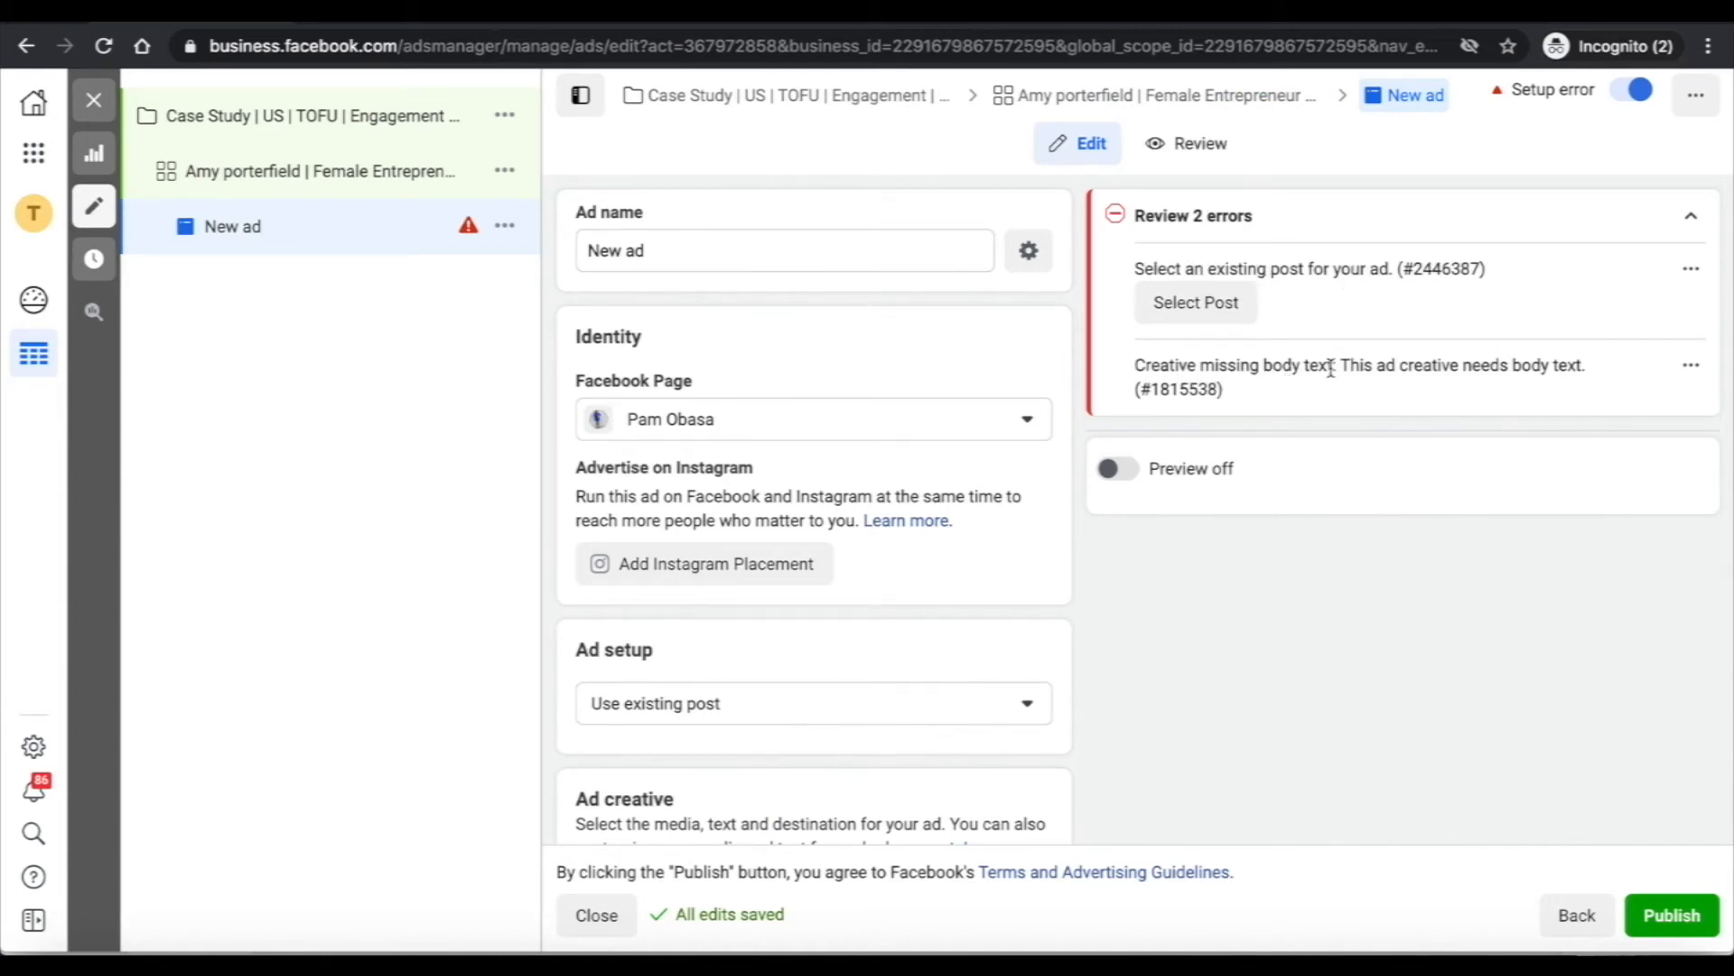
click(1689, 218)
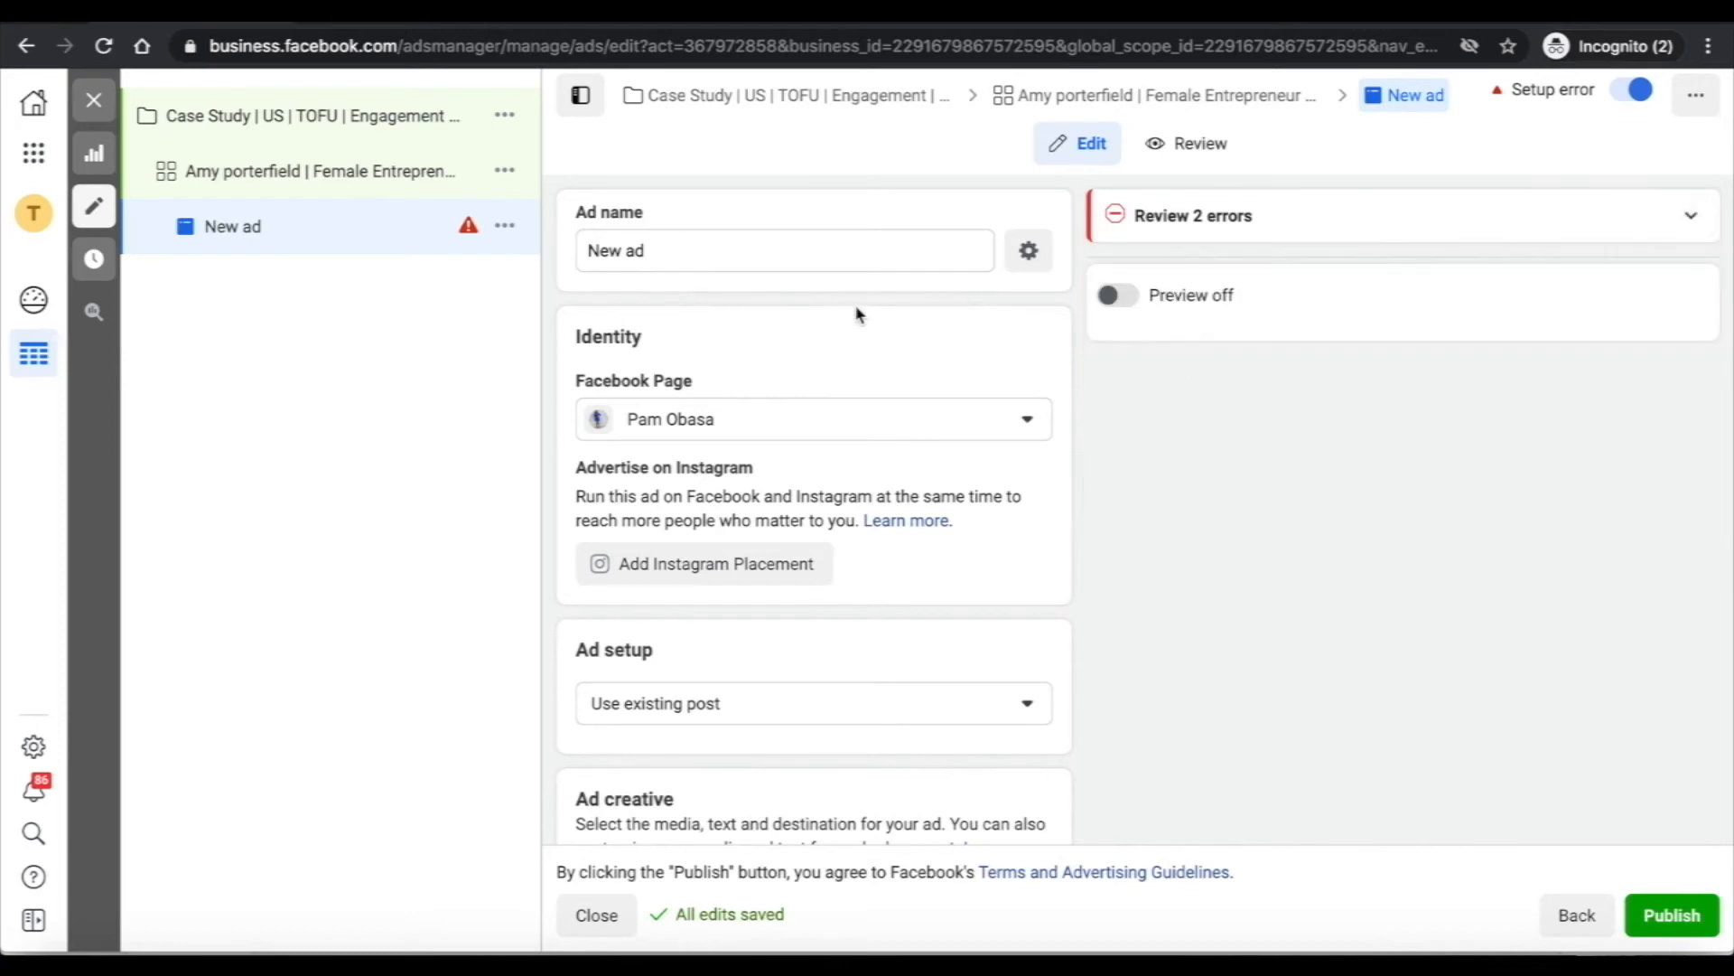
click(716, 249)
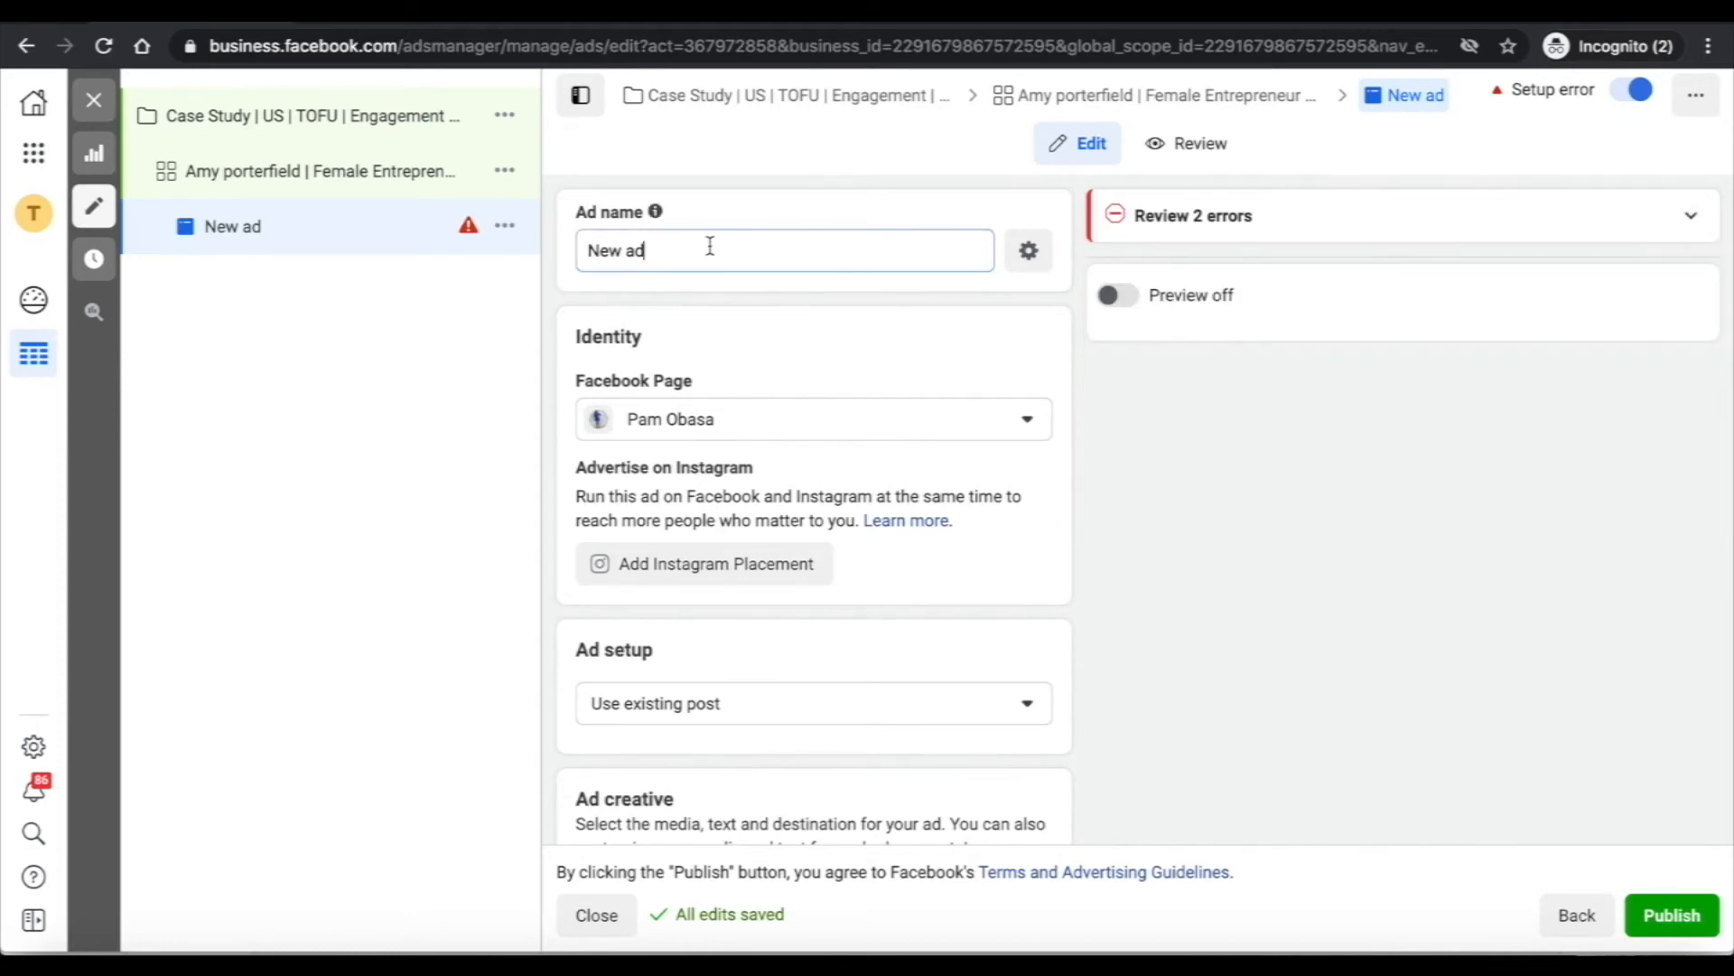
scroll(736, 318, down, 1)
click(736, 327)
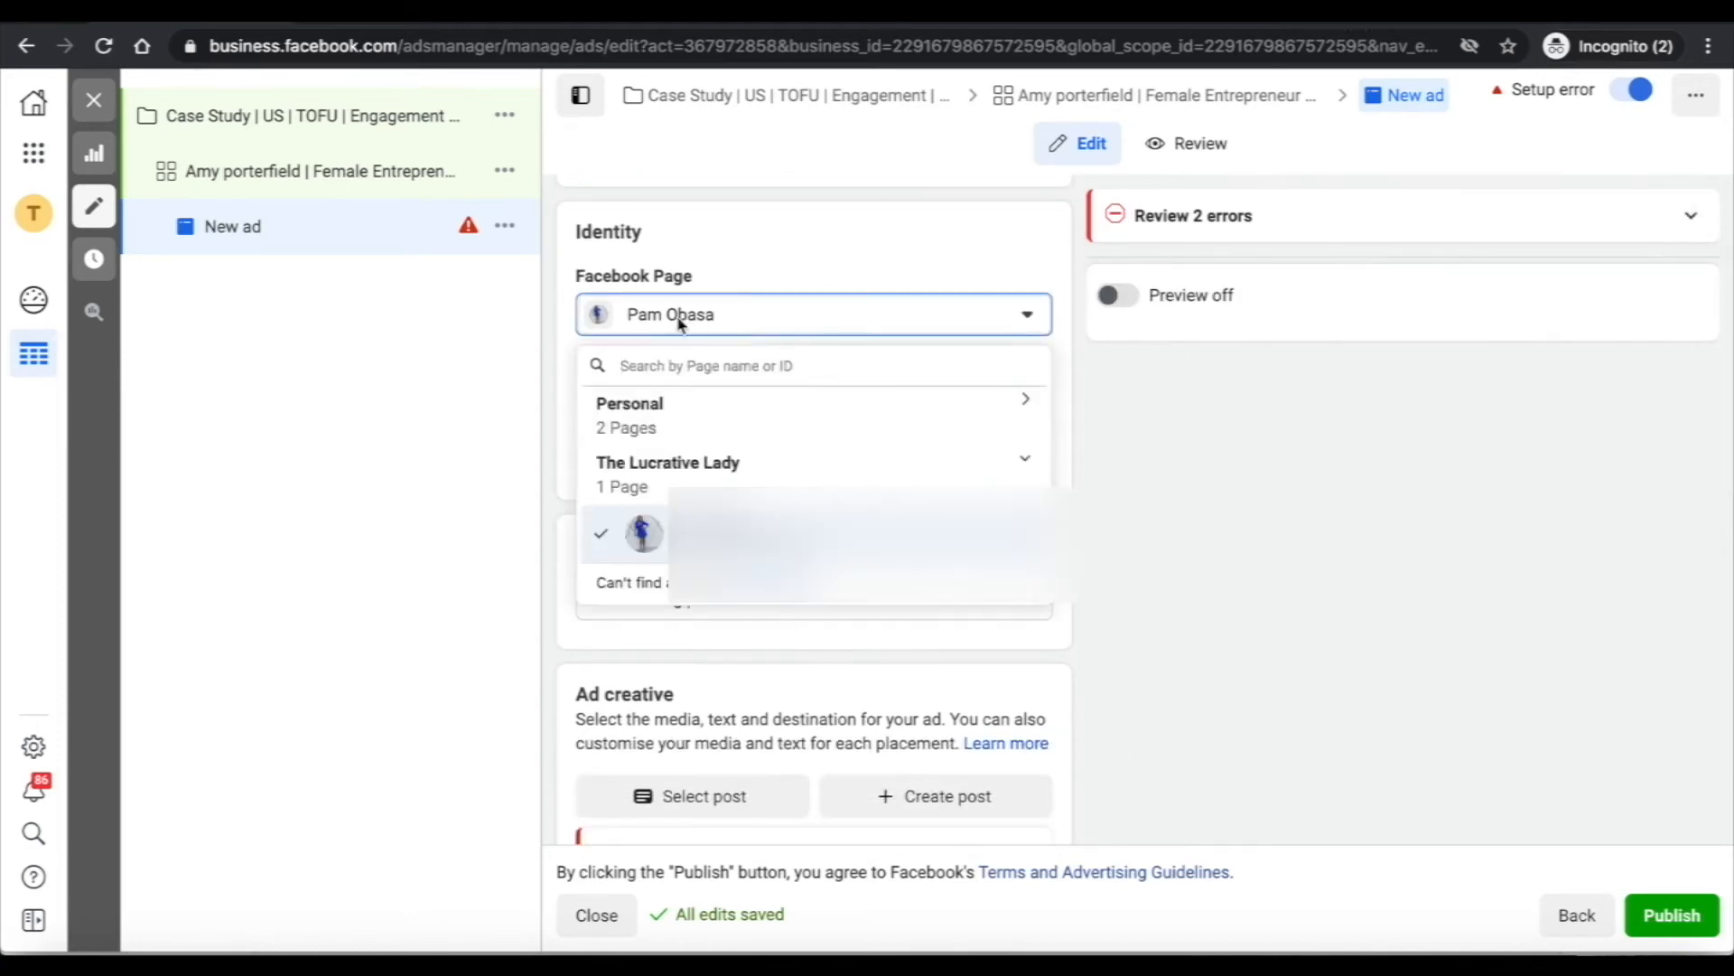
click(1070, 374)
scroll(1071, 374, down, 3)
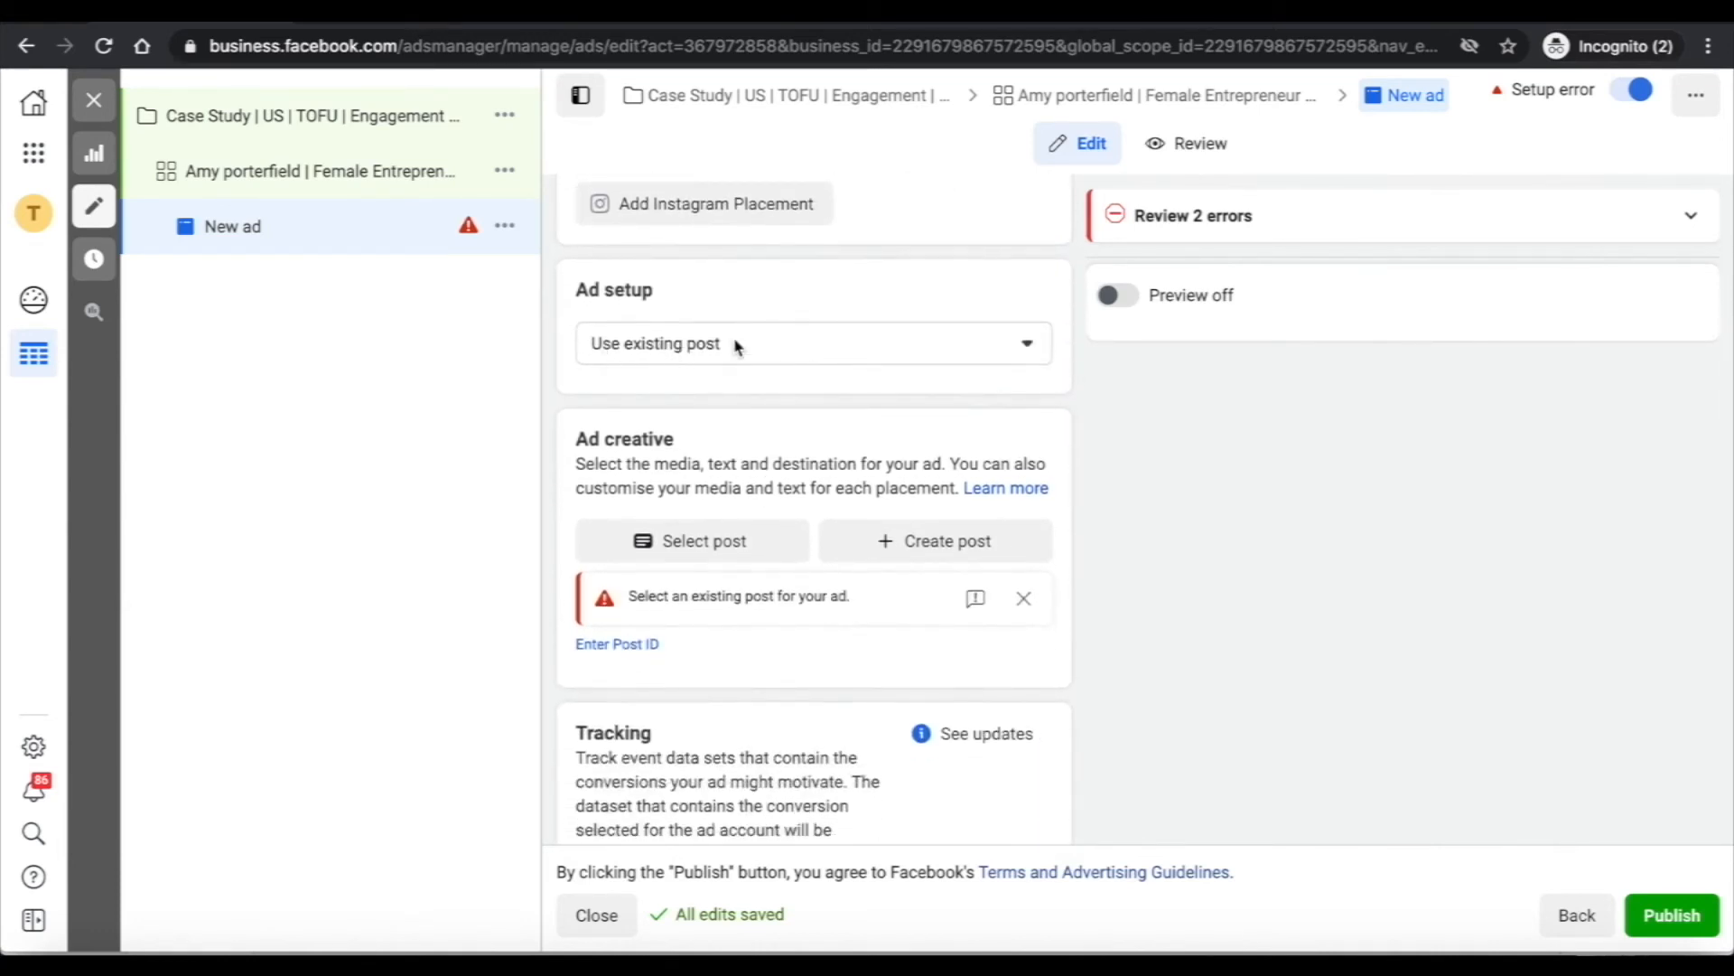
Compare the ad setup options and set the ad setup to Create Ad
click(783, 343)
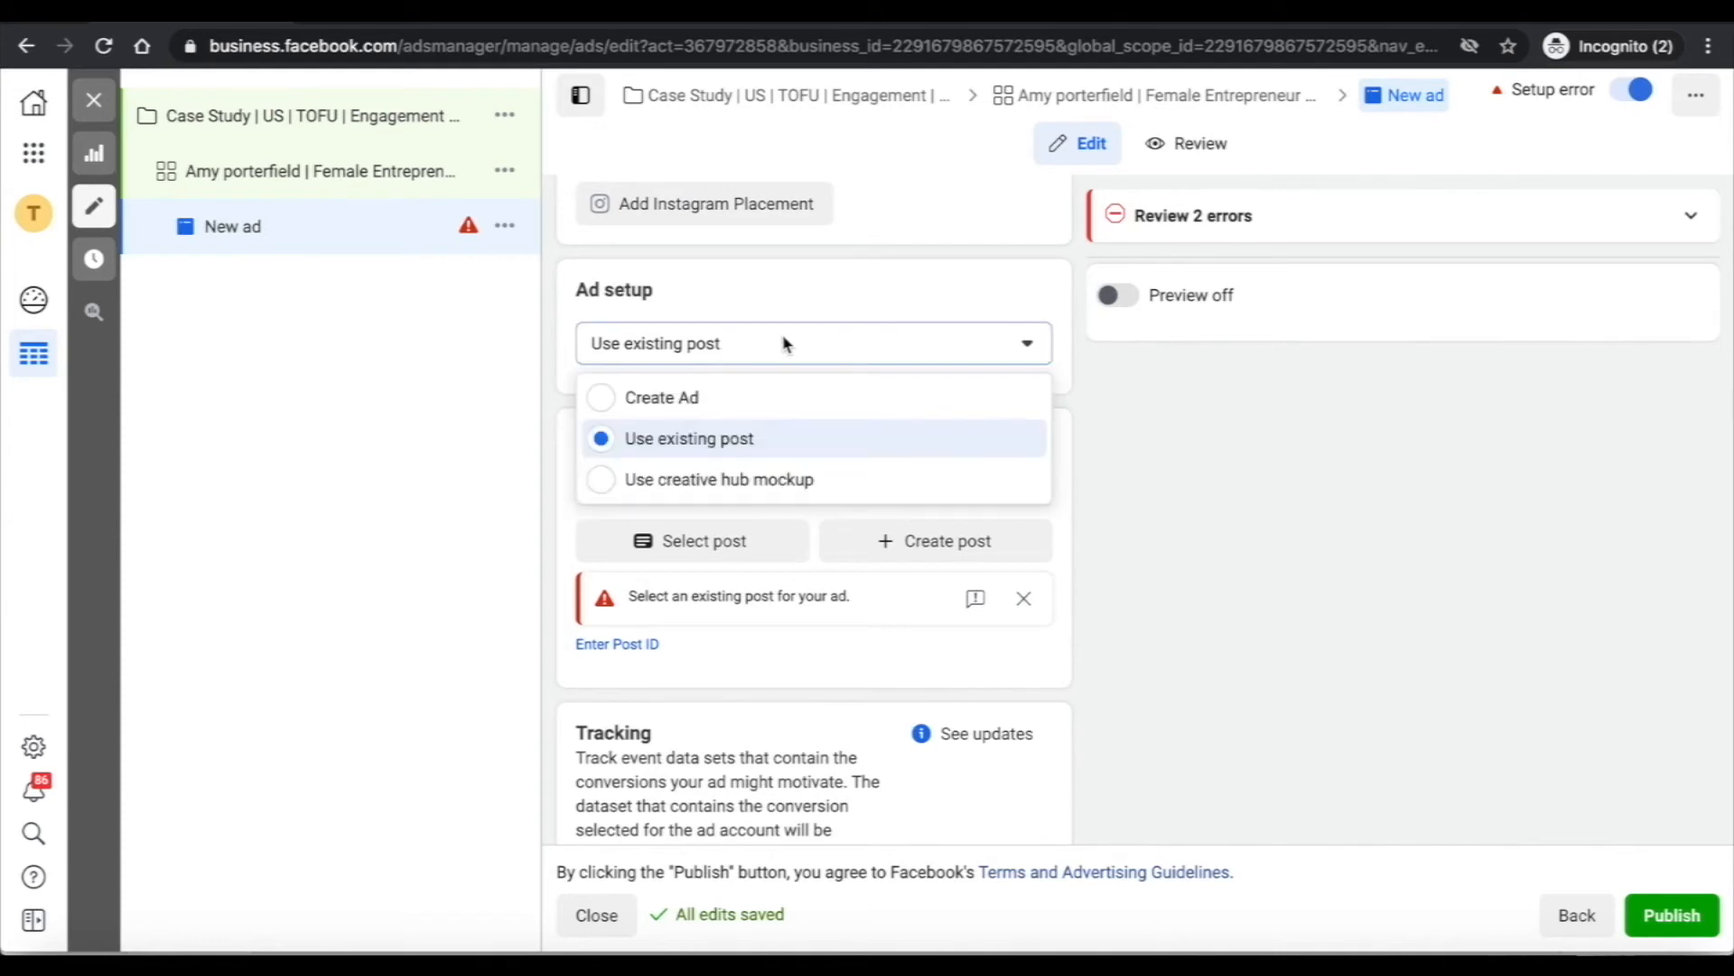
click(728, 298)
click(701, 347)
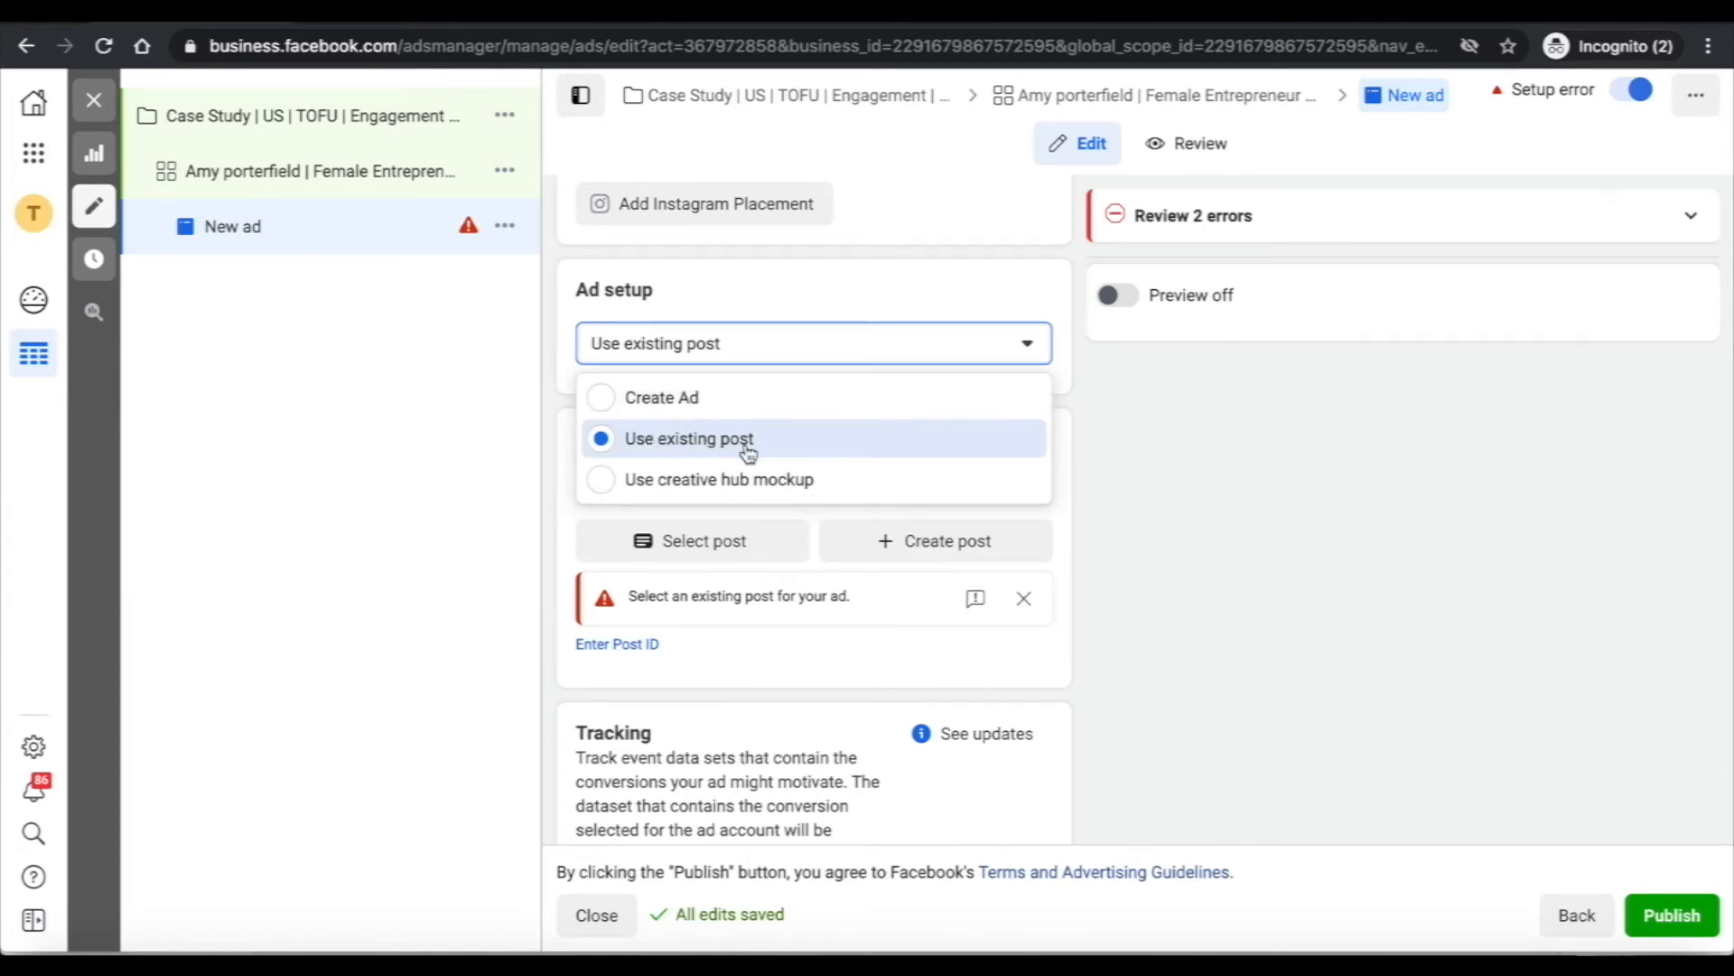
click(1066, 410)
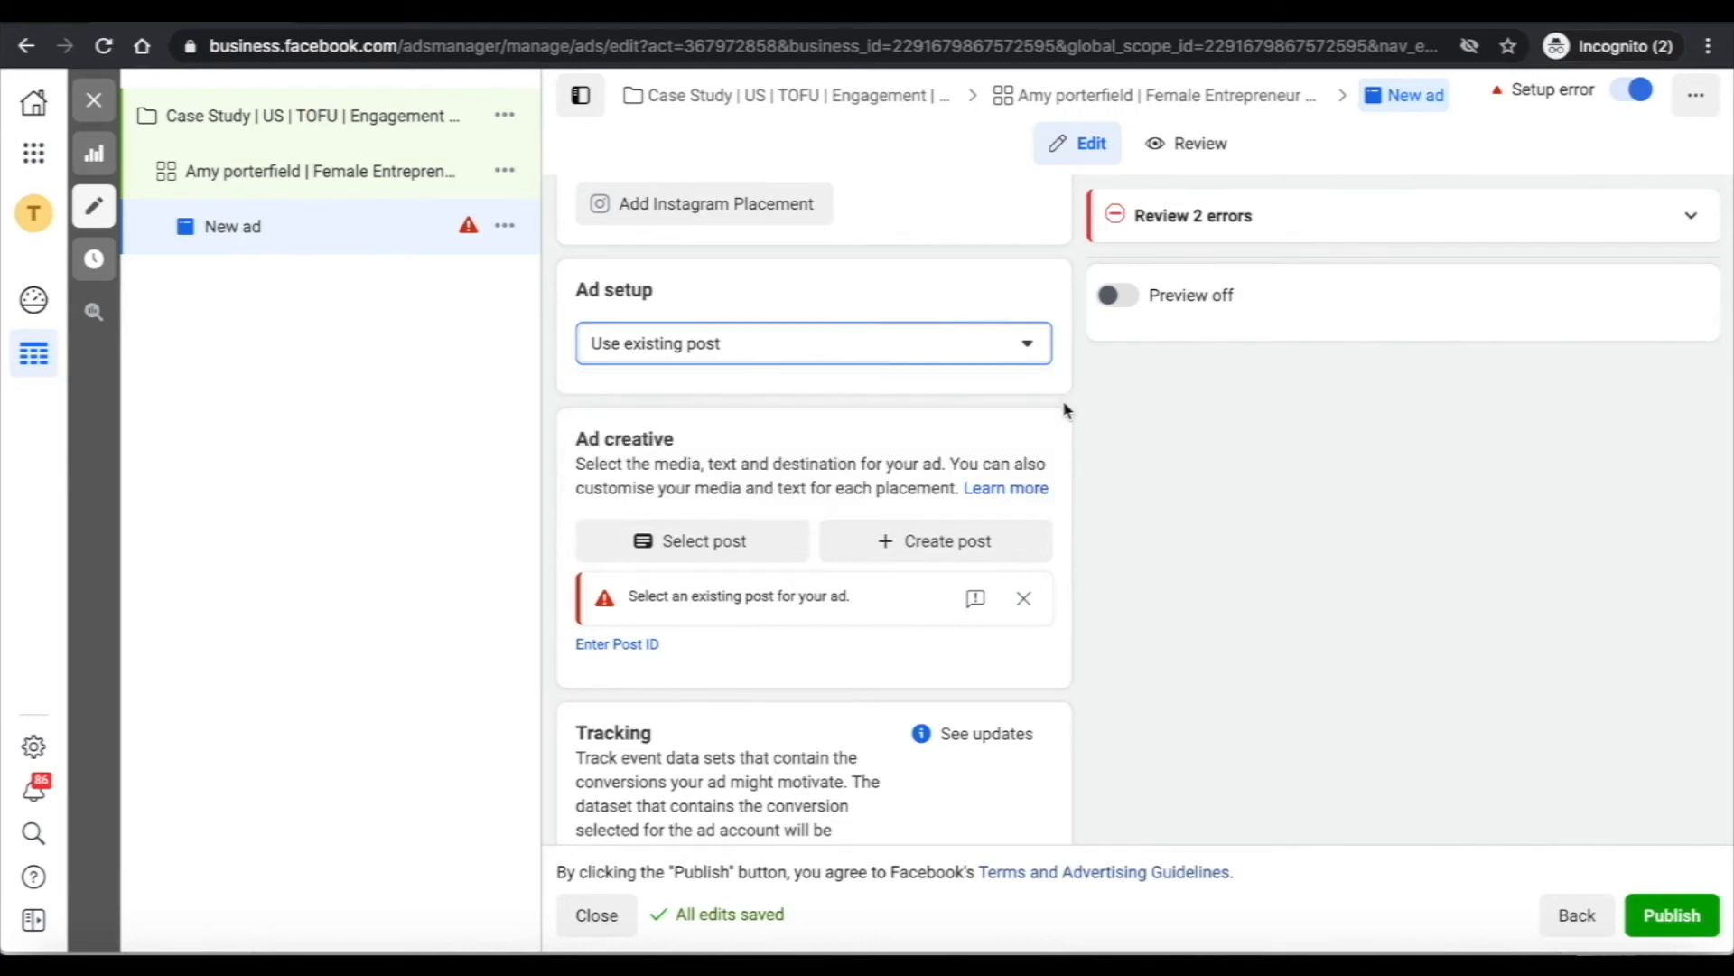
scroll(1048, 668, down, 1)
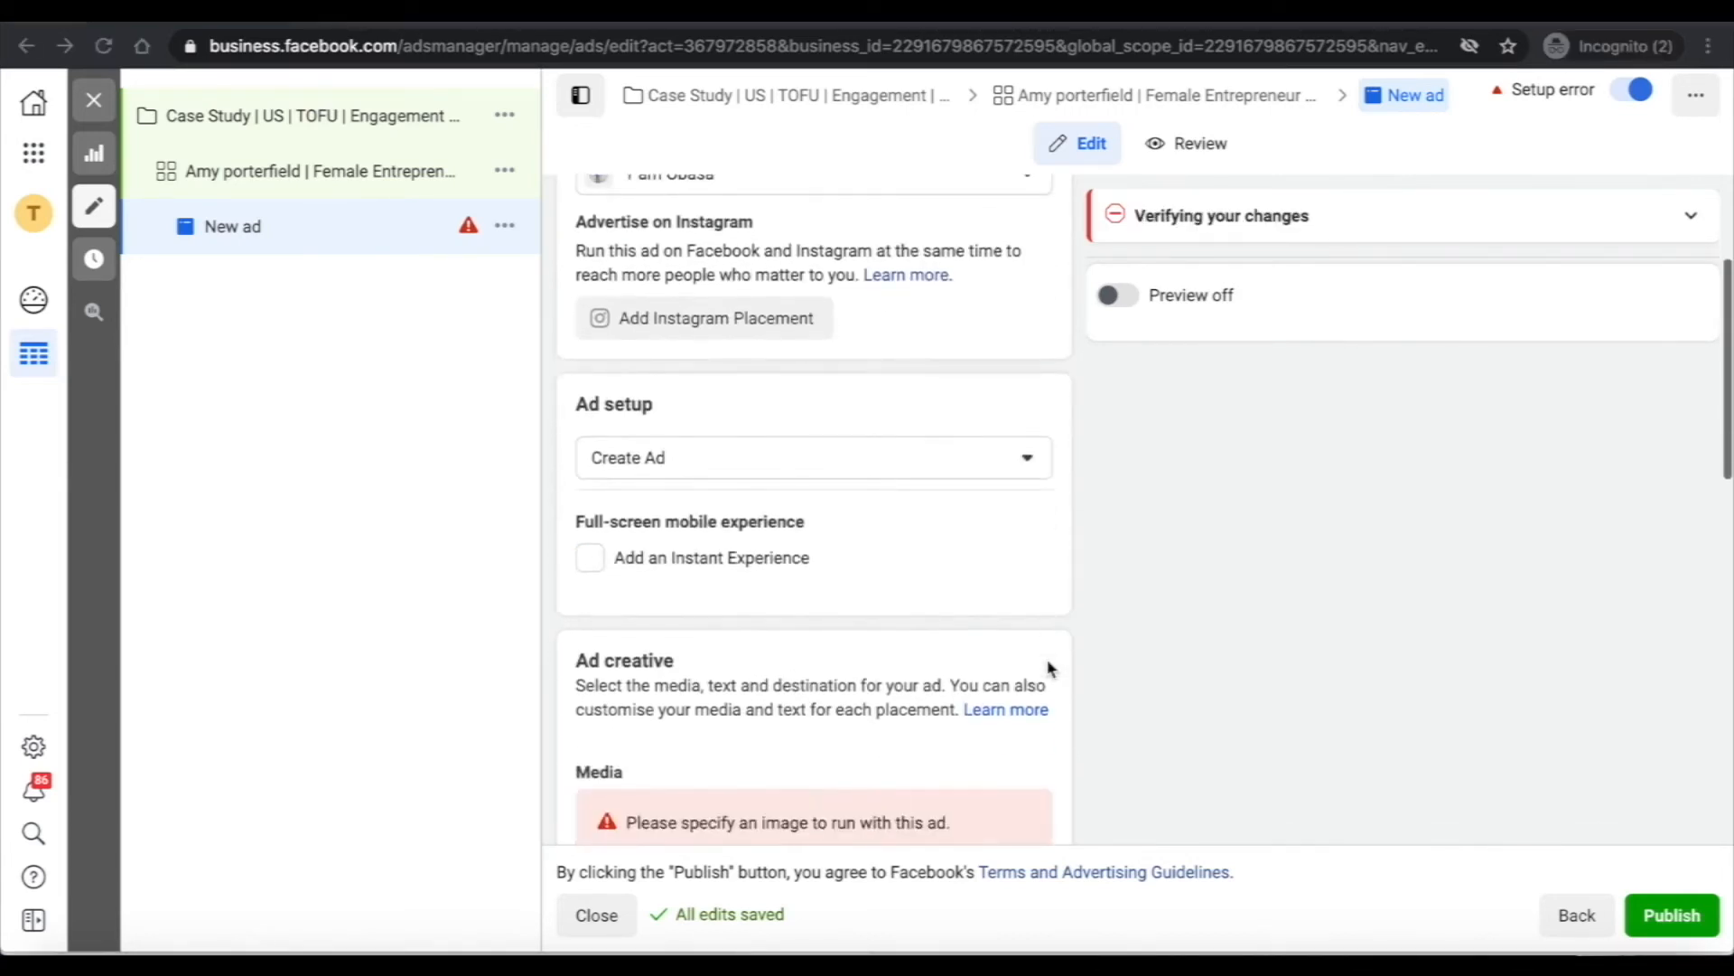
scroll(1048, 667, up, 1)
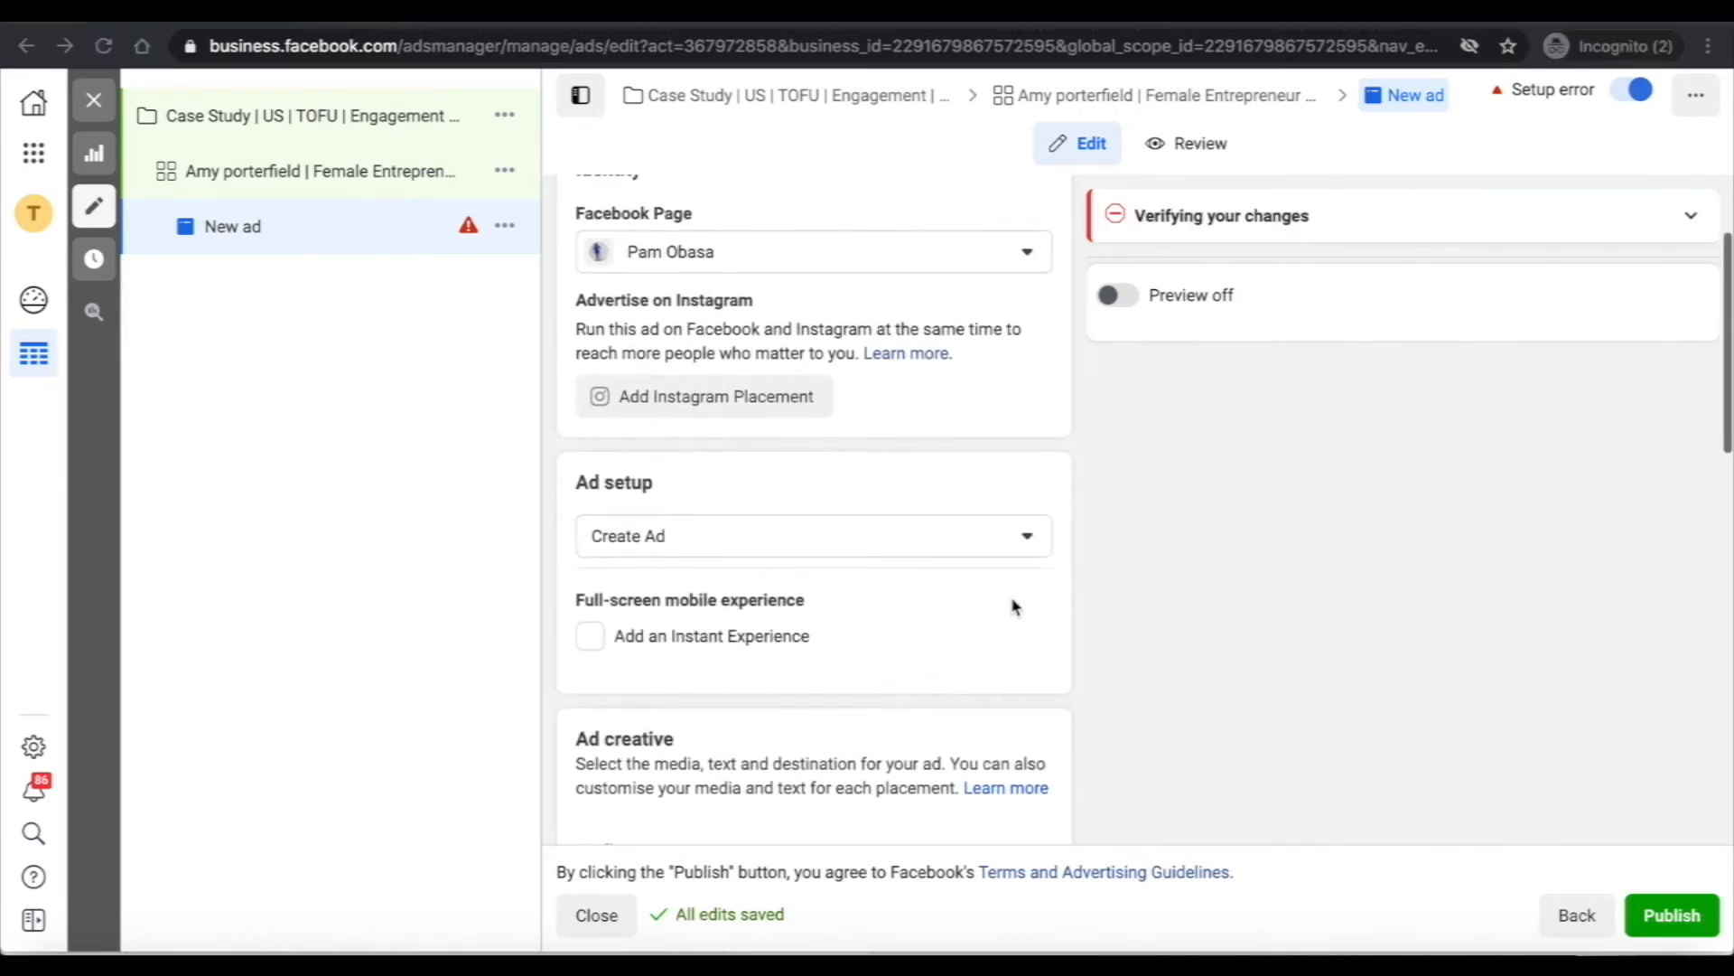
click(950, 538)
click(758, 592)
Open the image selection for the ad's media, browse the account images and look at the files available for upload
scroll(1066, 587, down, 5)
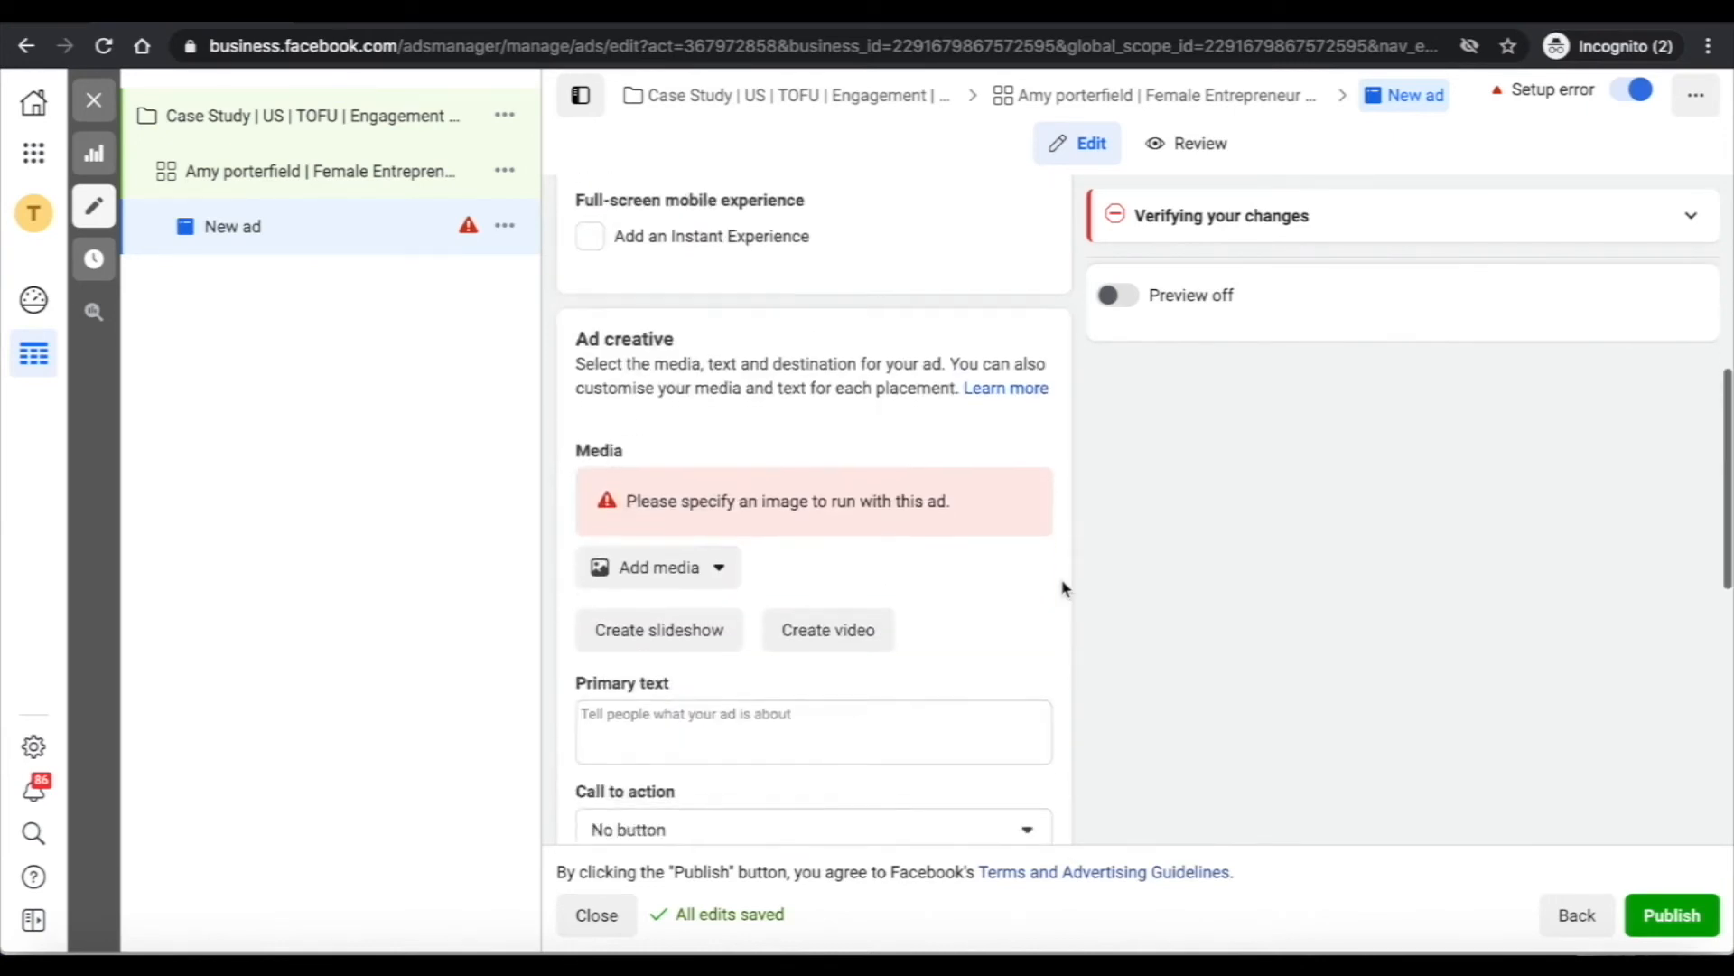
scroll(1040, 572, down, 1)
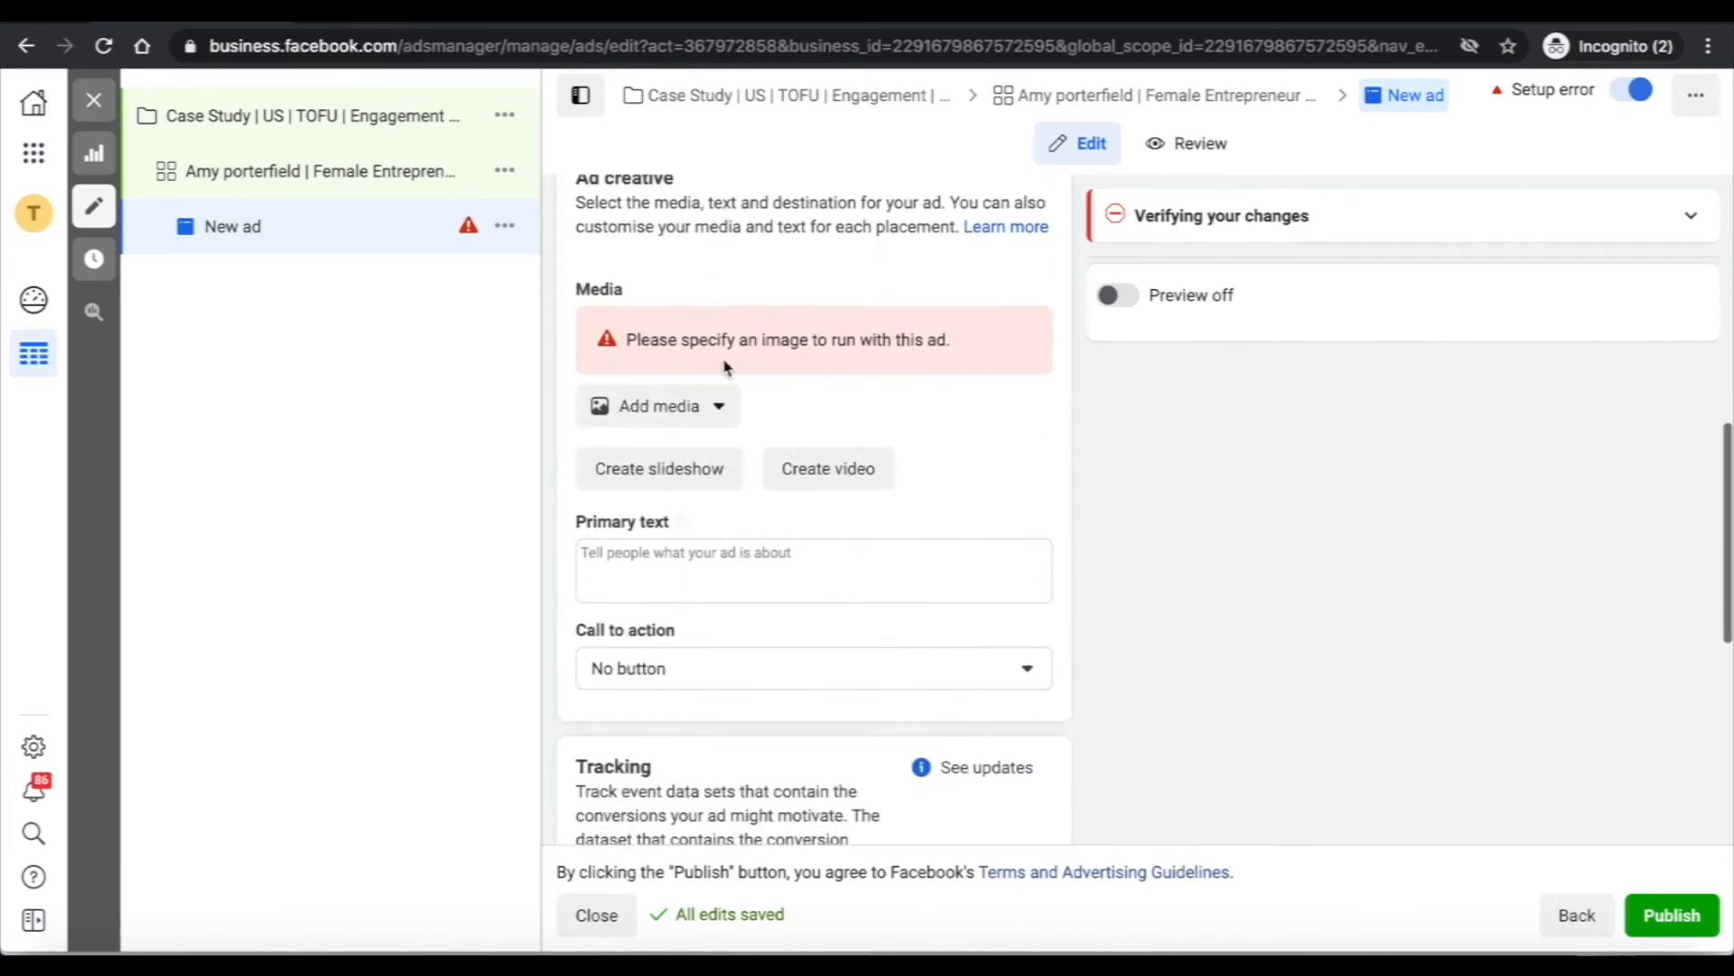
click(673, 406)
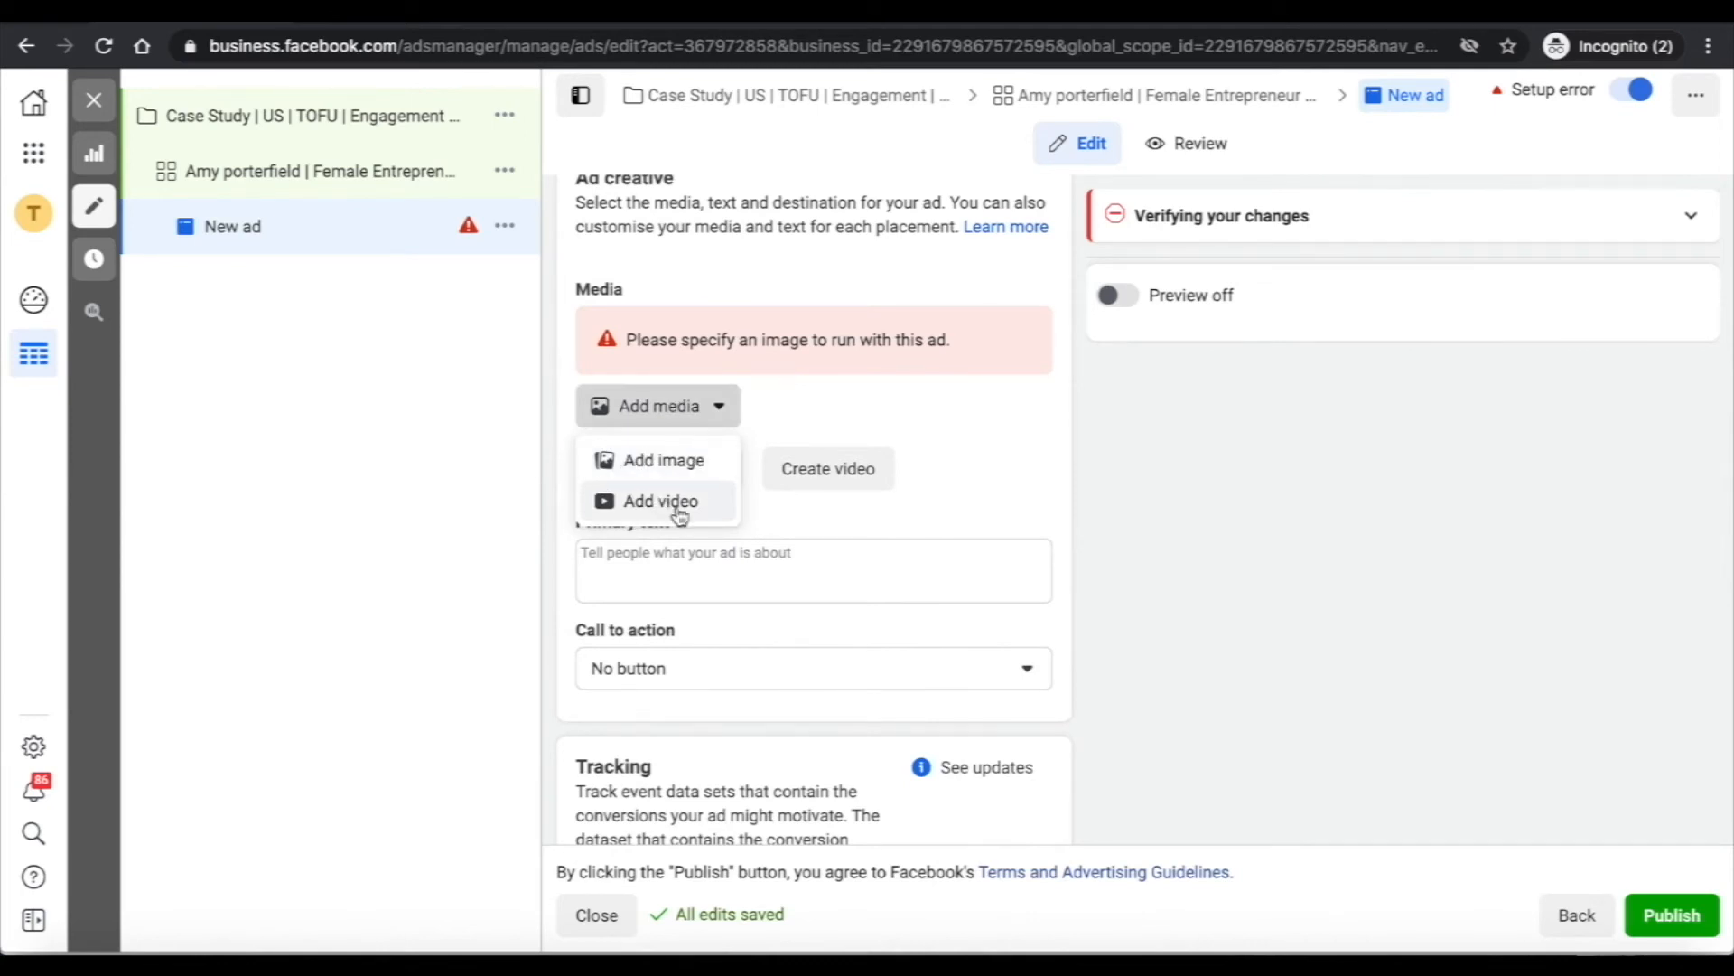
click(666, 459)
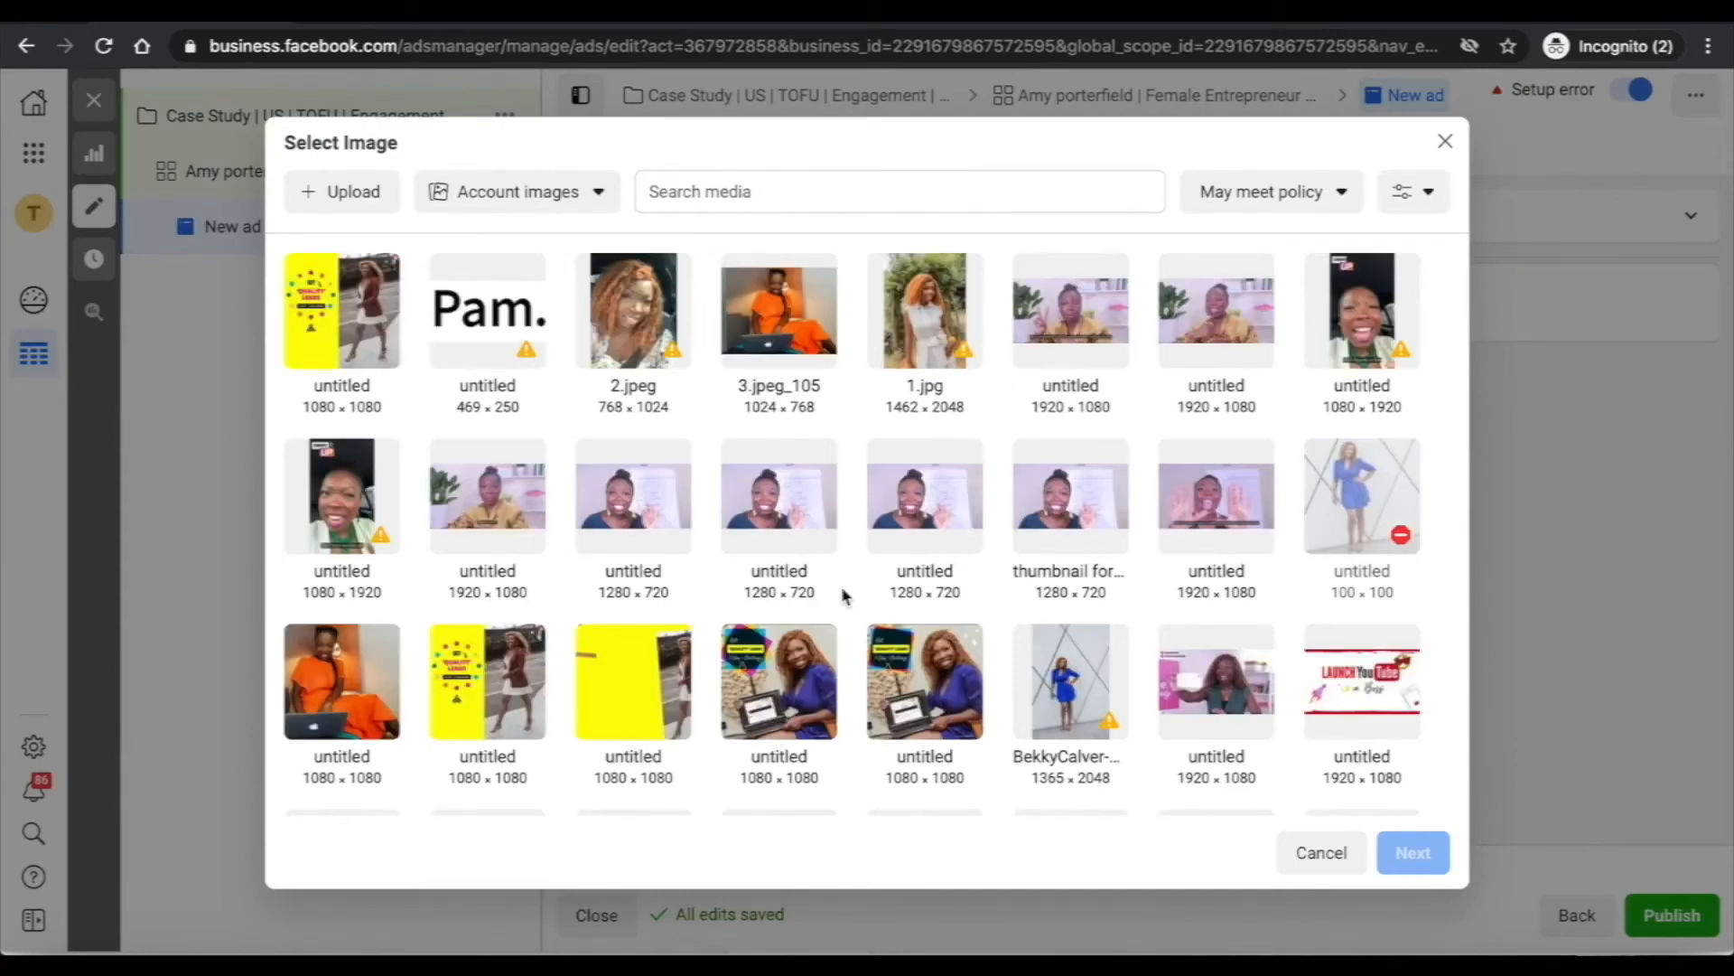
scroll(845, 594, down, 10)
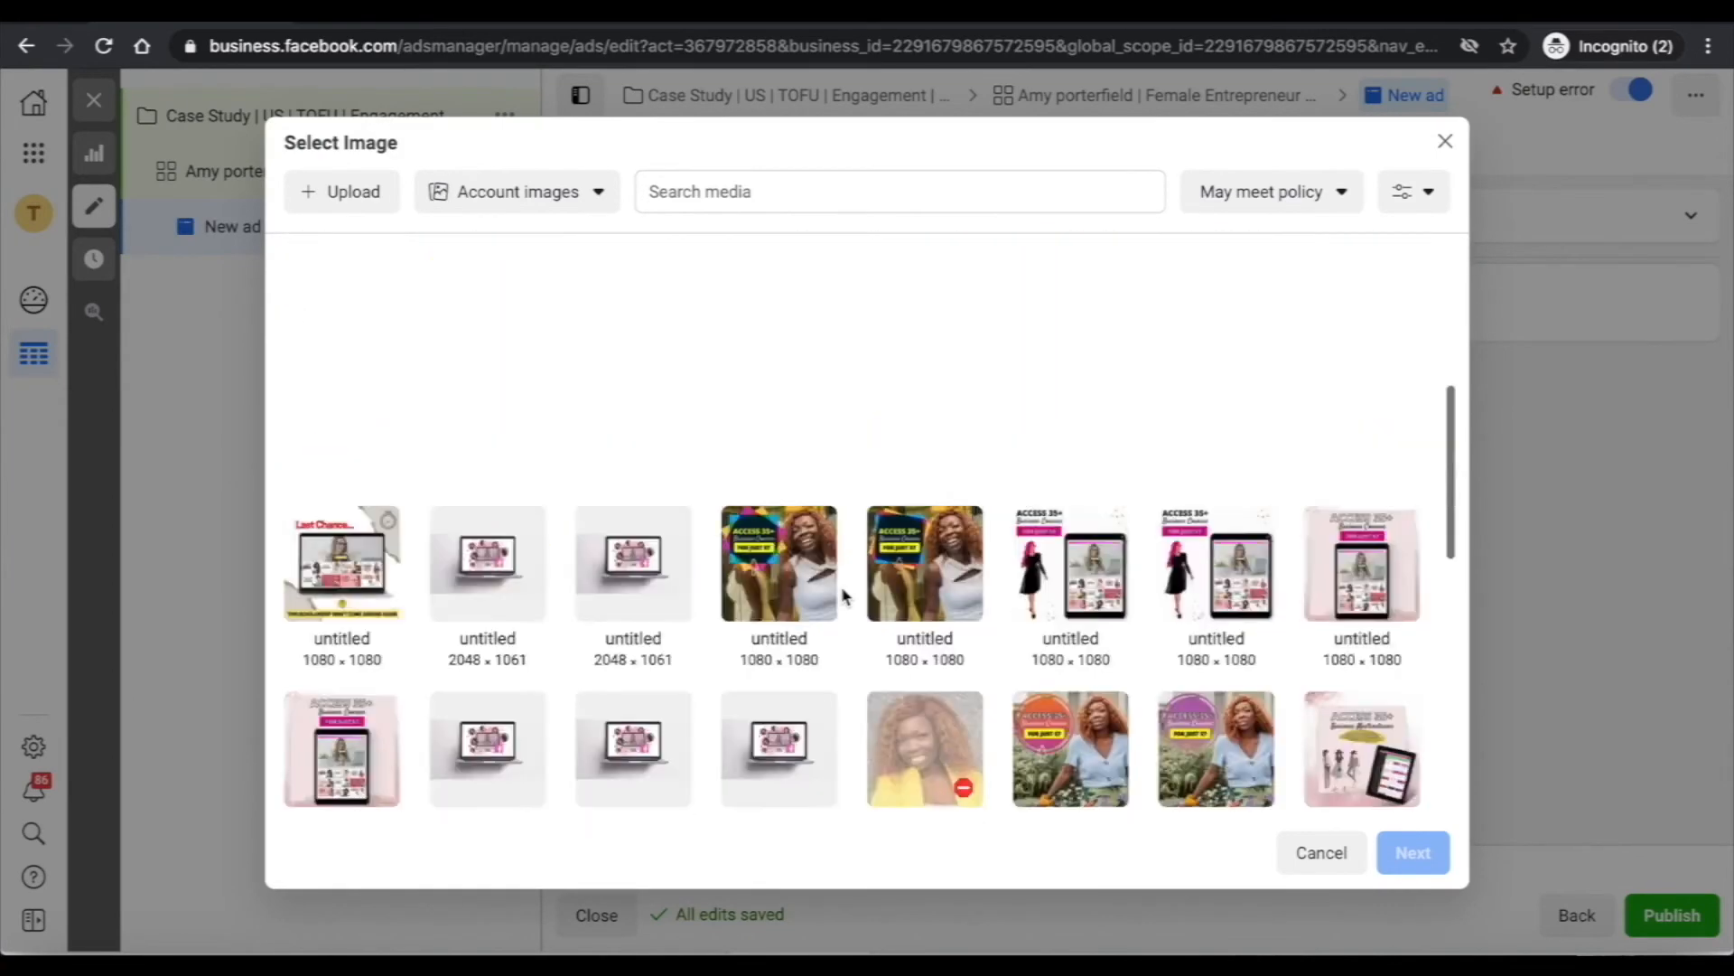
scroll(844, 594, up, 5)
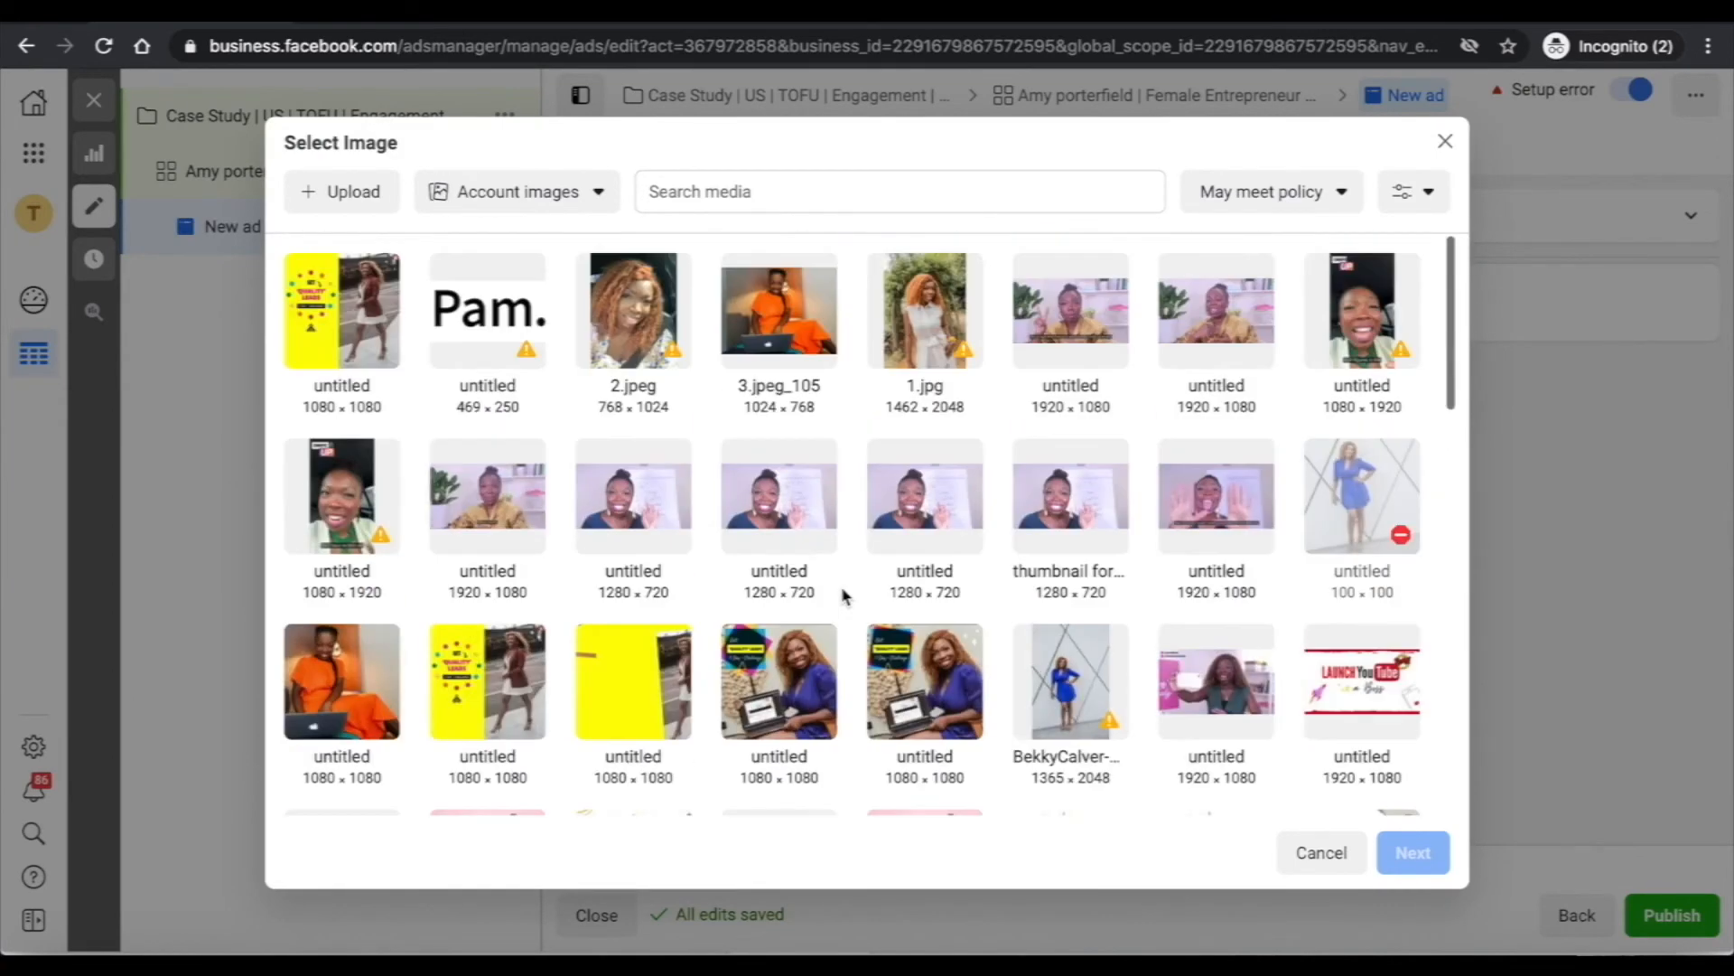
click(348, 190)
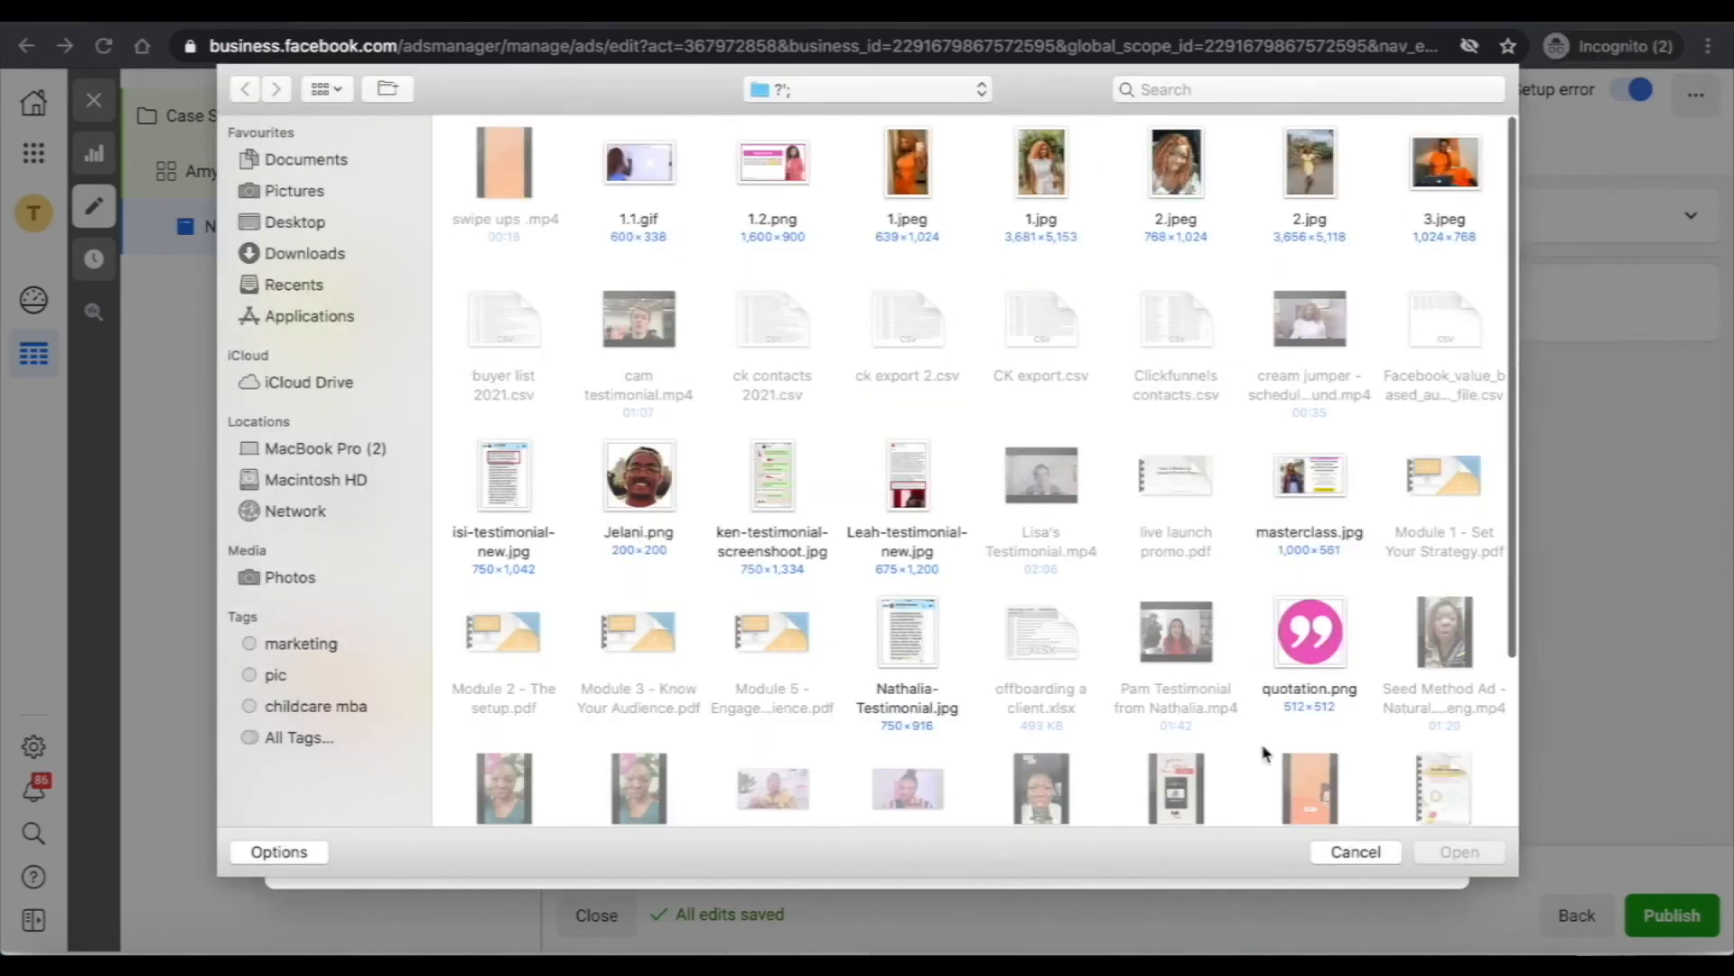
click(1335, 852)
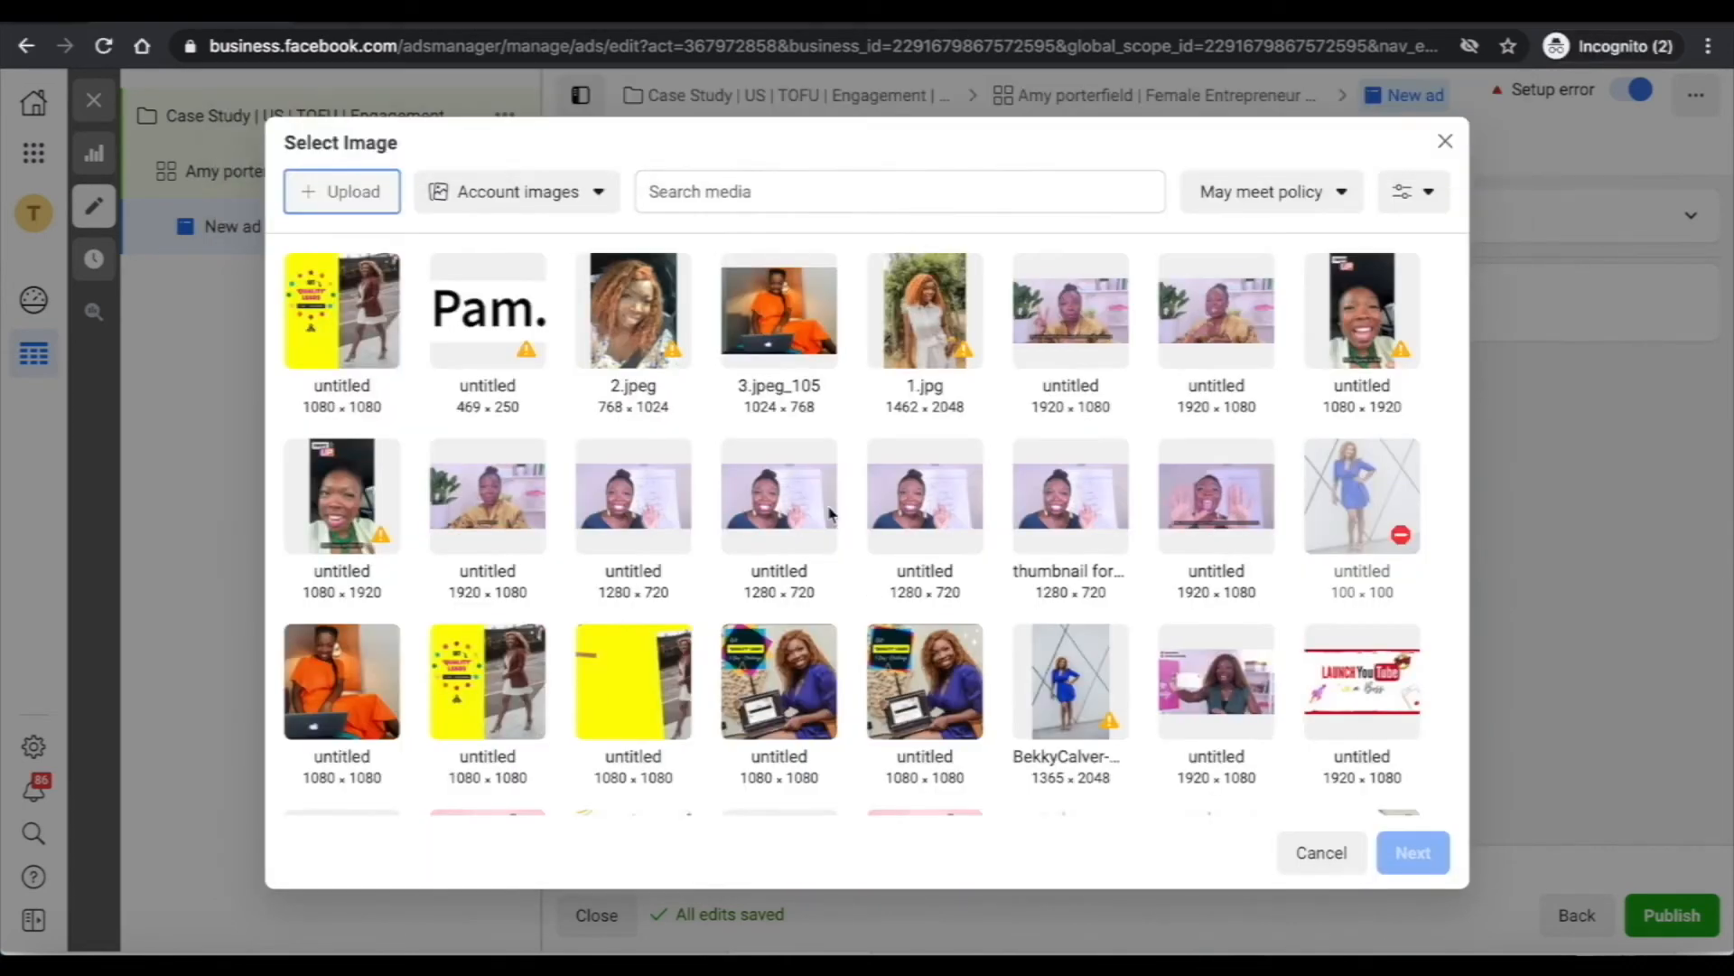
Add the 1080 × 1080 "Quality" Leads 5 Day Challenge account image as the ad's media with the square (1:1) feed crop
scroll(1135, 452, down, 2)
scroll(1136, 450, up, 2)
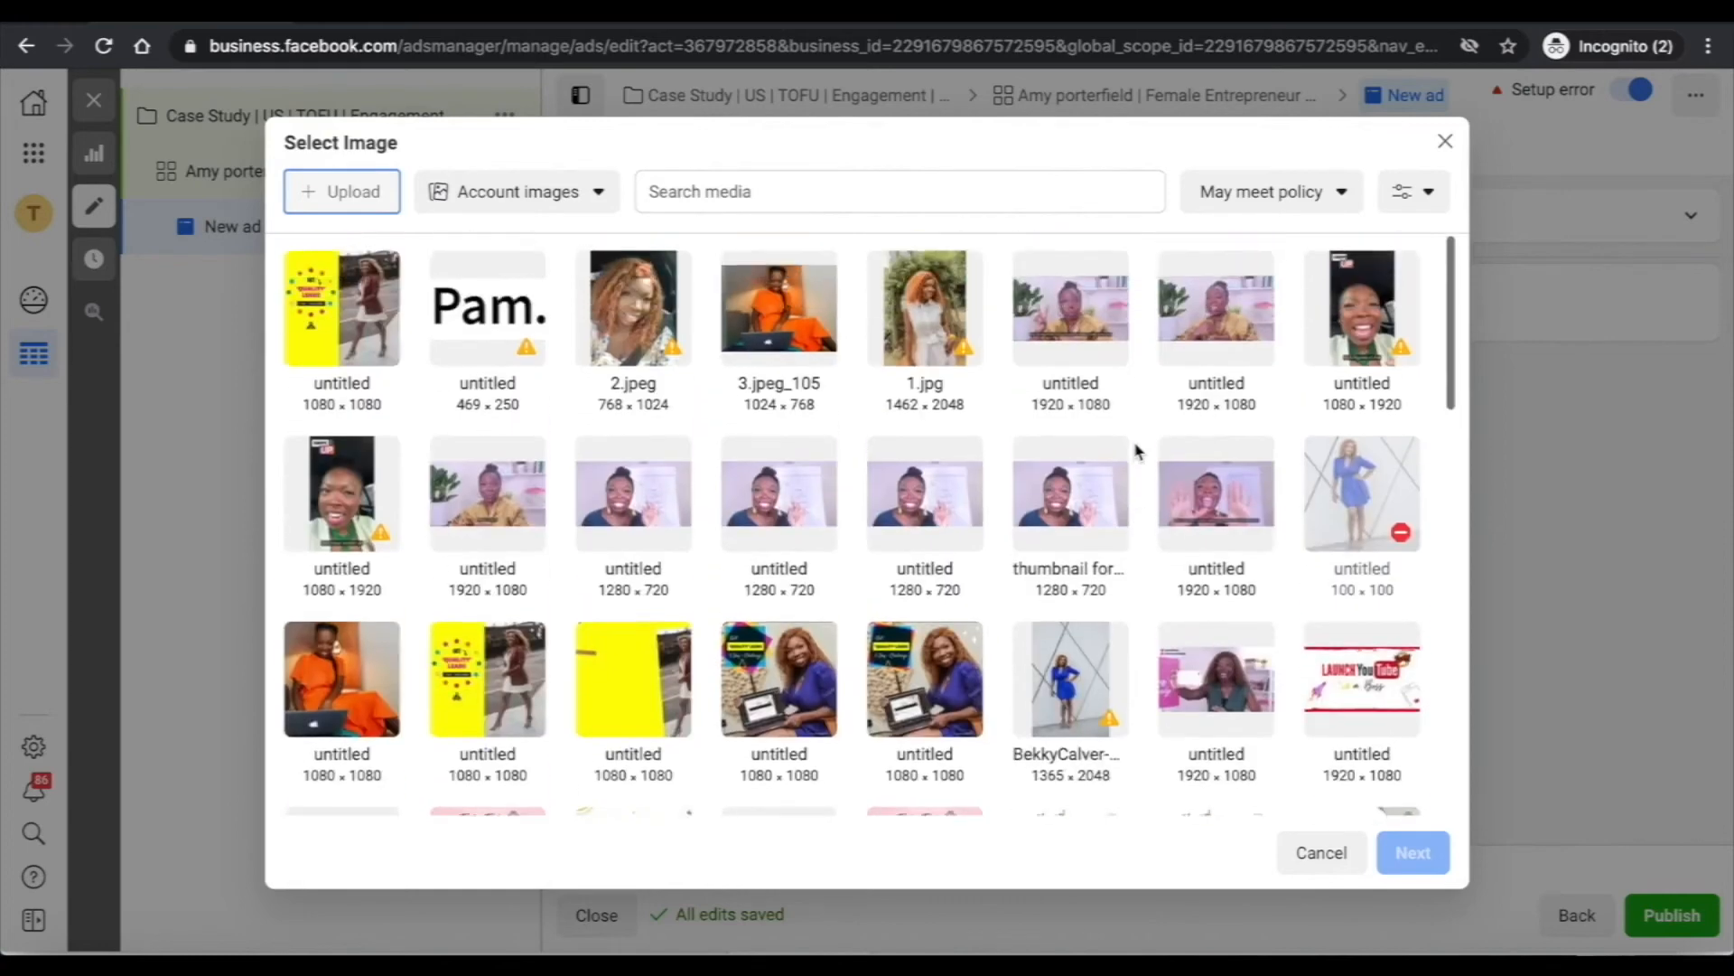
scroll(1136, 450, down, 3)
scroll(786, 553, down, 1)
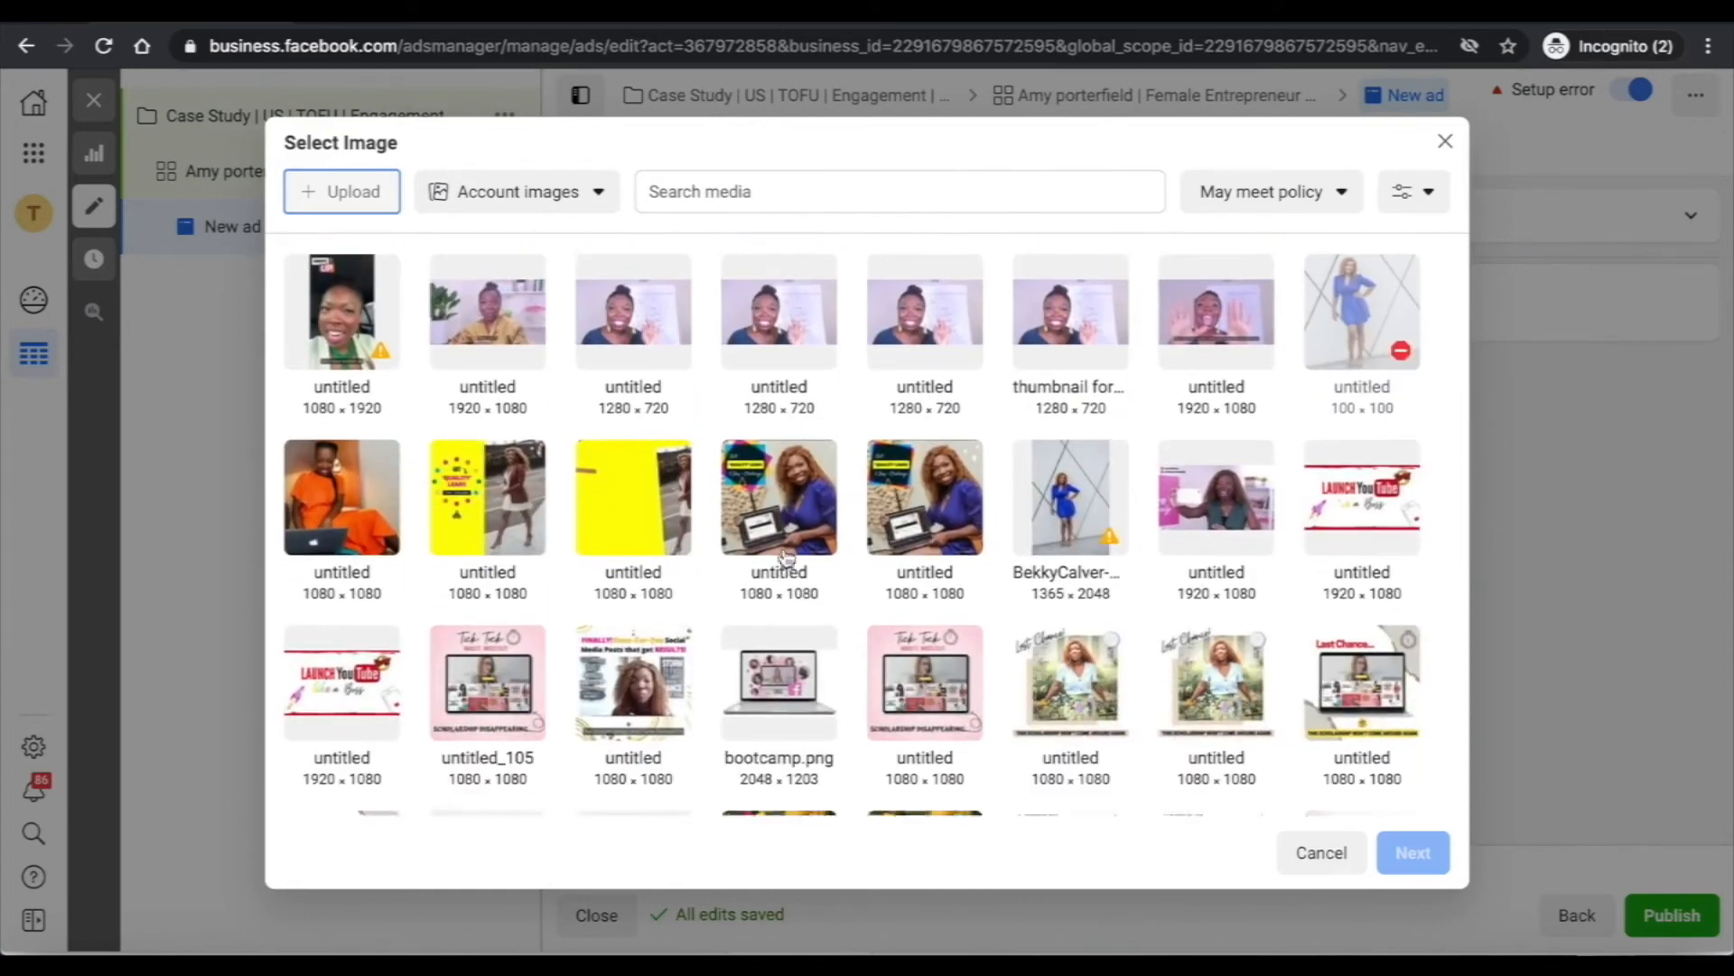
click(782, 491)
click(1413, 851)
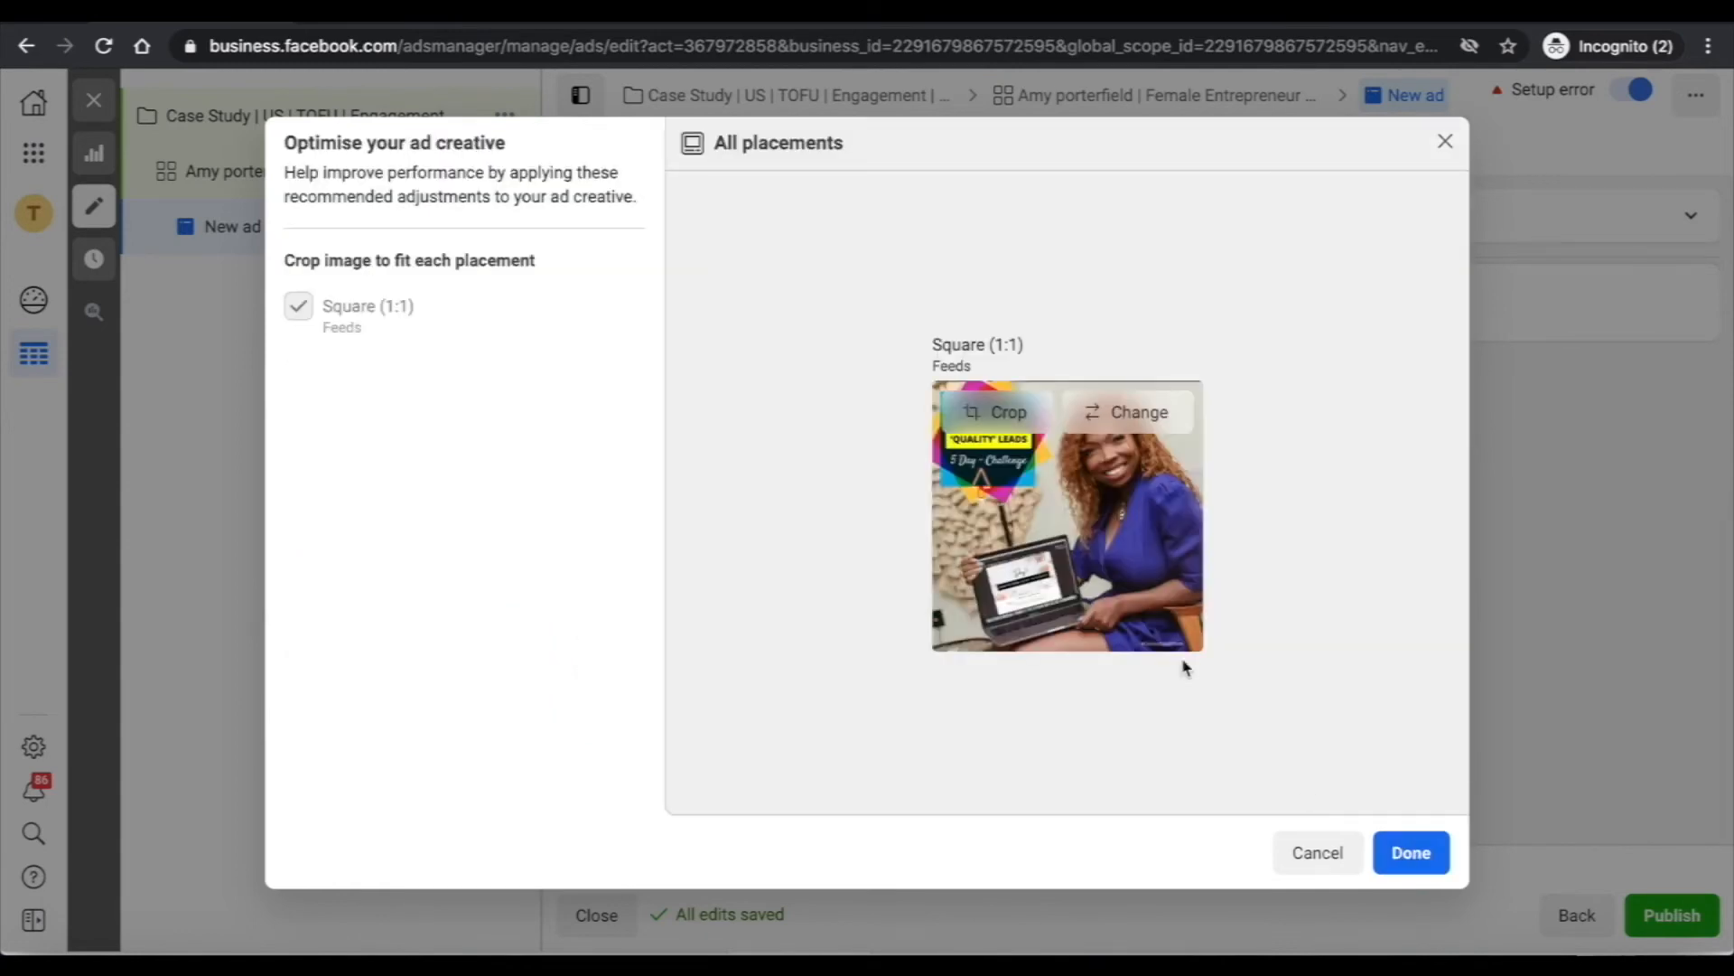
click(1409, 850)
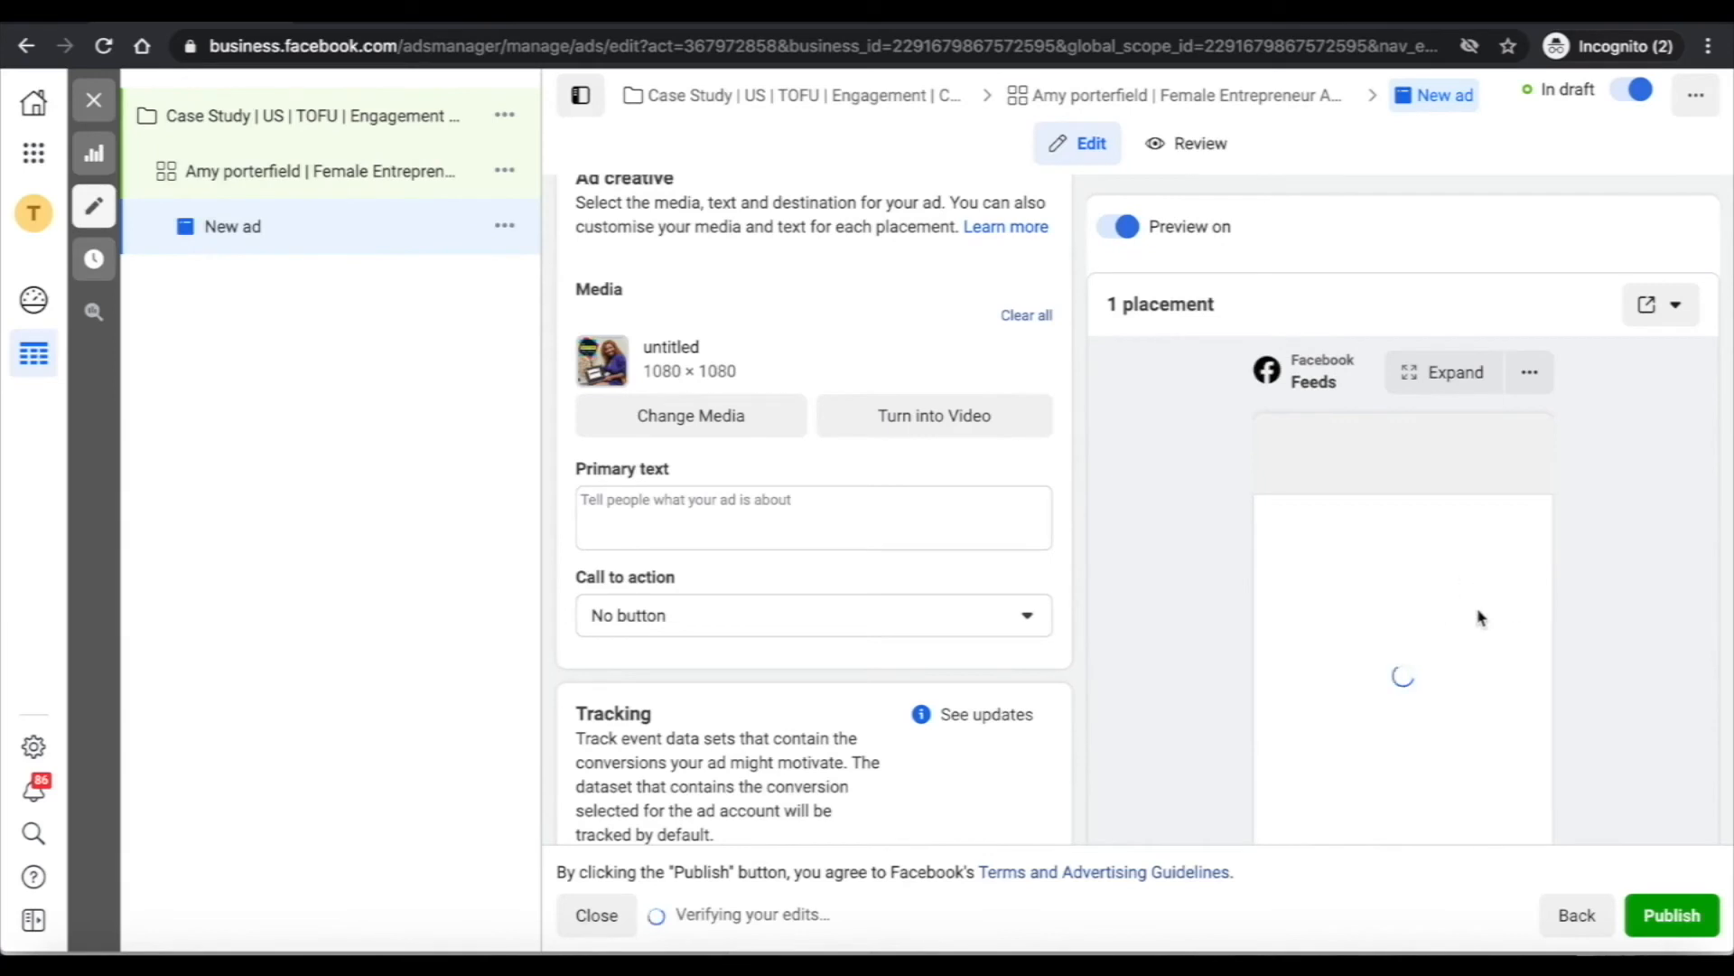
Enter "add you r copy" as the primary text and set the call to action to Learn More
click(838, 511)
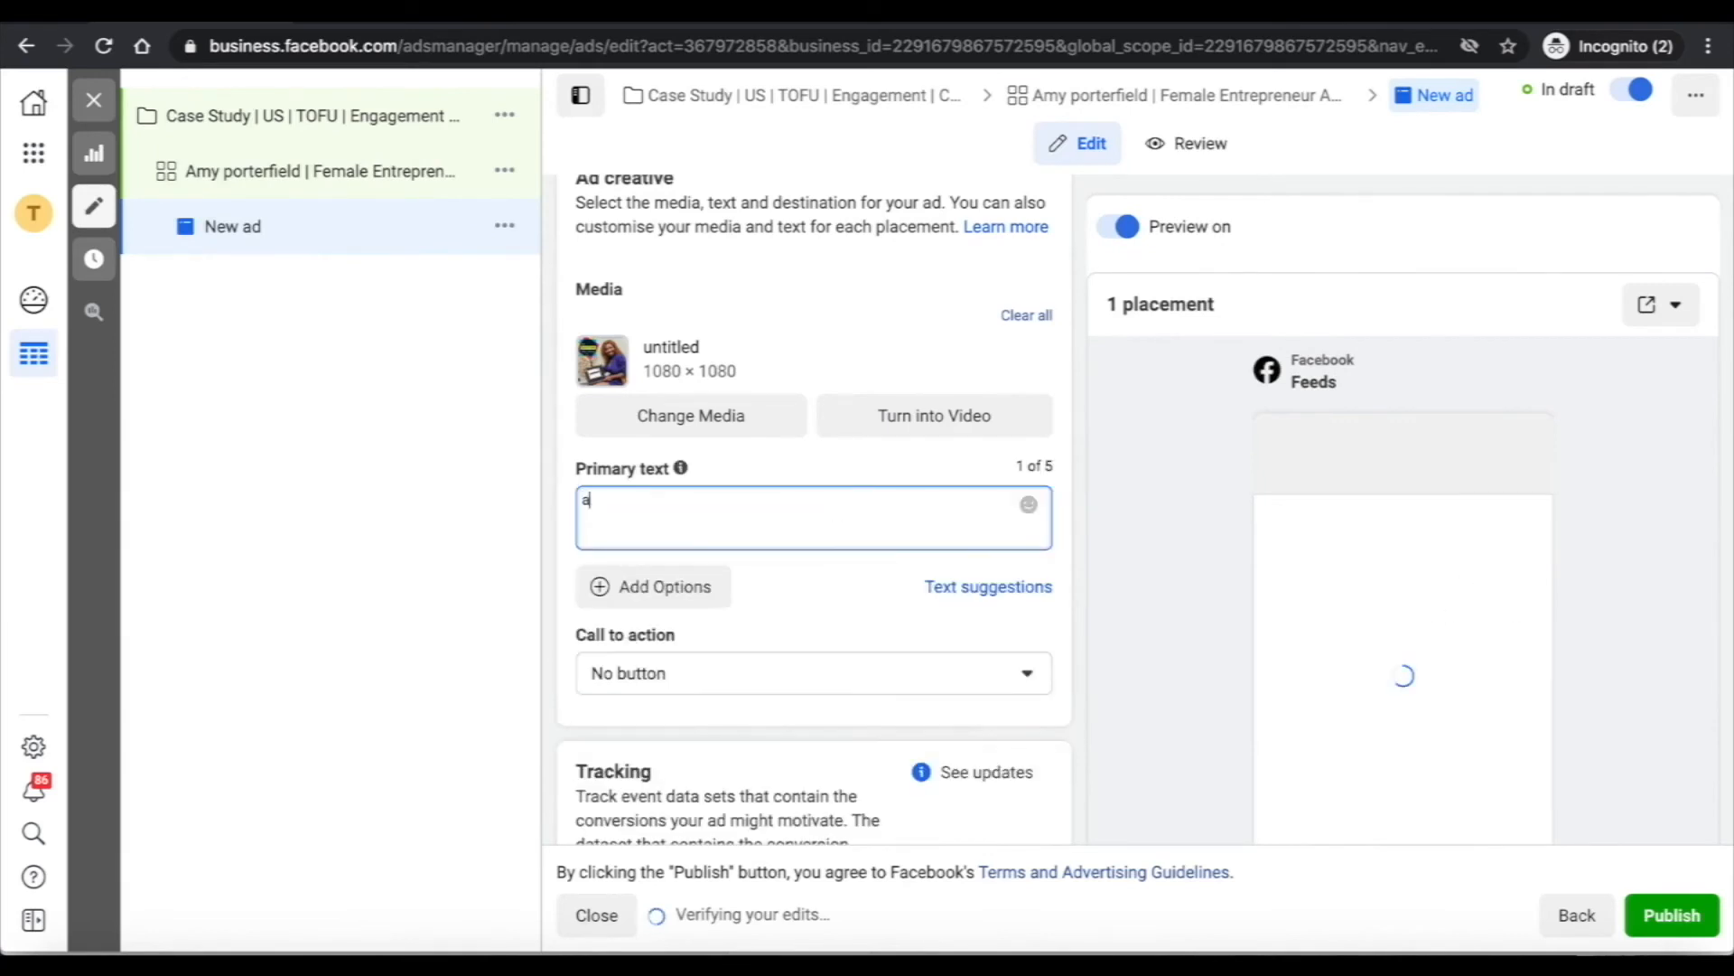
text(add you r copy)
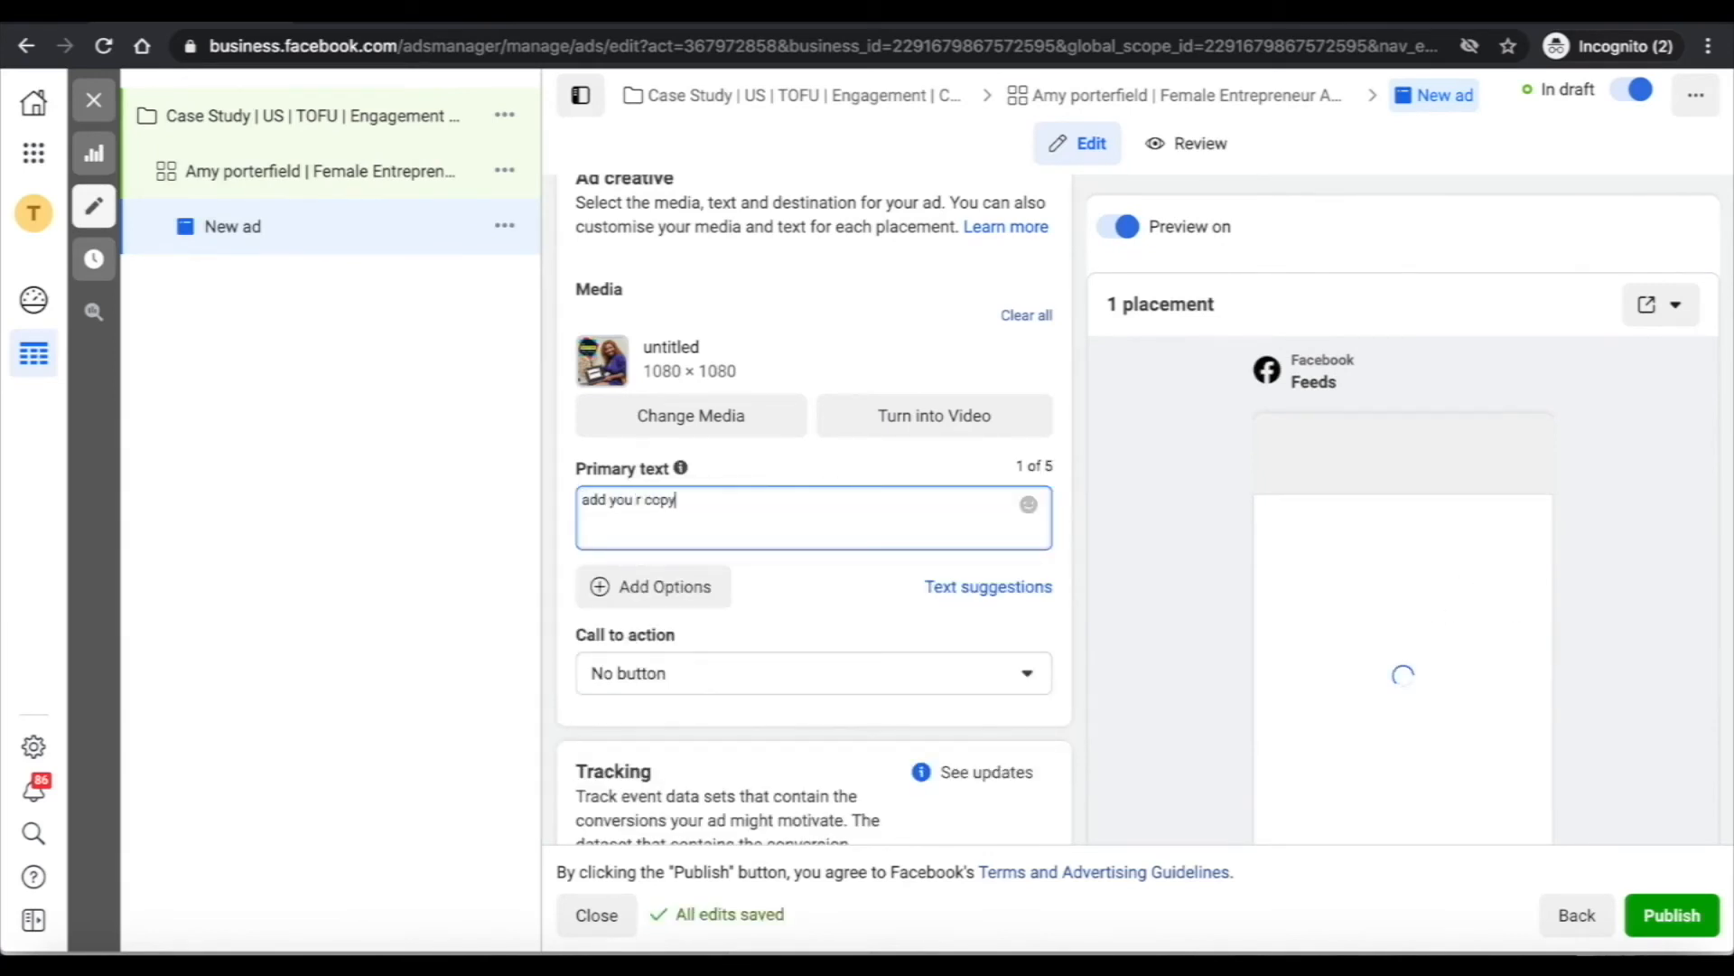
click(810, 679)
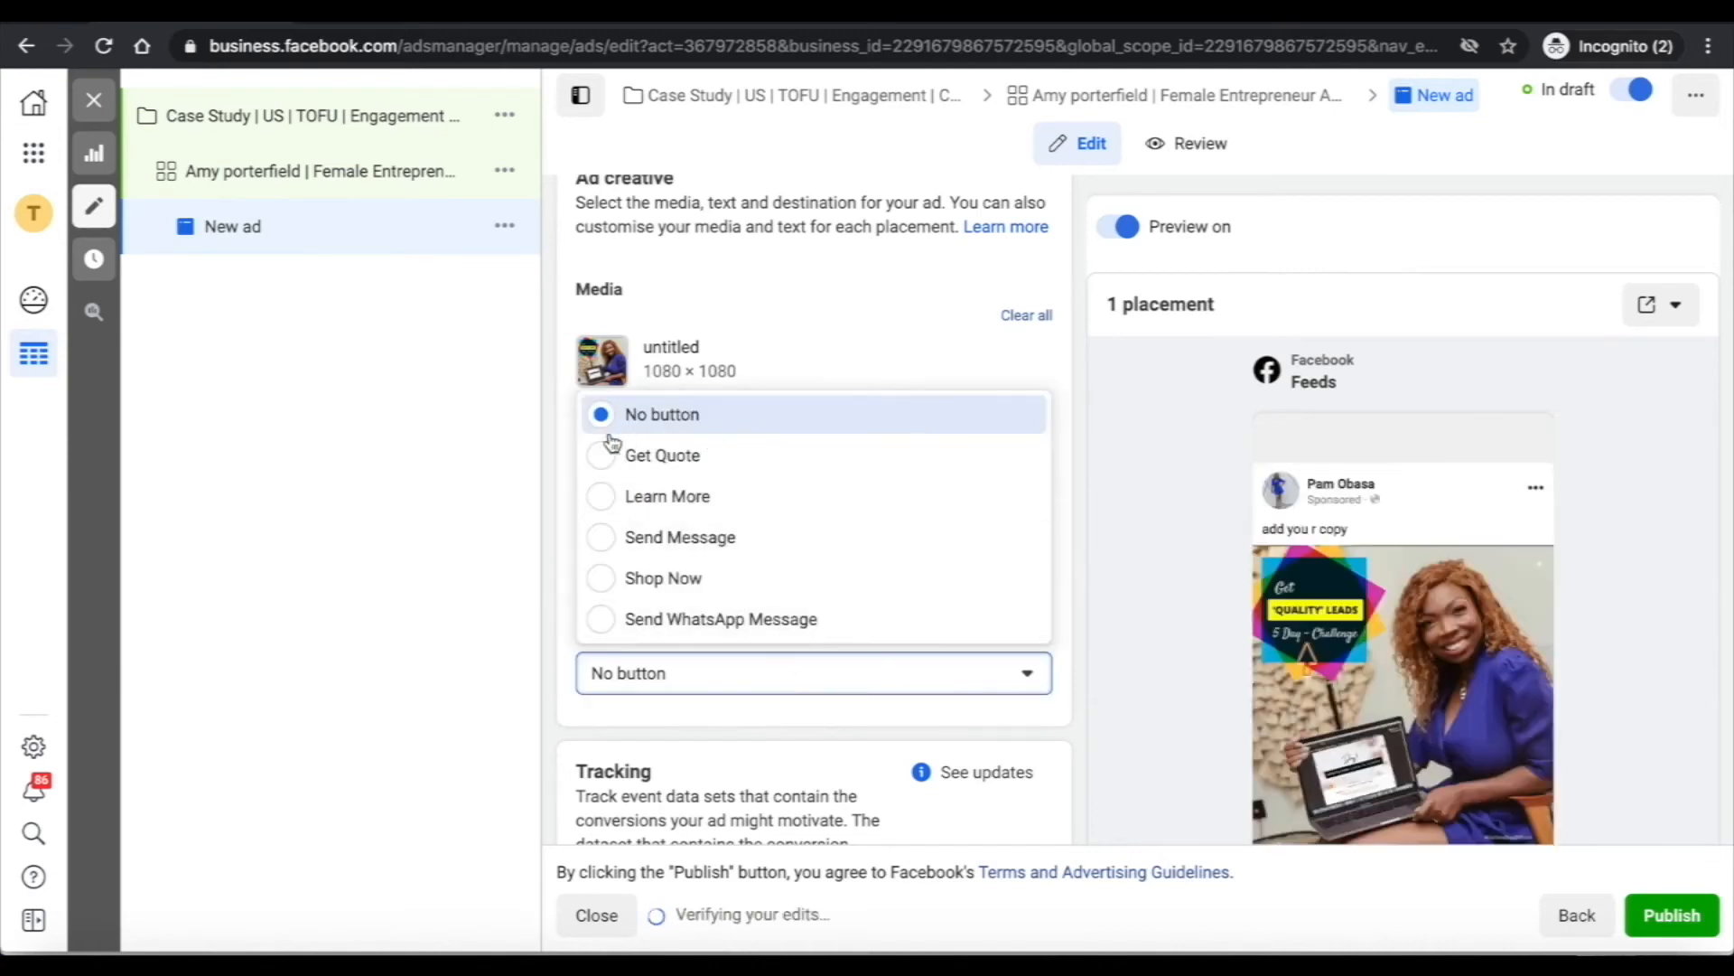
click(646, 497)
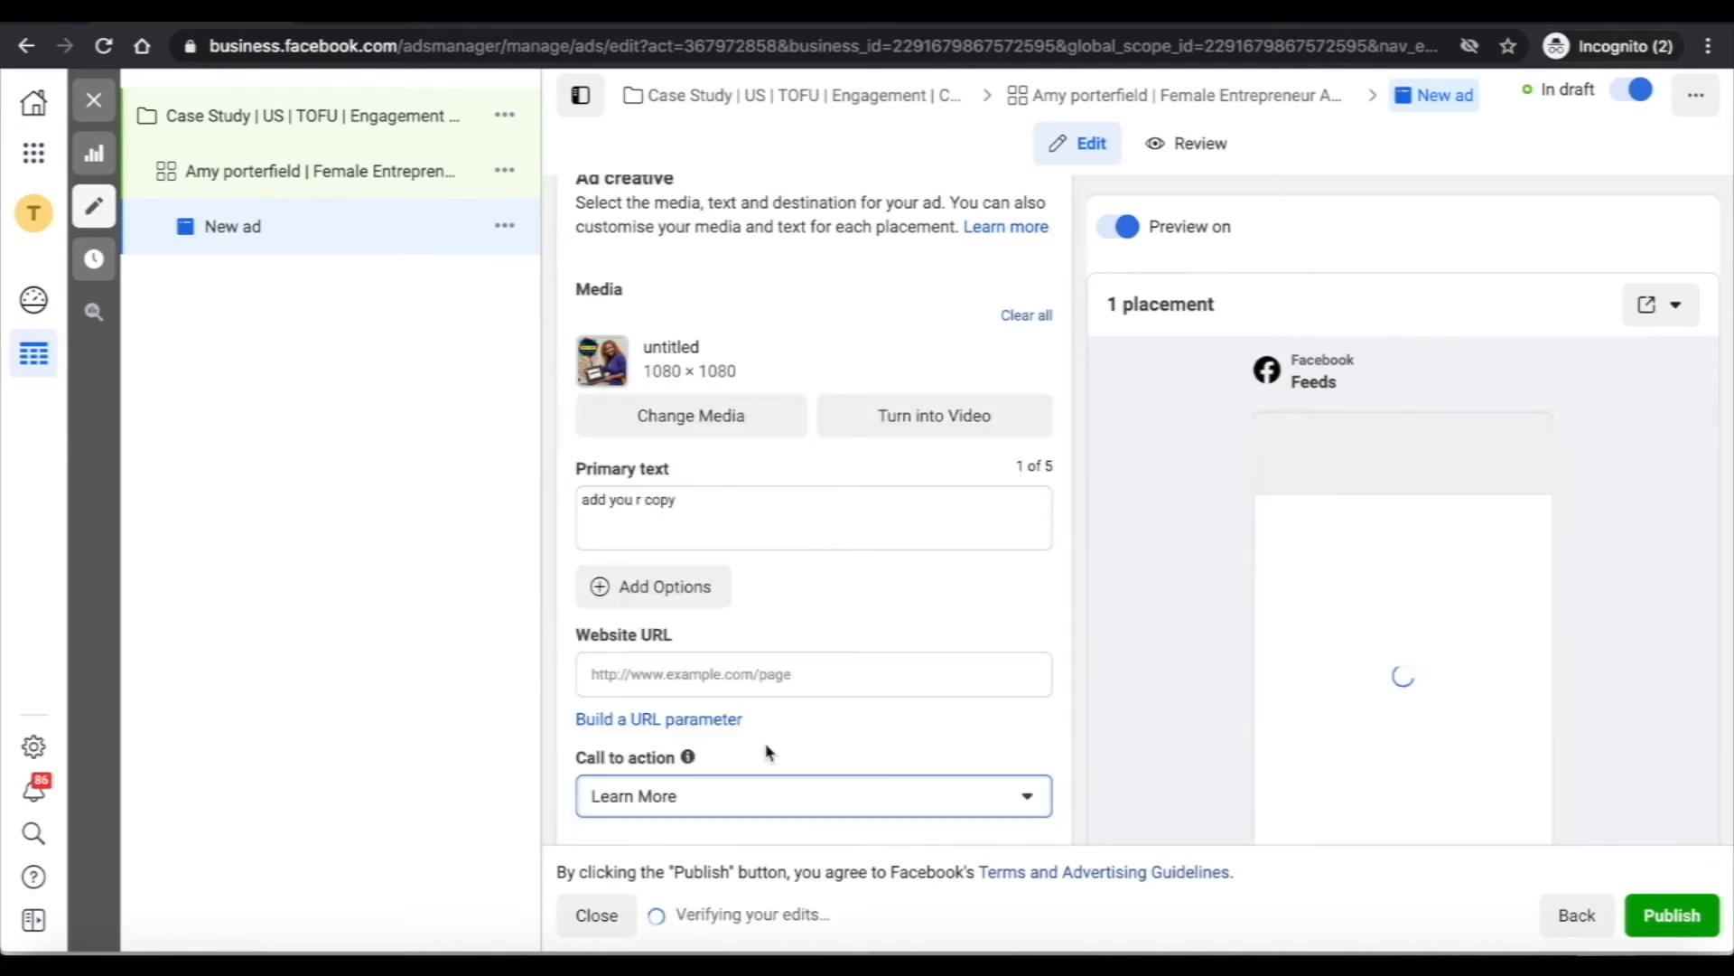
scroll(867, 587, down, 2)
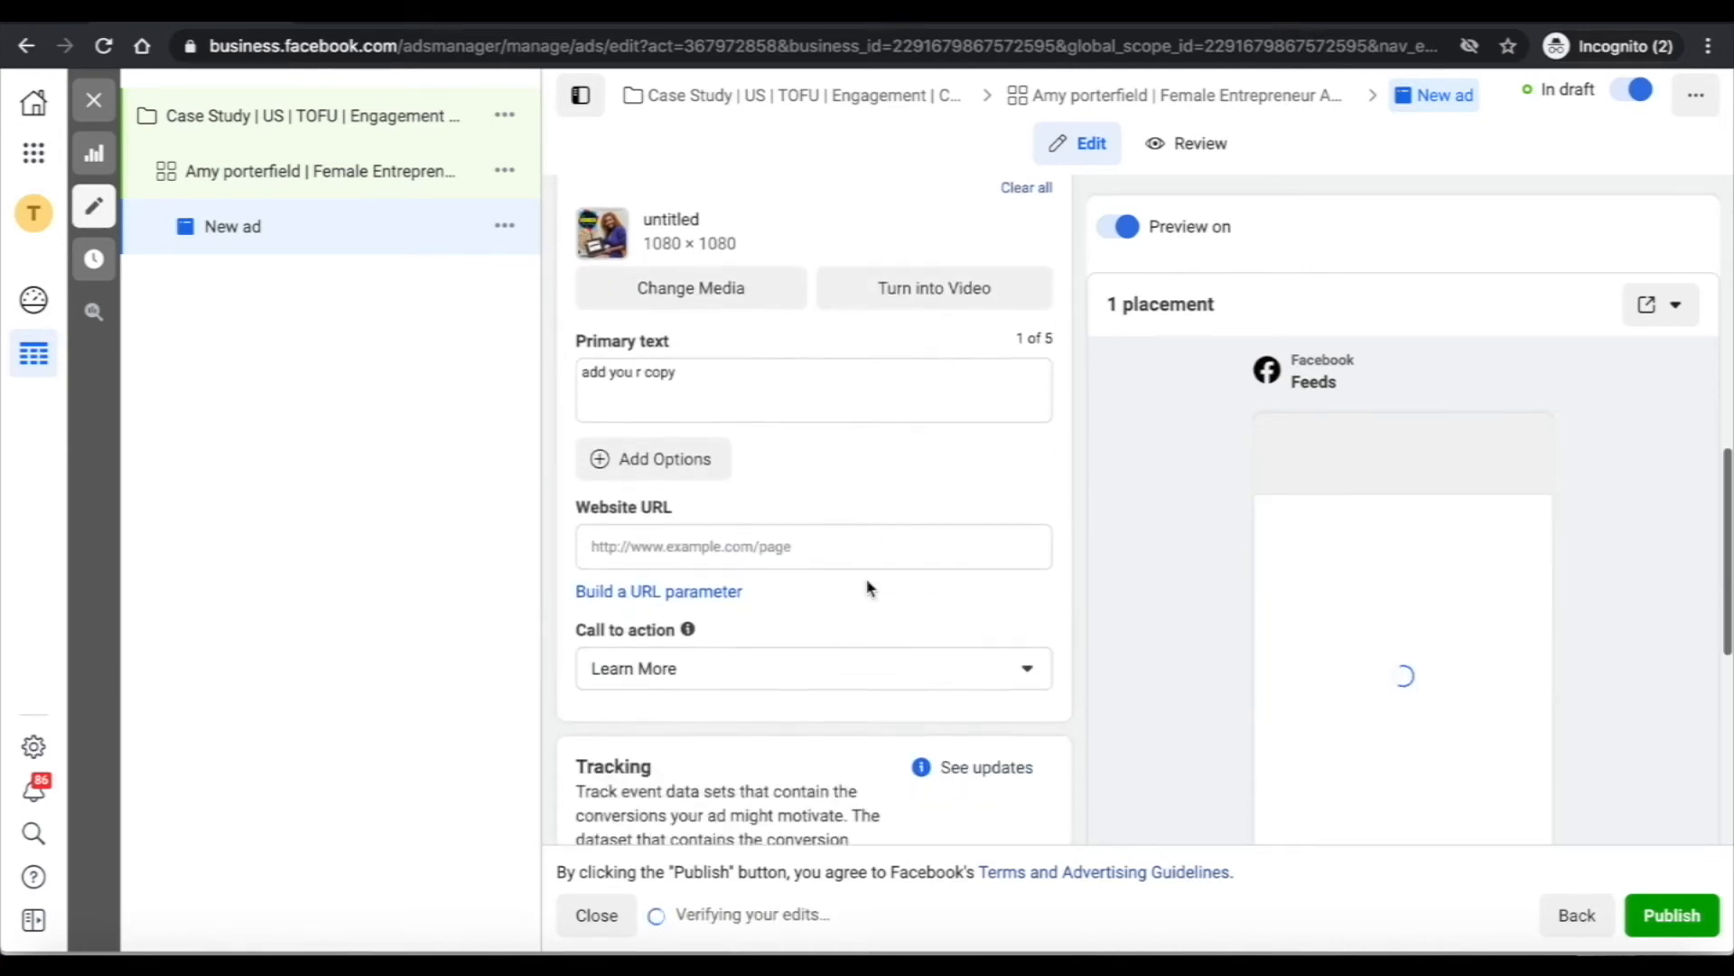
Switch to the other browser window and copy the web address of the 5 Day Challenge landing page
click(697, 518)
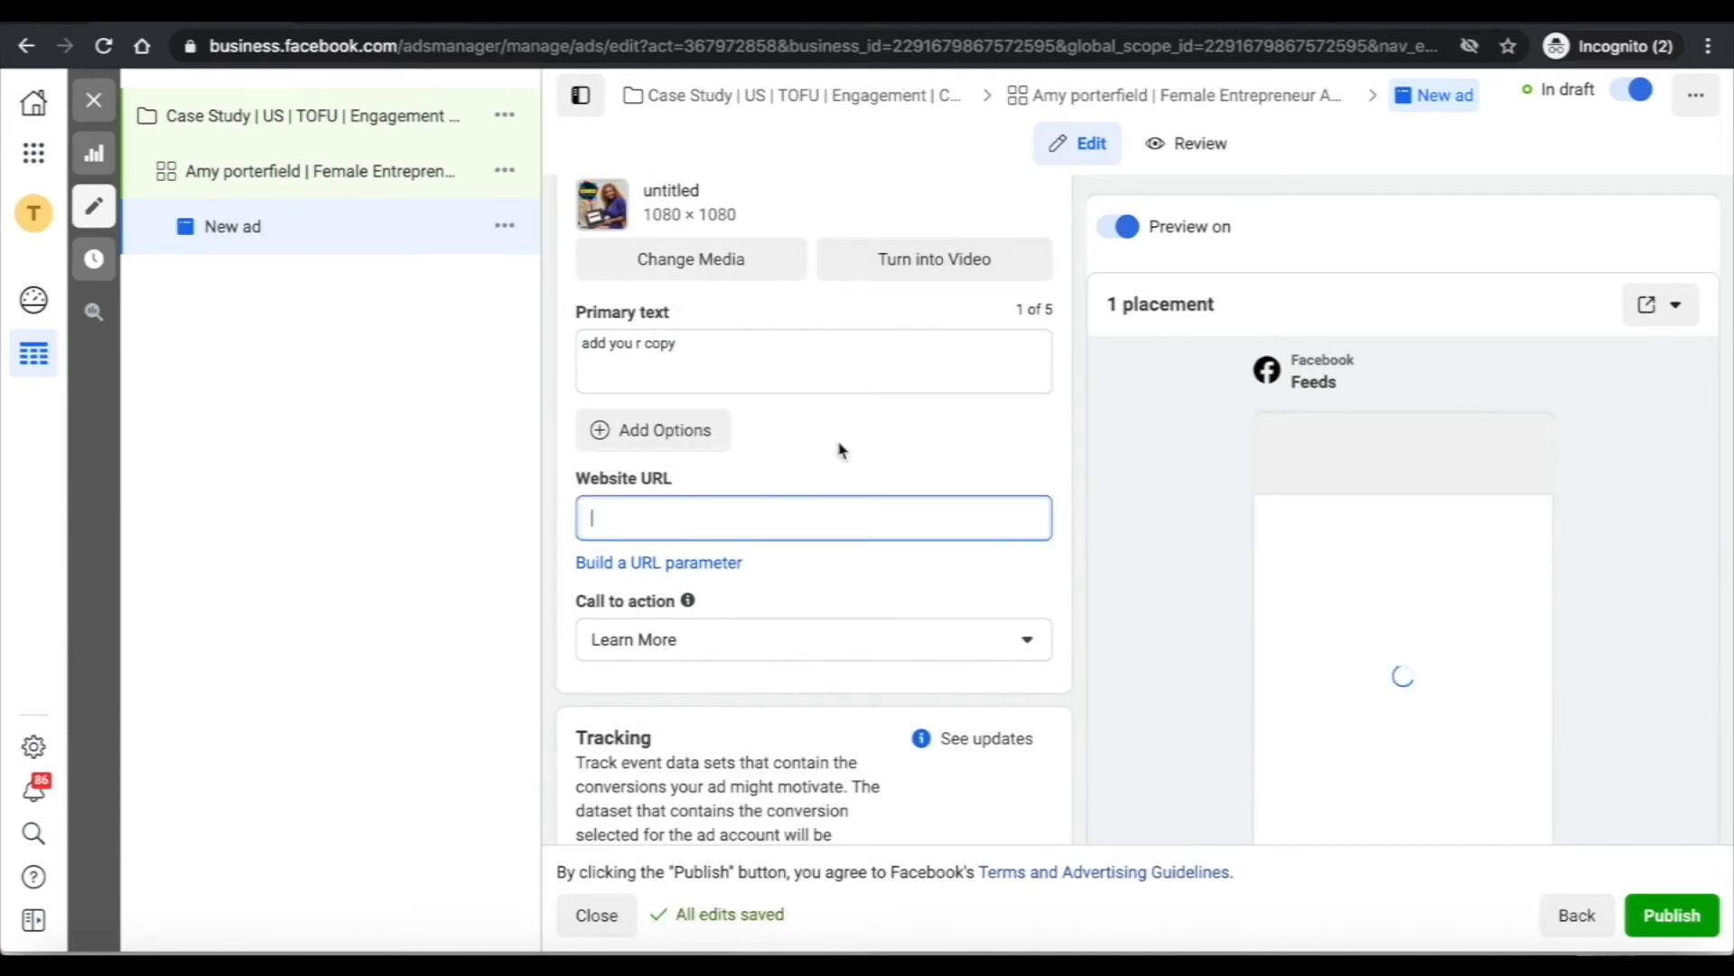
scroll(840, 449, up, 5)
scroll(841, 449, down, 3)
scroll(840, 449, down, 3)
scroll(747, 333, up, 1)
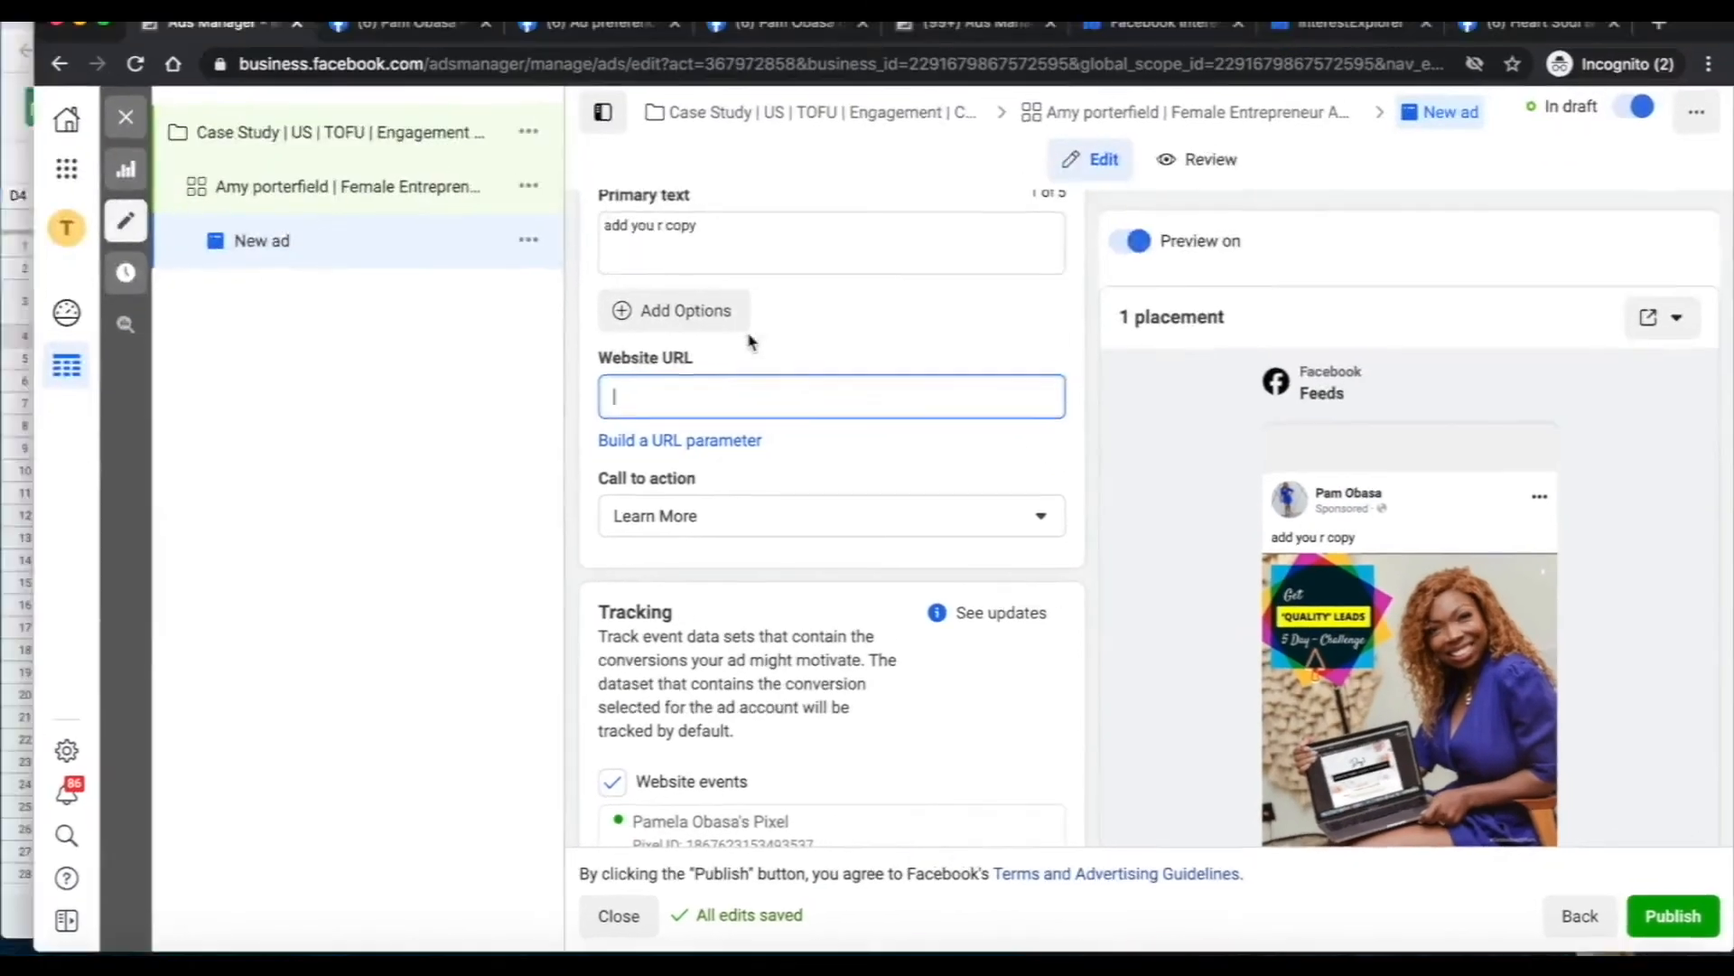
key(ctrl+Up)
click(701, 316)
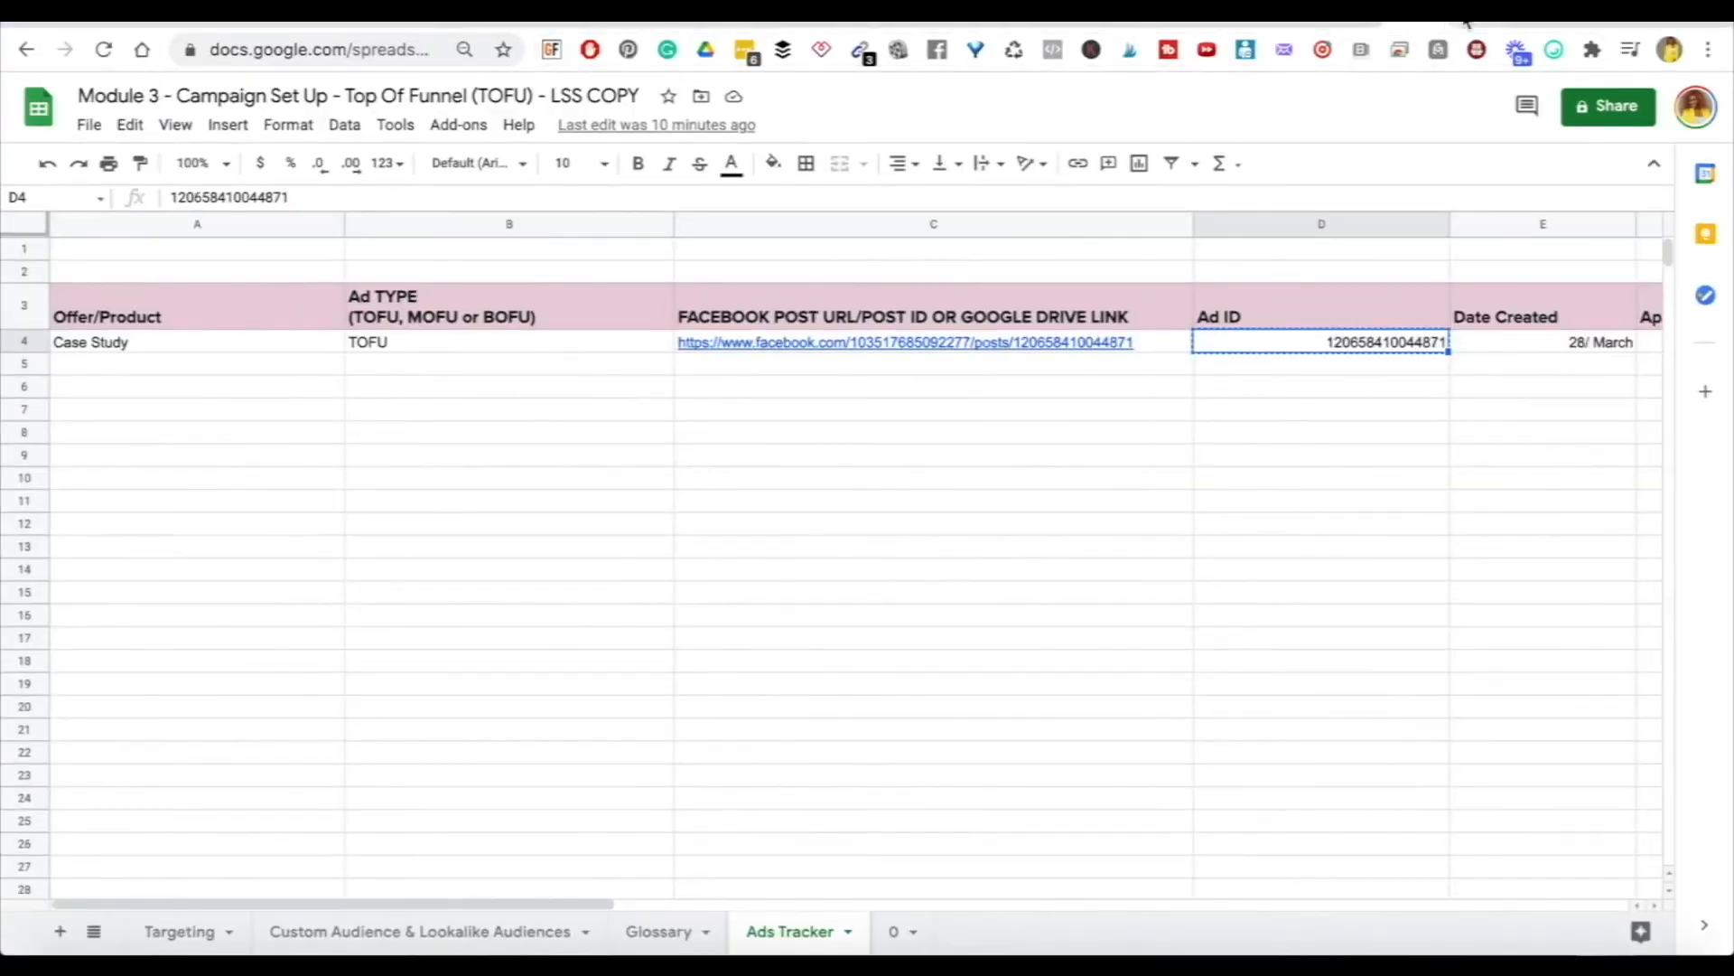
click(1465, 24)
click(350, 49)
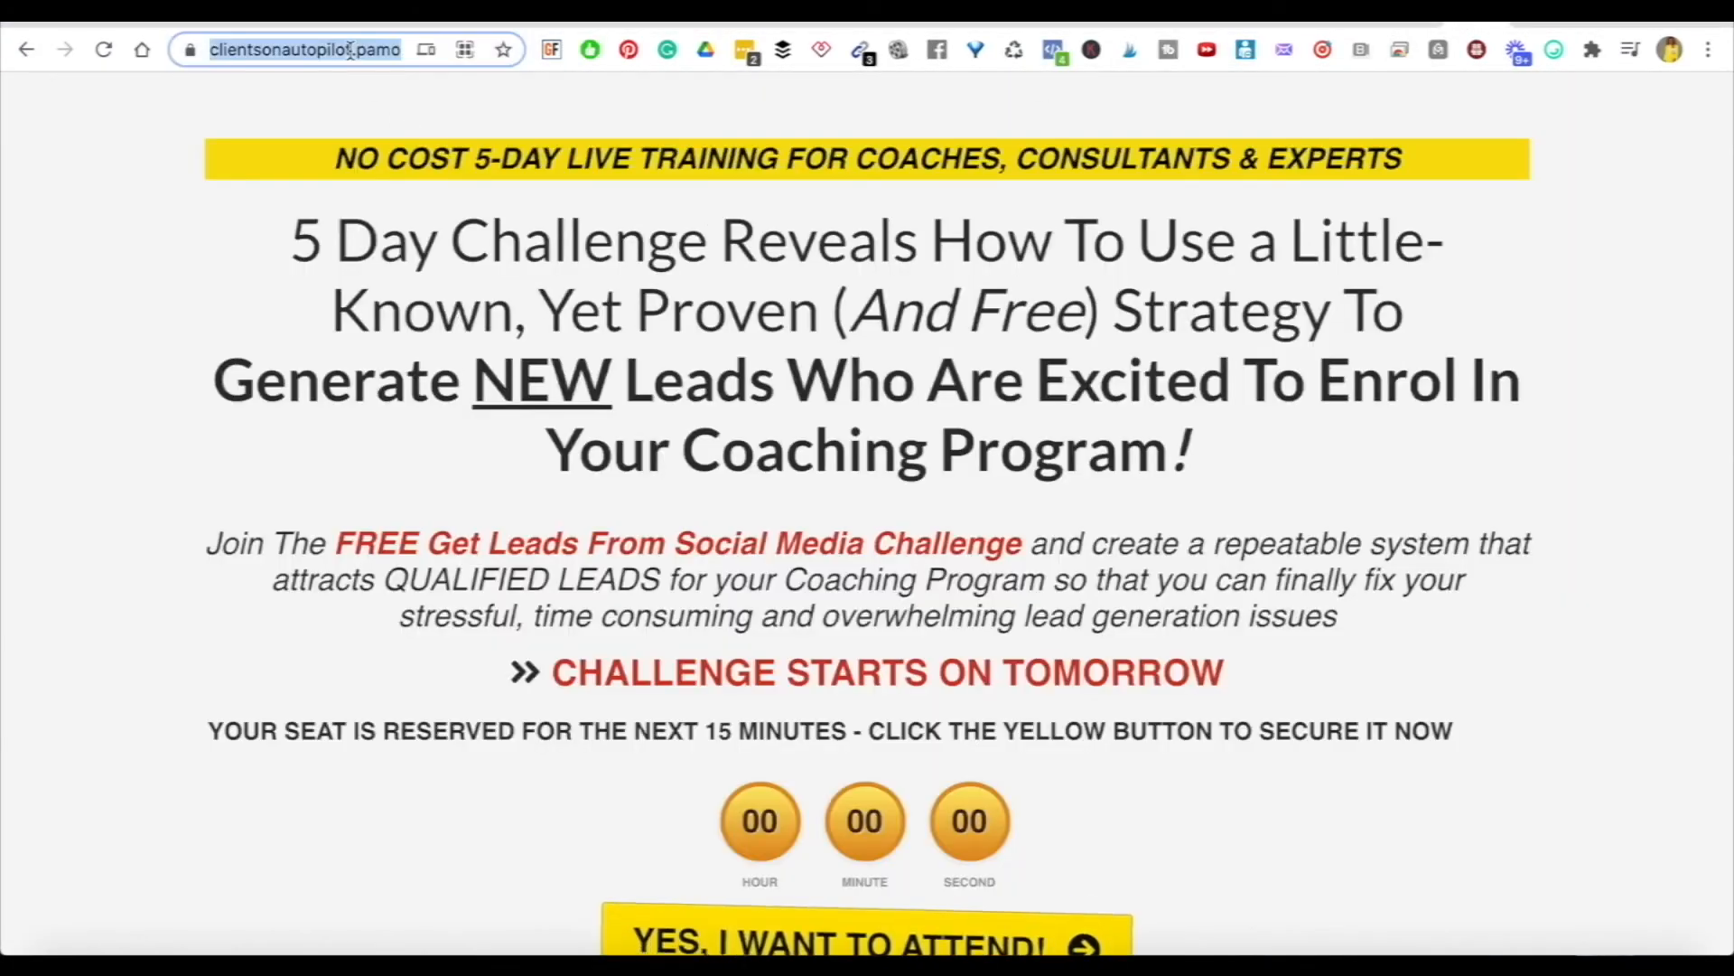
key(ctrl+Up)
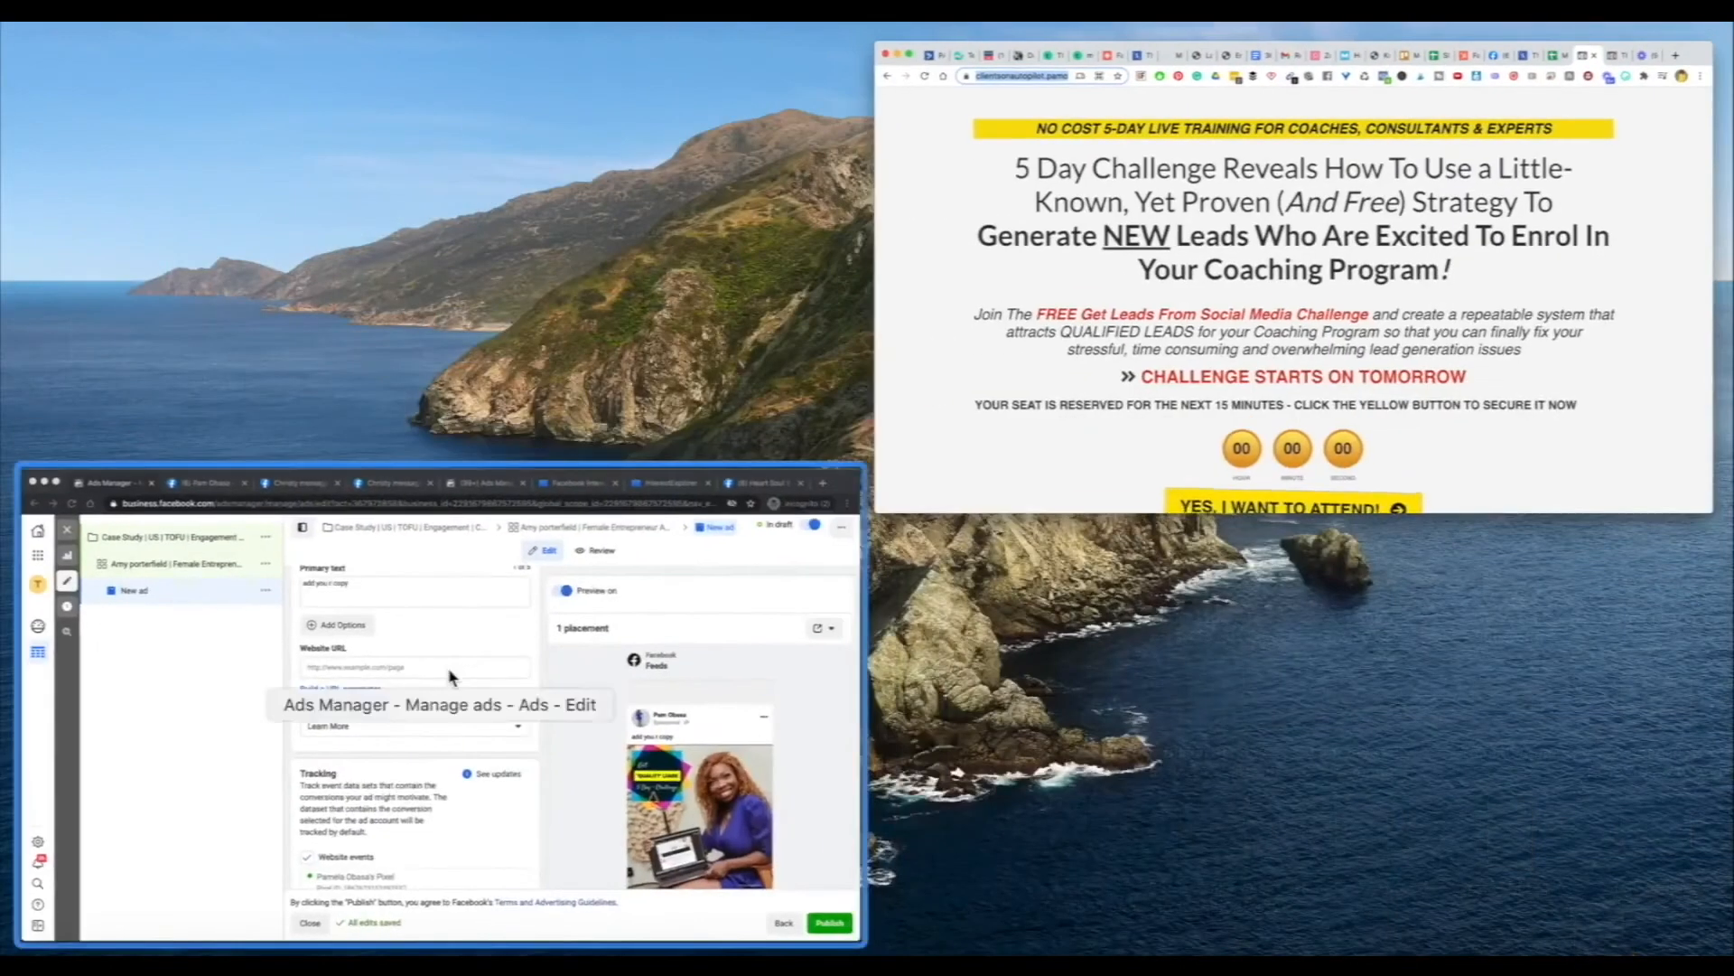
Return to Ads Manager and paste the 5-day-challenge page address as the ad's website URL
click(449, 678)
text(https://clientsonautopilot.pamobasa.com/5-day-challenge)
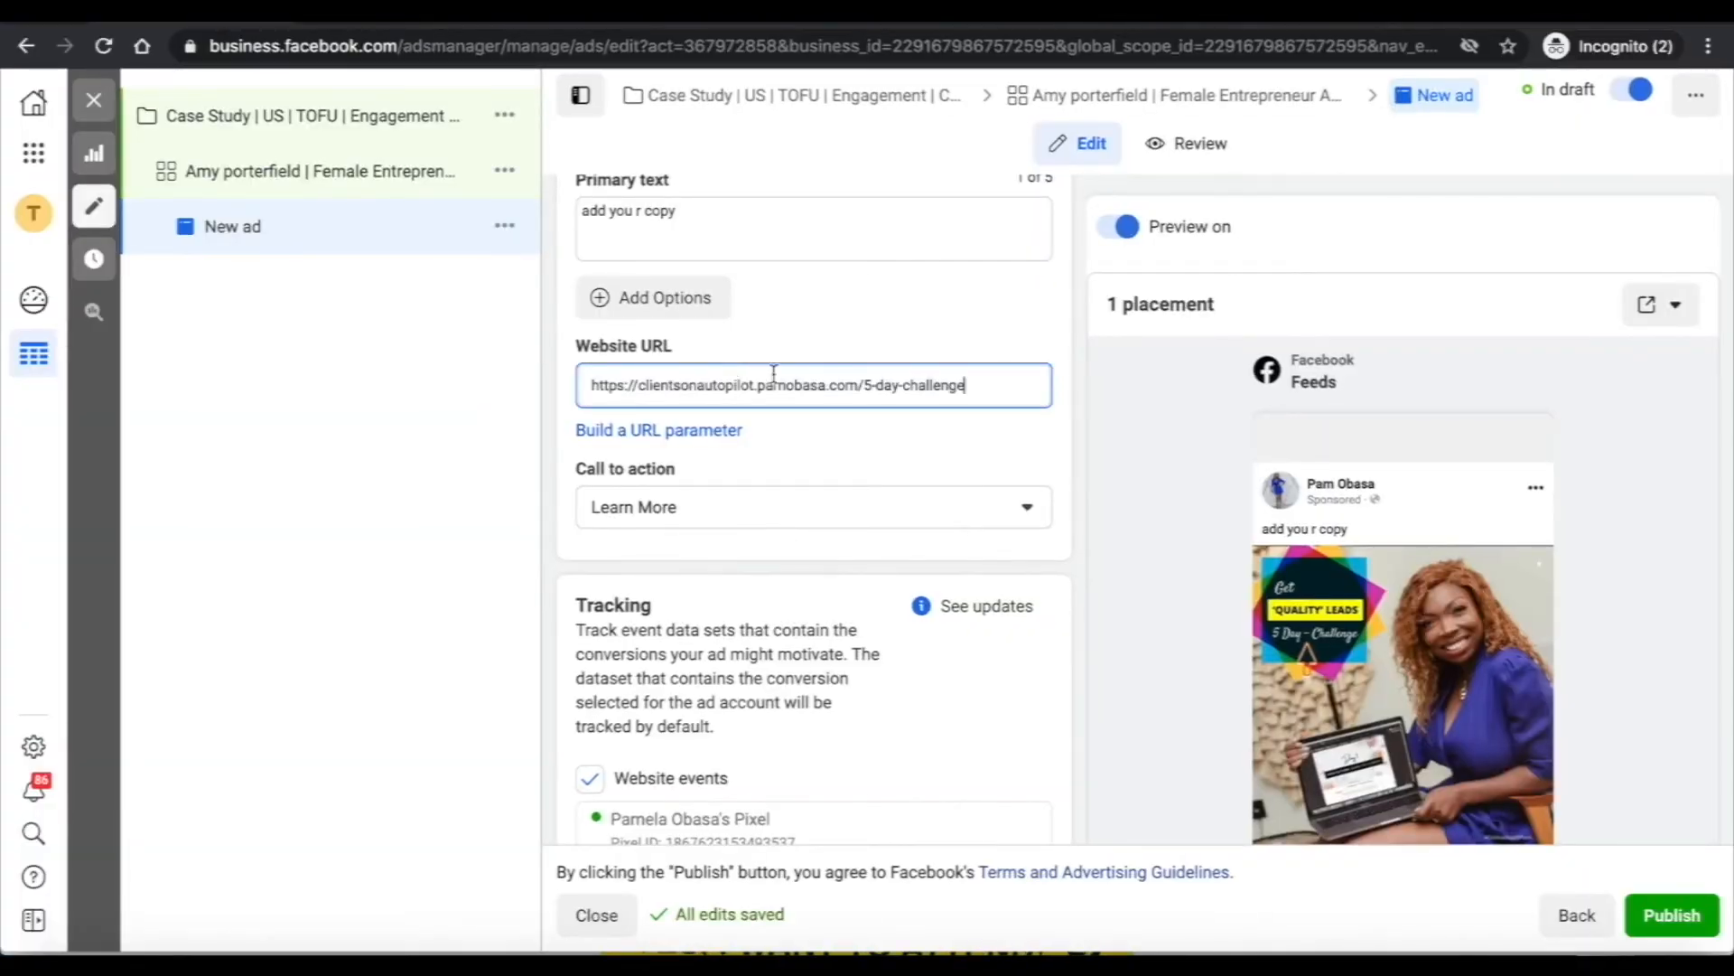
click(1039, 454)
Set the call to action to No button, then check the ad preview and the tracking settings
scroll(1072, 499, down, 3)
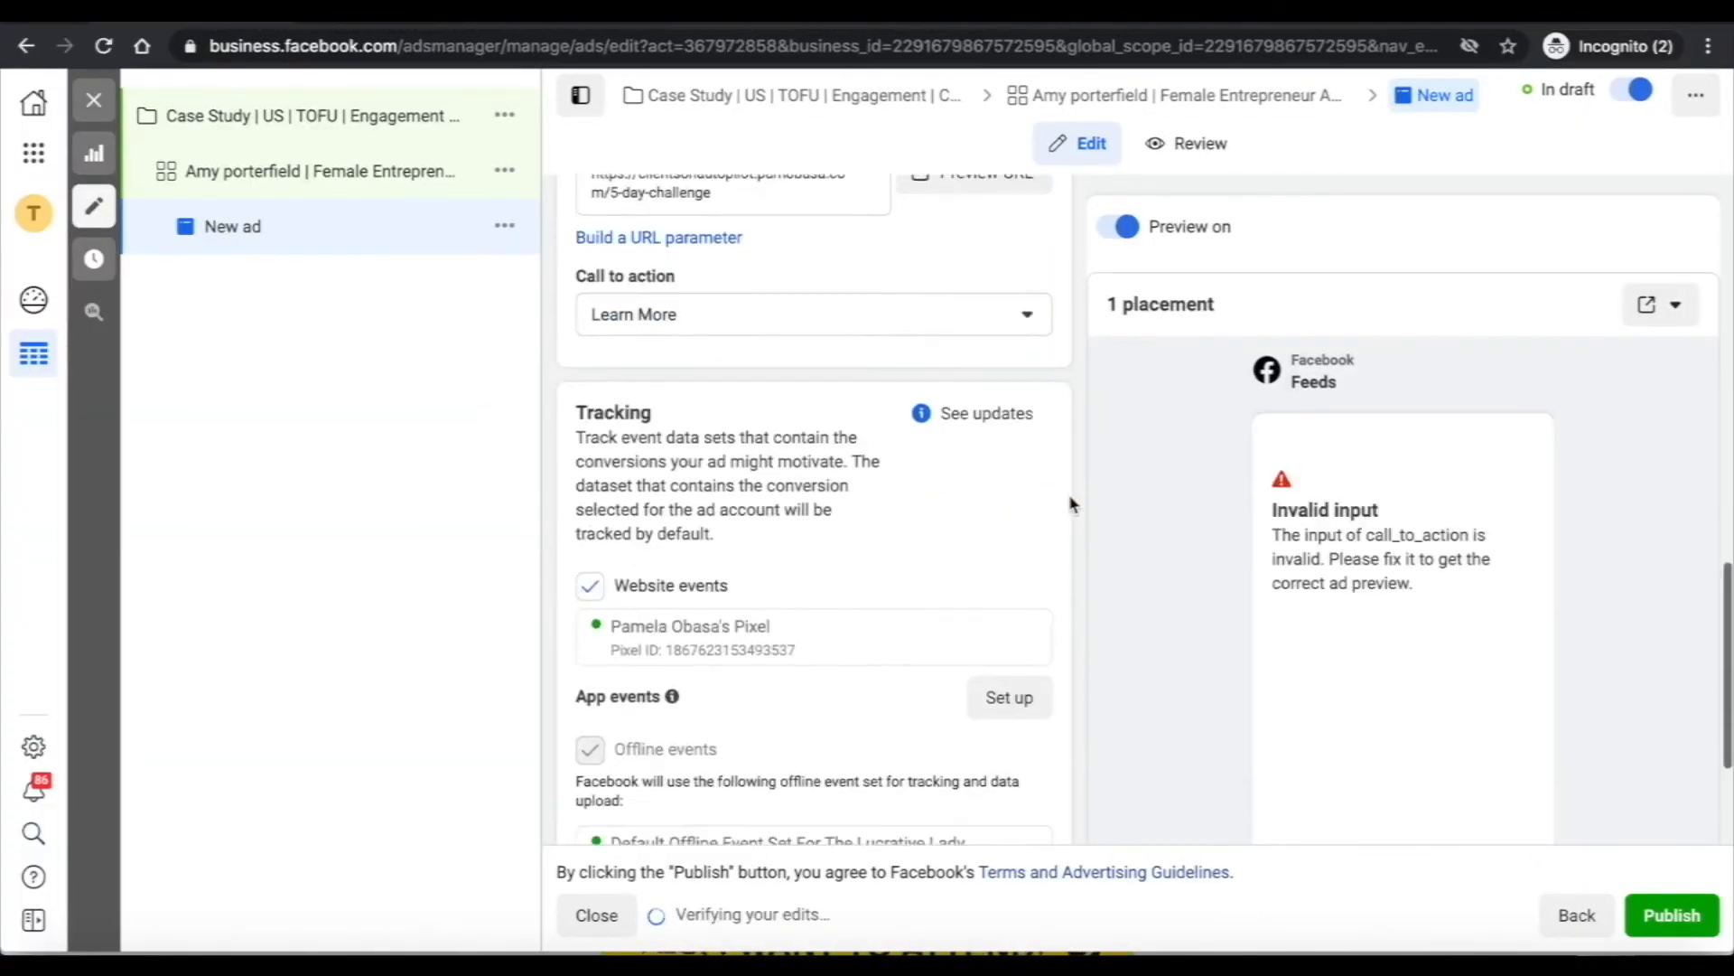
scroll(1072, 504, up, 6)
scroll(1073, 503, down, 2)
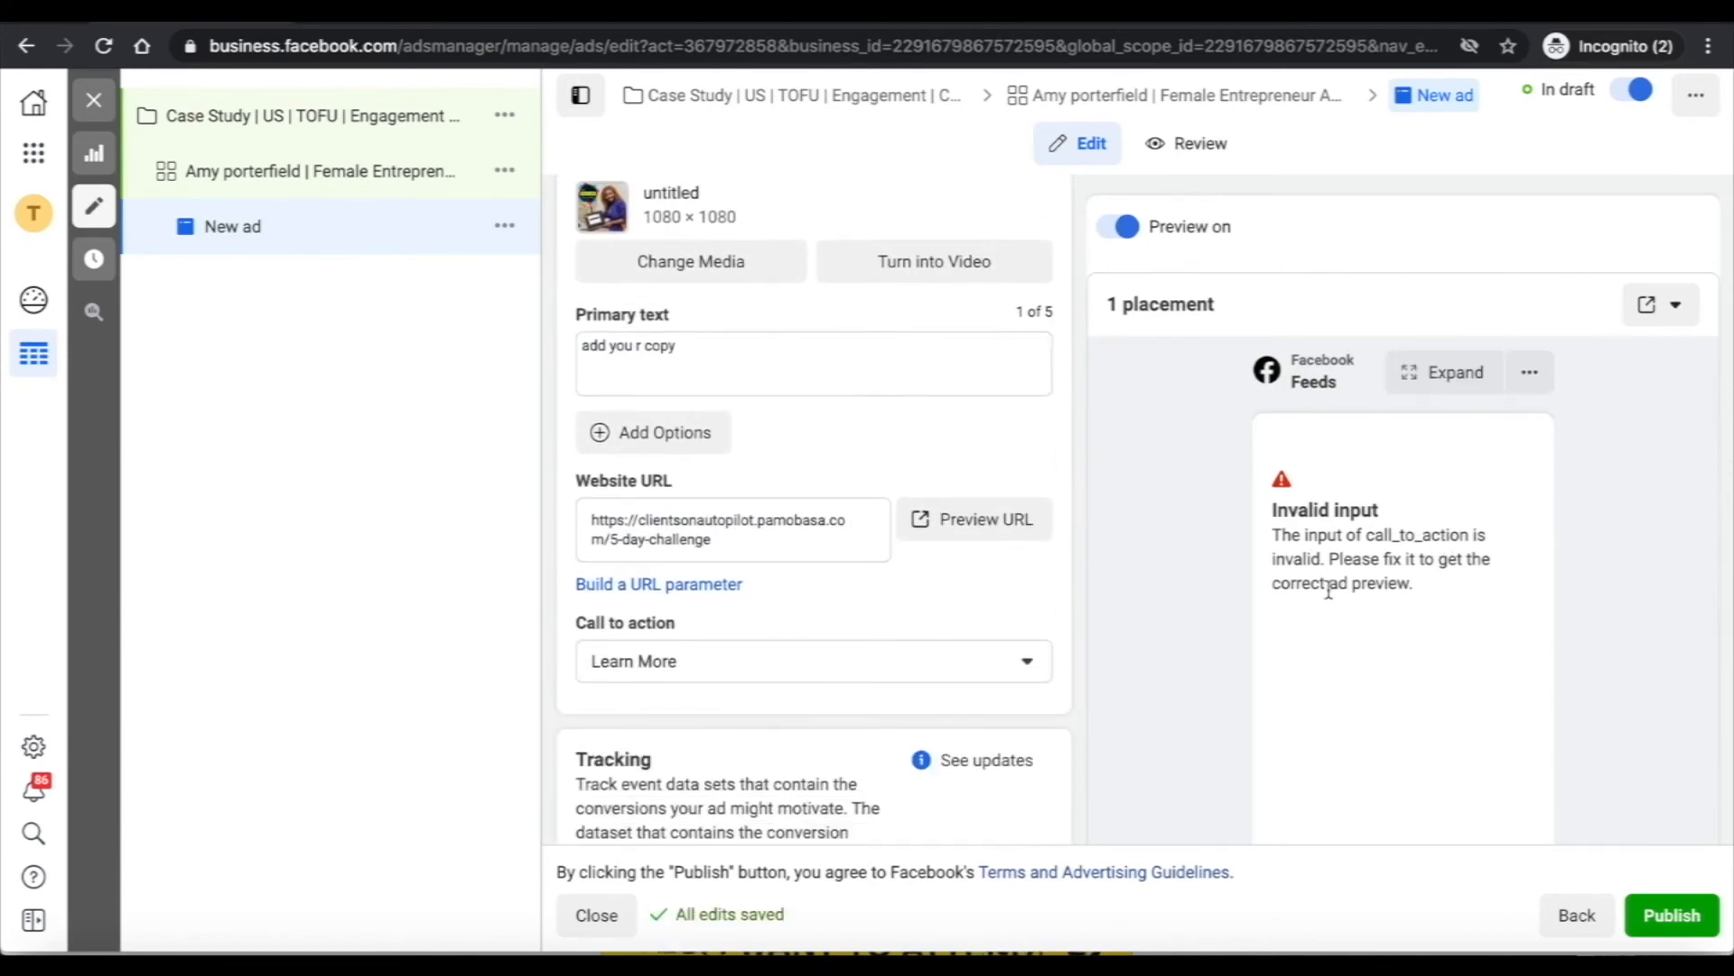
scroll(1048, 658, down, 2)
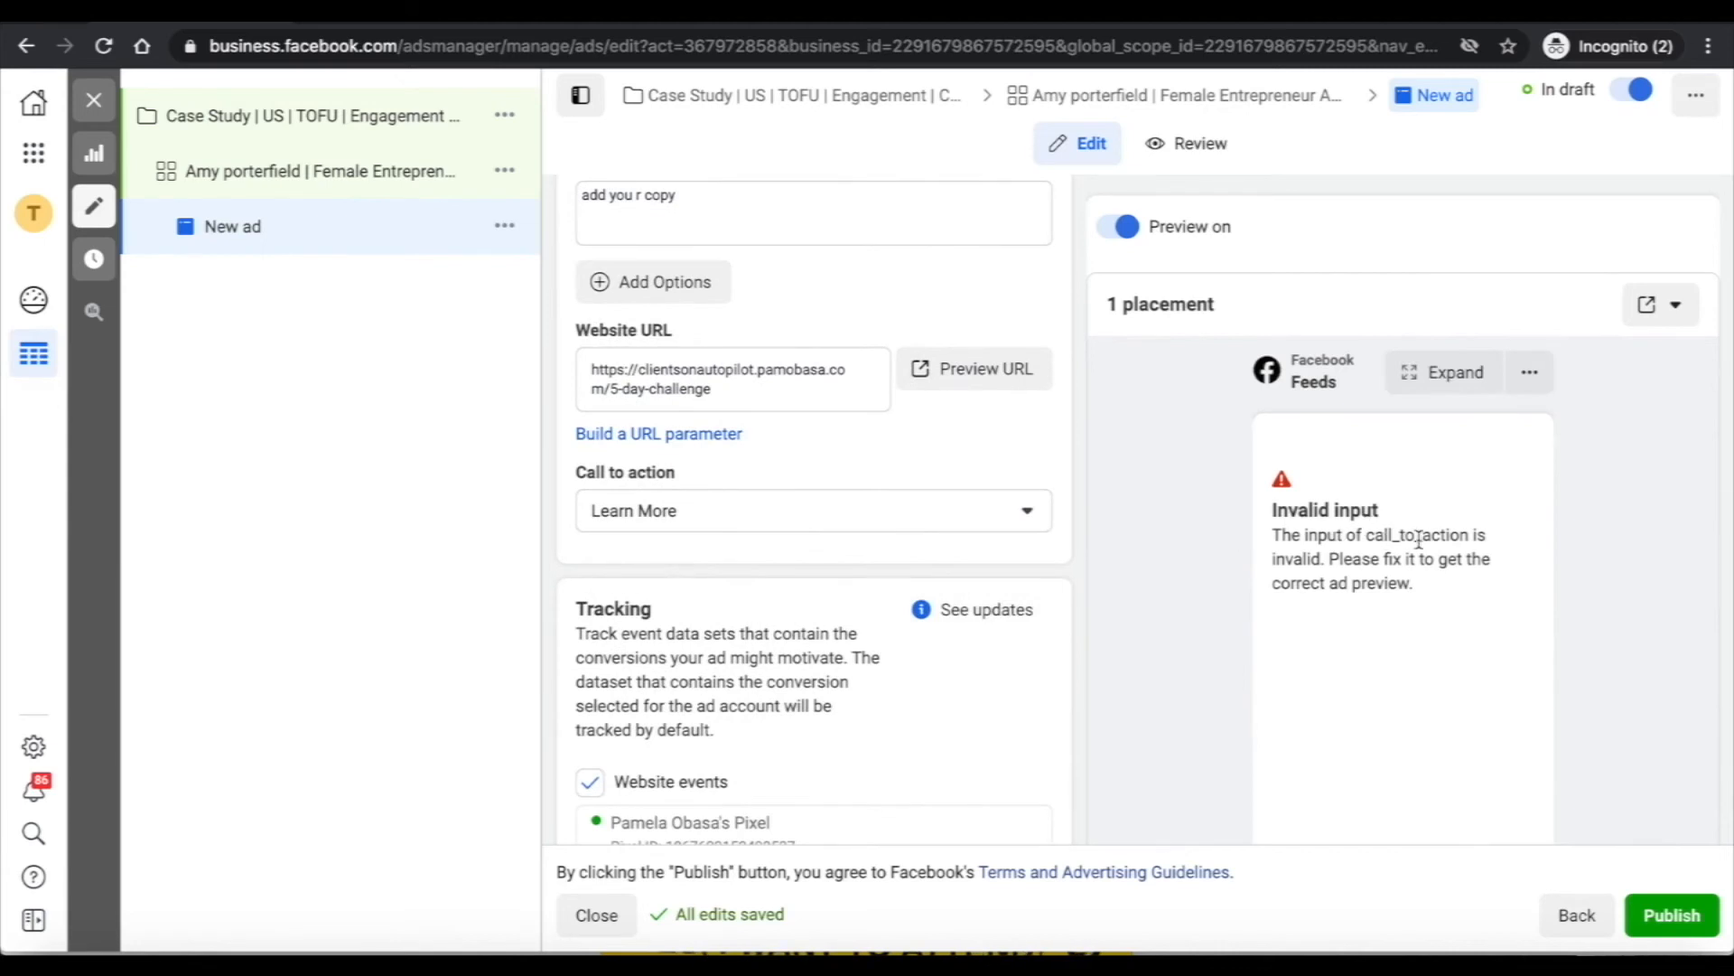
click(991, 513)
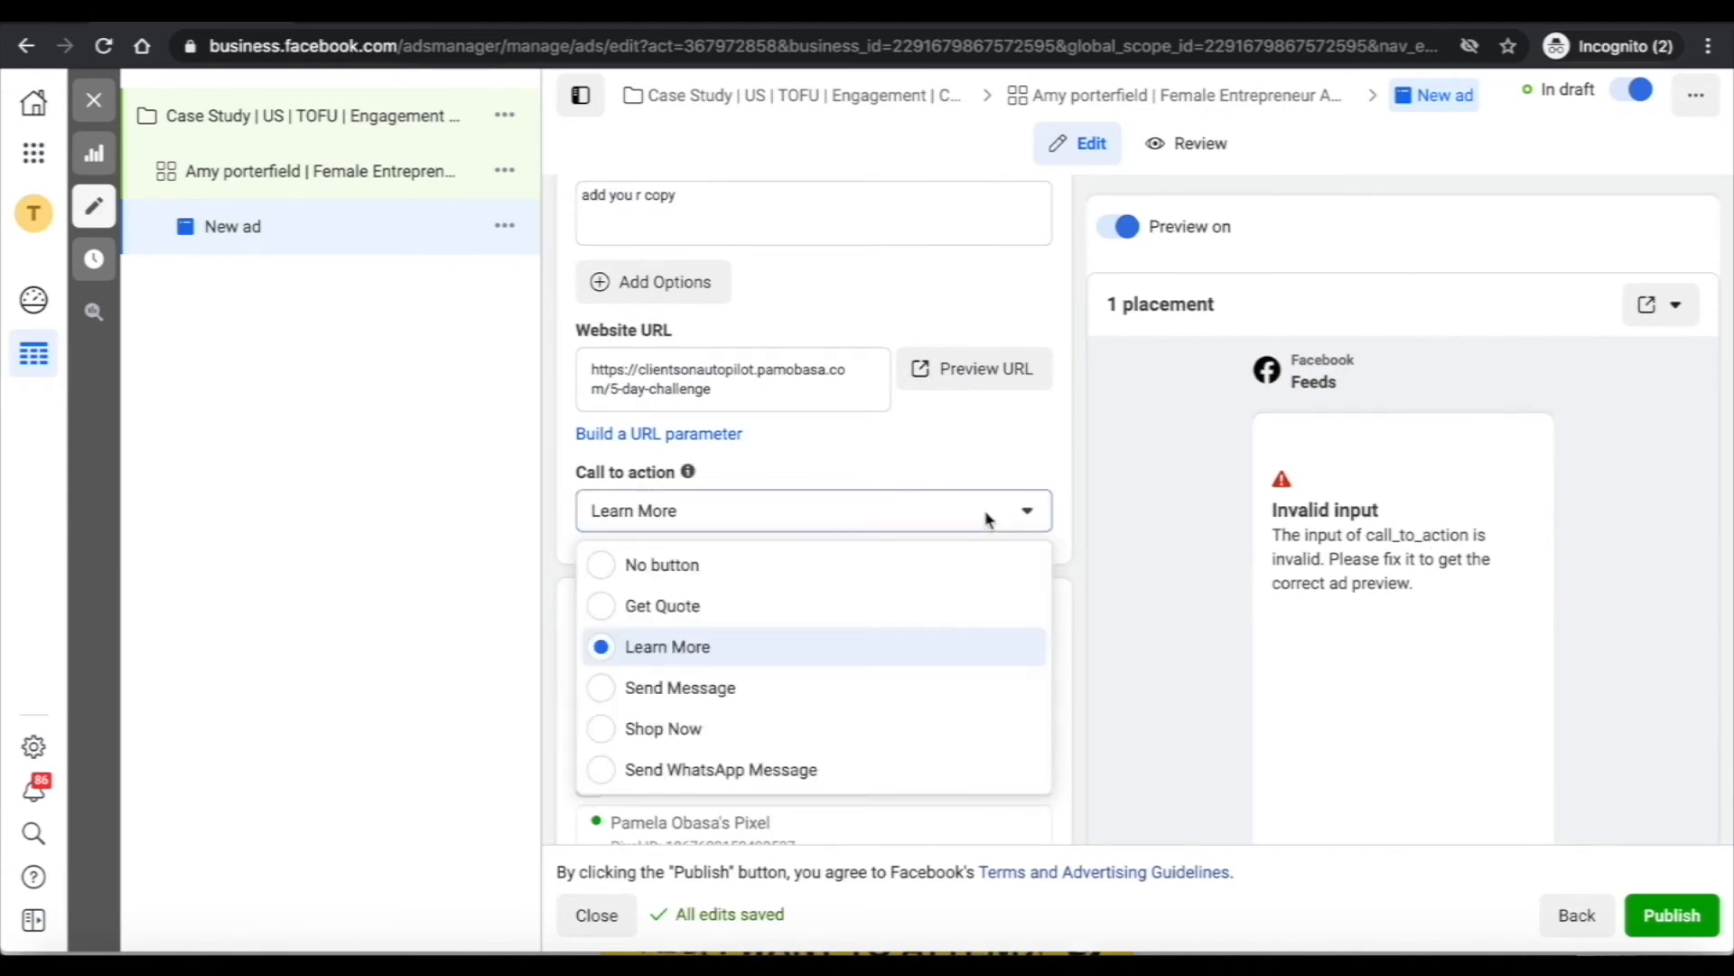
click(643, 567)
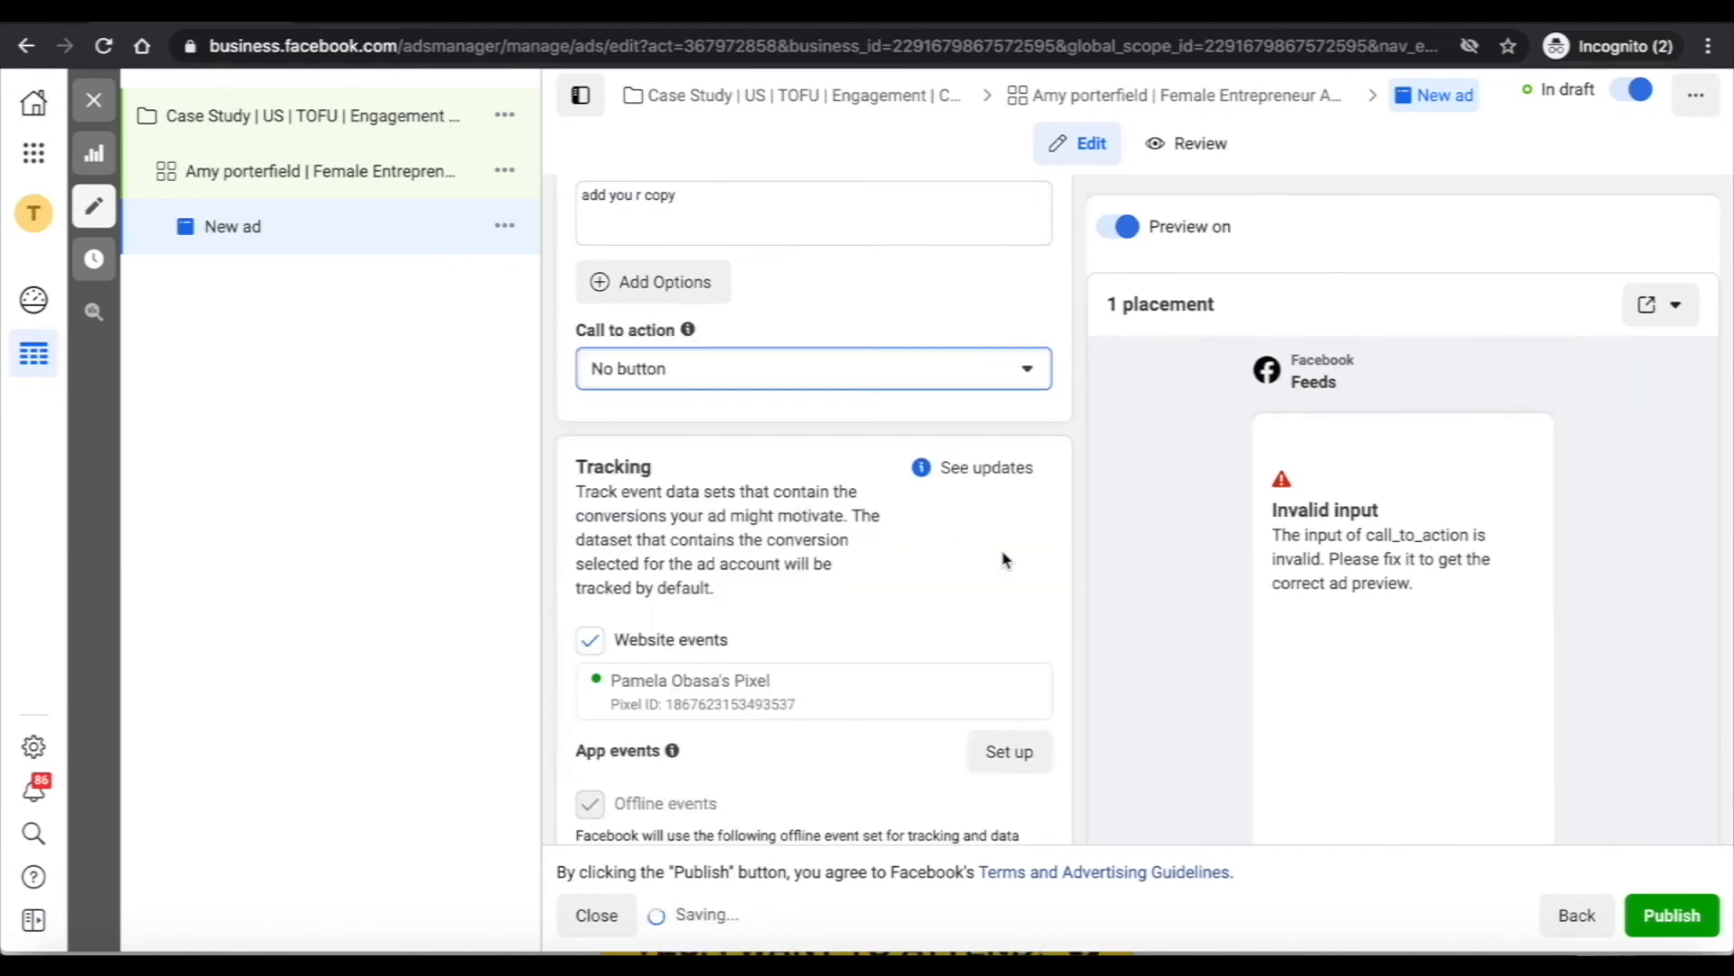
scroll(1027, 576, up, 8)
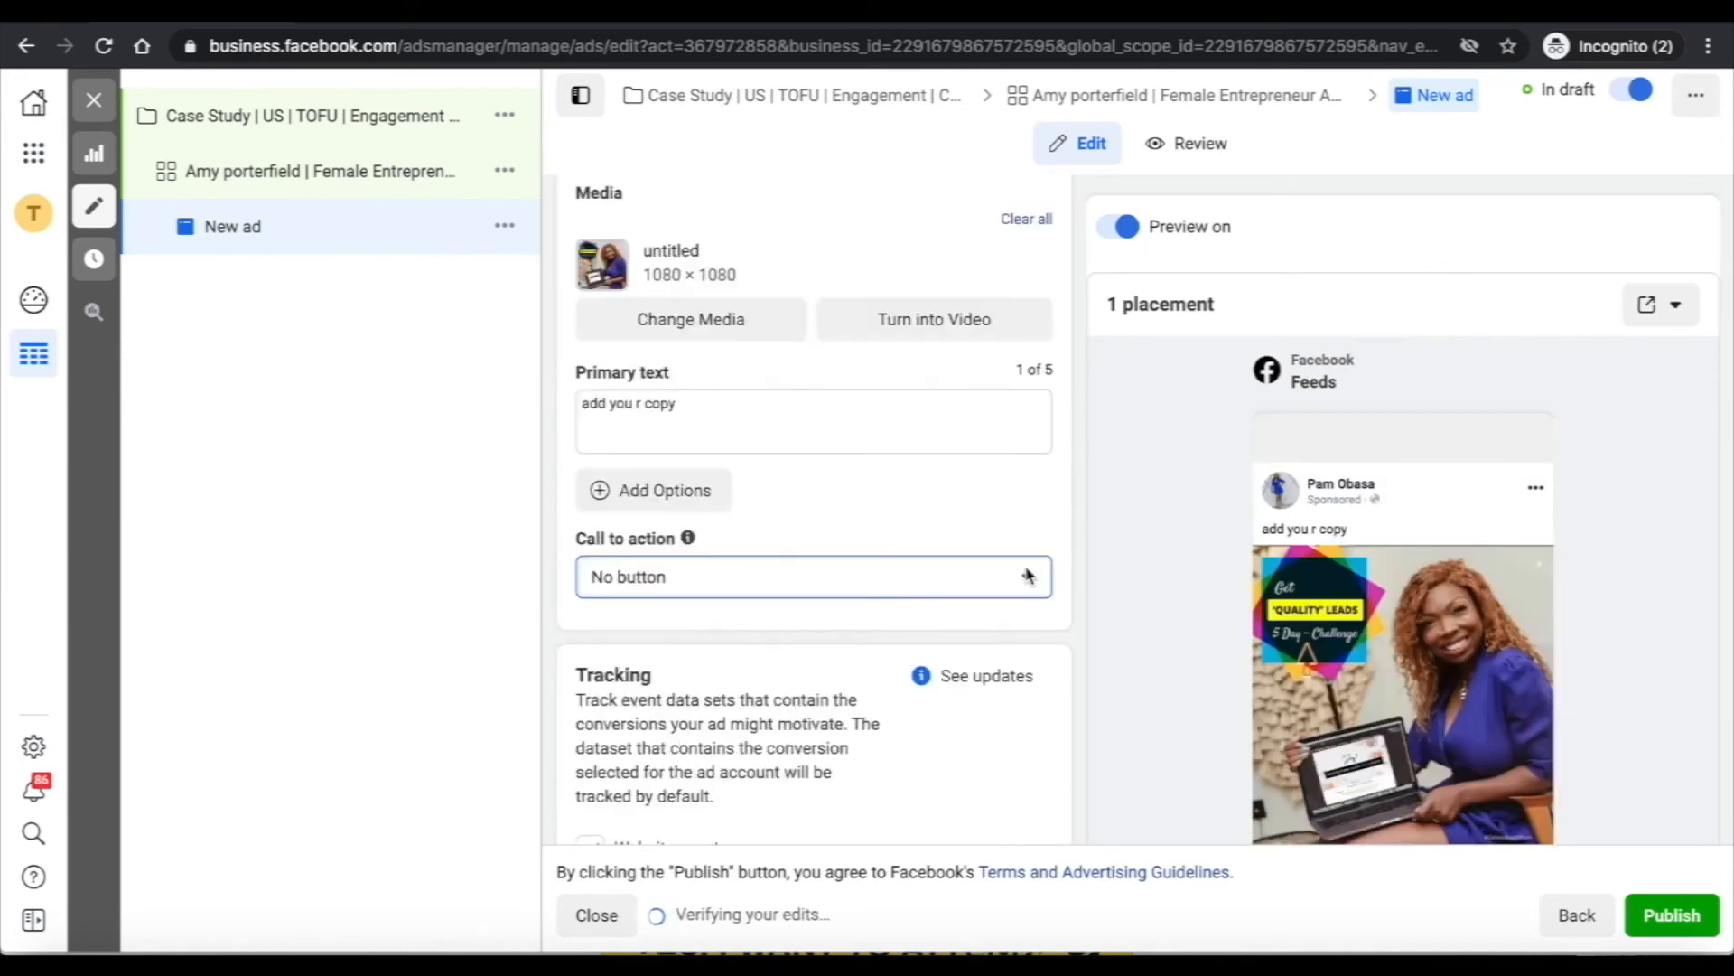
scroll(1027, 576, down, 6)
scroll(937, 549, down, 2)
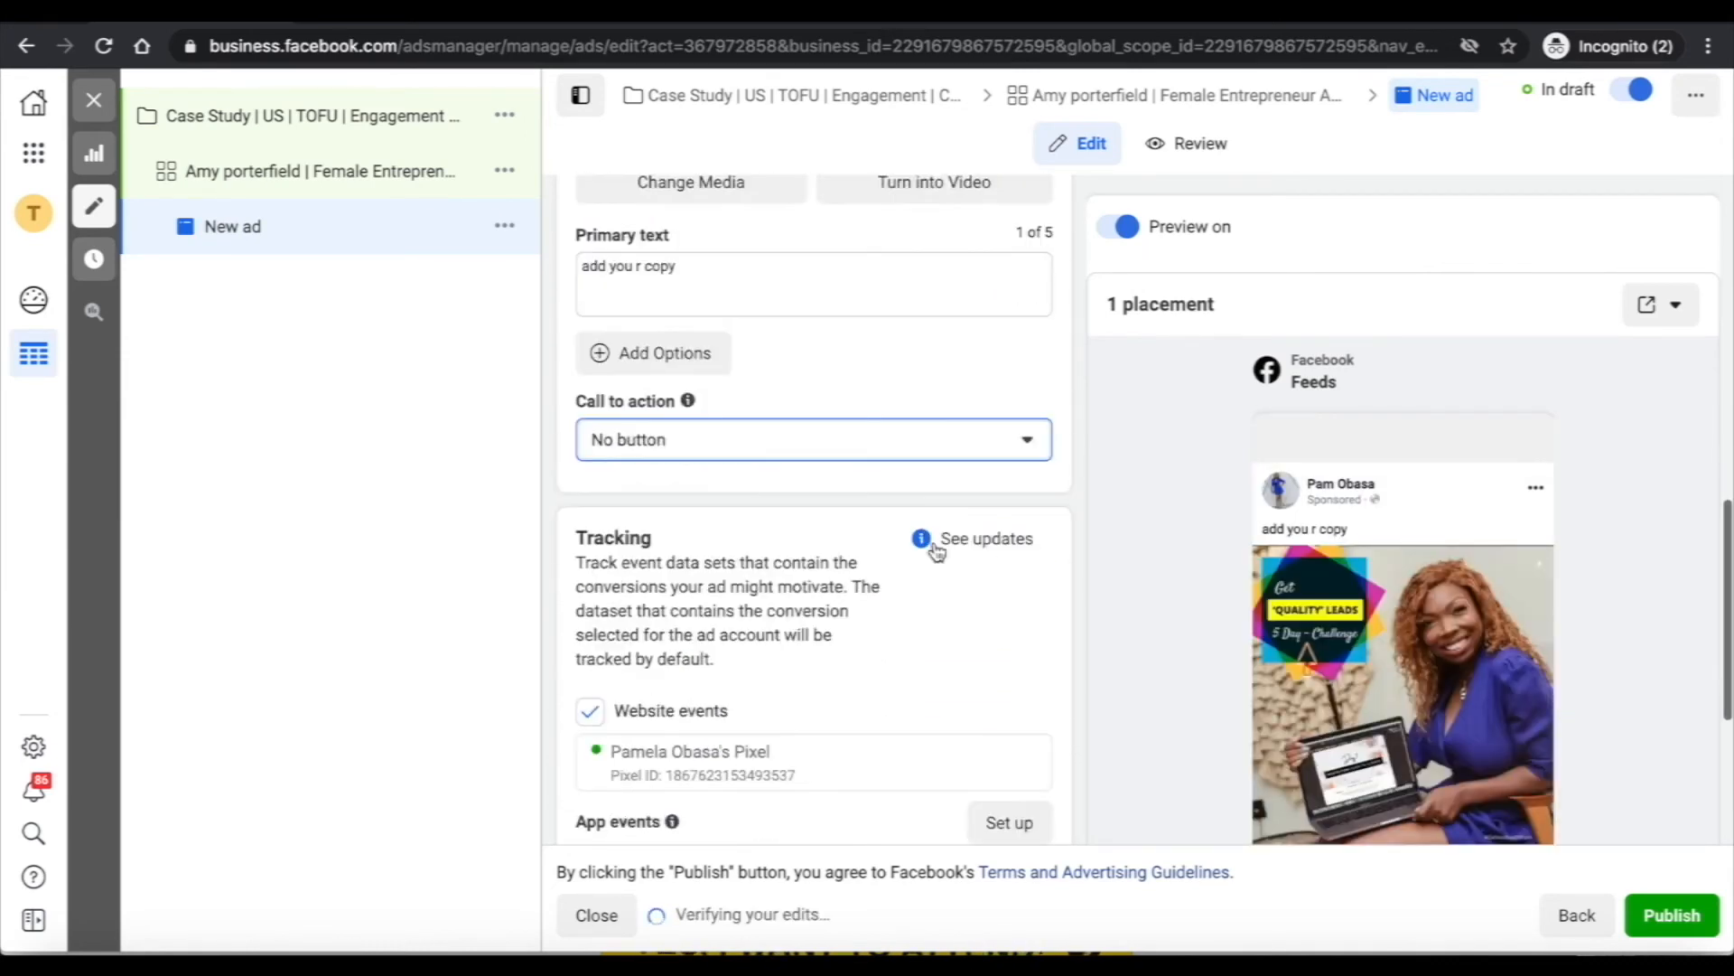
Set the call to action back to Learn More and paste the 5-day-challenge page address as the website URL
click(923, 440)
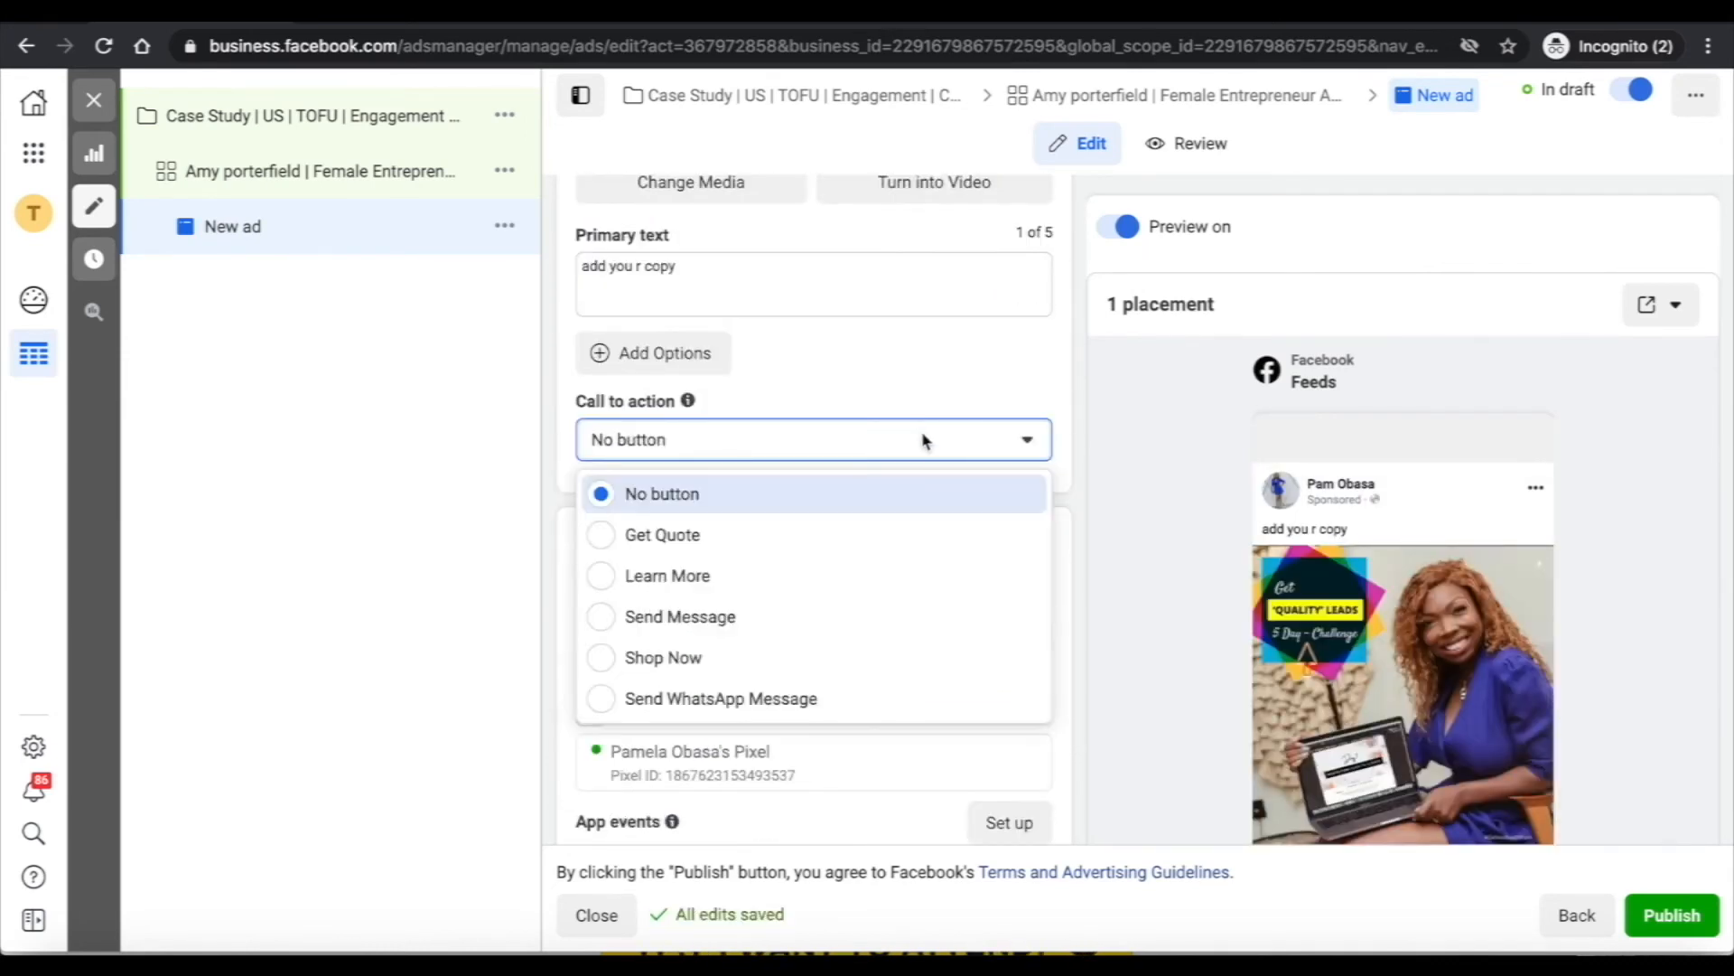
click(696, 576)
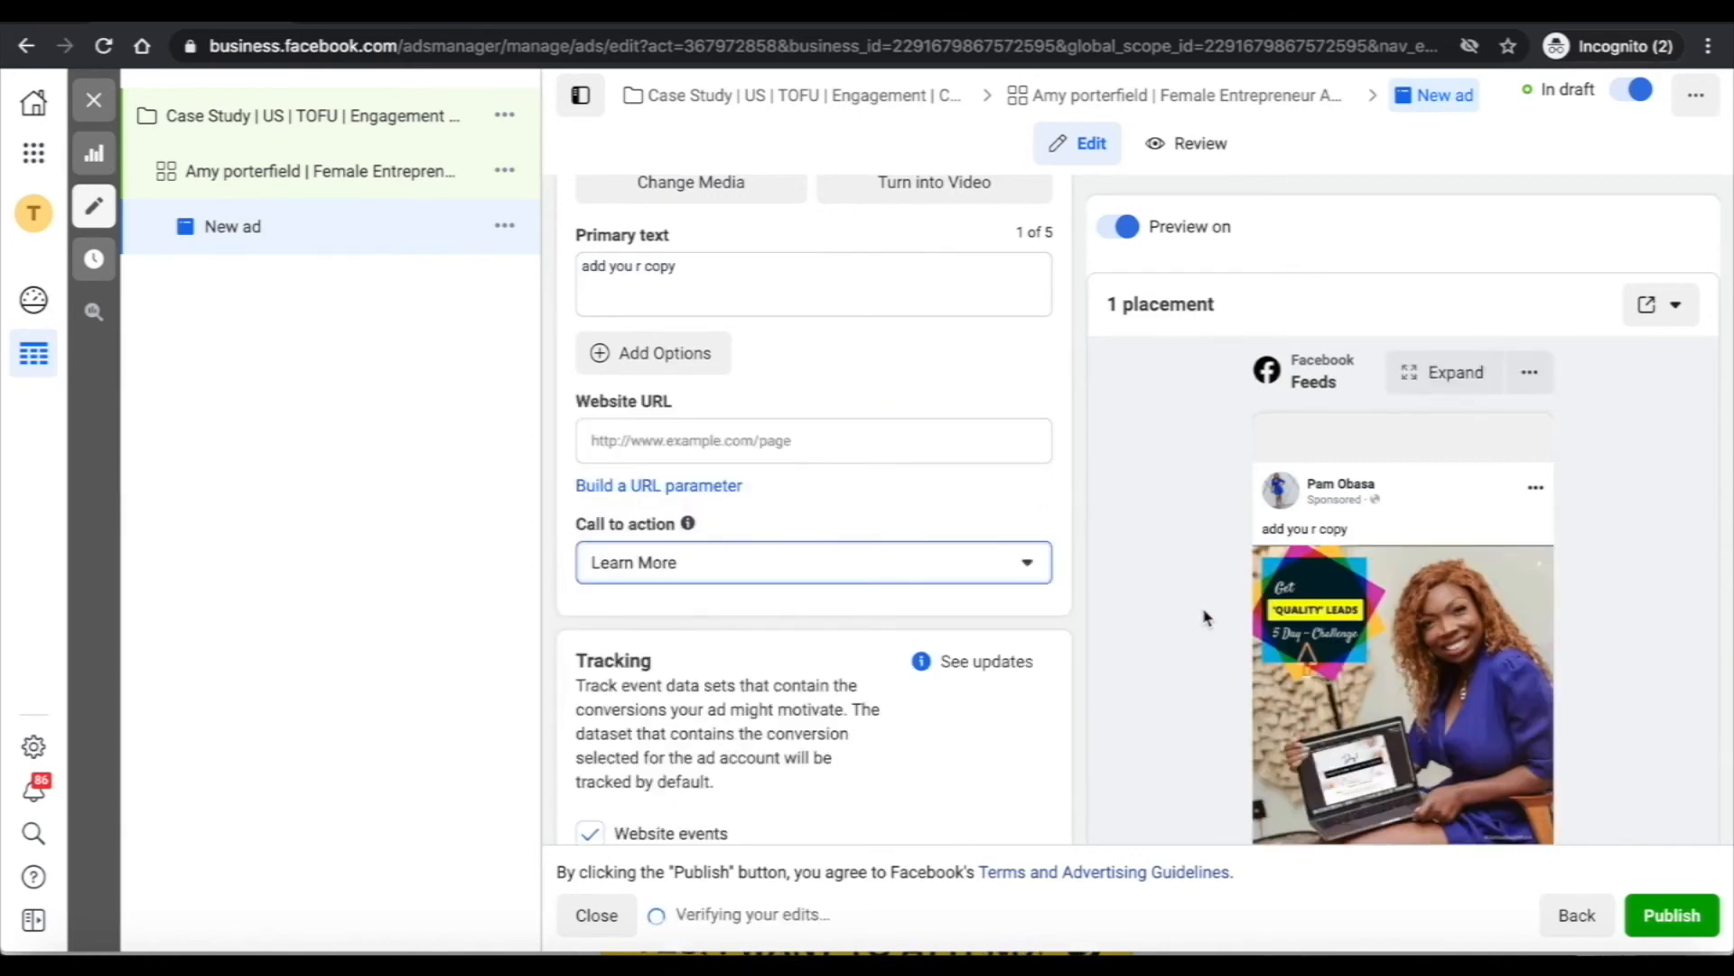
scroll(1204, 611, down, 2)
scroll(1123, 619, down, 2)
scroll(1003, 606, up, 1)
scroll(1001, 606, up, 3)
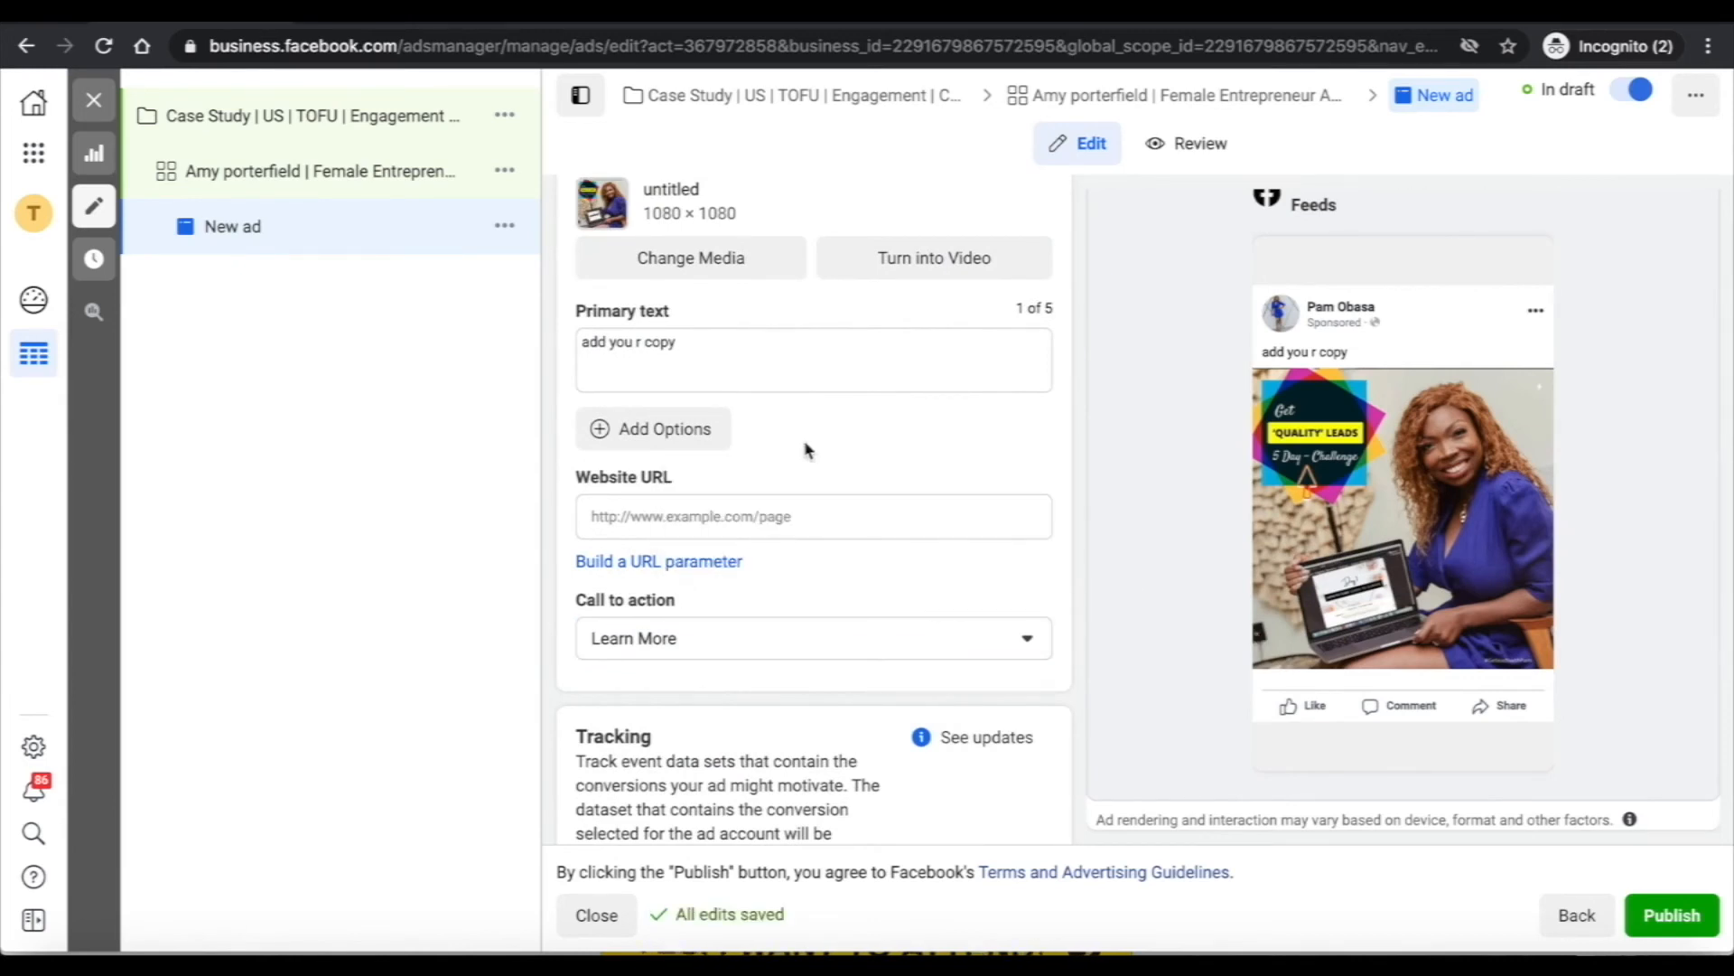
click(672, 517)
text(https://clientsonautopilot.pamobasa.com/5-day-challenge)
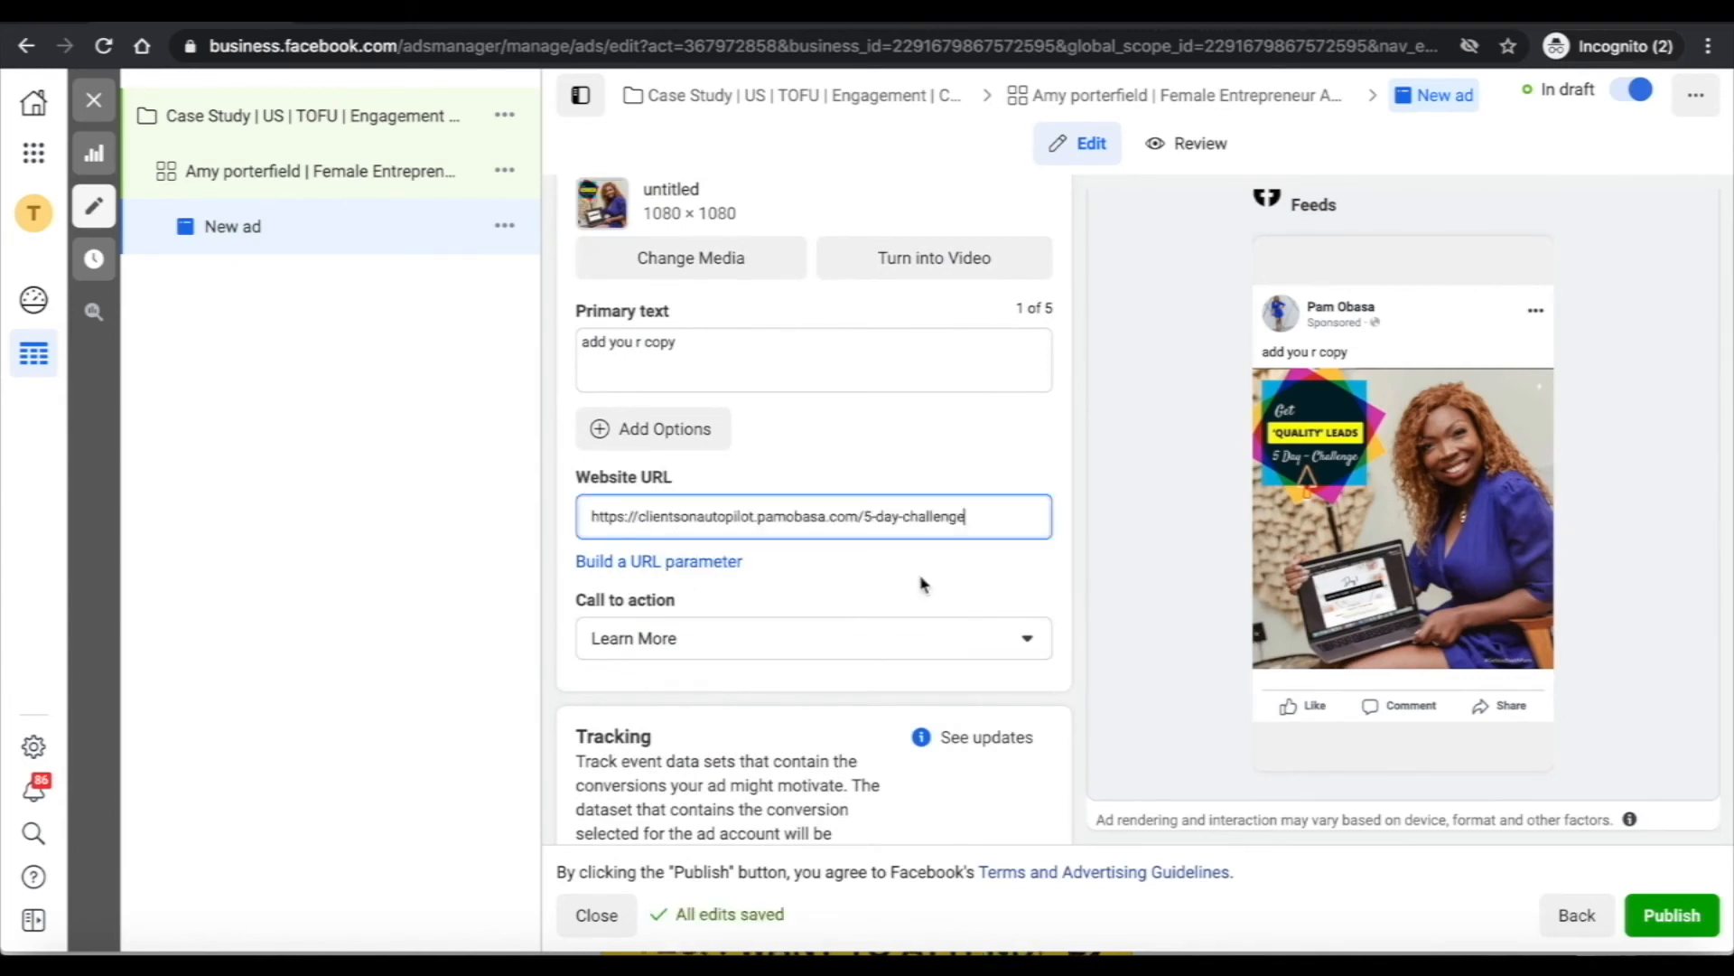
click(960, 572)
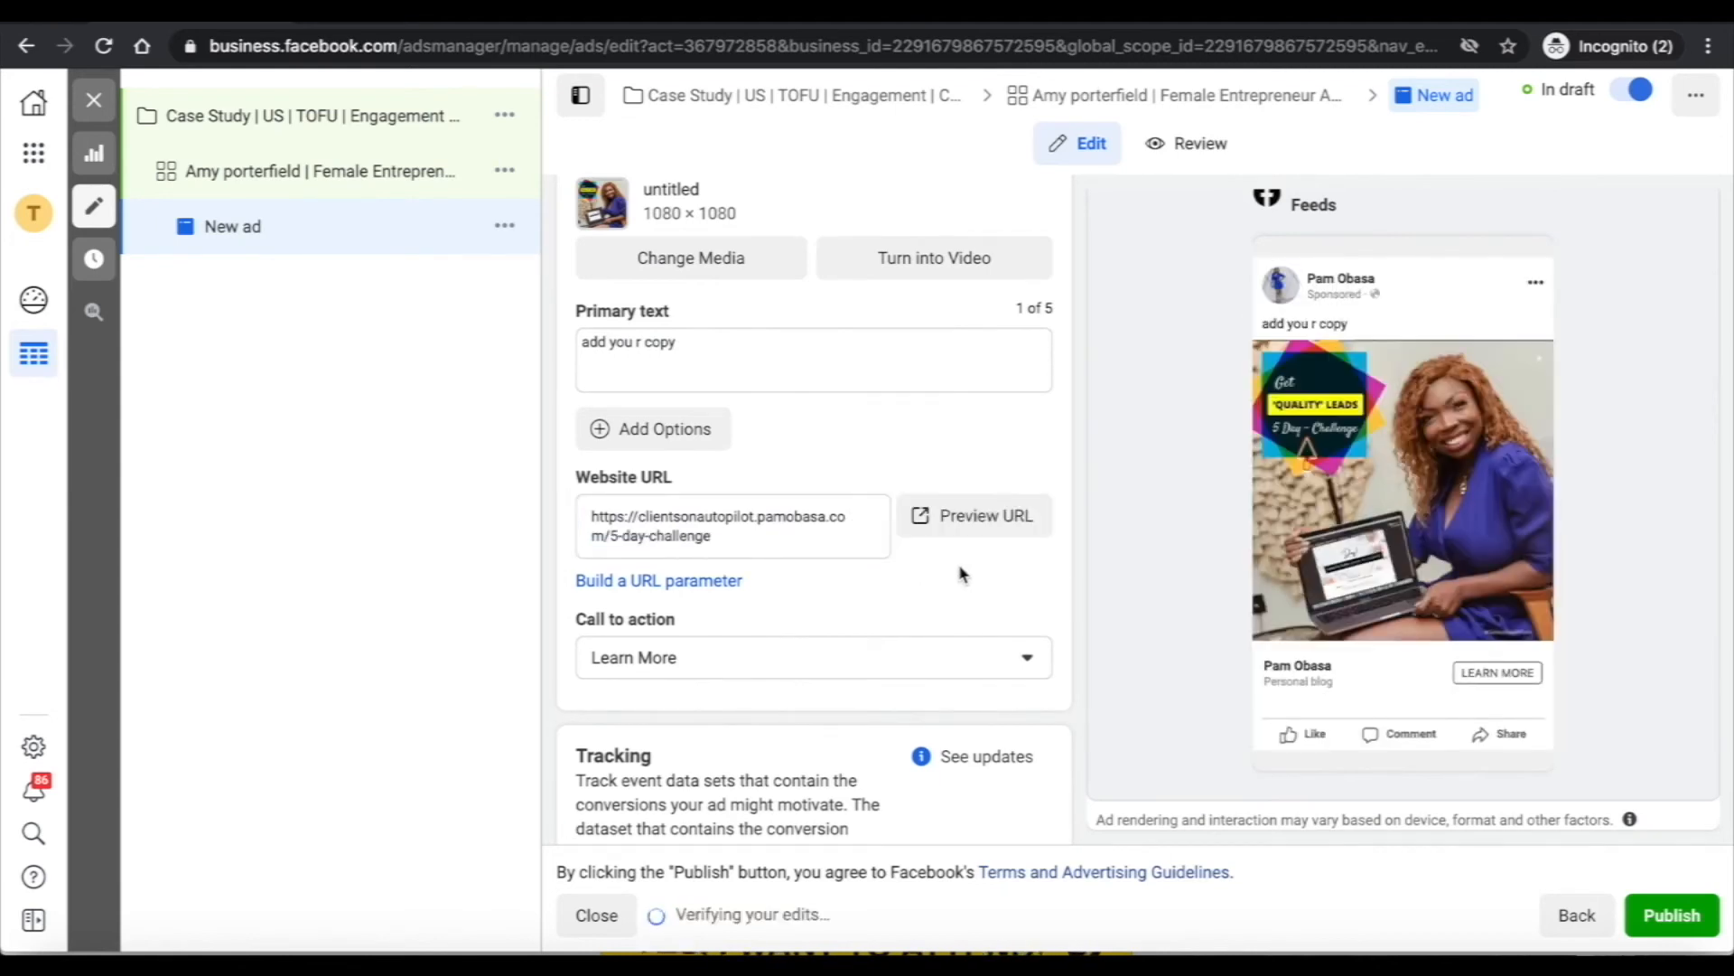
Review the ad's identity, ad setup, creative, website URL, call to action and tracking settings from start to end
scroll(1053, 611, up, 1)
scroll(1050, 604, down, 1)
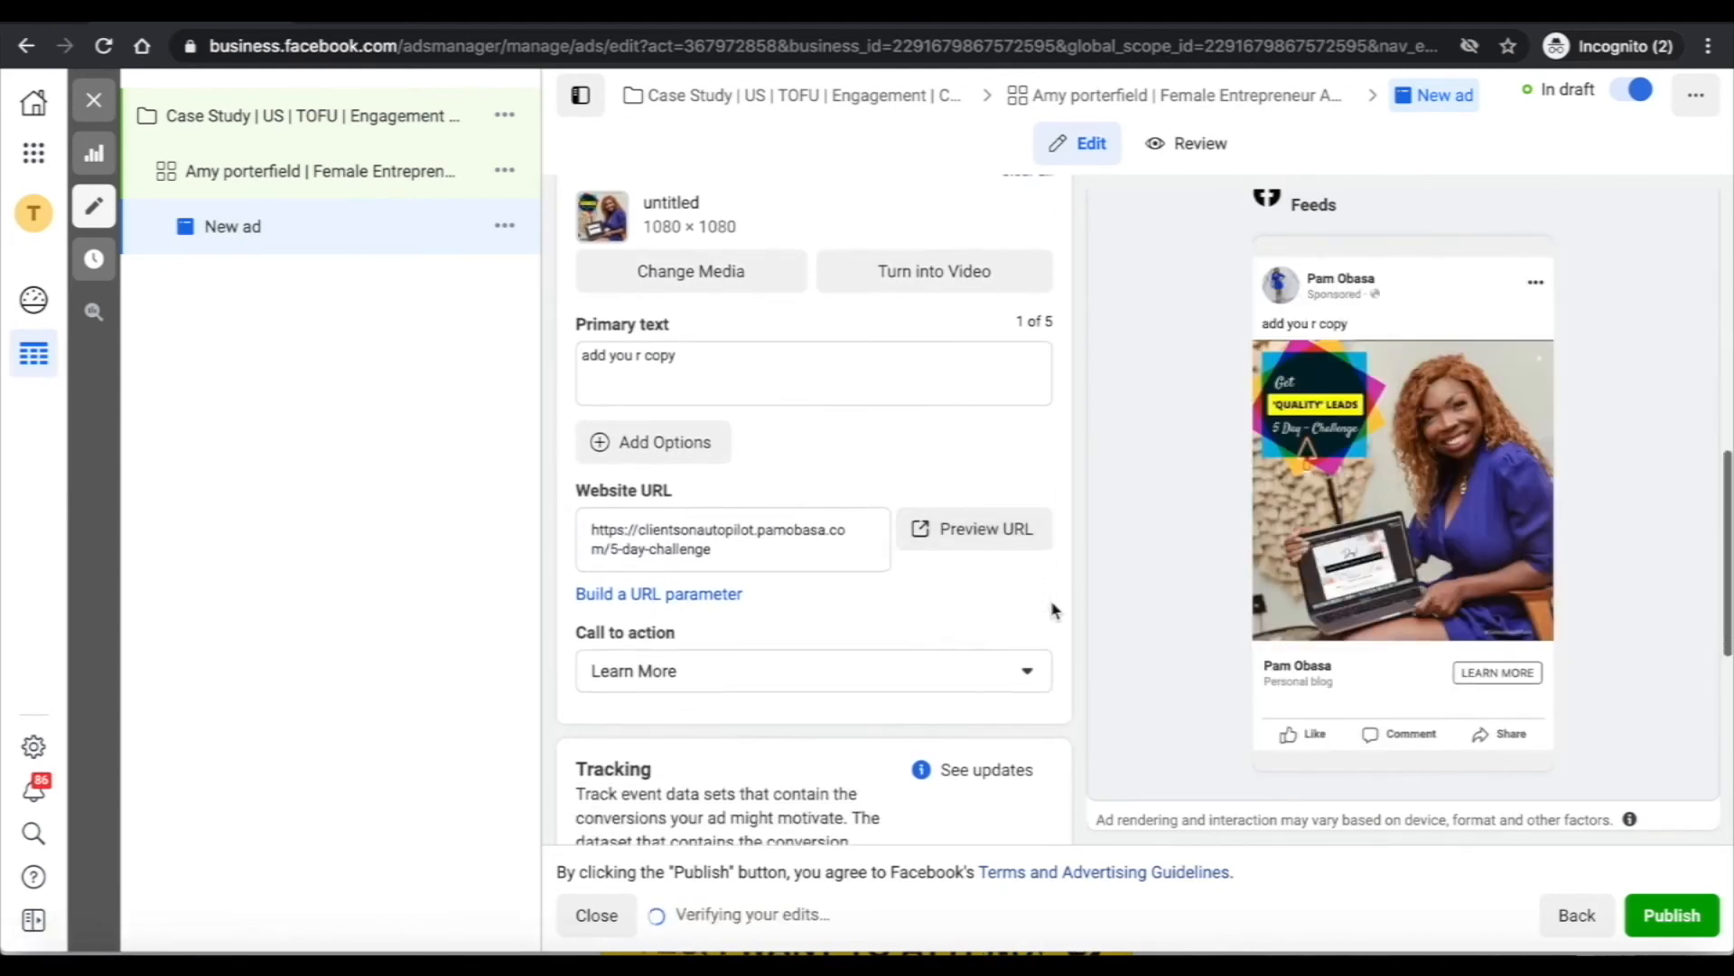
scroll(1050, 605, up, 2)
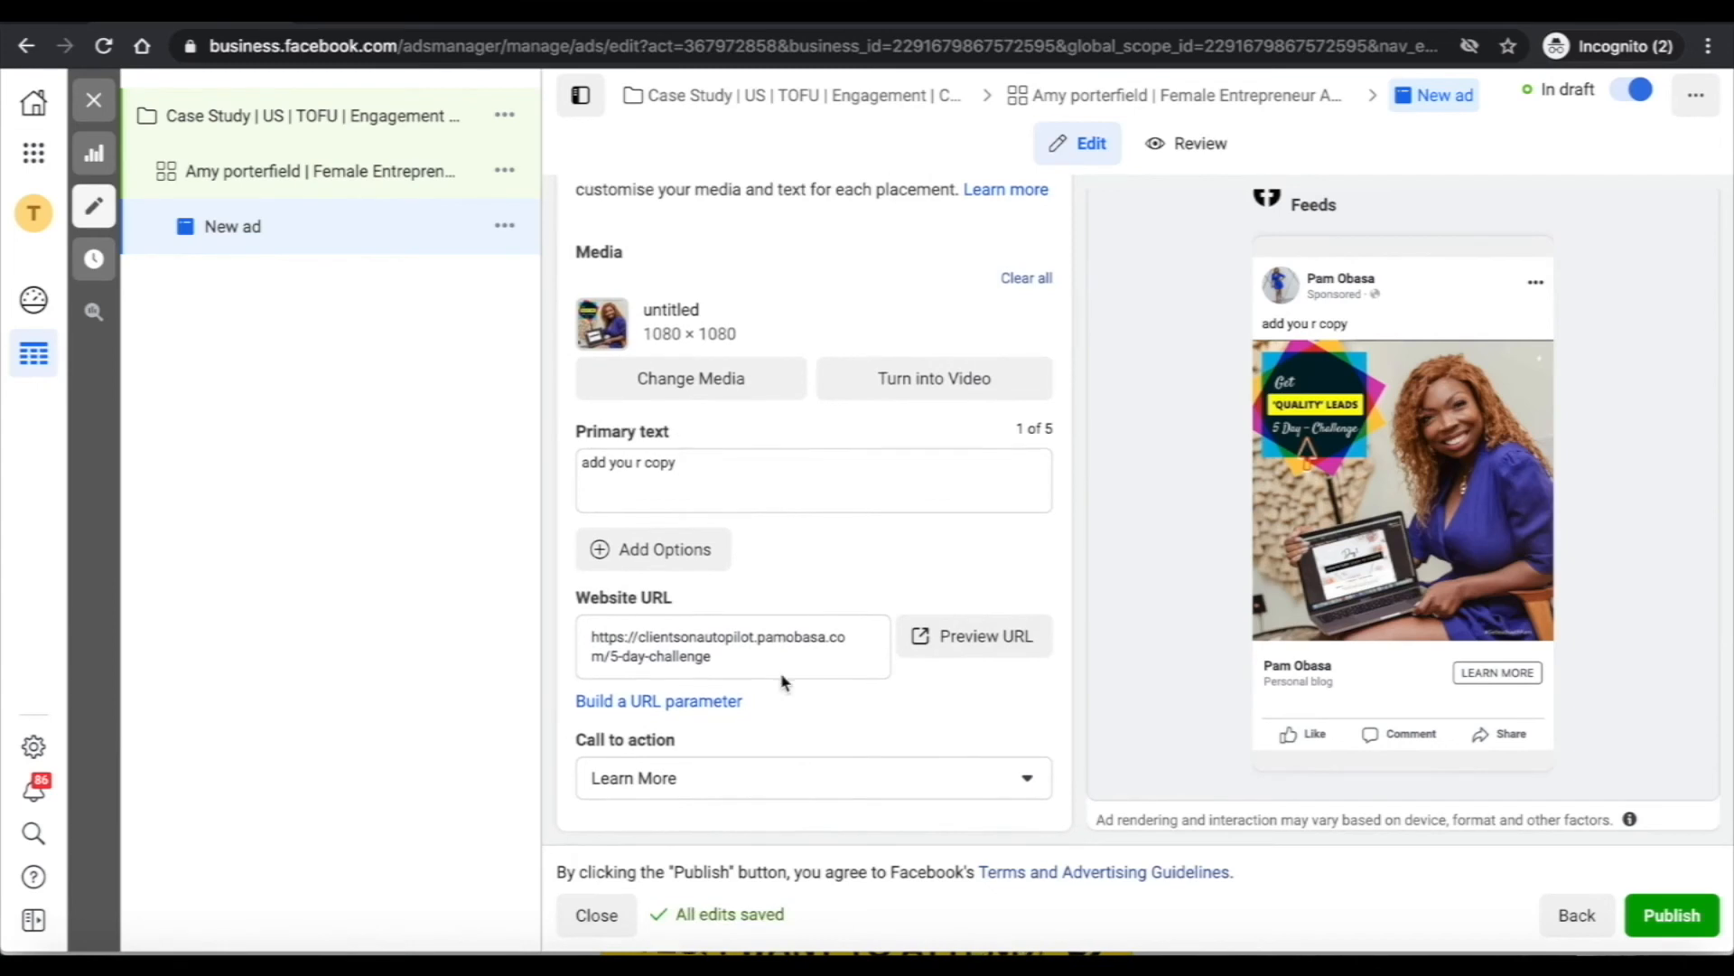
scroll(767, 676, down, 1)
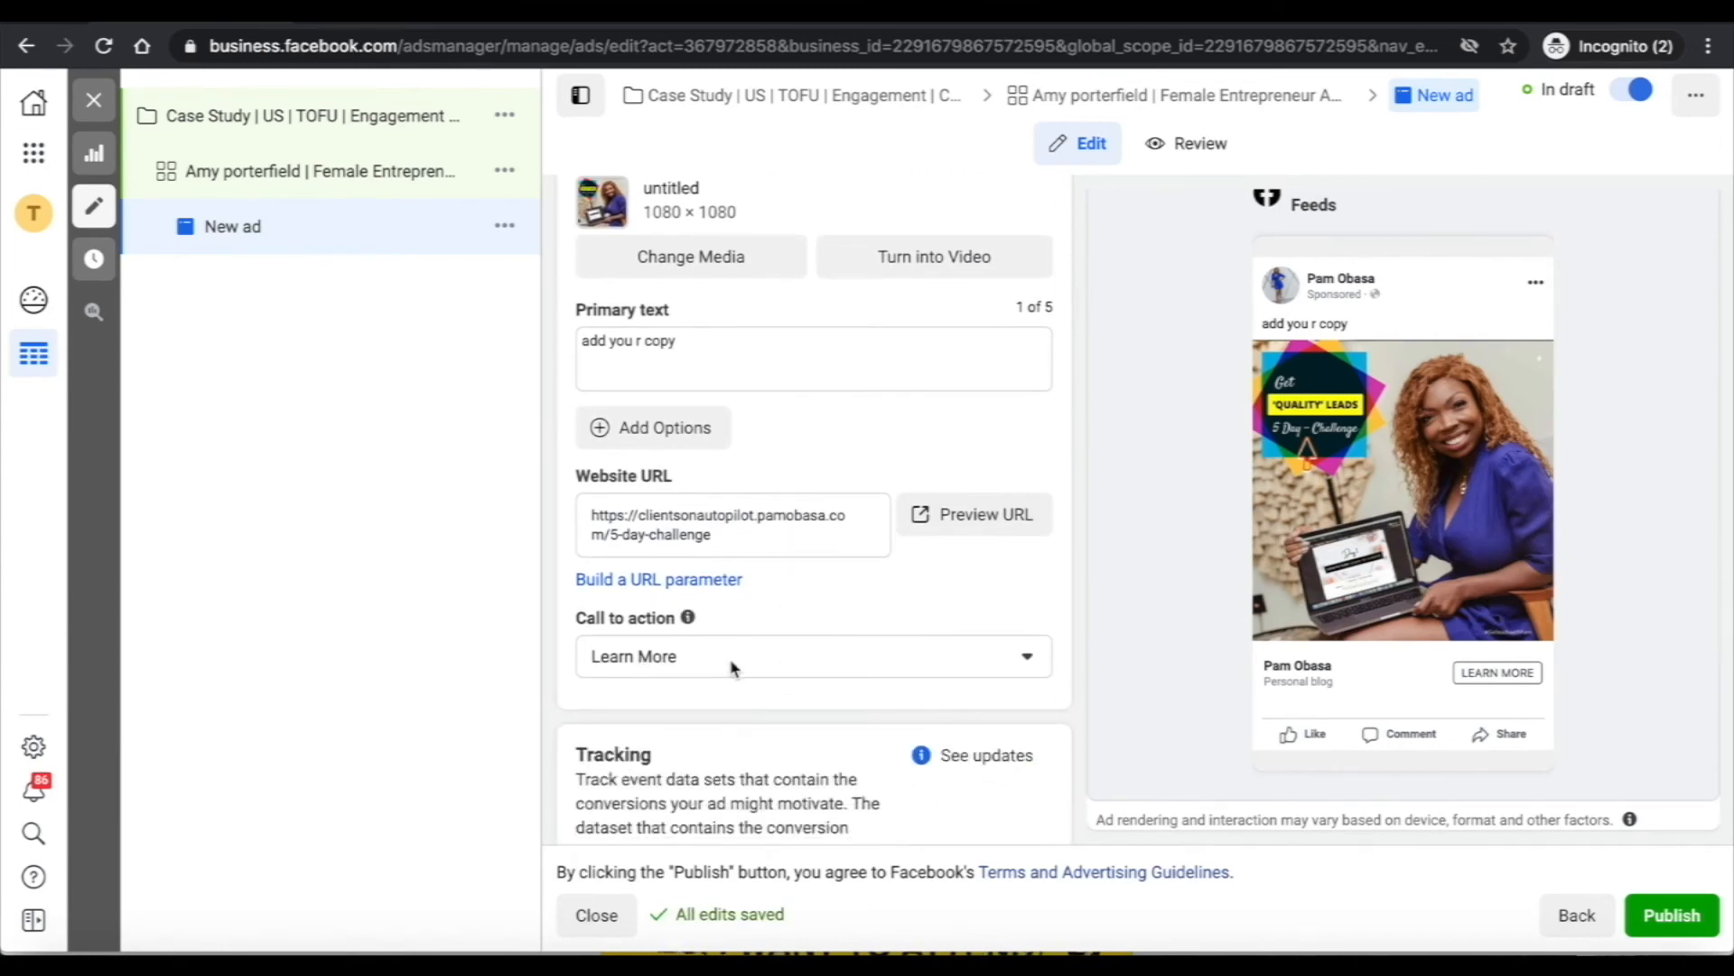
scroll(842, 654, down, 6)
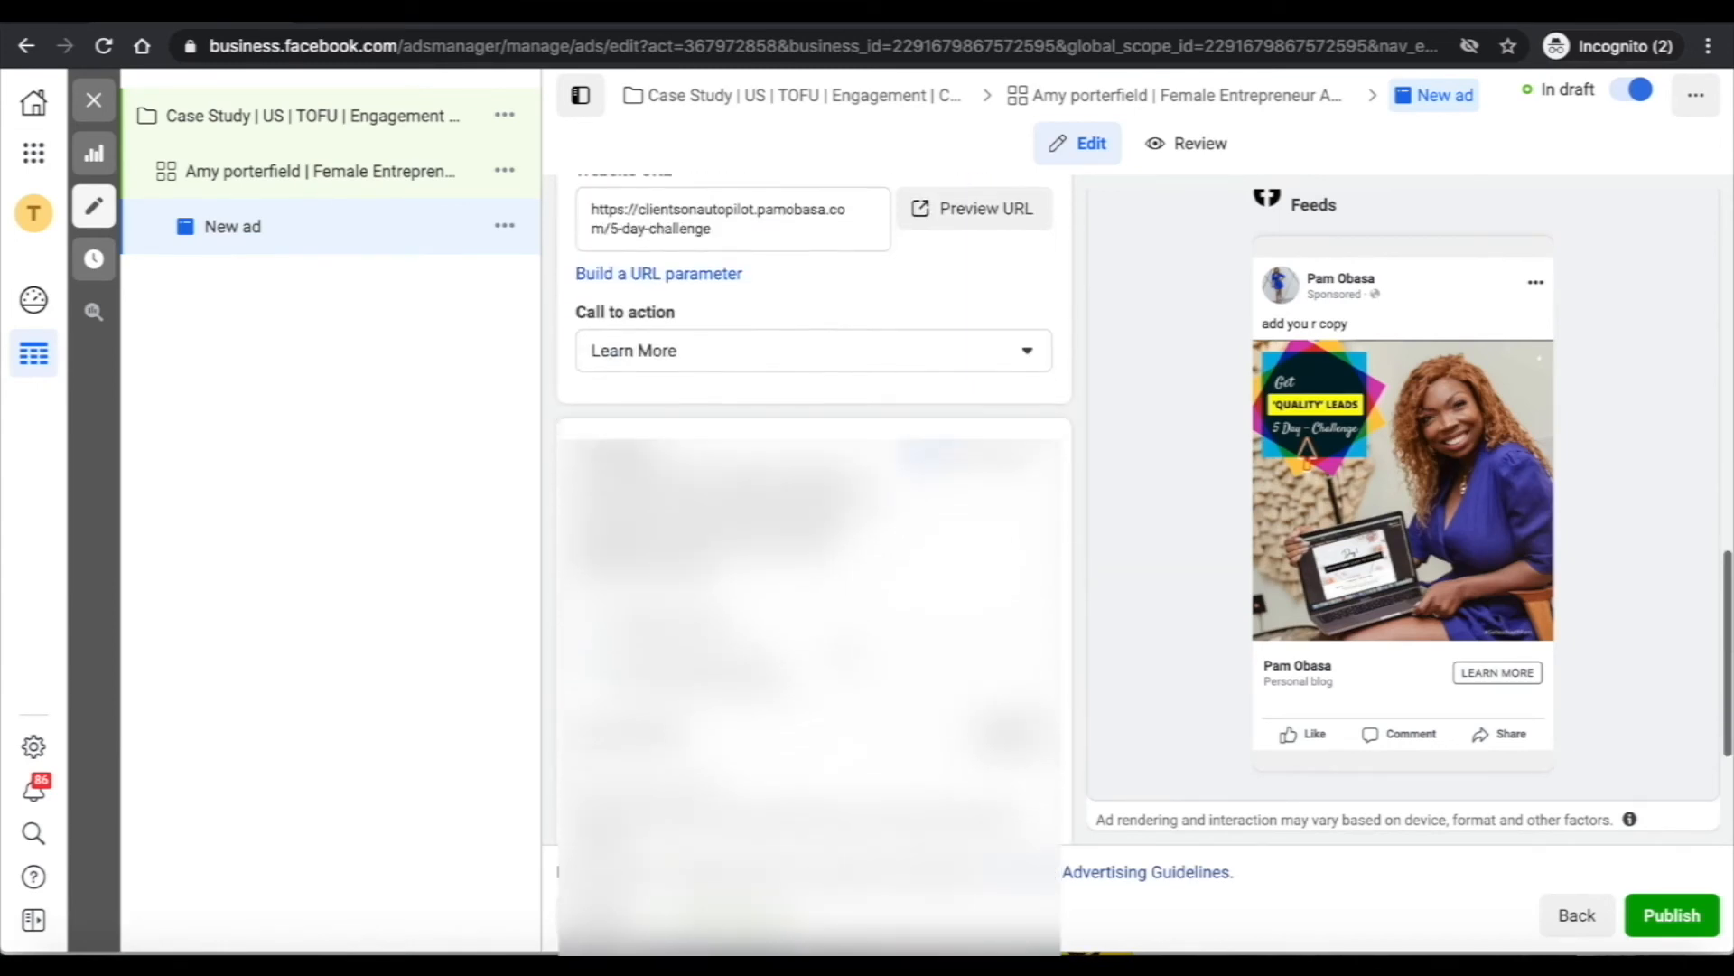
scroll(845, 655, up, 10)
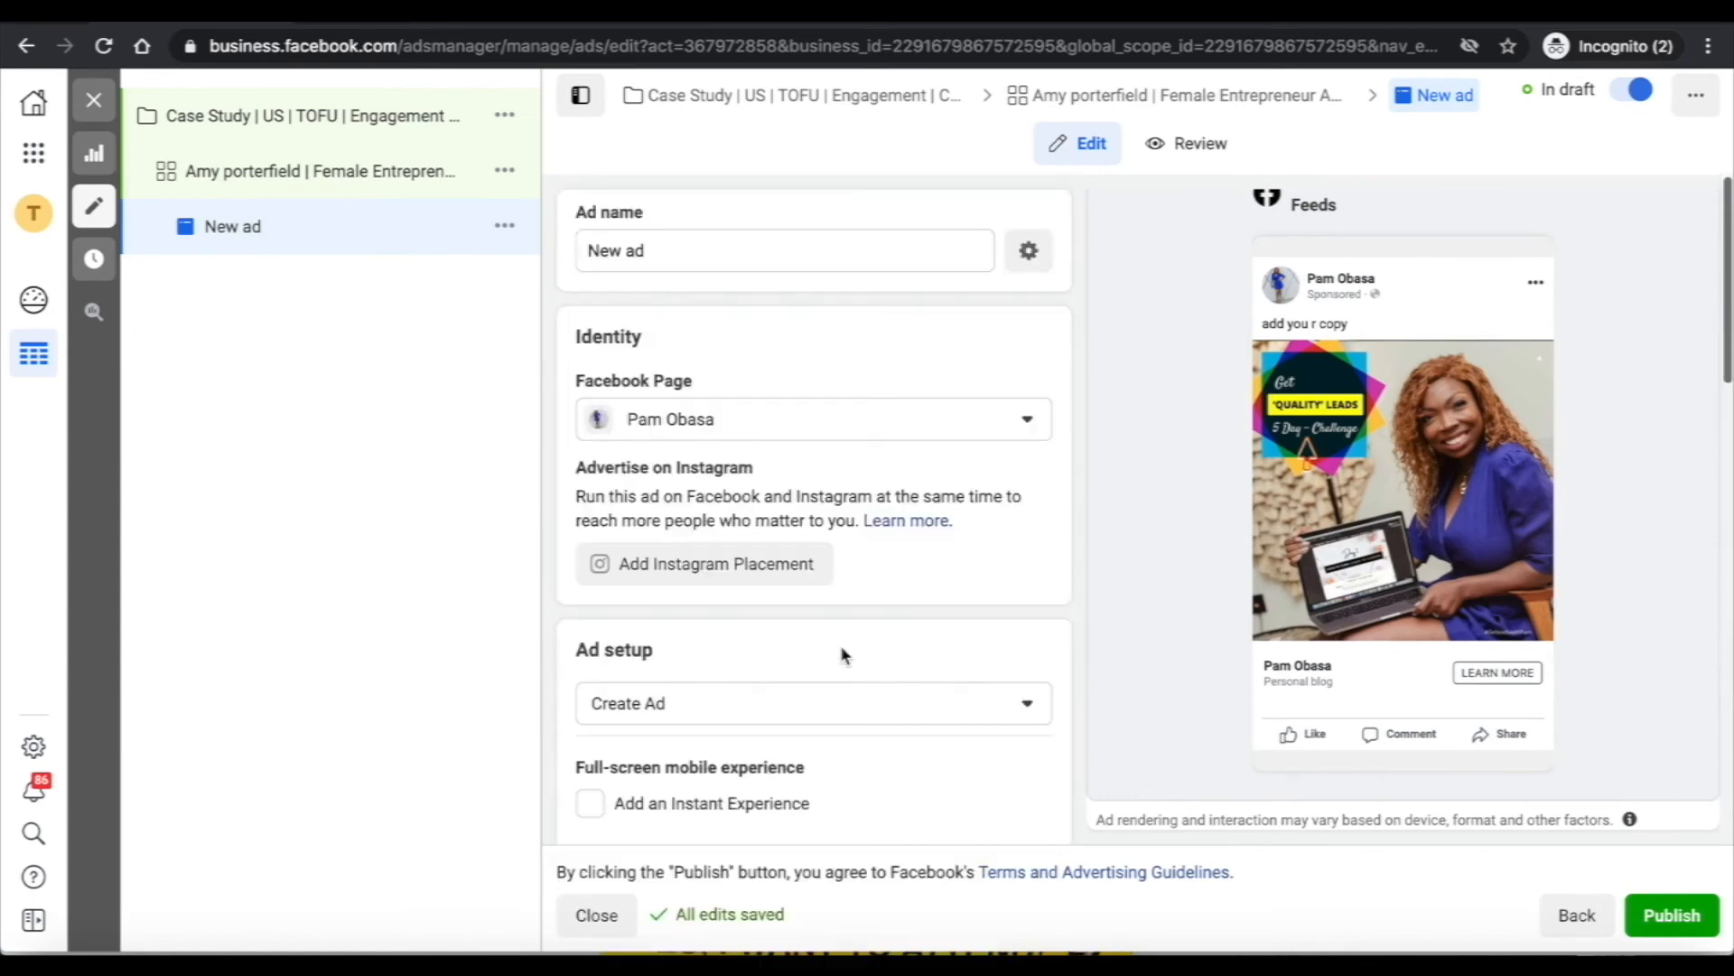
scroll(845, 655, down, 2)
scroll(842, 654, down, 10)
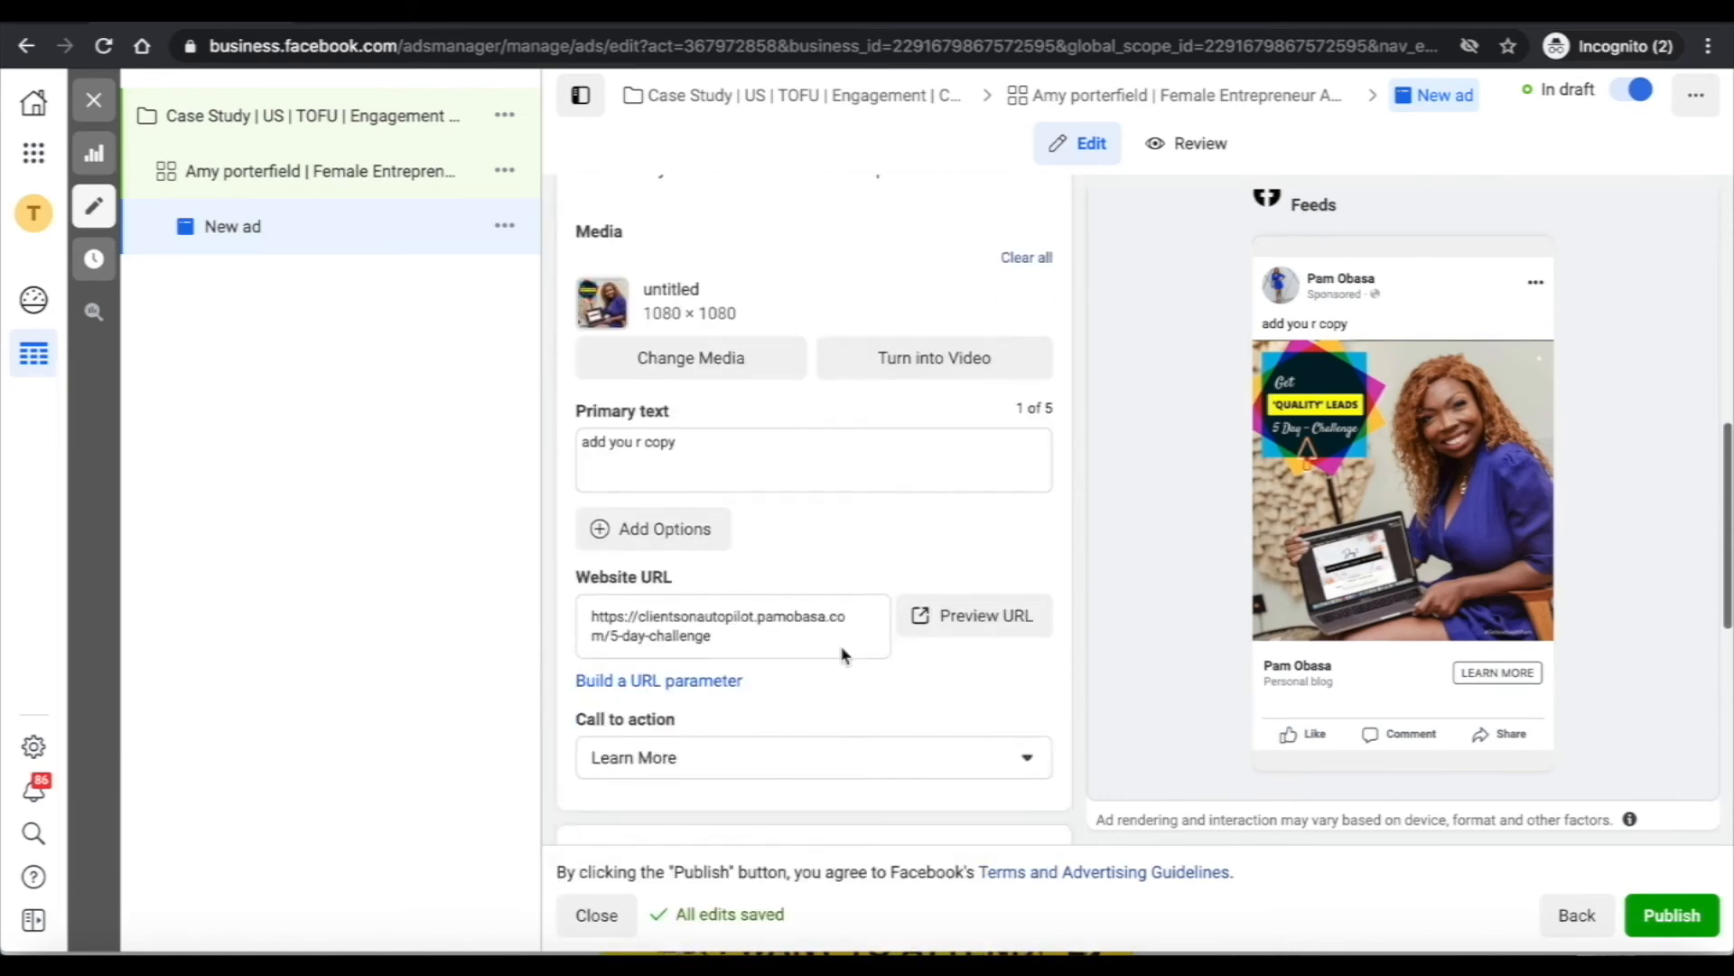
scroll(842, 654, down, 5)
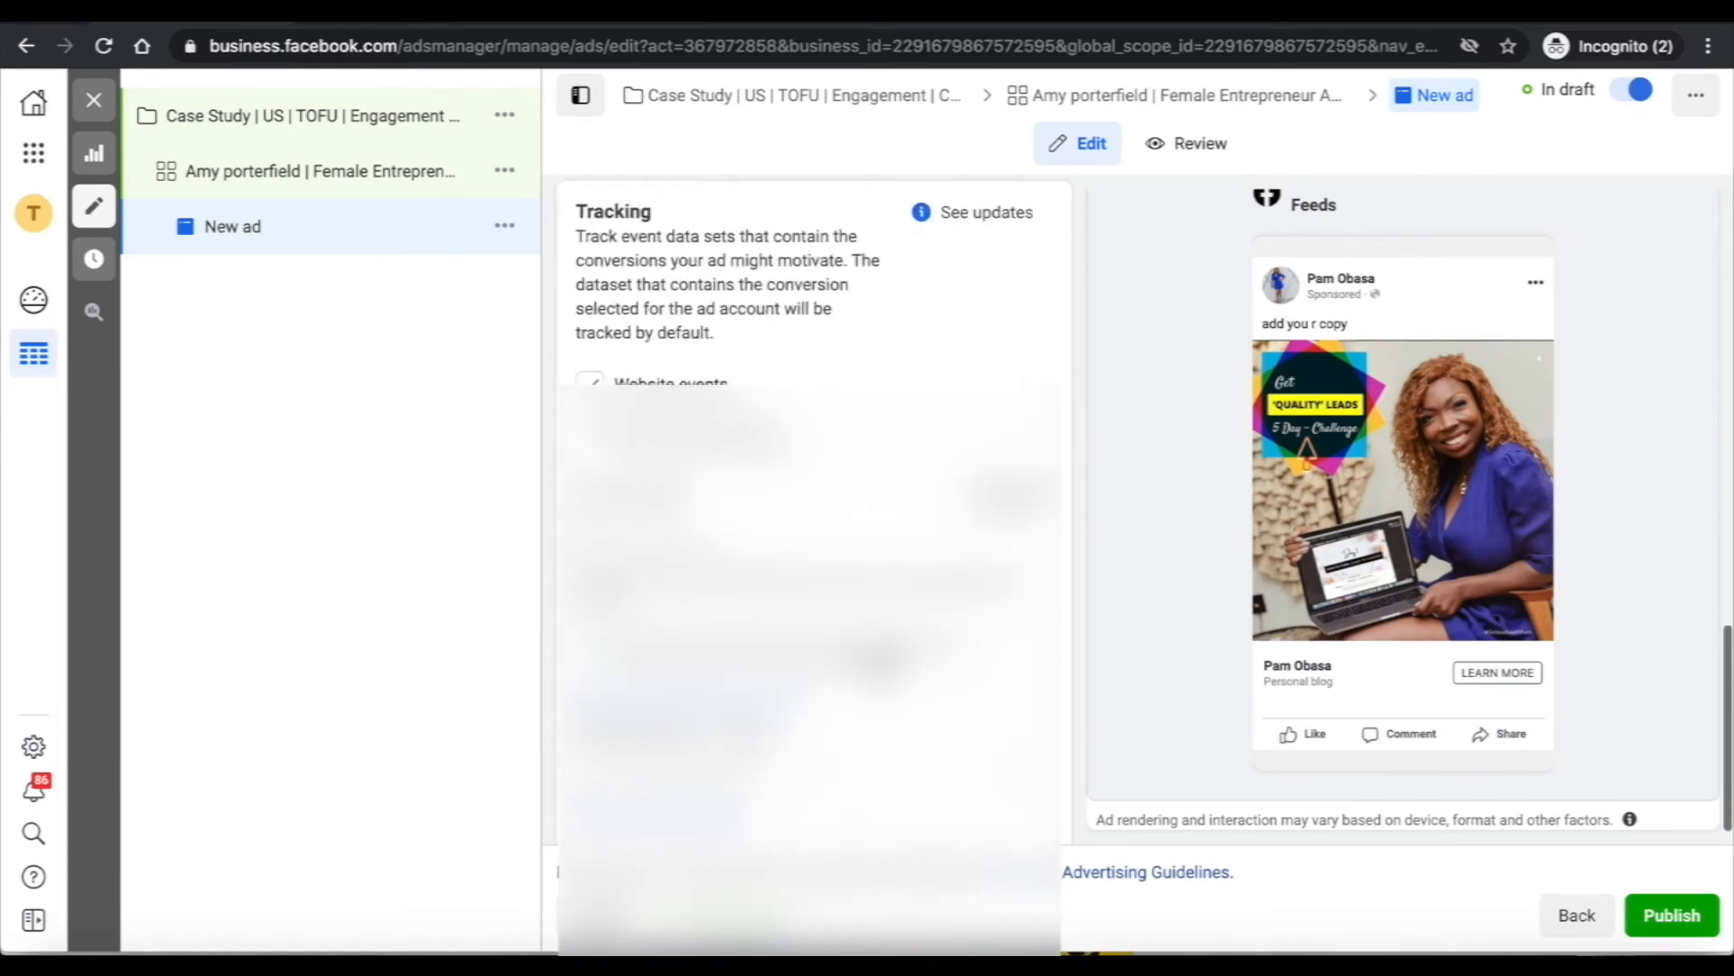
scroll(845, 654, up, 15)
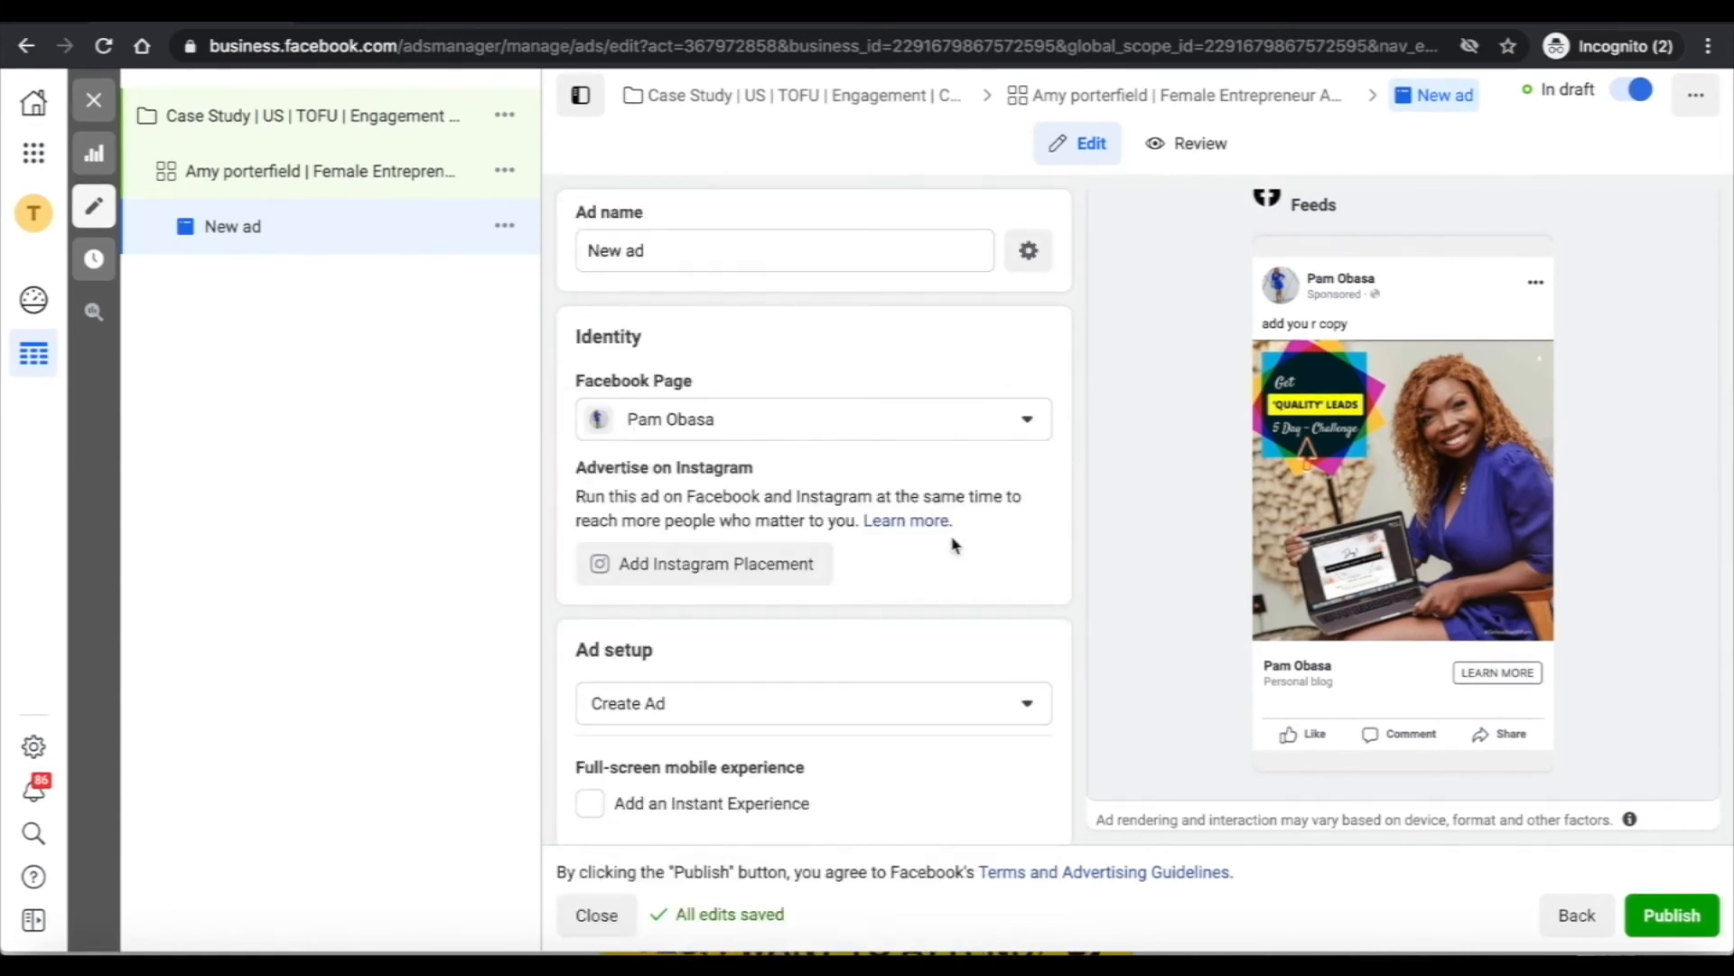
scroll(998, 647, down, 5)
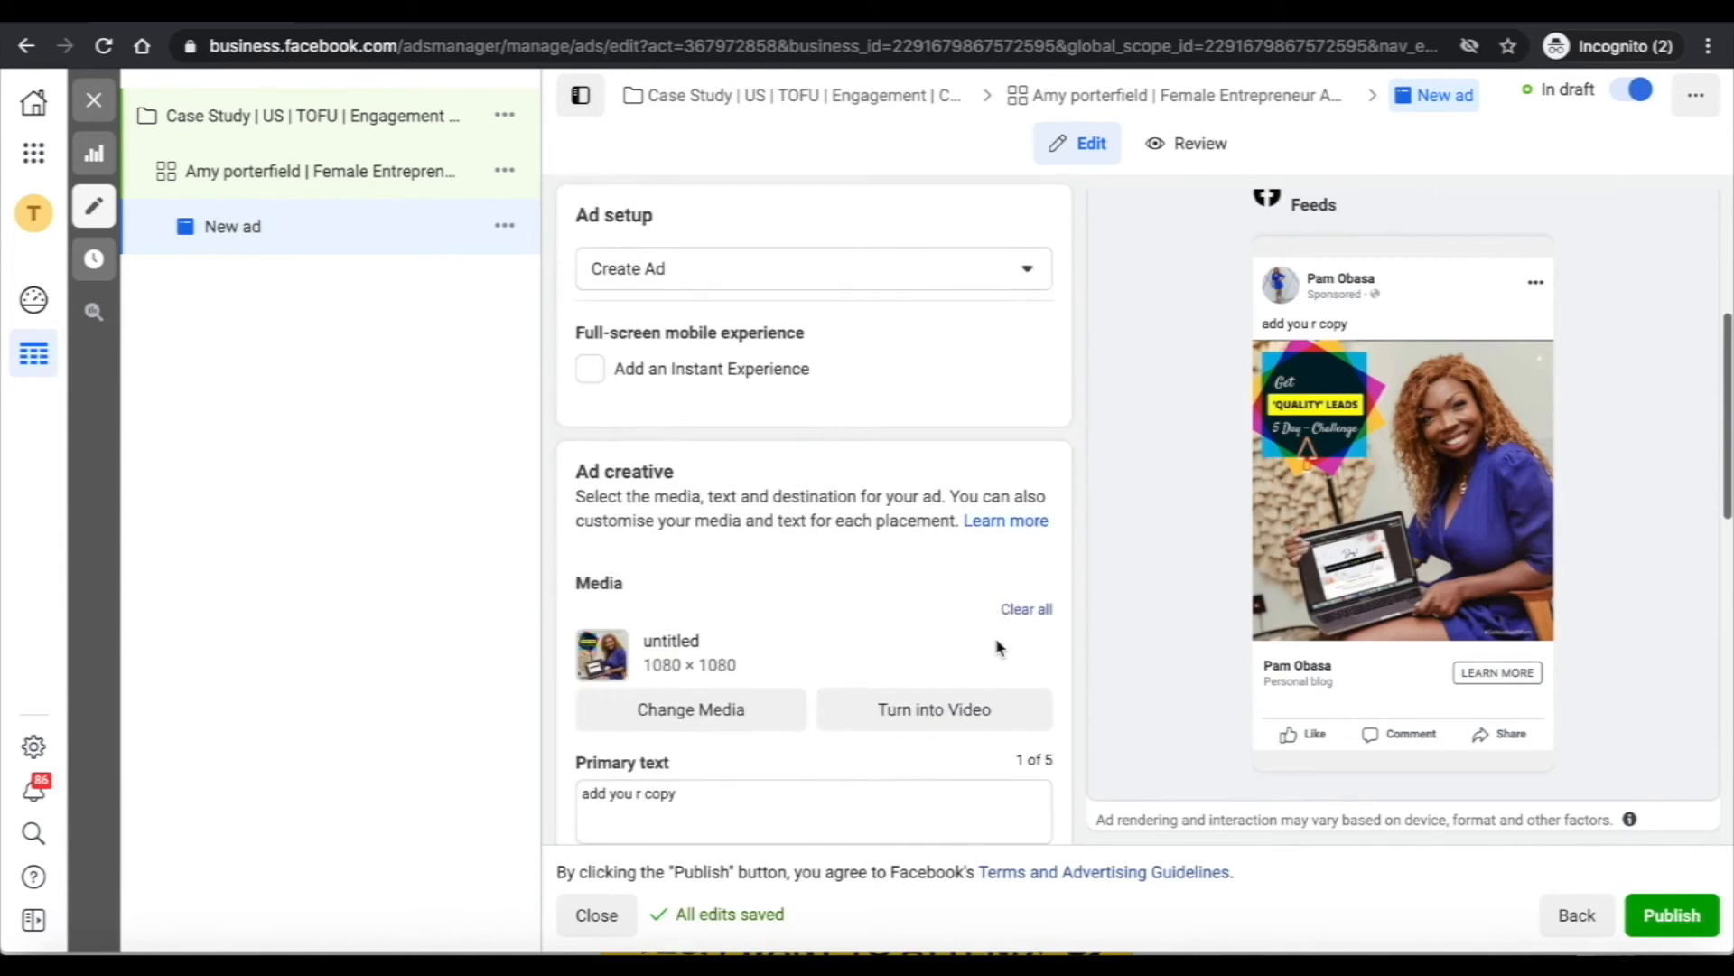
scroll(999, 647, down, 3)
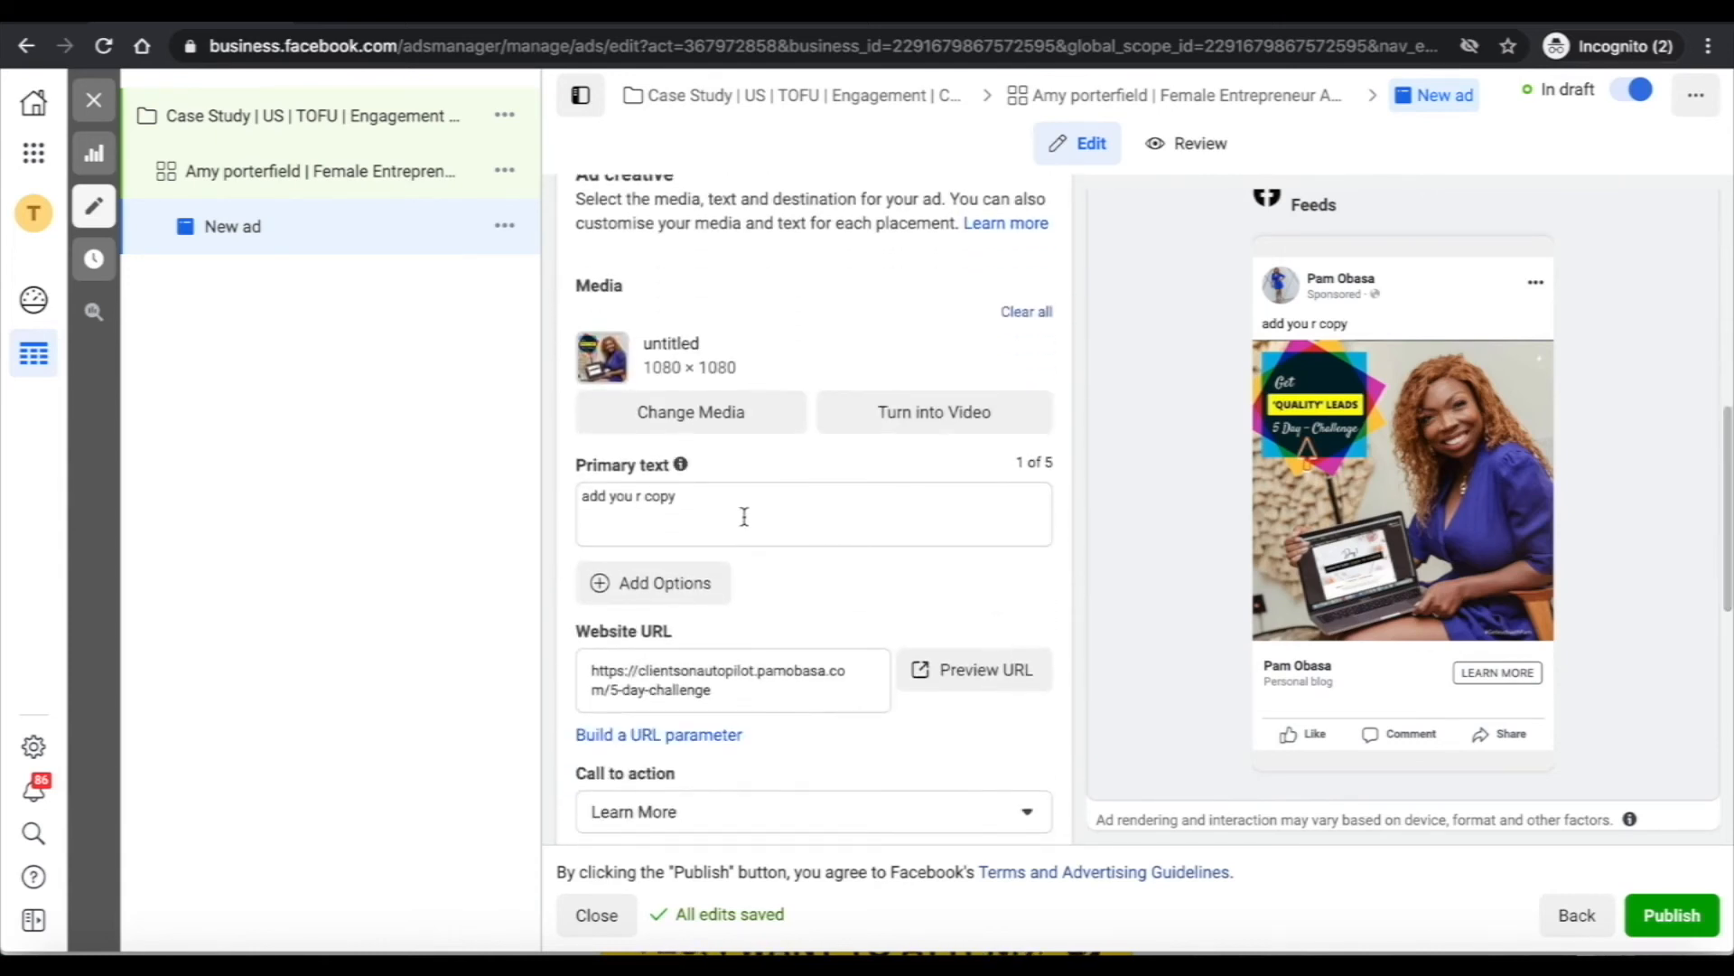
click(743, 516)
scroll(820, 569, down, 5)
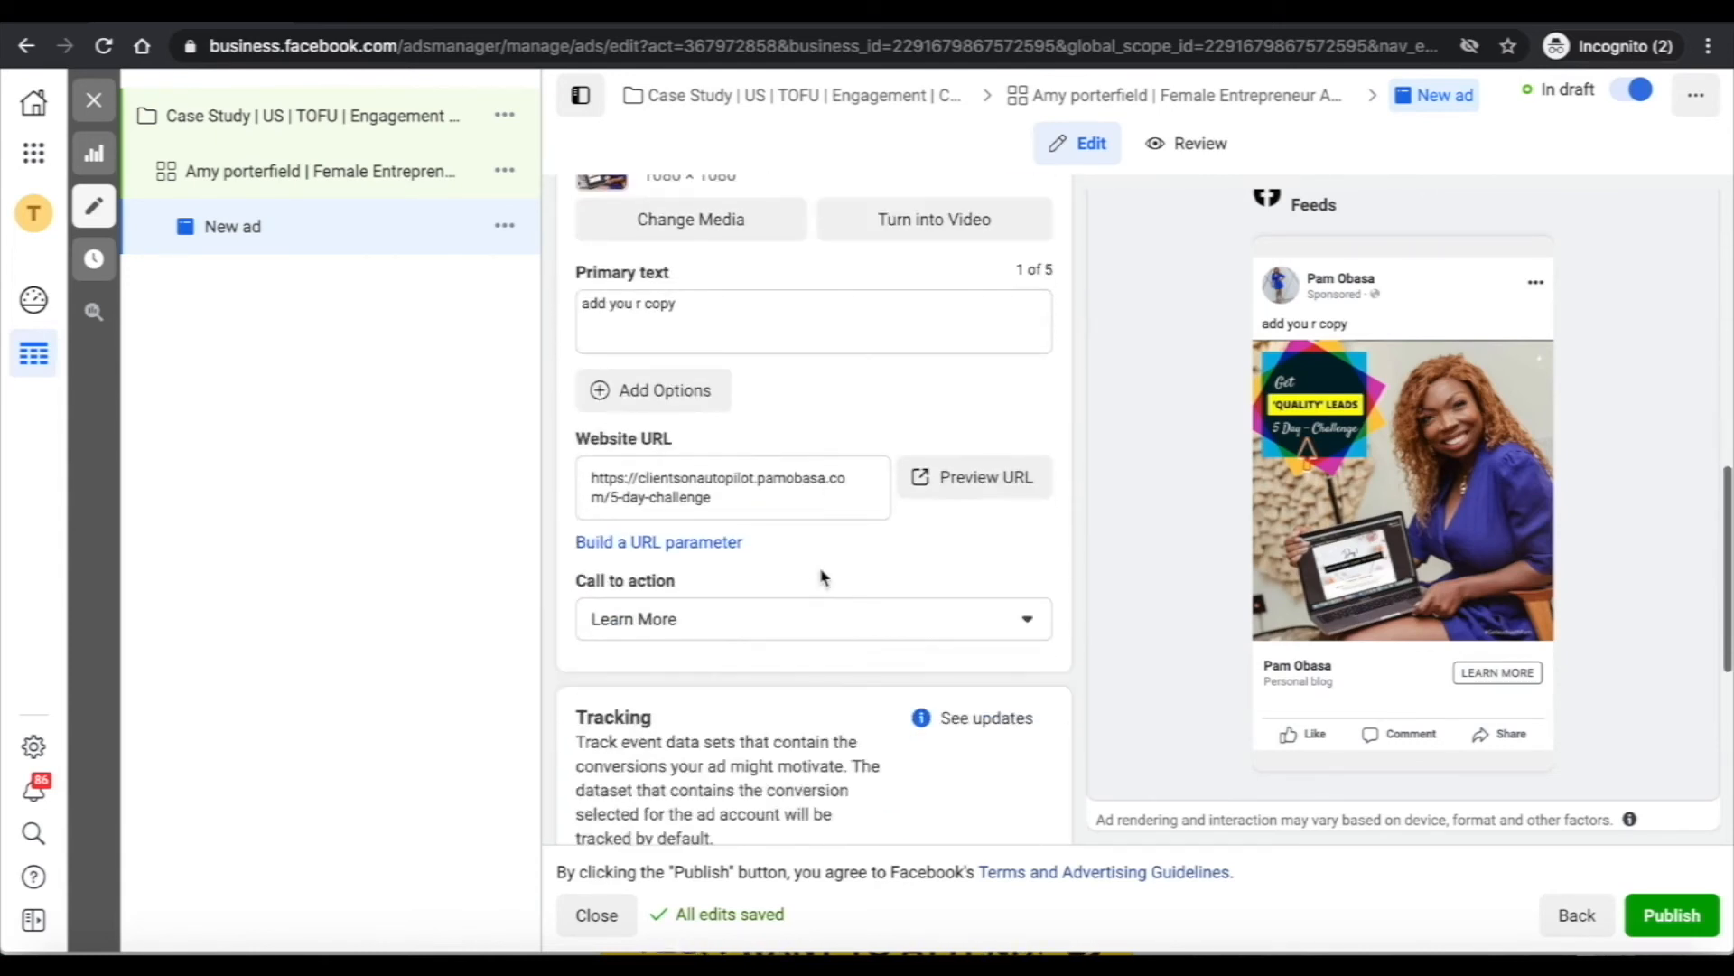
scroll(813, 542, down, 5)
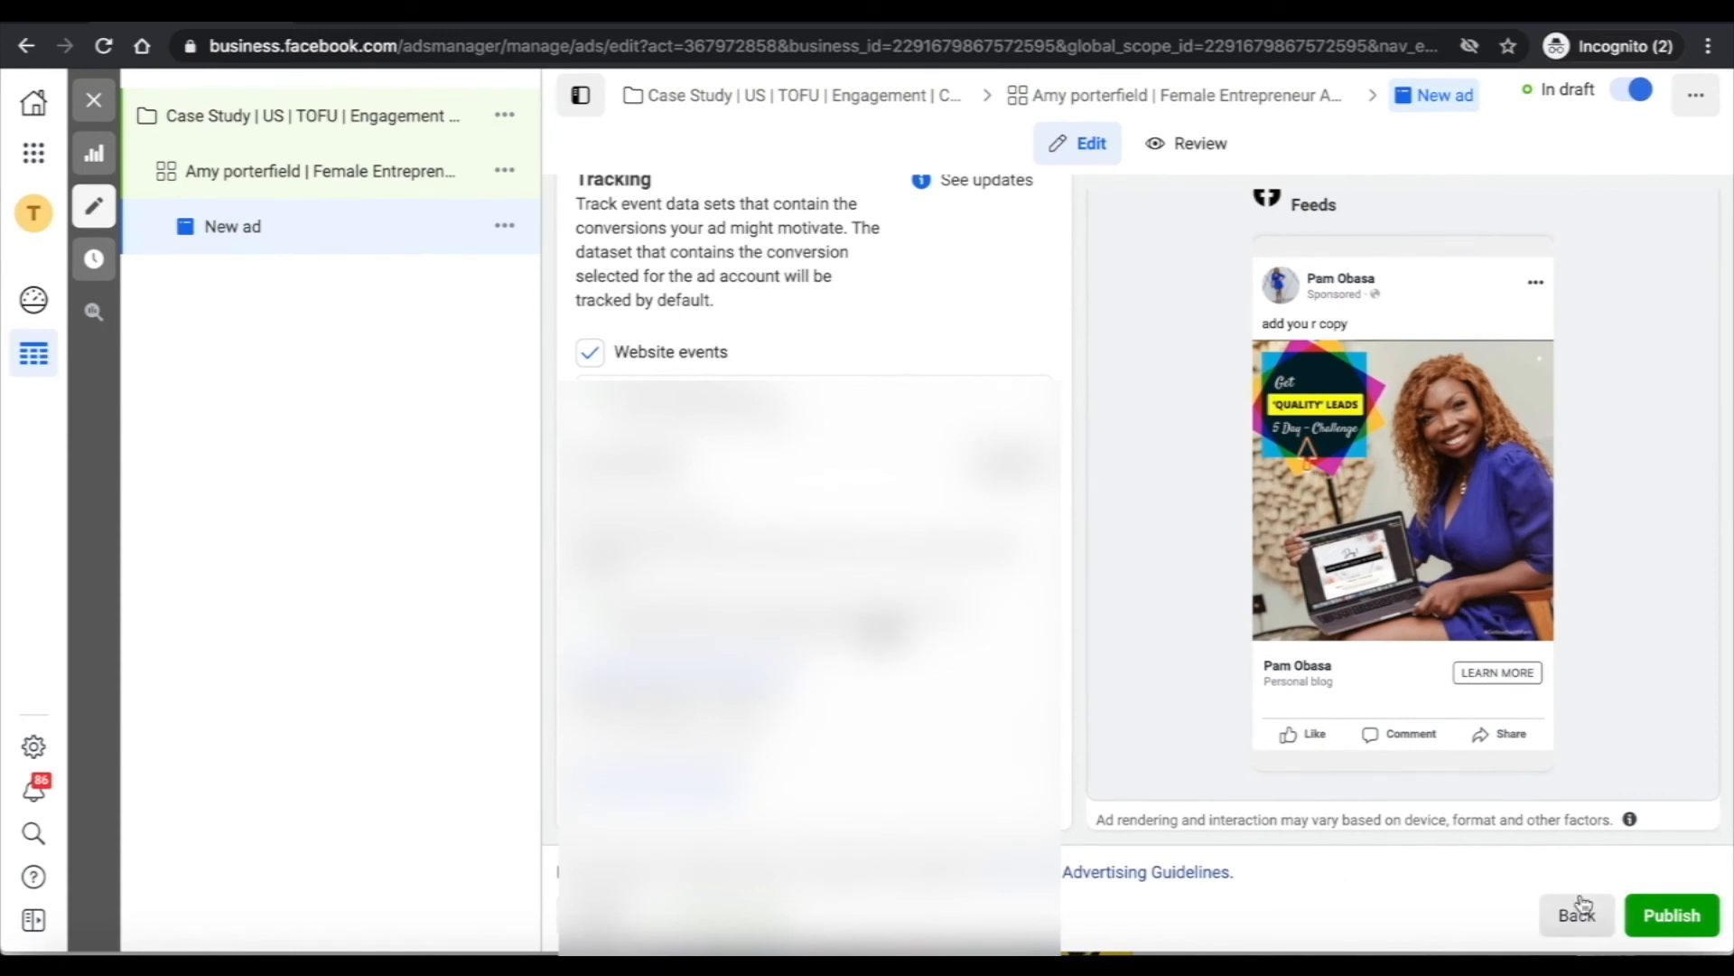
Publish the campaign with its new ad and close the editor to return to the ads list
click(1667, 914)
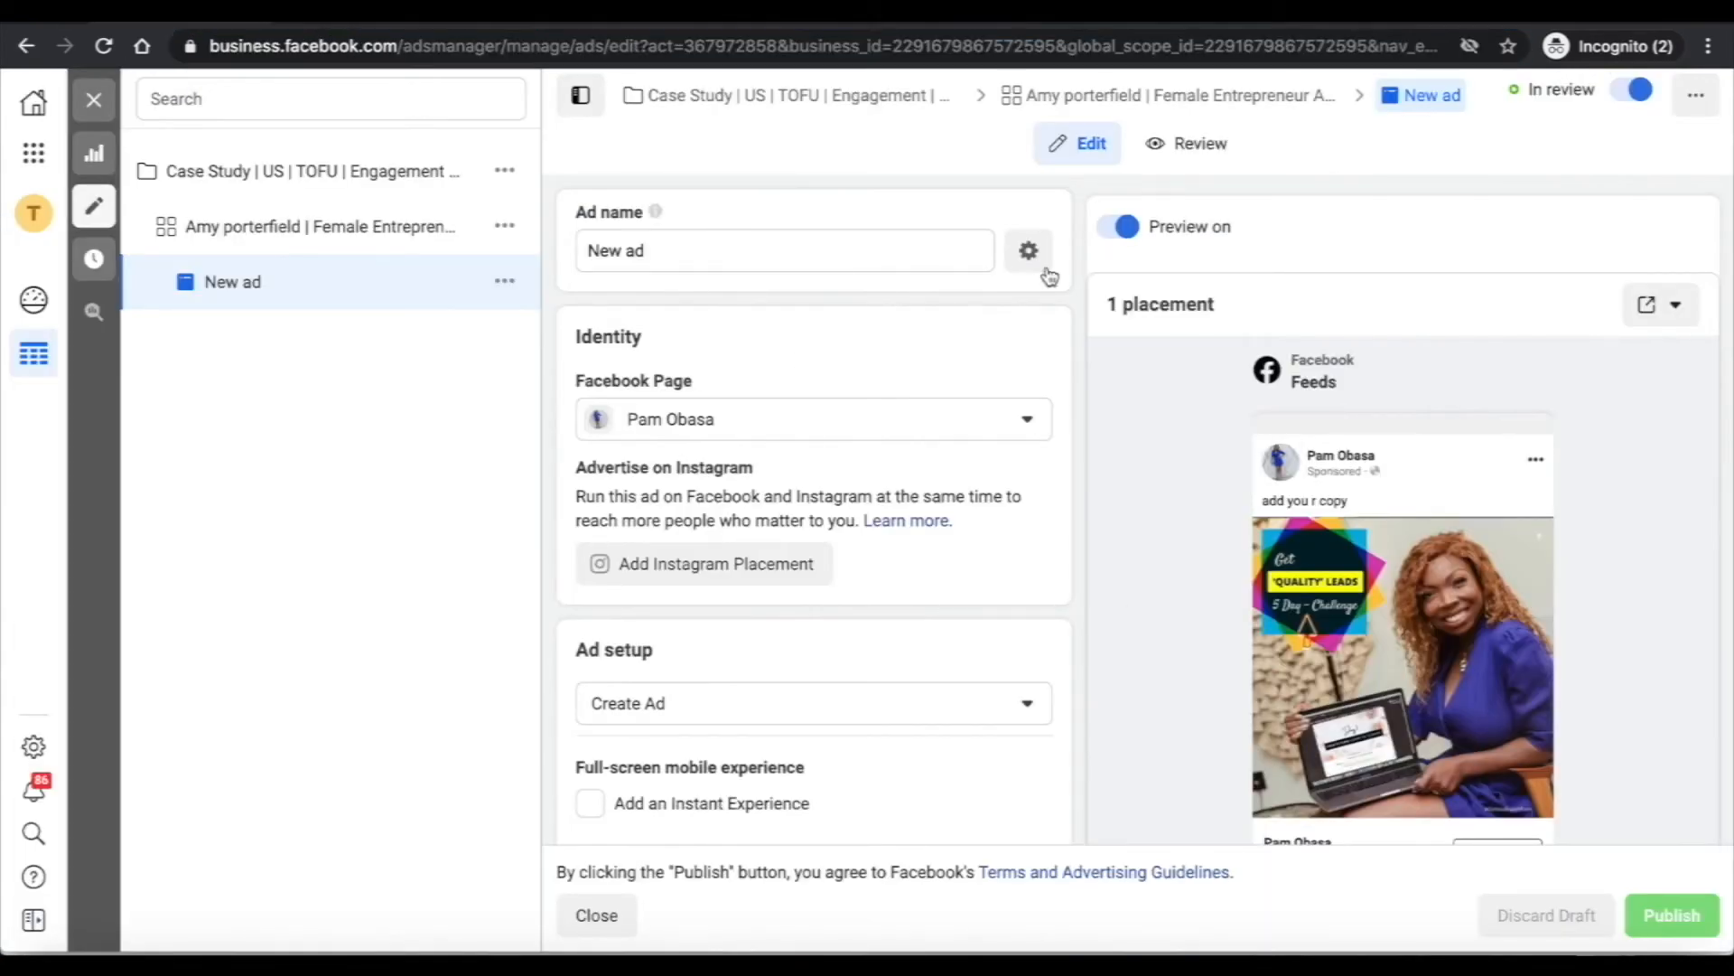
click(93, 100)
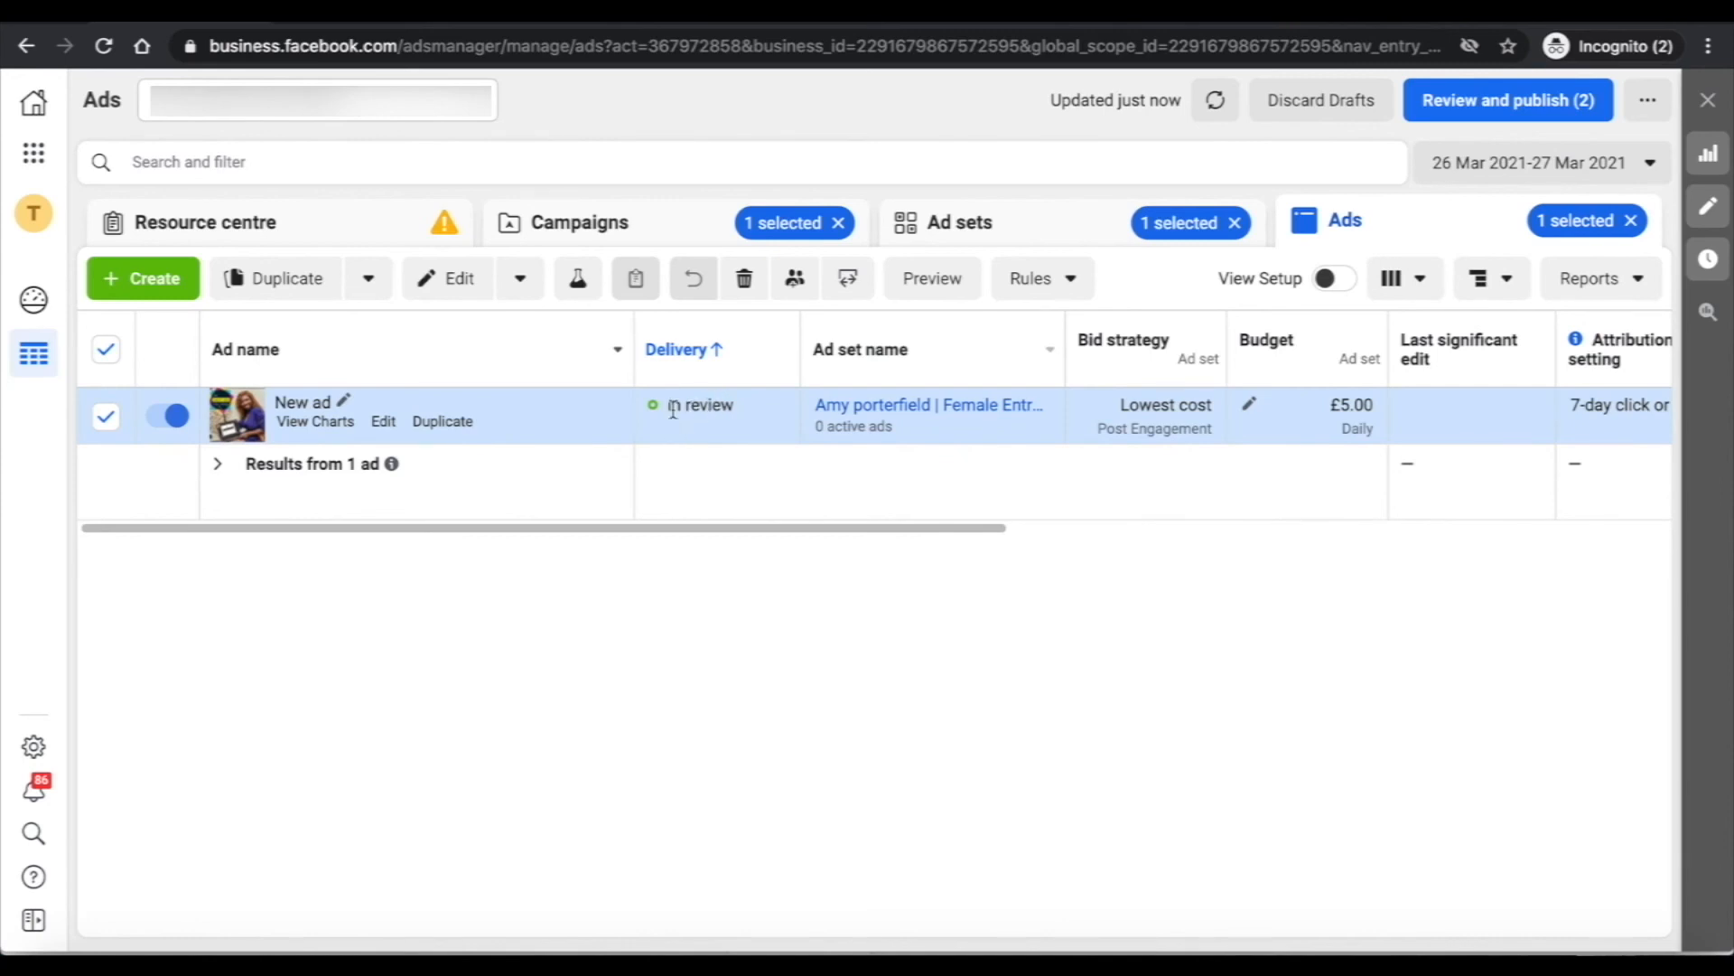
Check the delivery status of the Case Study campaign, its ad set and its ad
click(623, 222)
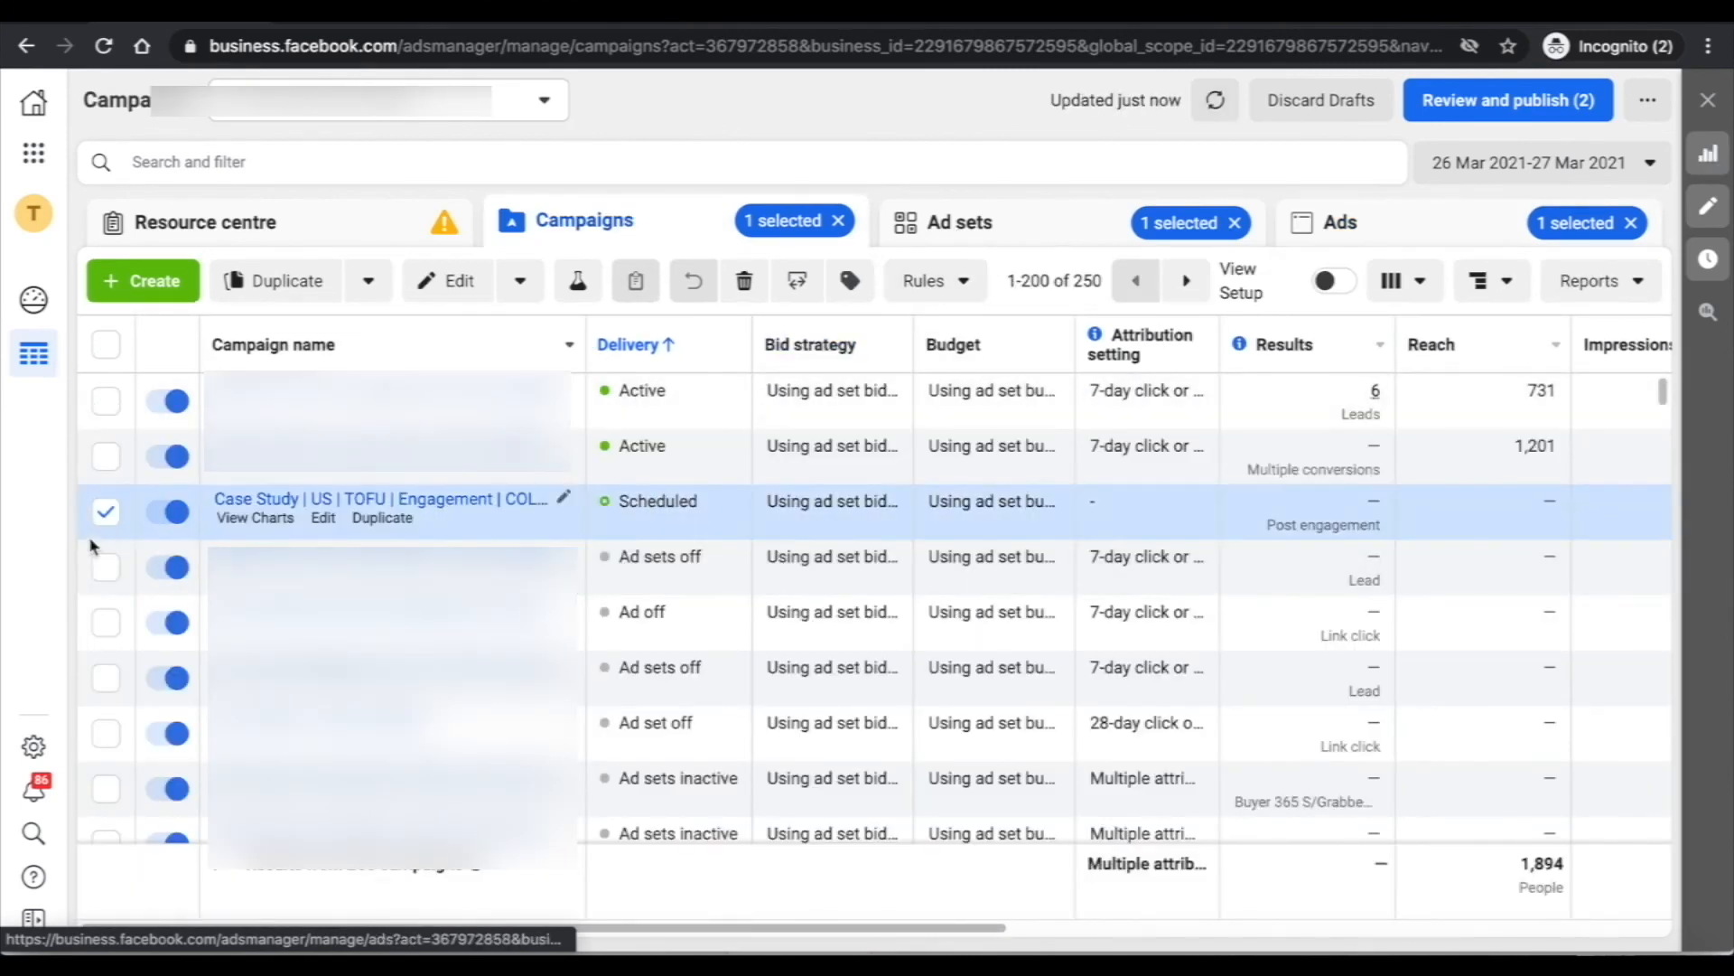
click(926, 233)
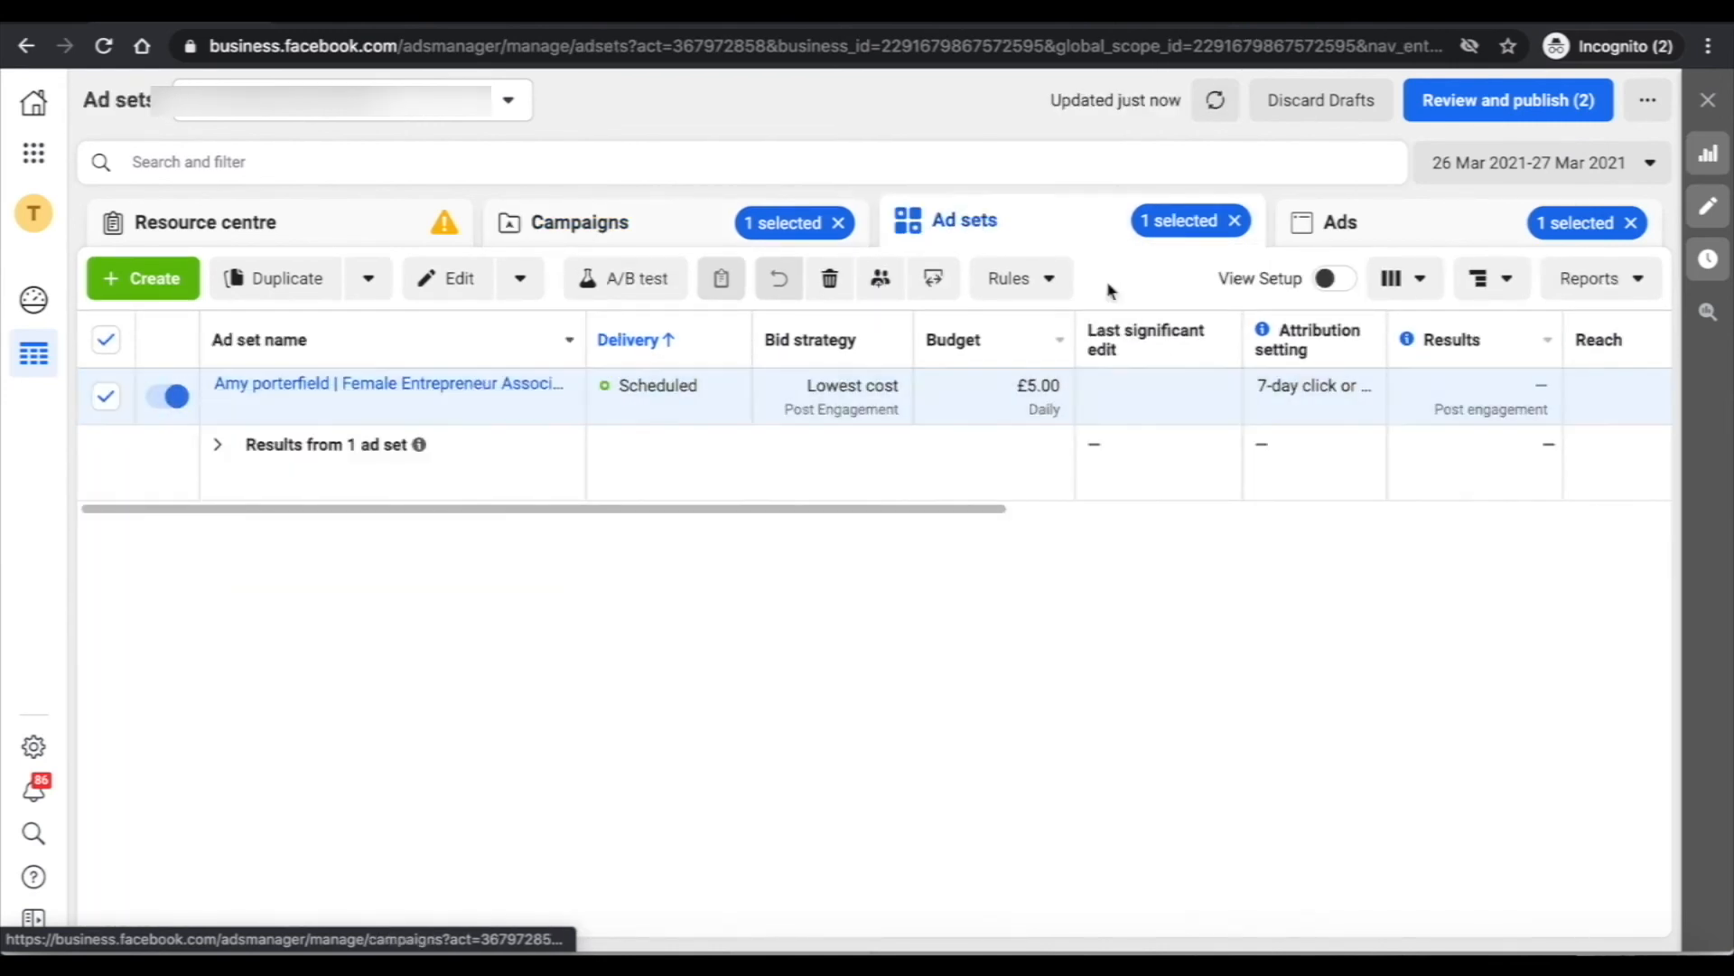
click(1377, 242)
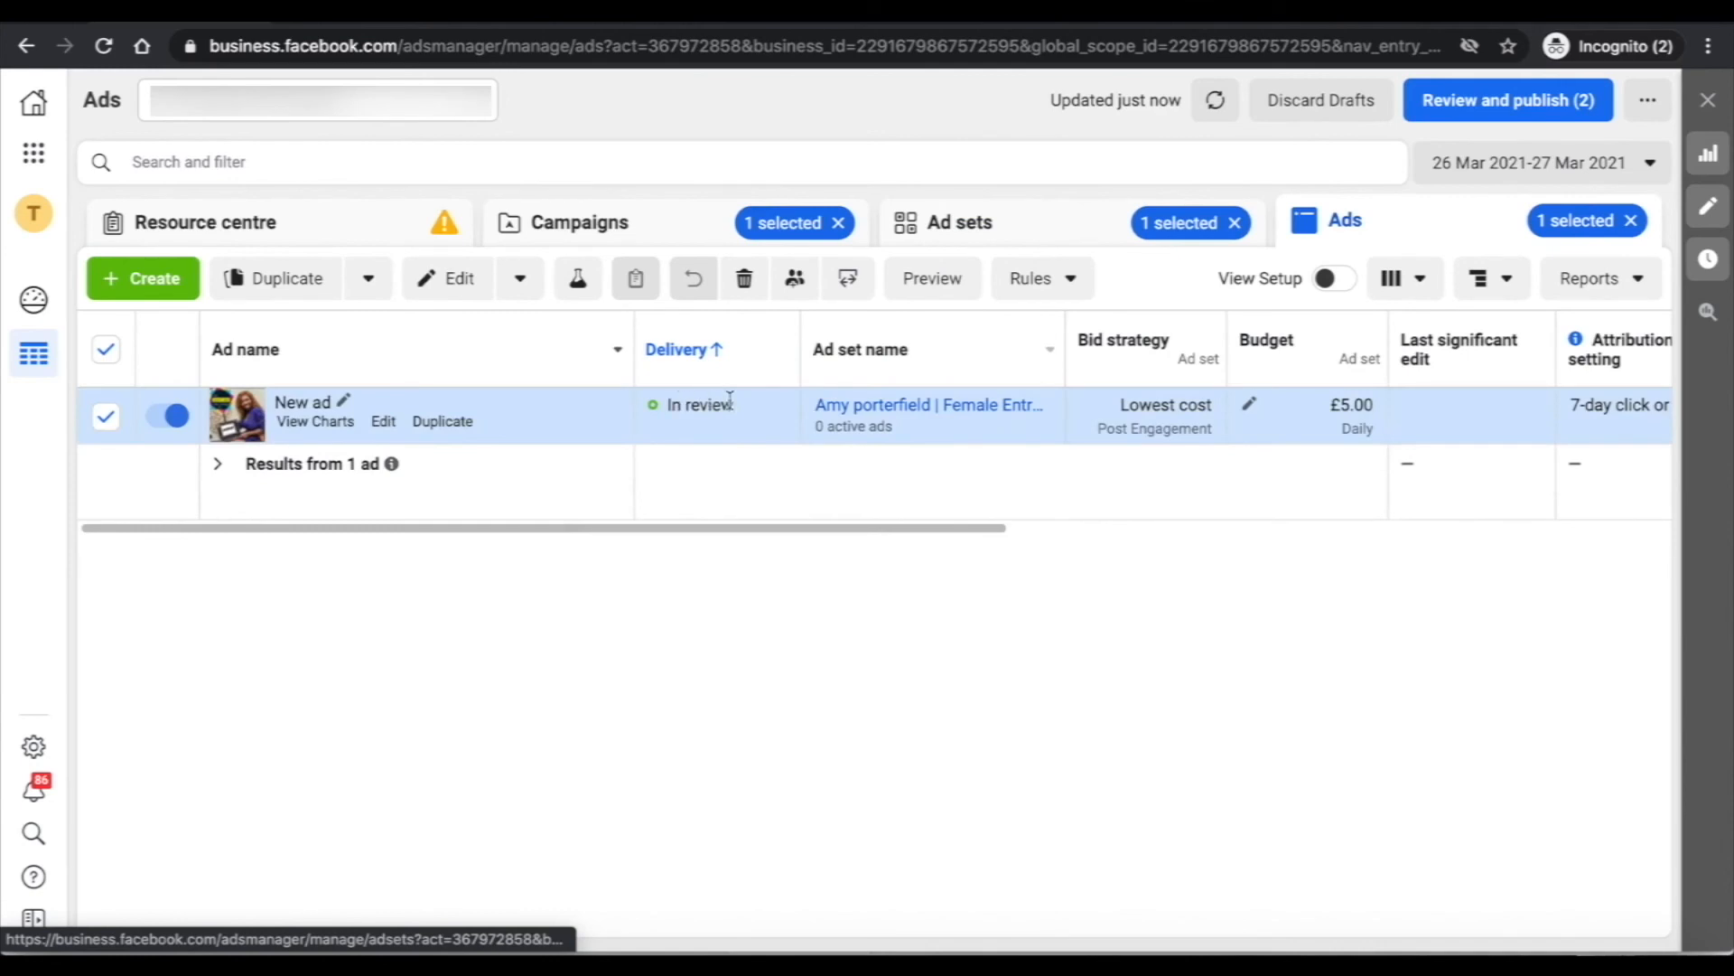